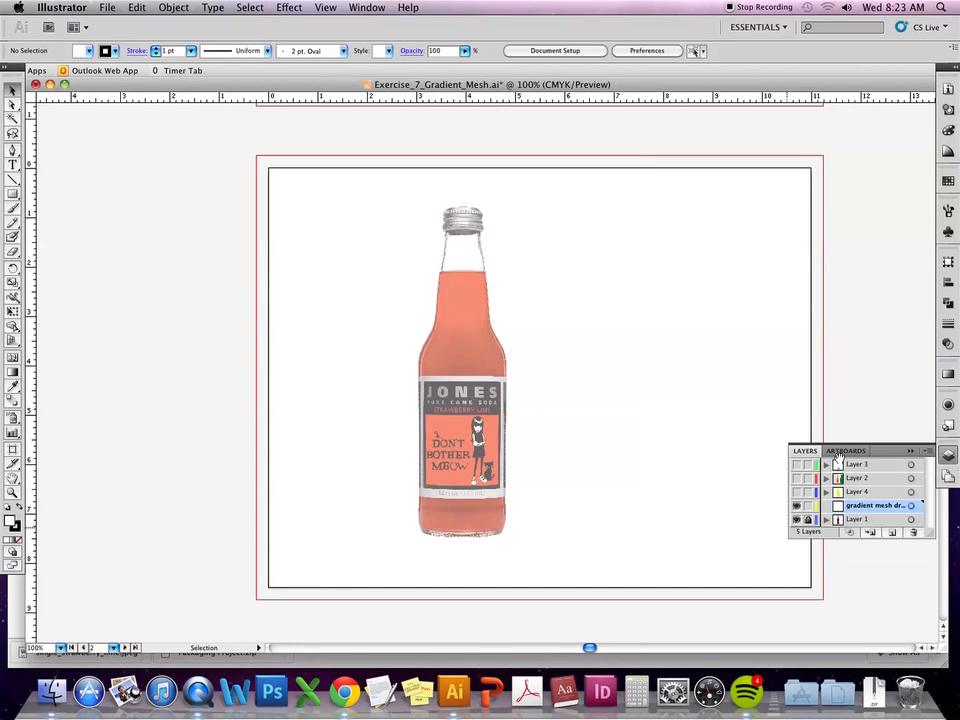
Set the fill to none and trace the right half of the bottle cap with the Pen tool from its top centre.
{"action": "left_click_drag", "start_coordinate": [594, 469], "coordinate": [537, 481]}
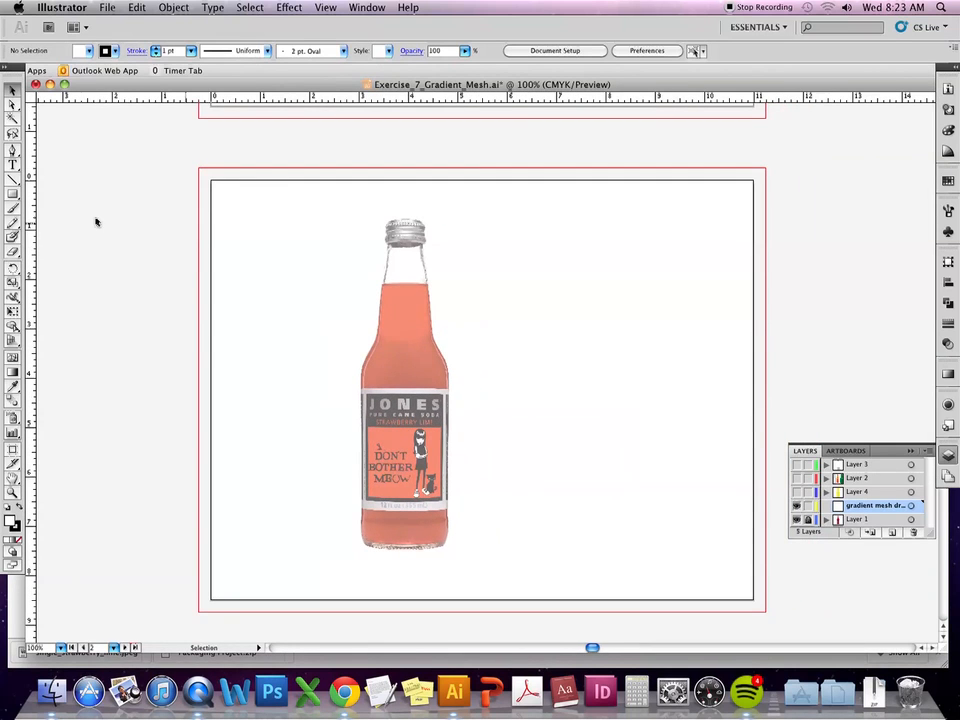
{"action": "key", "text": "p"}
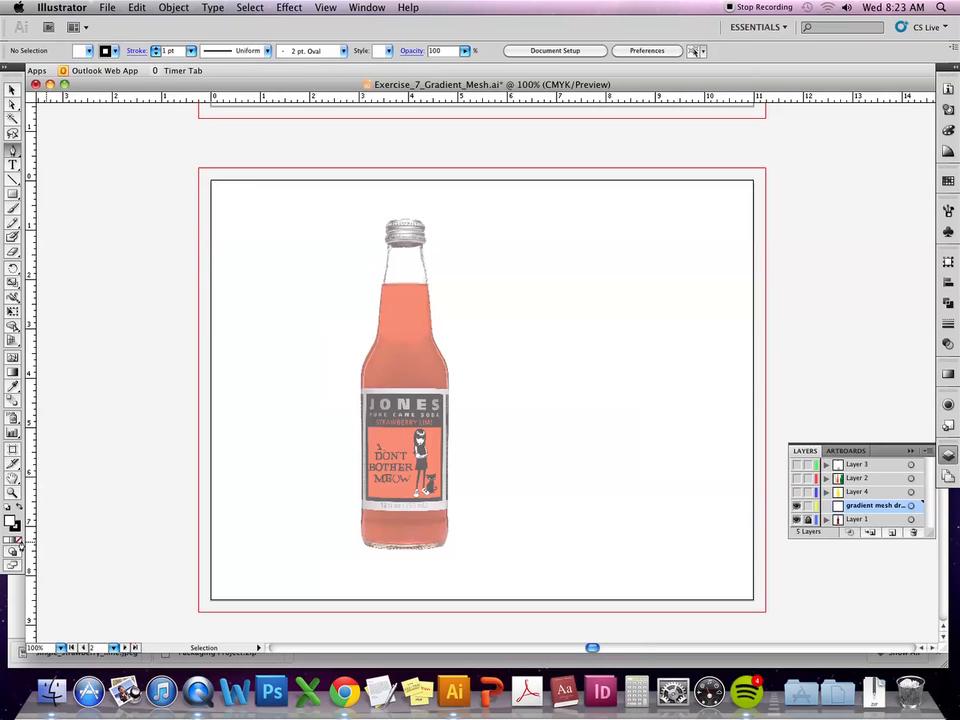
{"action": "key", "text": "super+plus"}
{"action": "key", "text": "super+plus"}
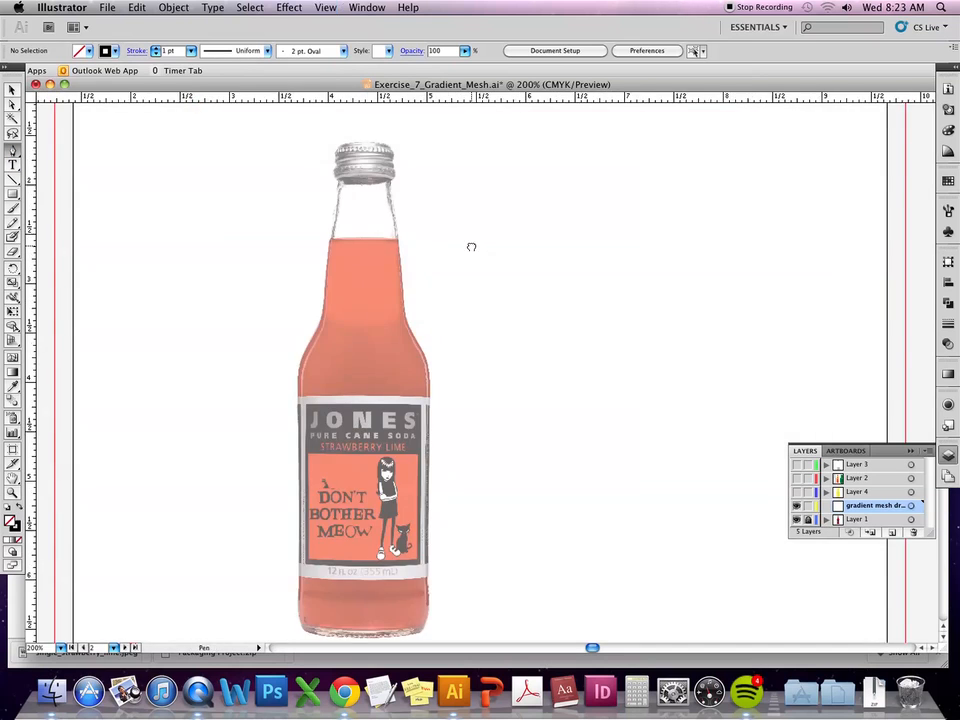
{"action": "left_click_drag", "start_coordinate": [402, 267], "coordinate": [459, 353]}
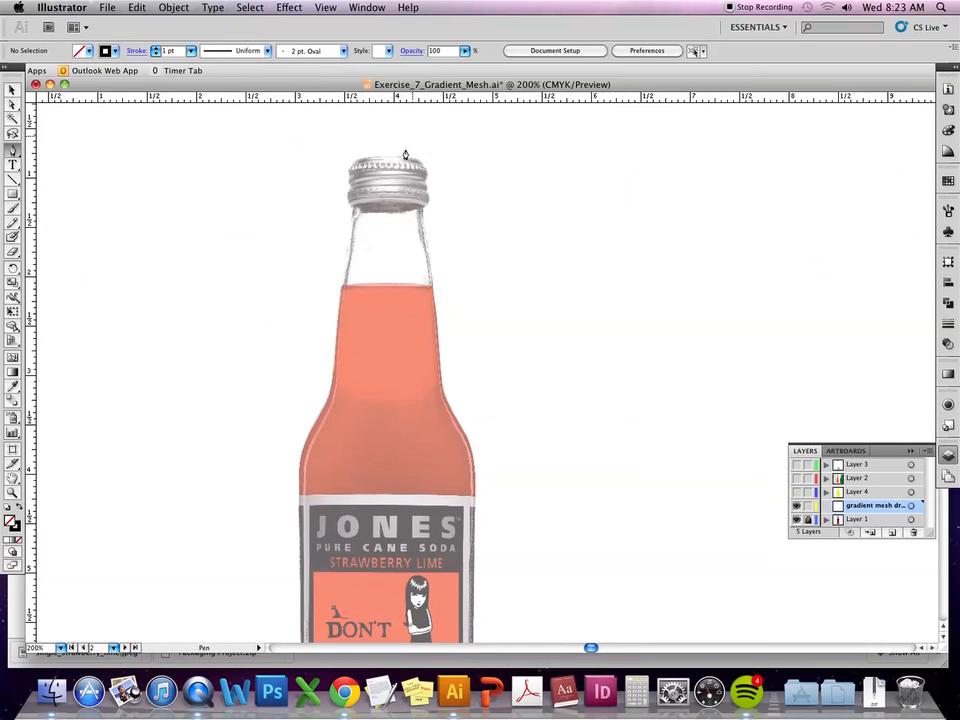
{"action": "left_click_drag", "start_coordinate": [386, 162], "coordinate": [416, 216]}
{"action": "left_click", "coordinate": [425, 206]}
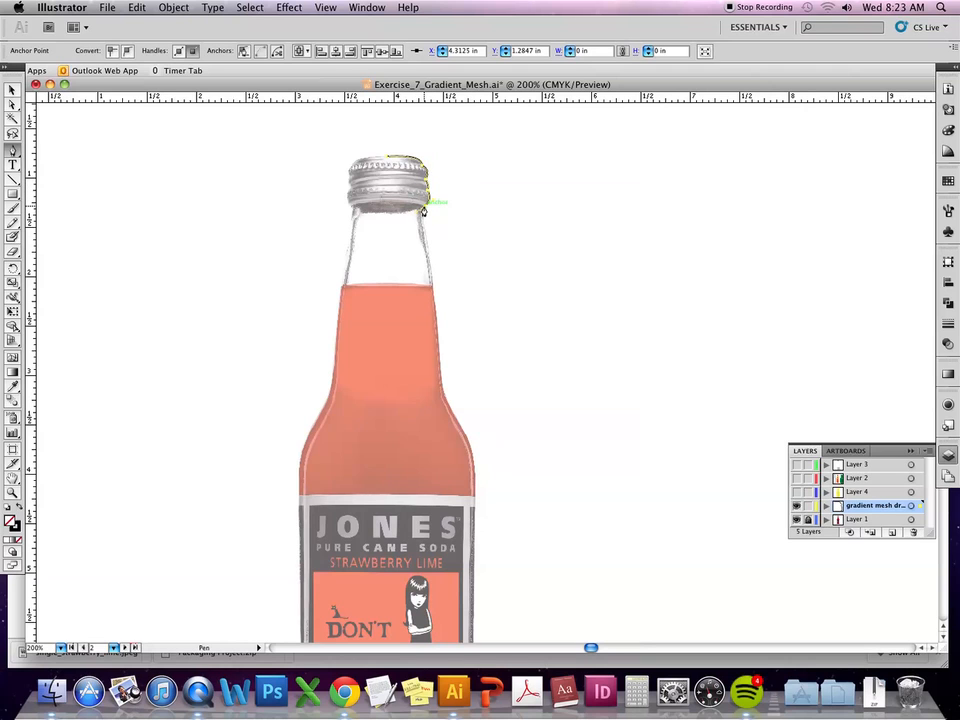
Continue the path down the right edge of the bottle's neck to the start of the shoulder.
{"action": "left_click_drag", "start_coordinate": [424, 329], "coordinate": [431, 258]}
{"action": "left_click_drag", "start_coordinate": [437, 284], "coordinate": [444, 404]}
{"action": "key", "text": "super+z"}
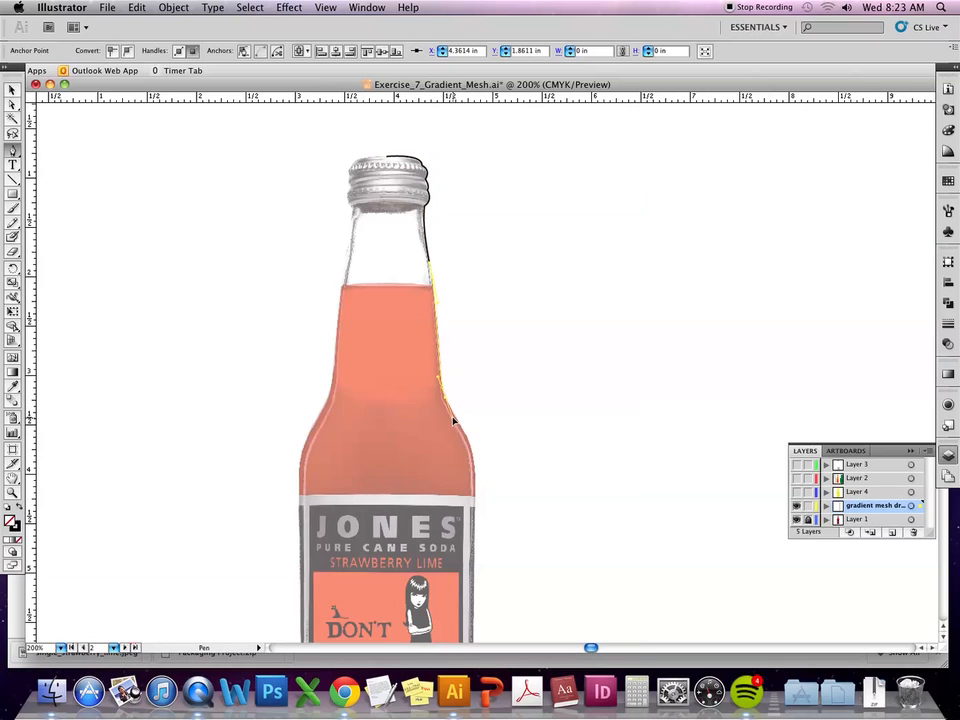
Continue the path around the right shoulder and straight down the side to just below the label.
{"action": "key", "text": "space"}
{"action": "left_click_drag", "start_coordinate": [484, 574], "coordinate": [504, 343]}
{"action": "left_click_drag", "start_coordinate": [491, 511], "coordinate": [461, 577]}
{"action": "key", "text": "super+z"}
{"action": "left_click_drag", "start_coordinate": [494, 248], "coordinate": [492, 301]}
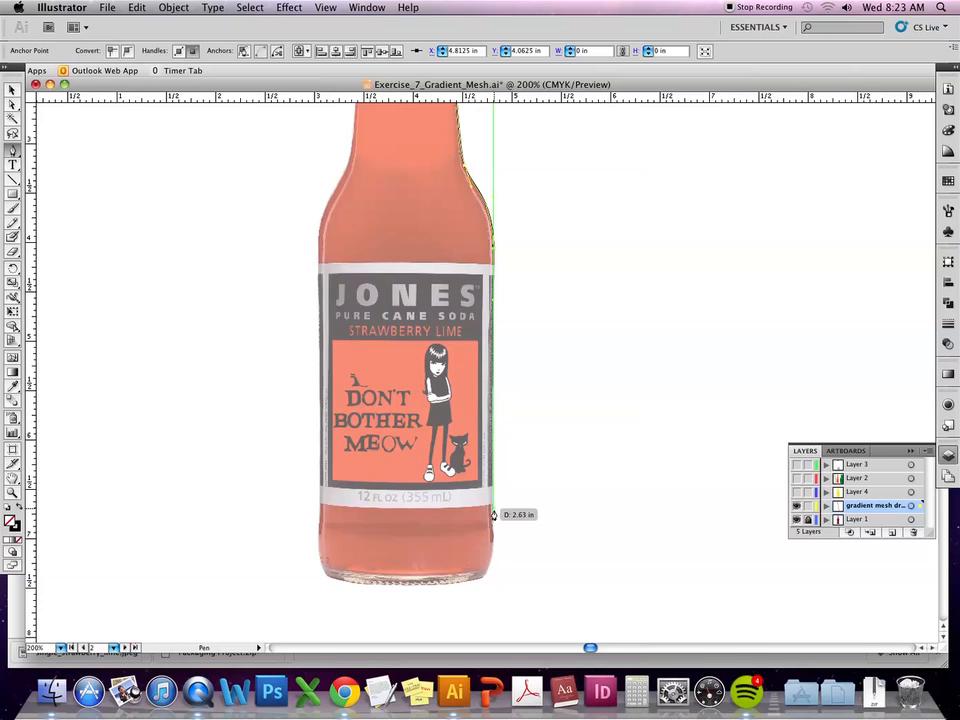
{"action": "left_click", "coordinate": [492, 523]}
Curve the path around the bottle's lower right corner to the edge of the base.
{"action": "scroll", "coordinate": [544, 514], "scroll_direction": "down", "scroll_amount": 5}
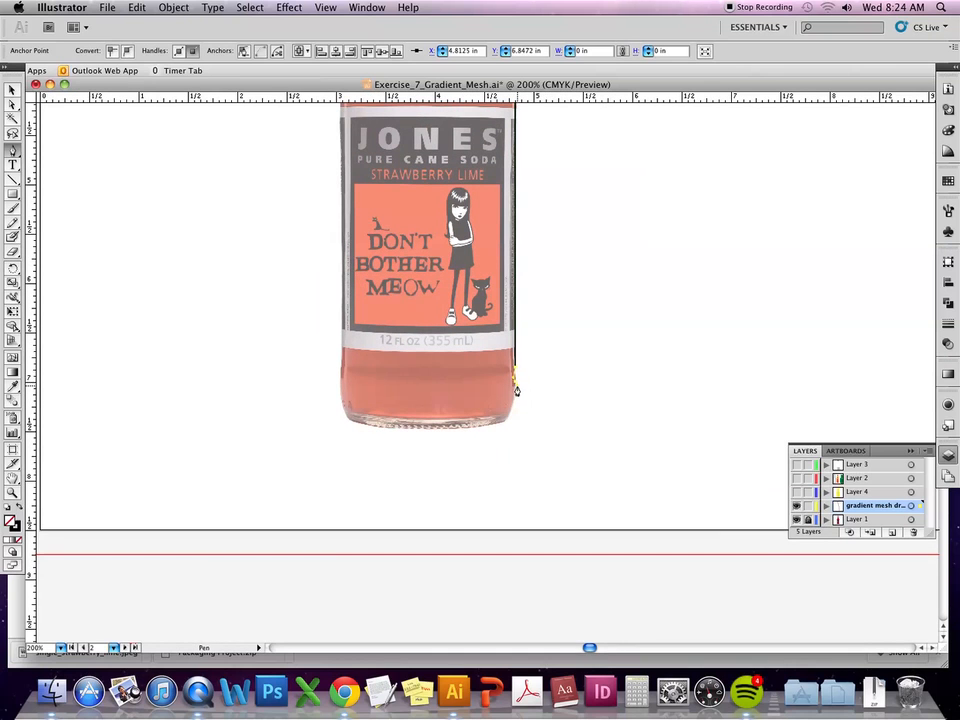
{"action": "left_click", "coordinate": [516, 387]}
{"action": "left_click", "coordinate": [503, 422]}
{"action": "left_click_drag", "start_coordinate": [503, 422], "coordinate": [496, 426]}
{"action": "key", "text": "super+z"}
{"action": "left_click_drag", "start_coordinate": [503, 422], "coordinate": [497, 427]}
{"action": "left_click_drag", "start_coordinate": [516, 381], "coordinate": [518, 389]}
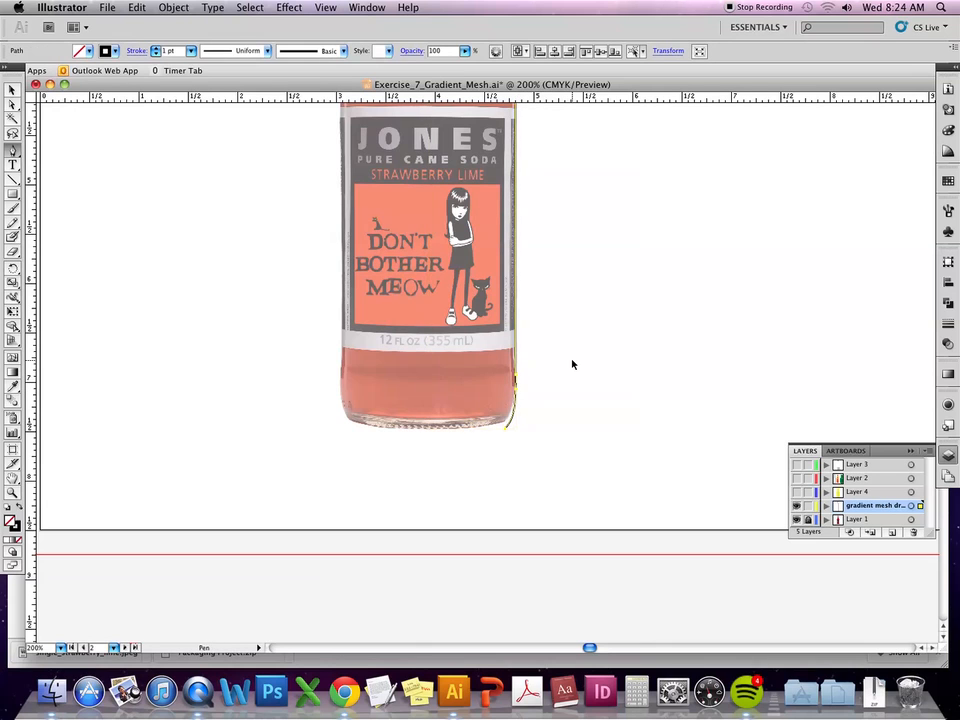
Reshape the path's lower right corner to fit the glass and extend the path along the base to the bottle's centre.
{"action": "key", "text": "super"}
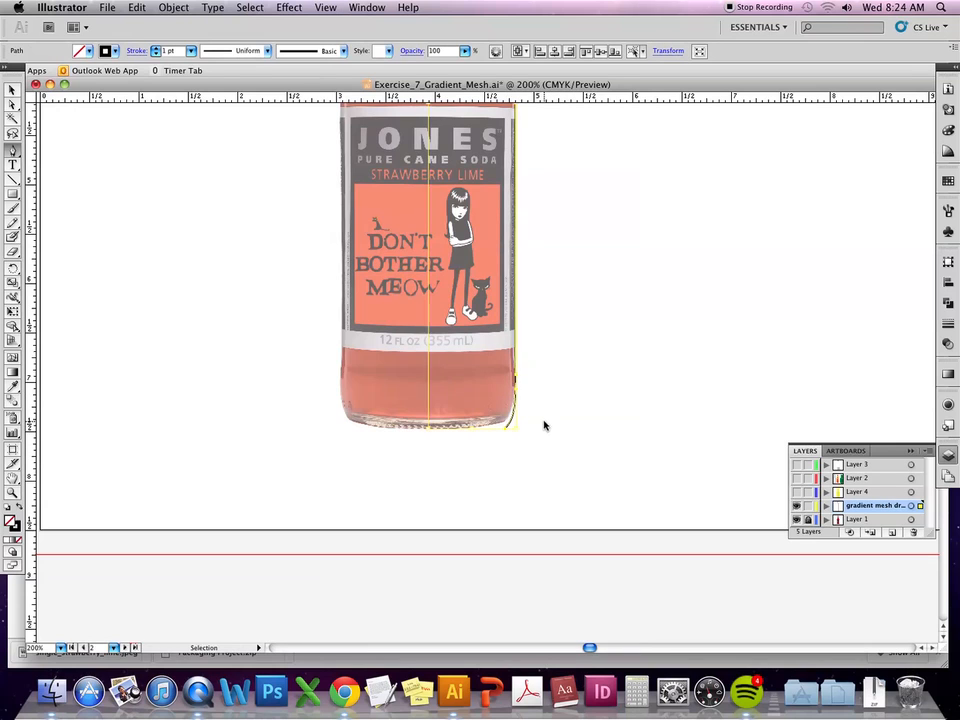
{"action": "left_click", "coordinate": [13, 105]}
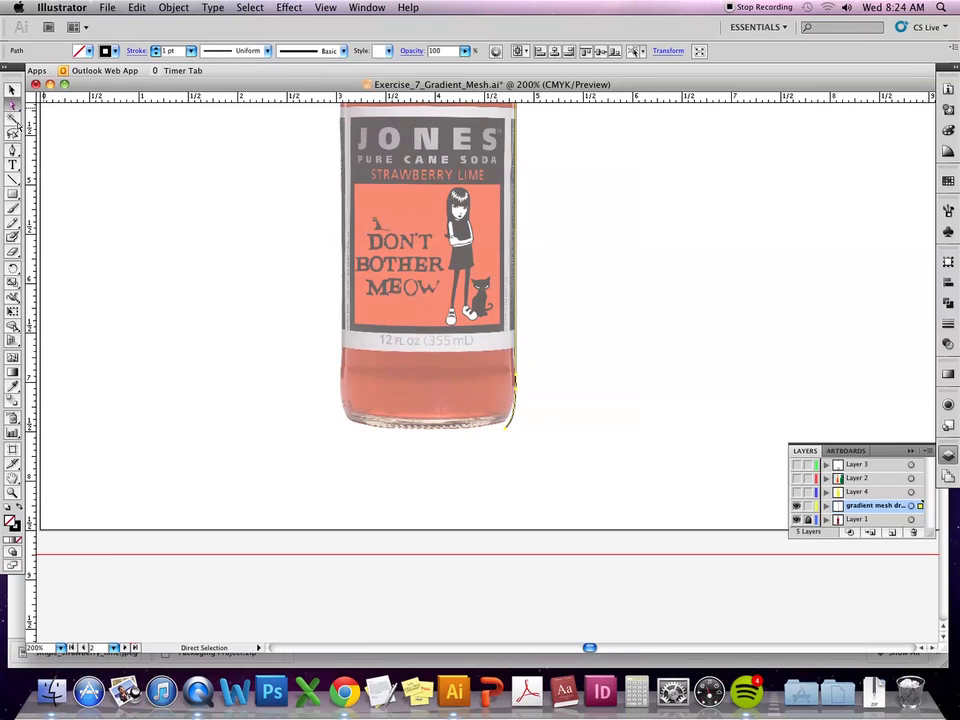
{"action": "left_click", "coordinate": [506, 428]}
{"action": "left_click_drag", "start_coordinate": [506, 424], "coordinate": [512, 416]}
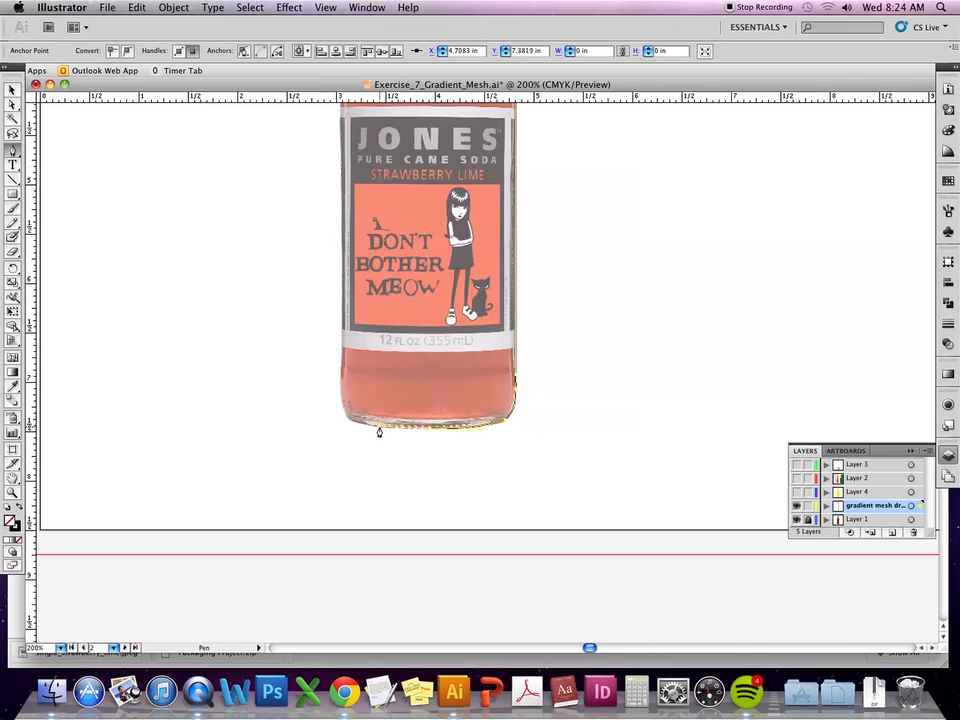
{"action": "left_click", "coordinate": [525, 433]}
Adjust the path's upper anchors so its top end meets the upper edge of the cap.
{"action": "scroll", "coordinate": [594, 296], "scroll_direction": "up", "scroll_amount": 10}
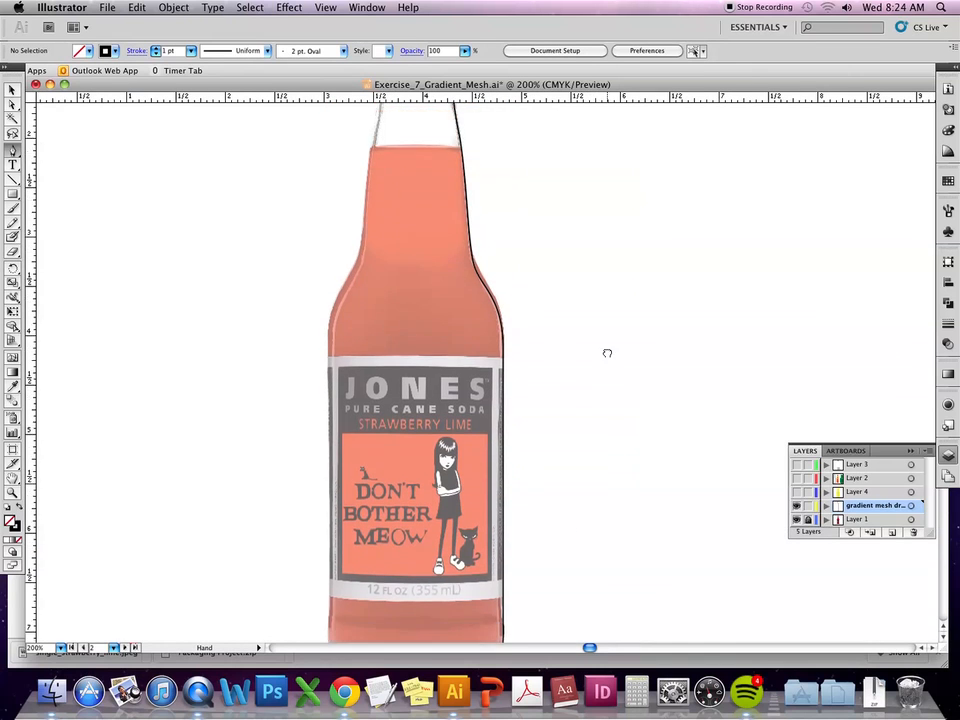
{"action": "left_click_drag", "start_coordinate": [606, 287], "coordinate": [602, 373]}
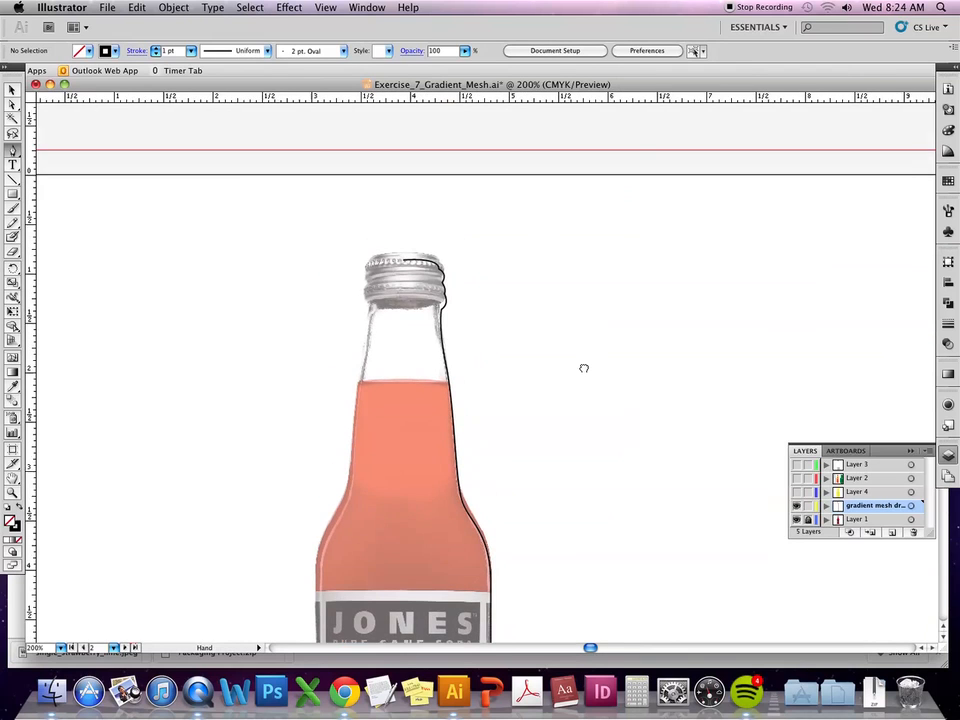
{"action": "scroll", "coordinate": [604, 189], "scroll_direction": "down", "scroll_amount": 5}
{"action": "scroll", "coordinate": [572, 276], "scroll_direction": "up", "scroll_amount": 5}
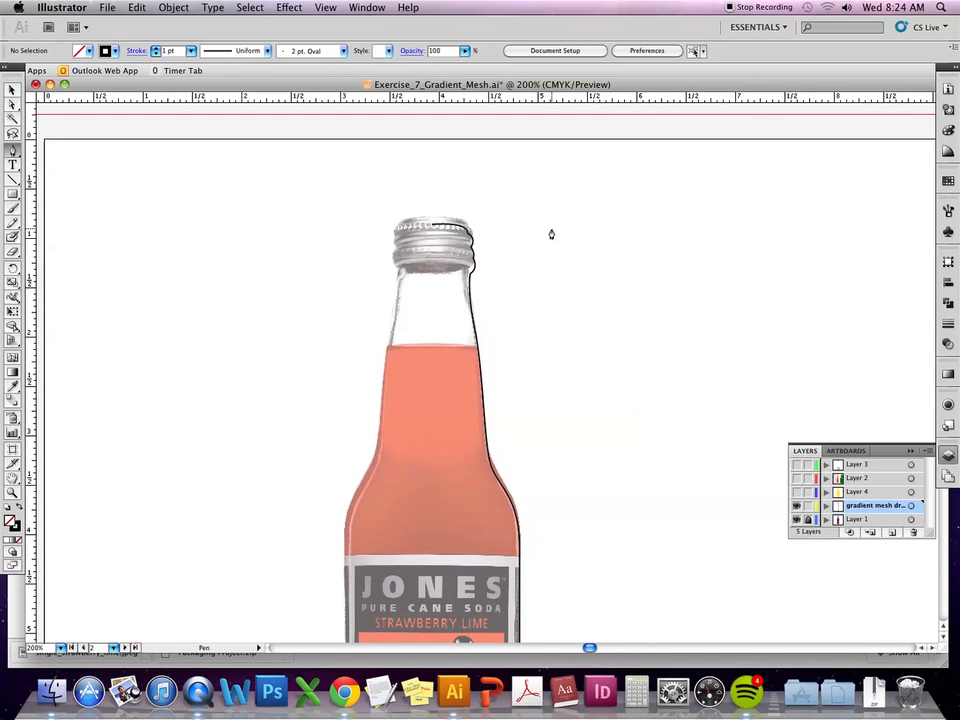
{"action": "key", "text": "a"}
{"action": "left_click_drag", "start_coordinate": [604, 177], "coordinate": [399, 564]}
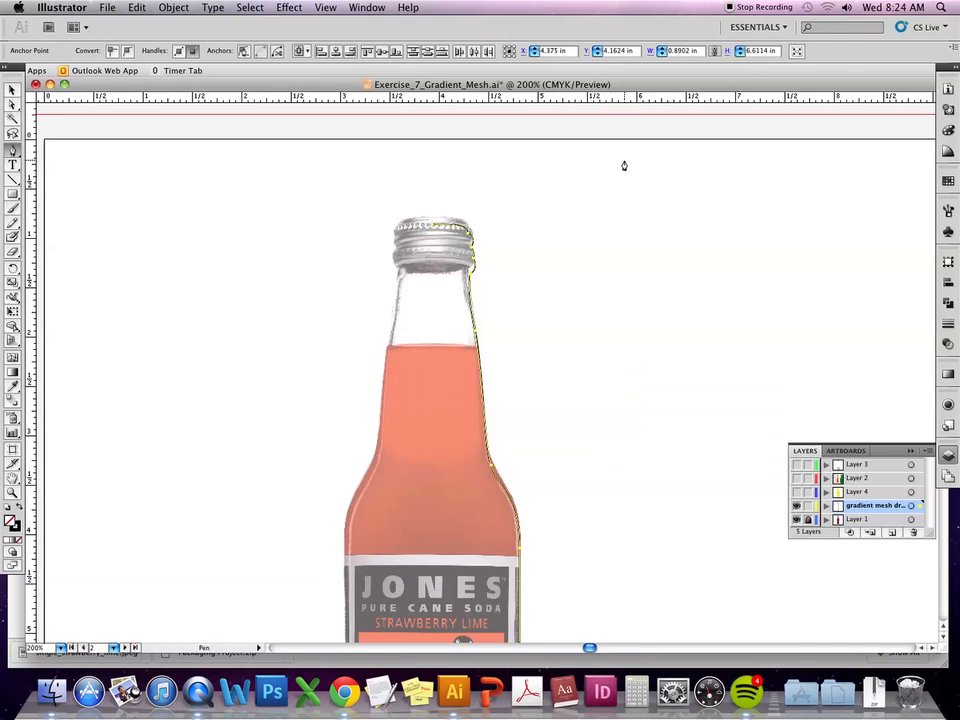
{"action": "left_click_drag", "start_coordinate": [469, 286], "coordinate": [469, 283]}
{"action": "left_click_drag", "start_coordinate": [570, 431], "coordinate": [541, 392]}
{"action": "scroll", "coordinate": [524, 305], "scroll_direction": "up", "scroll_amount": 1}
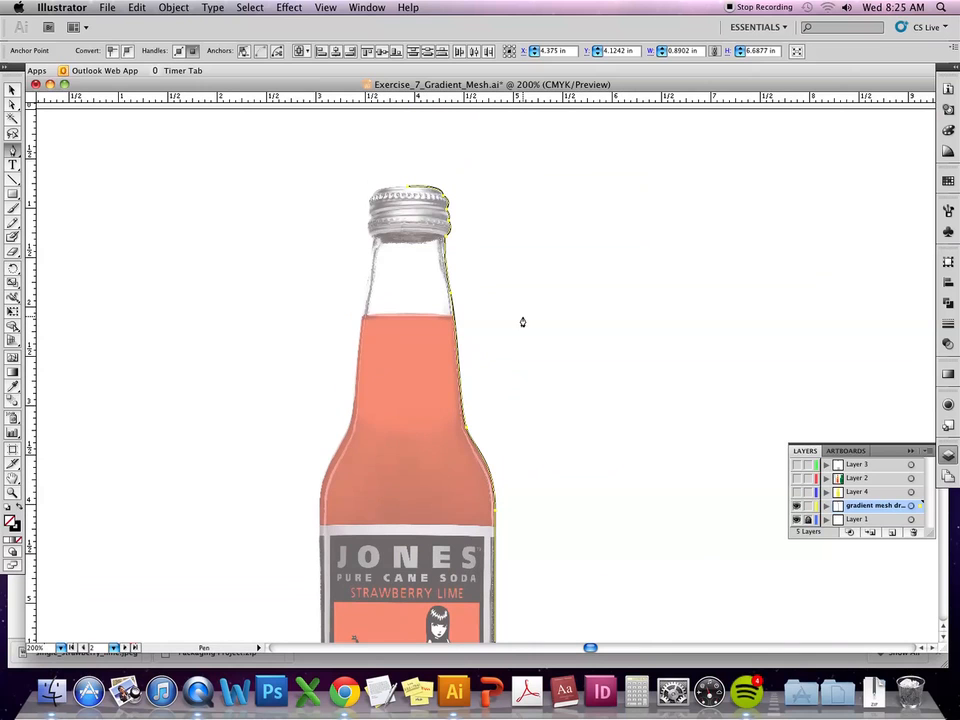
Select the path's top and bottom end anchors and align them on their horizontal centre.
{"action": "key", "text": "a"}
{"action": "left_click_drag", "start_coordinate": [499, 390], "coordinate": [551, 226]}
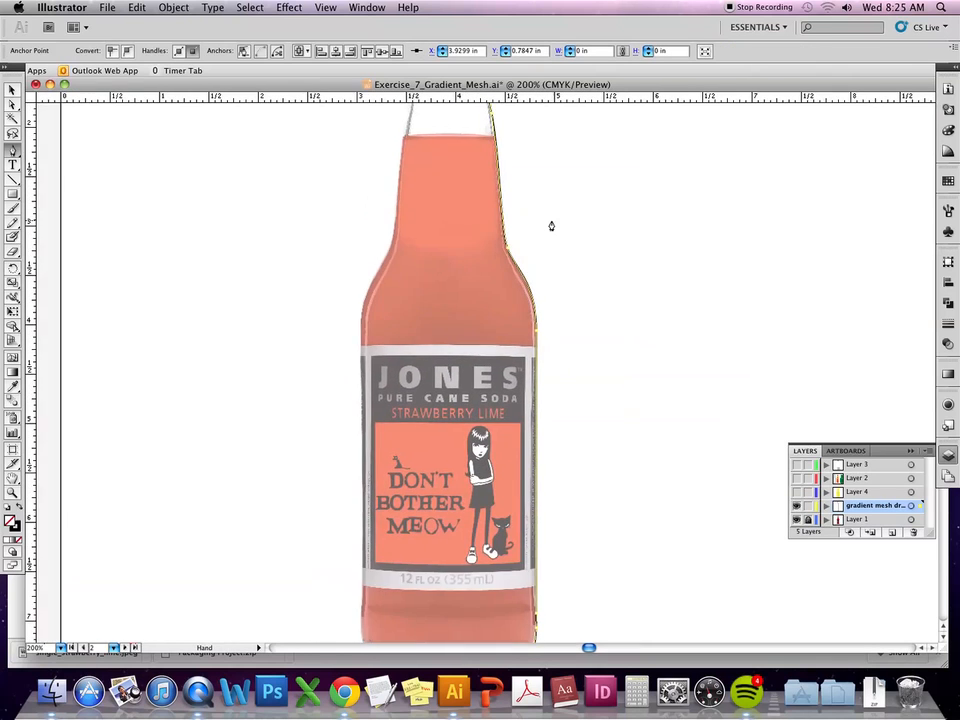
{"action": "key", "text": "super+minus"}
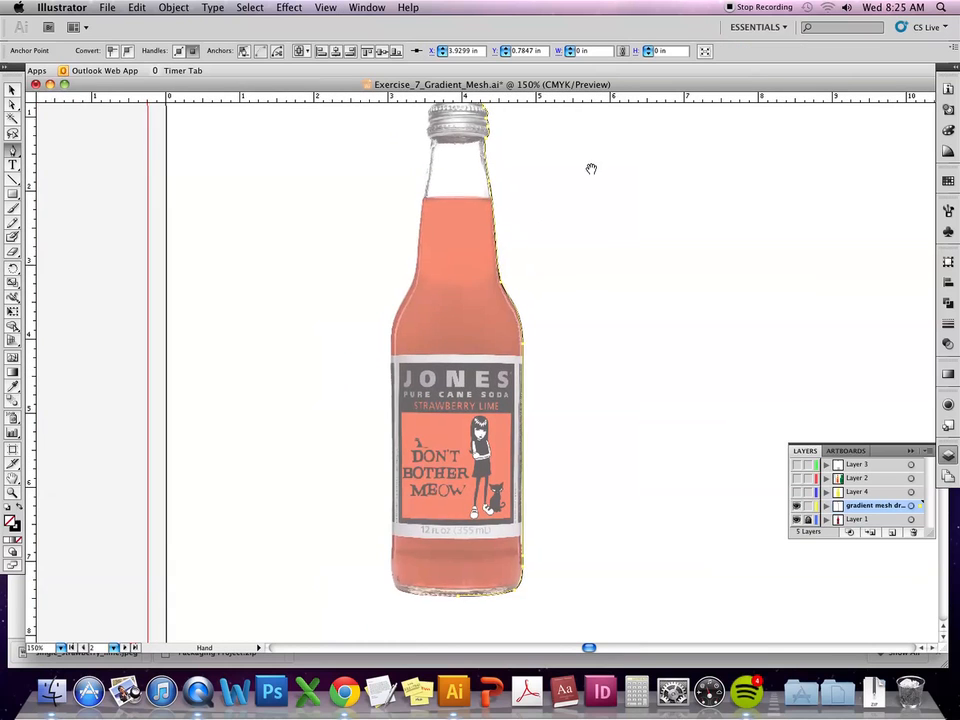
{"action": "left_click_drag", "start_coordinate": [591, 168], "coordinate": [589, 178]}
{"action": "key", "text": "p"}
{"action": "key", "text": "a"}
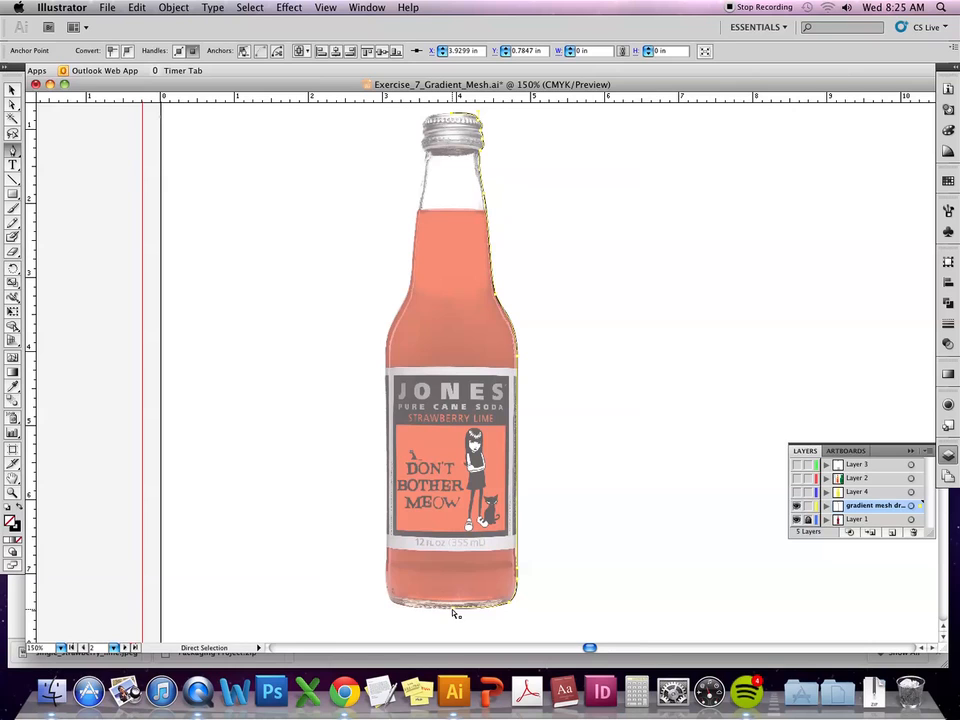
{"action": "key", "text": "p"}
{"action": "left_click", "coordinate": [453, 610], "text": "shift+super"}
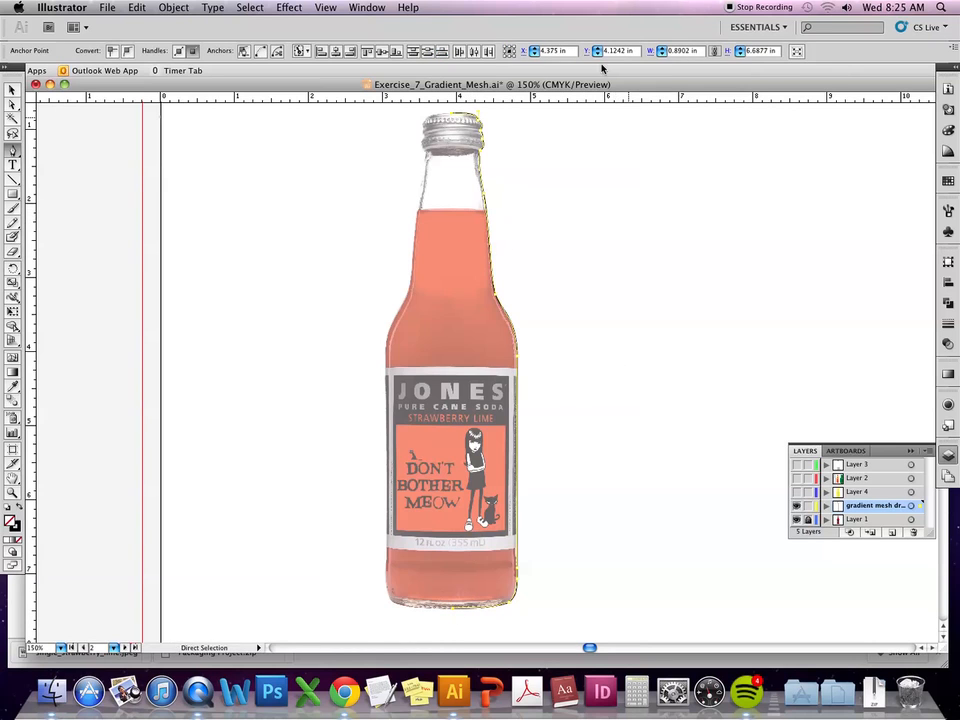
{"action": "left_click", "coordinate": [335, 53]}
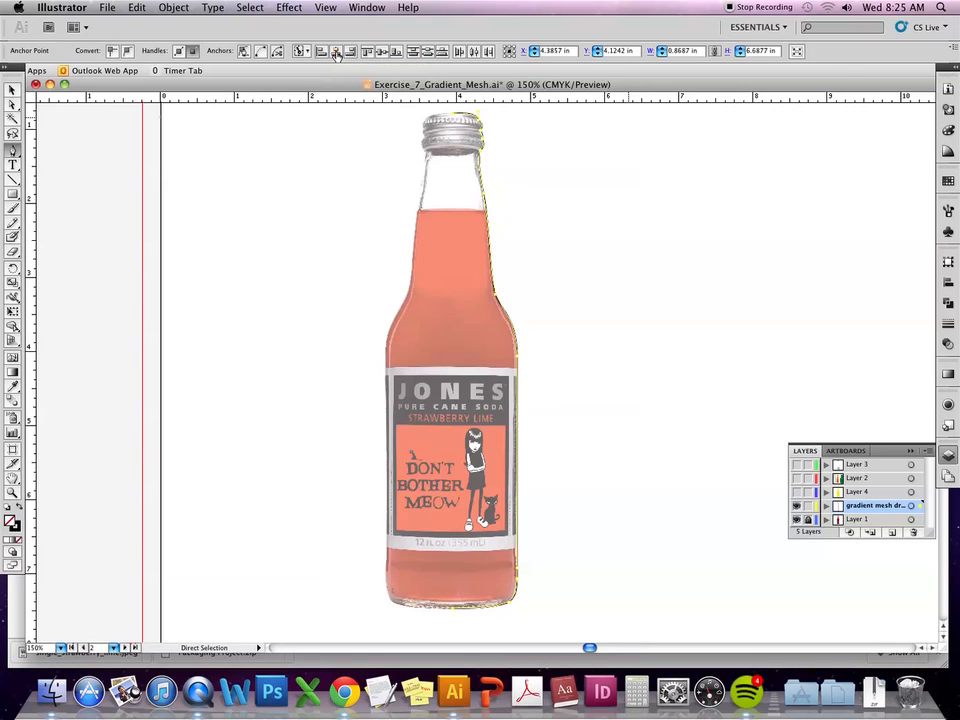
Fine-tune the anchors along the cap's right edge to follow its ridges, and deselect the path.
{"action": "key", "text": "p"}
{"action": "key", "text": "super+equal"}
{"action": "key", "text": "super+equal"}
{"action": "left_click_drag", "start_coordinate": [467, 199], "coordinate": [430, 585]}
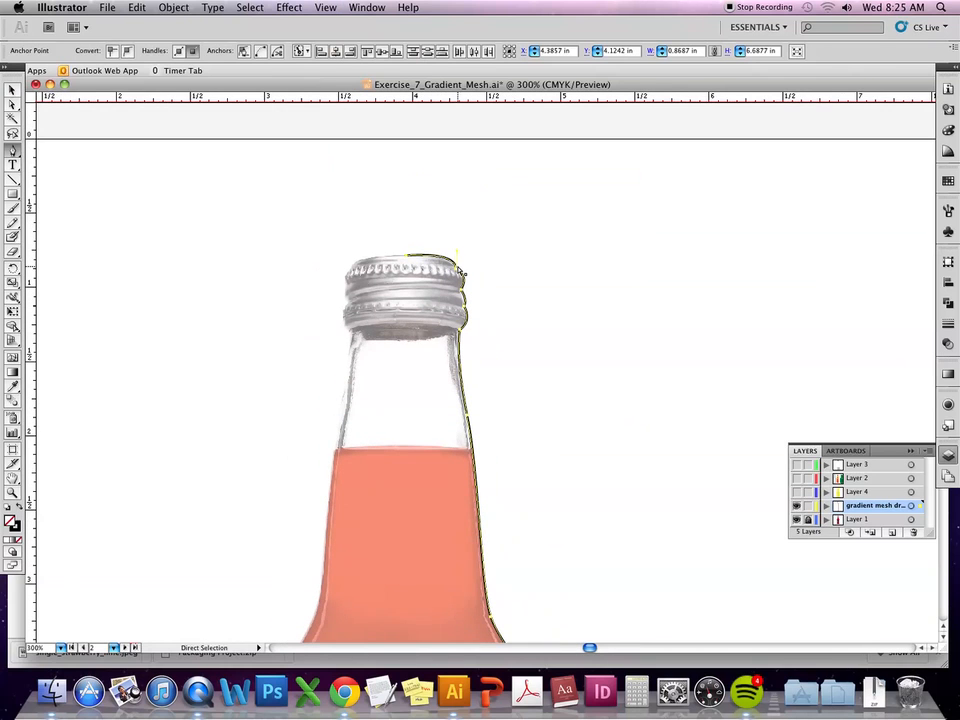
{"action": "left_click", "coordinate": [457, 270]}
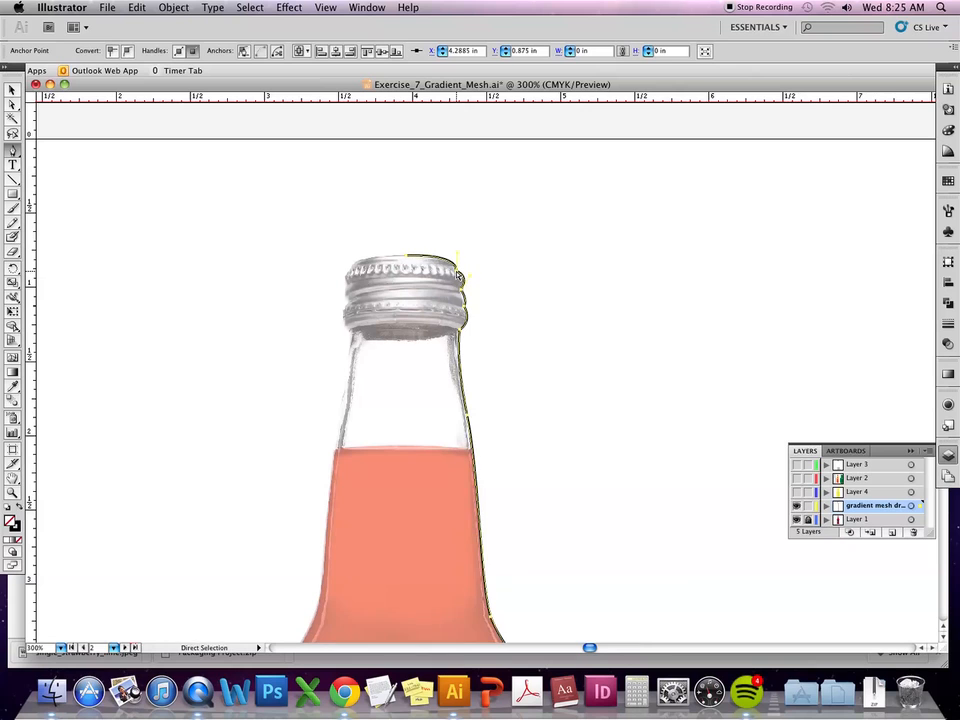
{"action": "left_click", "coordinate": [466, 280]}
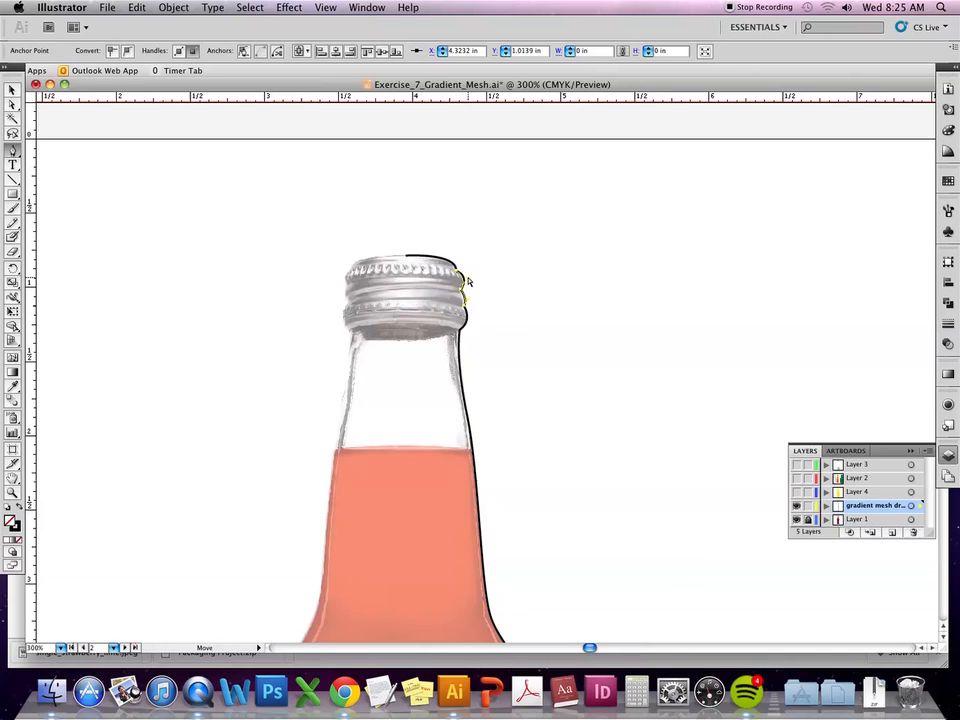
{"action": "key", "text": "p"}
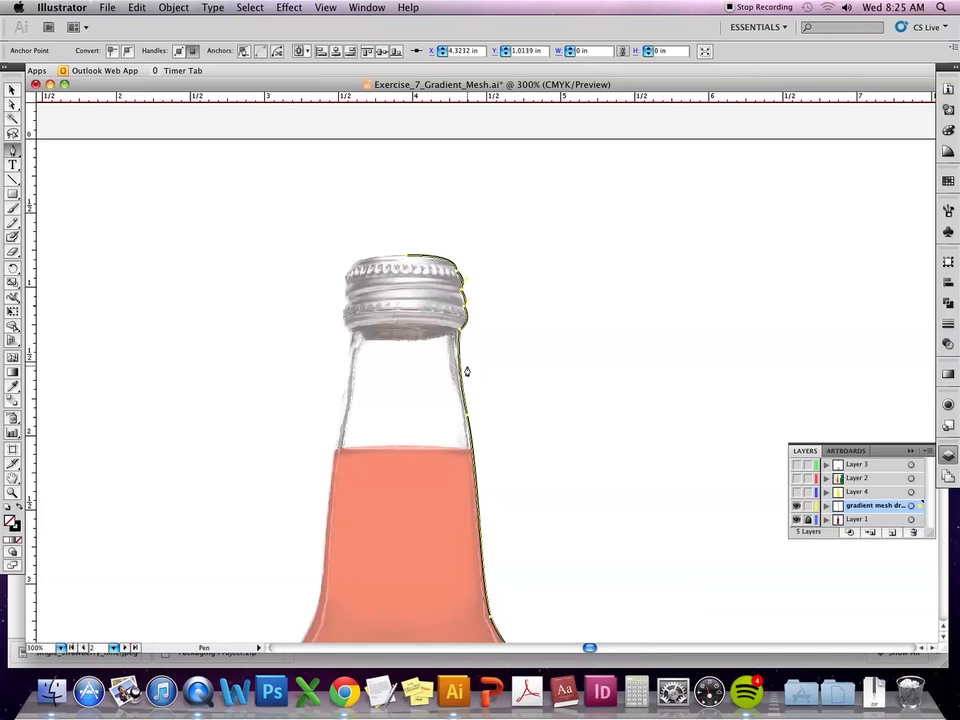
{"action": "left_click", "coordinate": [12, 90]}
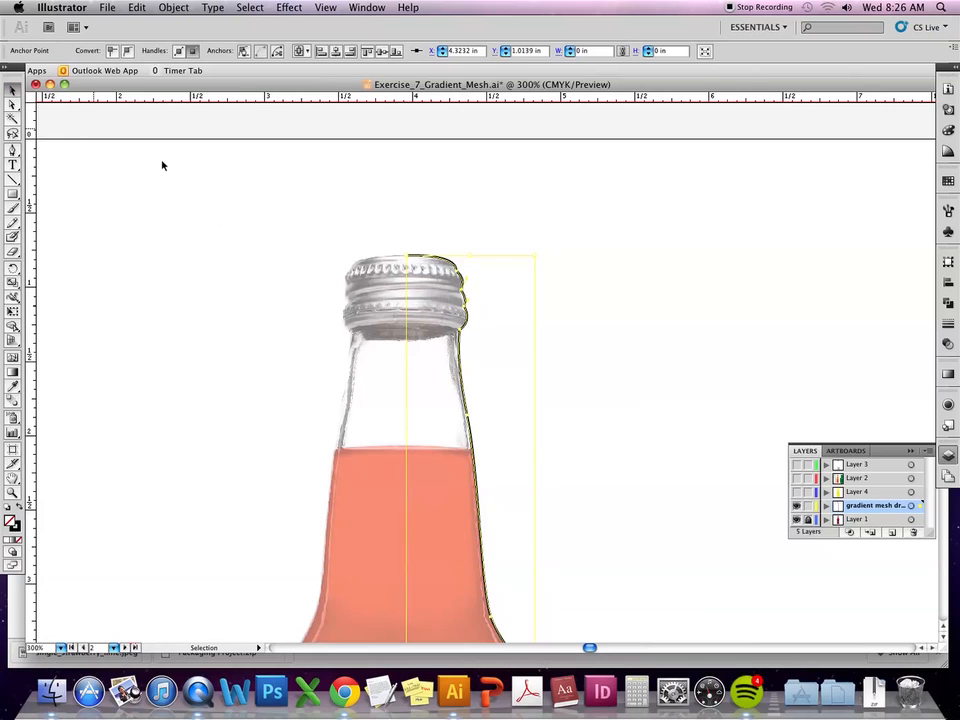
{"action": "left_click", "coordinate": [219, 253]}
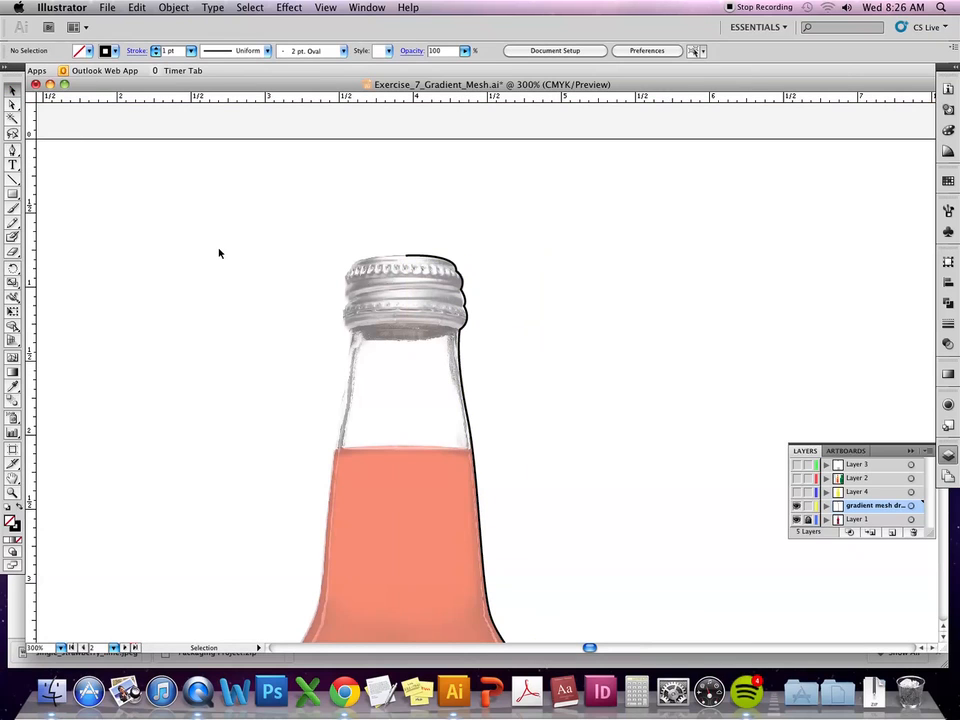
Nudge the path's top end anchor slightly upward at the cap's top centre.
{"action": "left_click", "coordinate": [12, 104]}
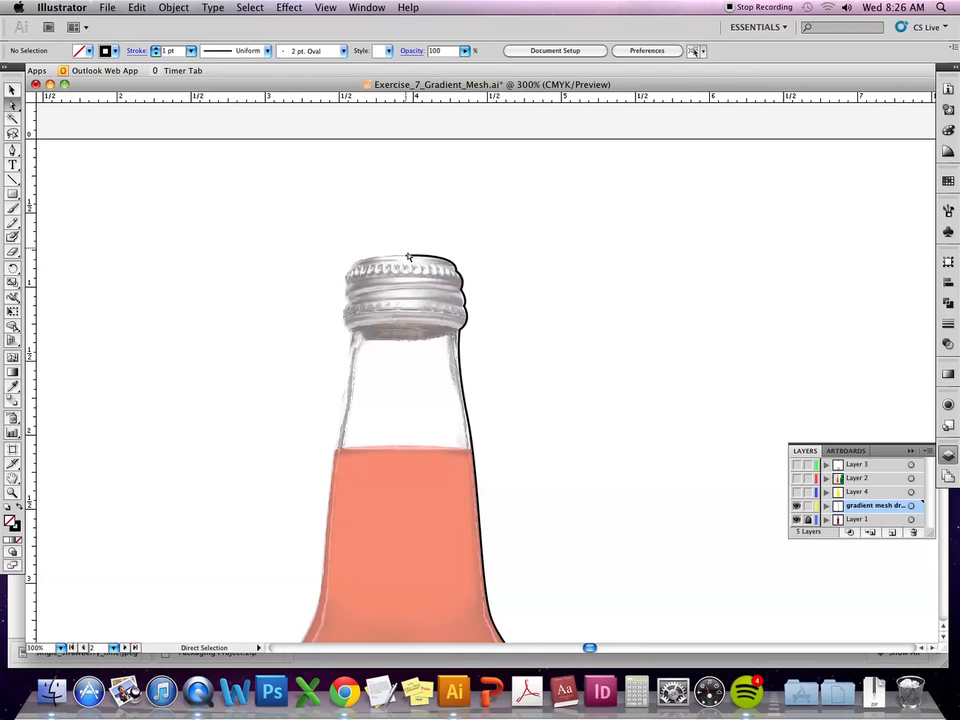
{"action": "left_click", "coordinate": [408, 259]}
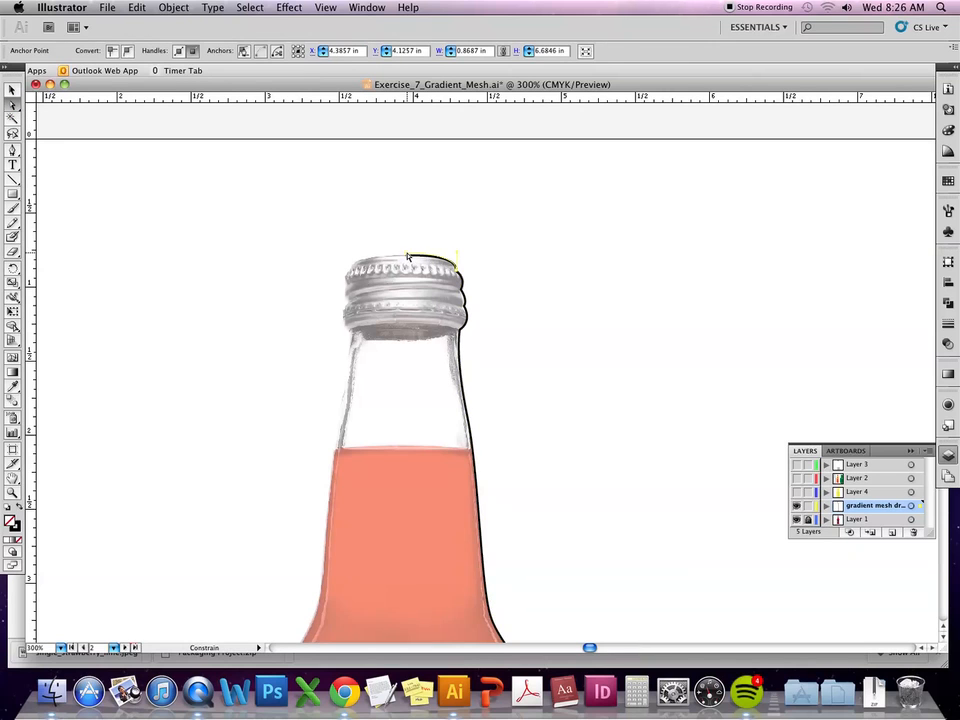
{"action": "left_click", "coordinate": [478, 206]}
Change the colour of the "gradient mesh drawing" layer to Magenta and check it on the selected bottle outline.
{"action": "left_click", "coordinate": [12, 90]}
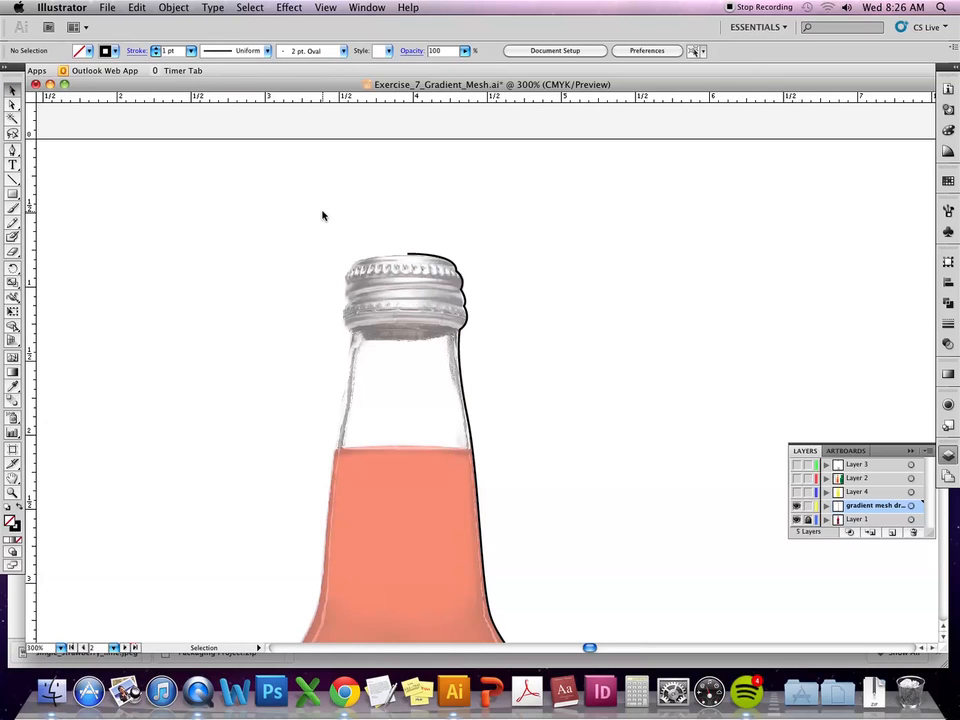
{"action": "double_click", "coordinate": [902, 513]}
{"action": "left_click", "coordinate": [415, 250]}
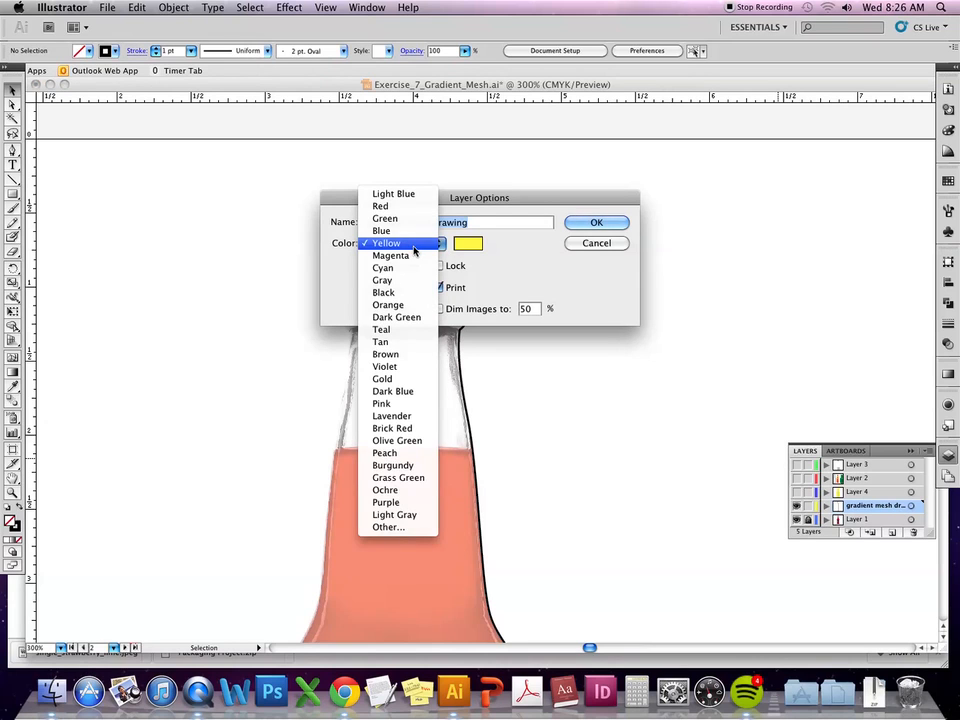
{"action": "left_click", "coordinate": [410, 255]}
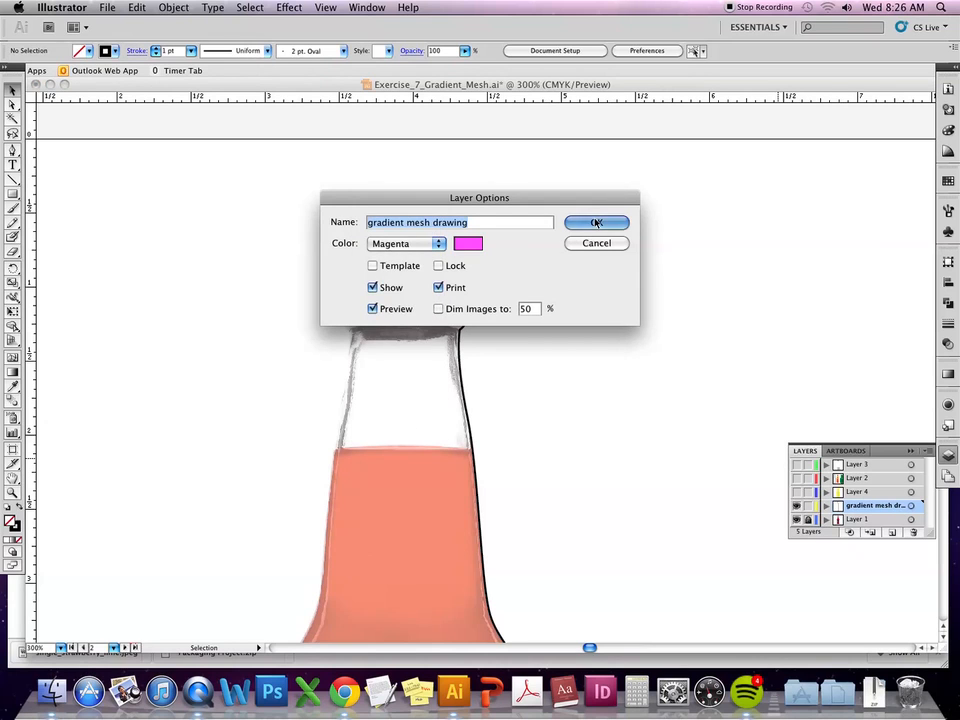
{"action": "left_click", "coordinate": [596, 222]}
{"action": "left_click", "coordinate": [459, 368]}
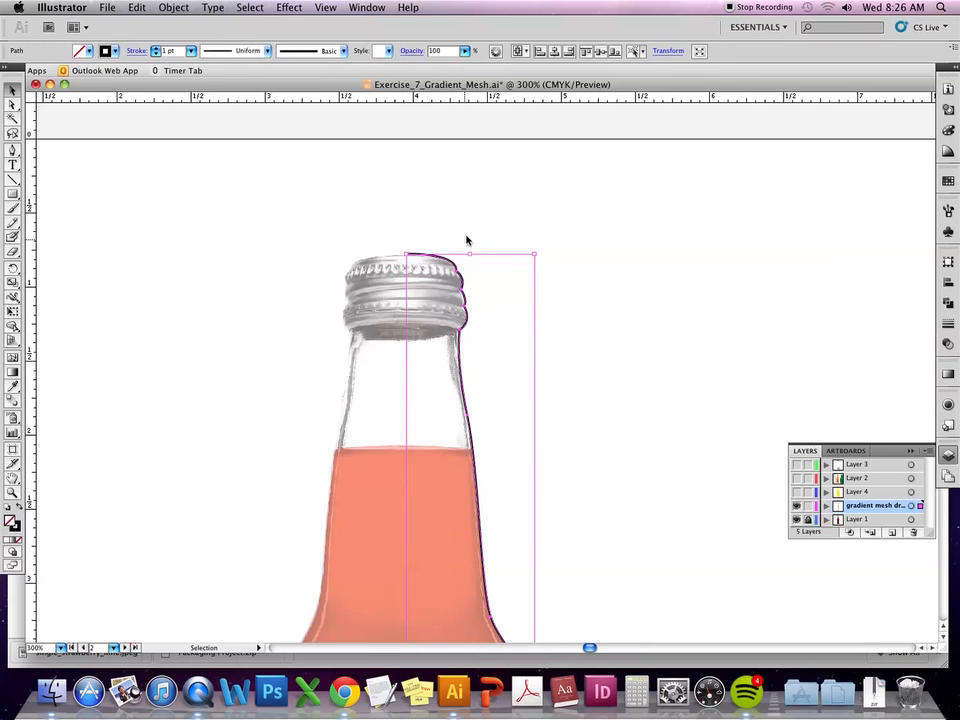
{"action": "left_click", "coordinate": [323, 199]}
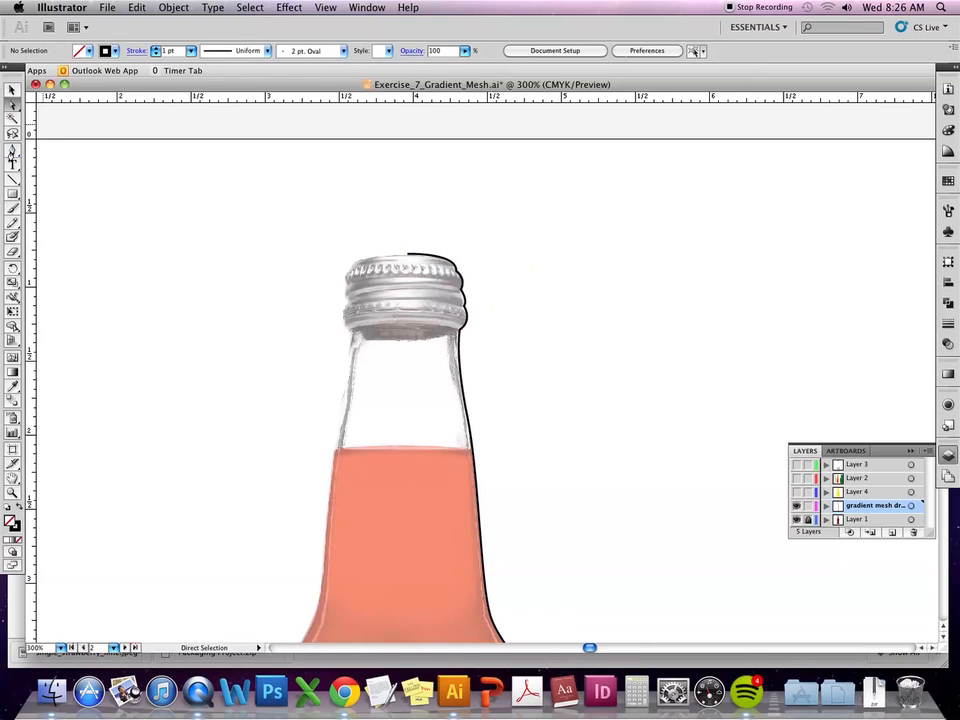
Select the path's top end anchor at the cap and bottom end anchor at the base, and align them on their horizontal centre.
{"action": "left_click", "coordinate": [12, 152]}
{"action": "key", "text": "a"}
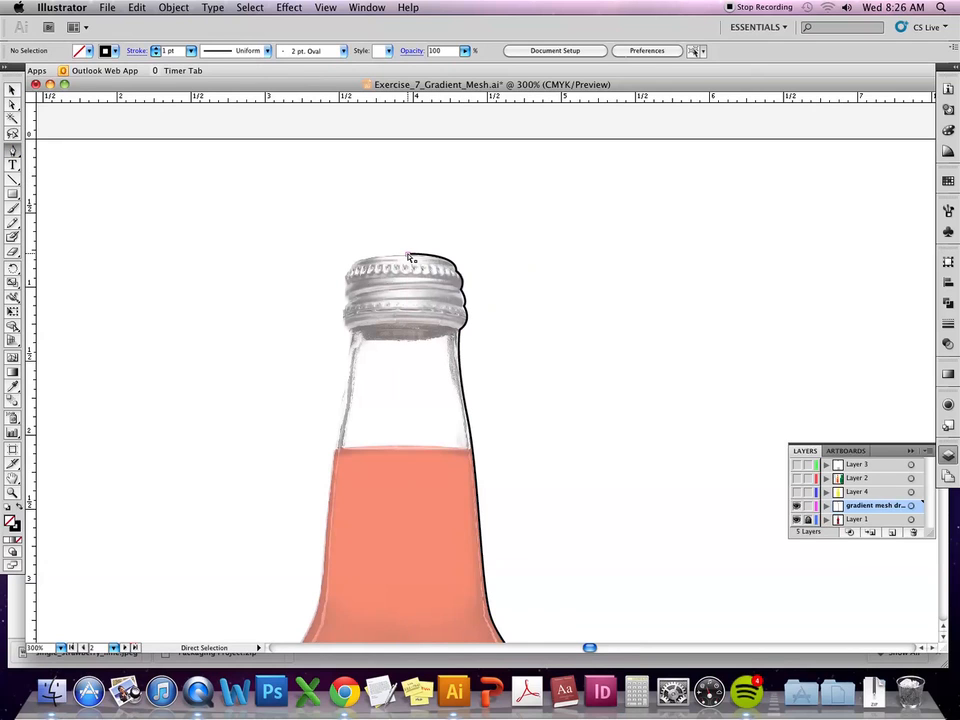
{"action": "left_click", "coordinate": [407, 258]}
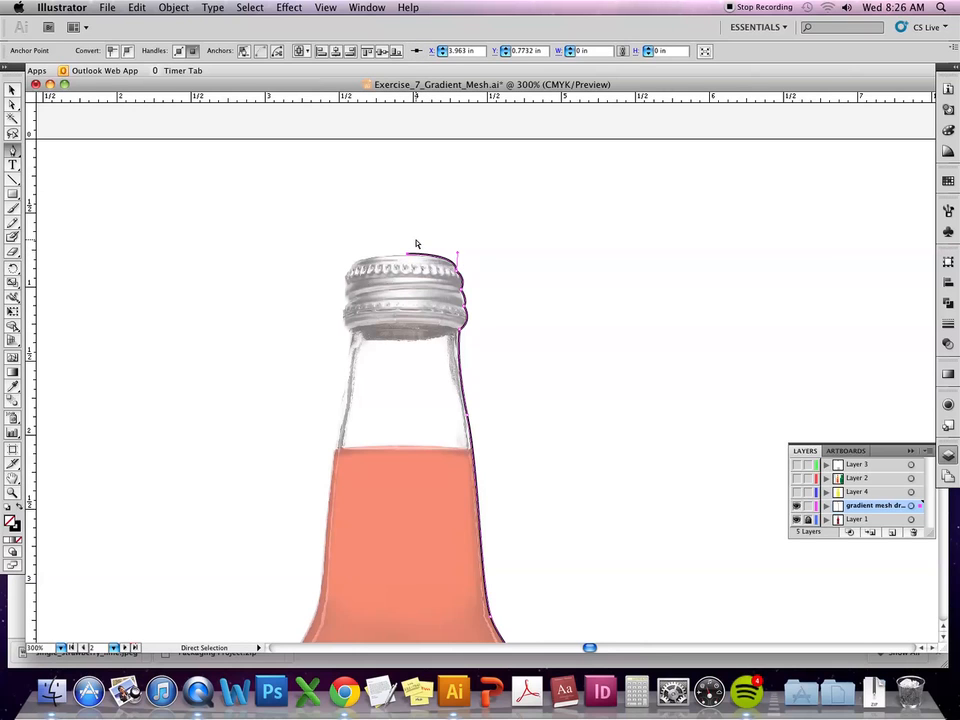
{"action": "scroll", "coordinate": [418, 497], "scroll_direction": "down", "scroll_amount": 10}
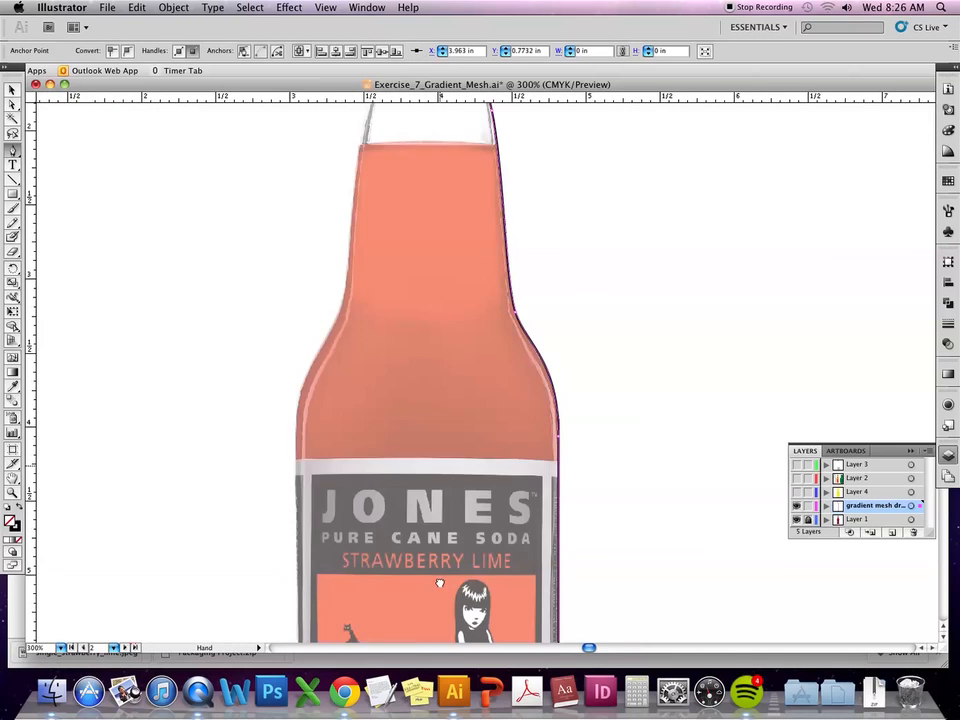
{"action": "scroll", "coordinate": [411, 450], "scroll_direction": "down", "scroll_amount": 3}
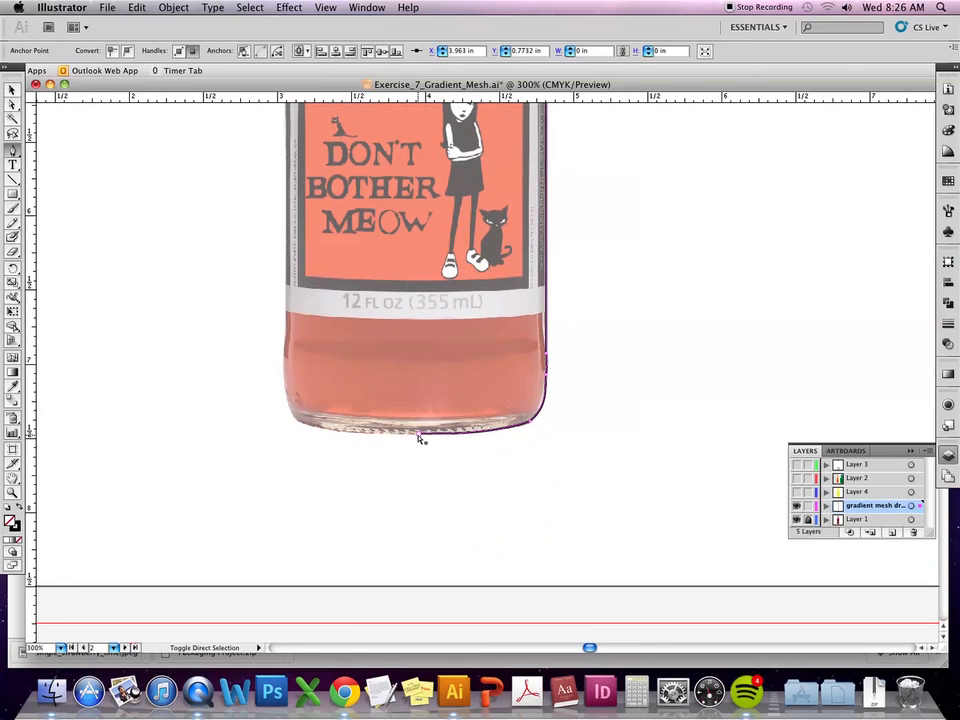
{"action": "left_click", "coordinate": [290, 421], "text": "super"}
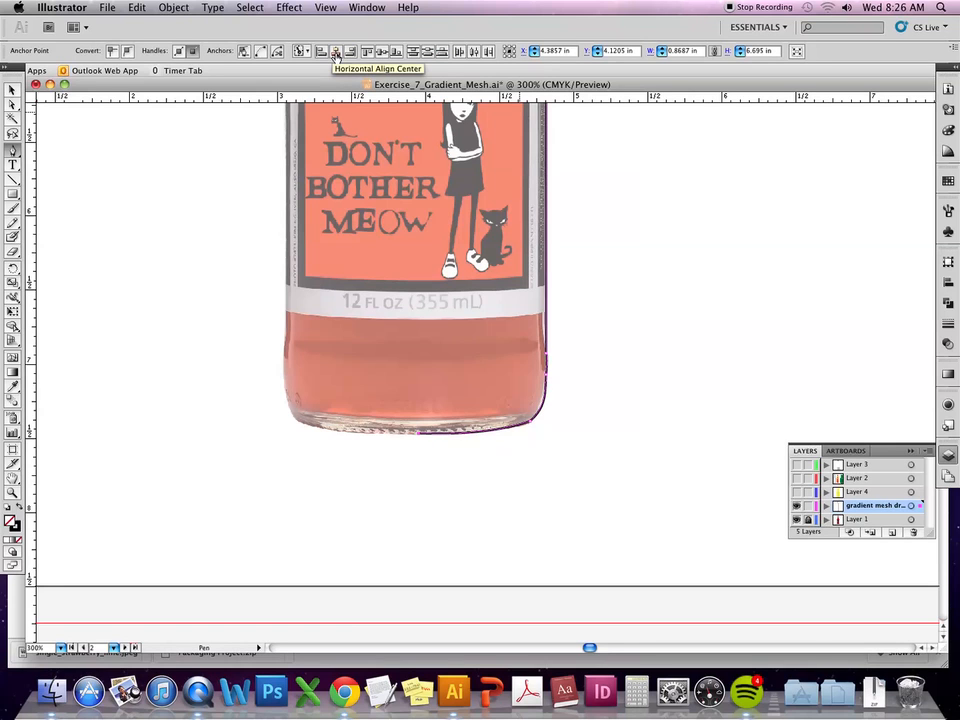
{"action": "key", "text": "super"}
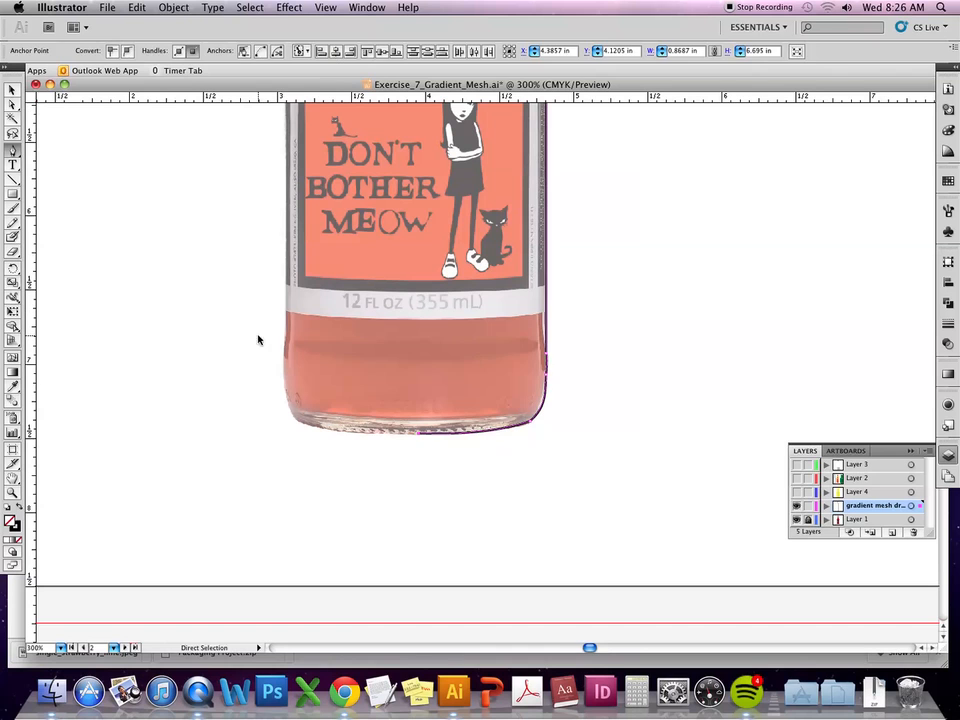
Select only the bottom end anchor and move it horizontally out to the bottle's left edge.
{"action": "left_click", "coordinate": [259, 338], "text": "super"}
{"action": "left_click", "coordinate": [420, 434], "text": "super"}
{"action": "left_click_drag", "start_coordinate": [419, 433], "coordinate": [284, 431]}
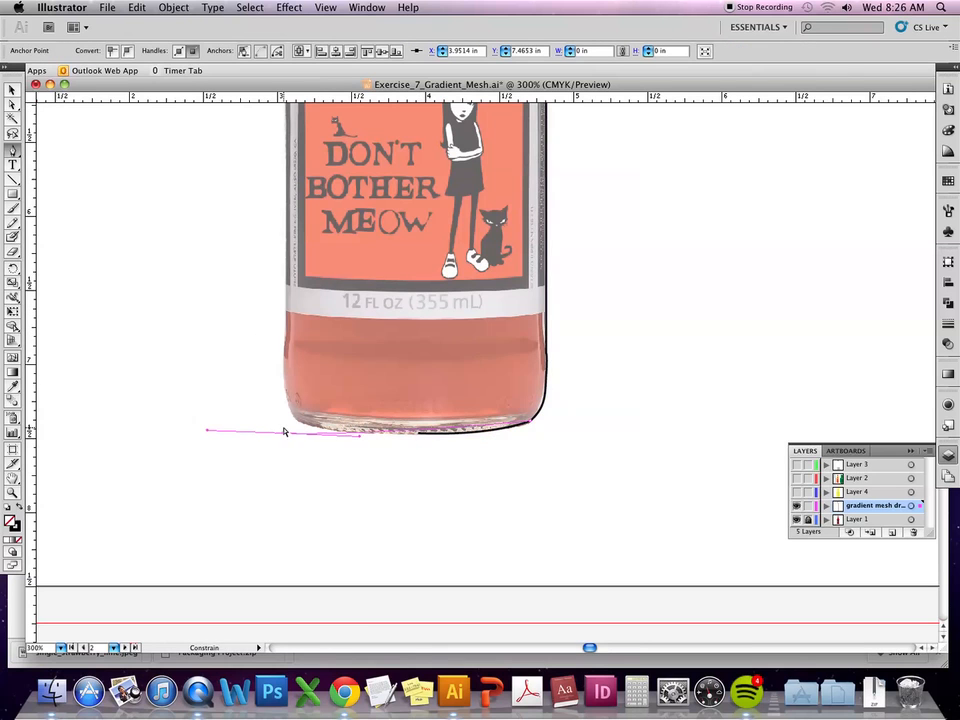
{"action": "scroll", "coordinate": [367, 388], "scroll_direction": "up", "scroll_amount": 5}
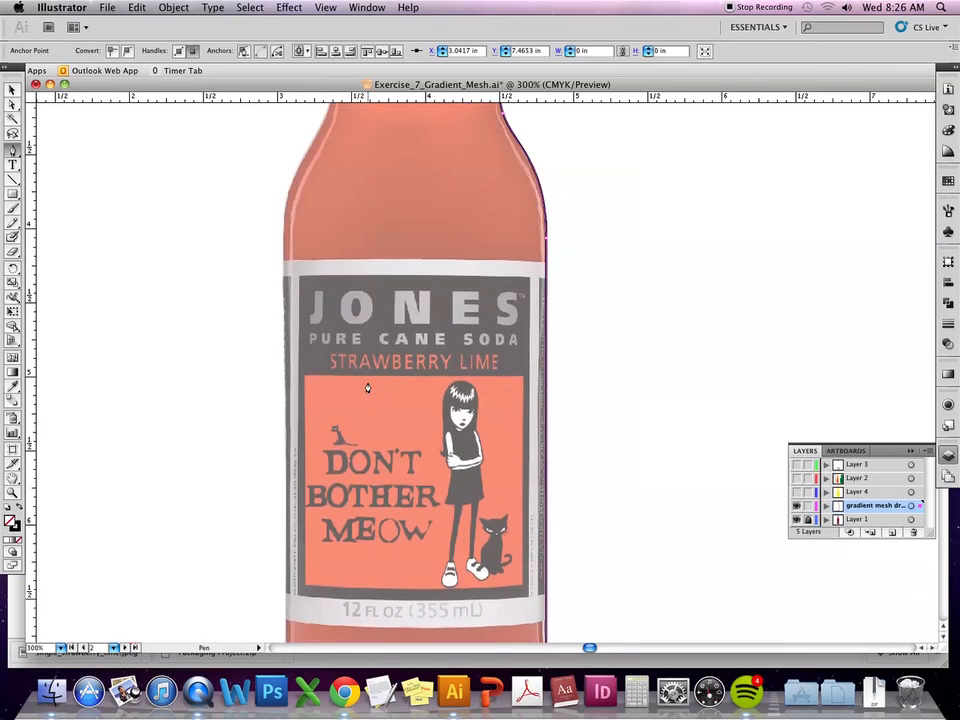
Add the top end anchor to the selected bottom end anchor and align both horizontally to the right.
{"action": "scroll", "coordinate": [367, 388], "scroll_direction": "up", "scroll_amount": 6}
{"action": "scroll", "coordinate": [427, 265], "scroll_direction": "up", "scroll_amount": 3}
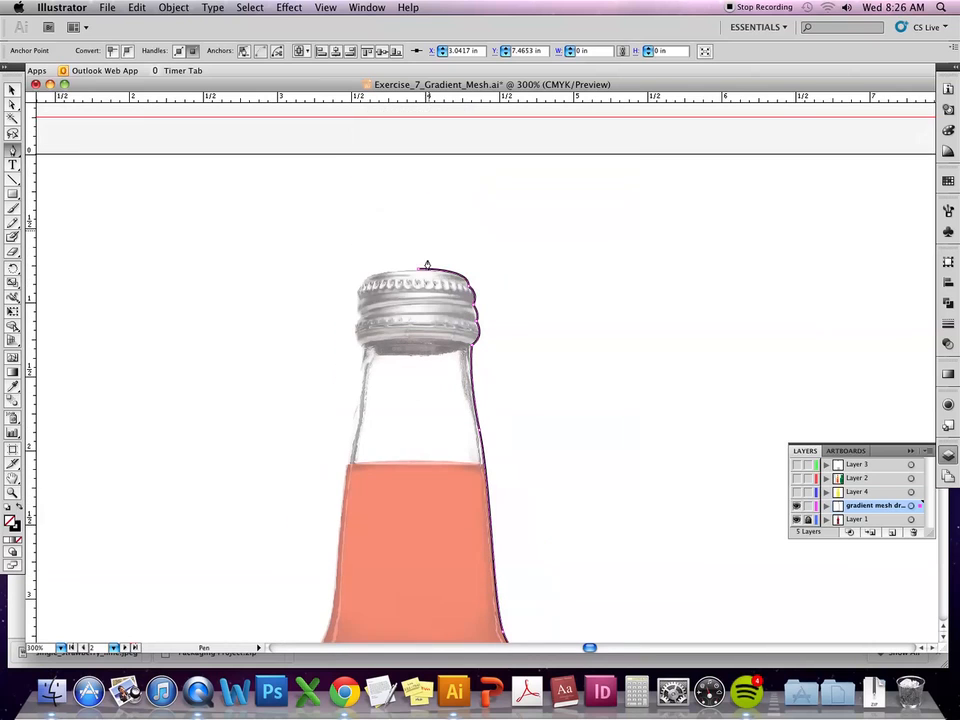
{"action": "left_click", "coordinate": [419, 269], "text": "super"}
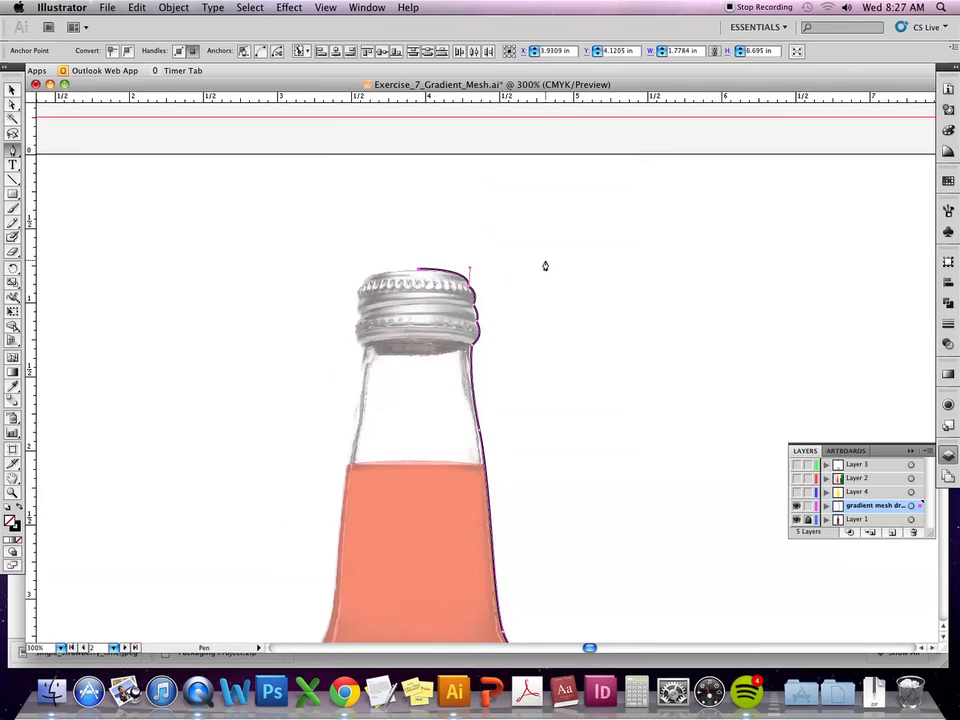
{"action": "key", "text": "super+minus"}
{"action": "key", "text": "super+minus"}
{"action": "left_click_drag", "start_coordinate": [589, 386], "coordinate": [591, 209]}
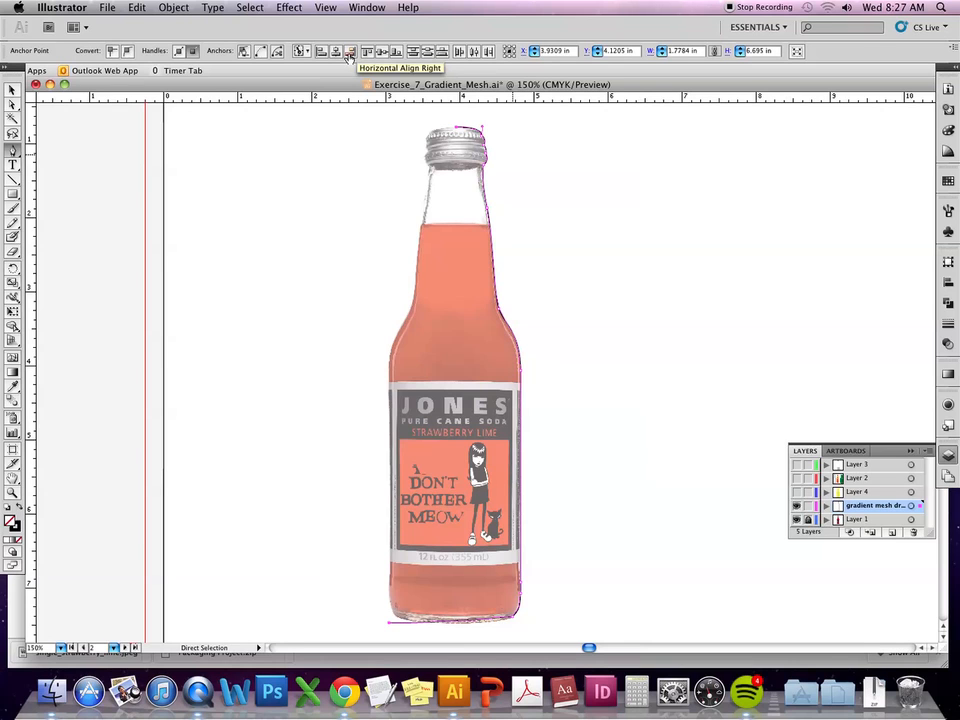
{"action": "left_click", "coordinate": [349, 55]}
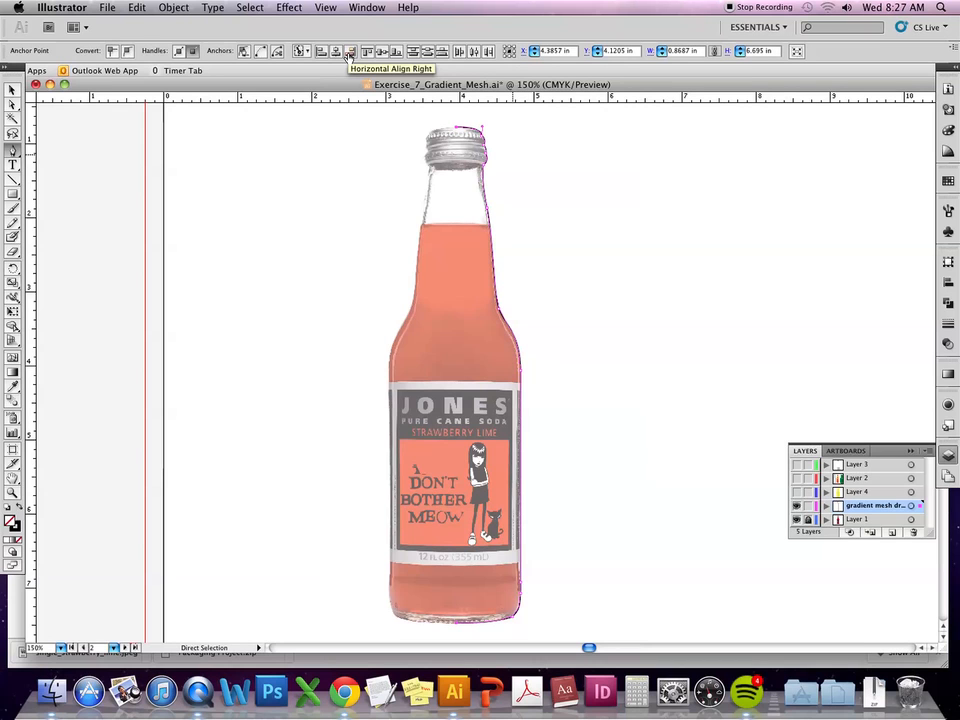
Select the whole right-half path and duplicate it horizontally to the empty area left of the bottle.
{"action": "left_click", "coordinate": [11, 91]}
{"action": "left_click", "coordinate": [590, 287]}
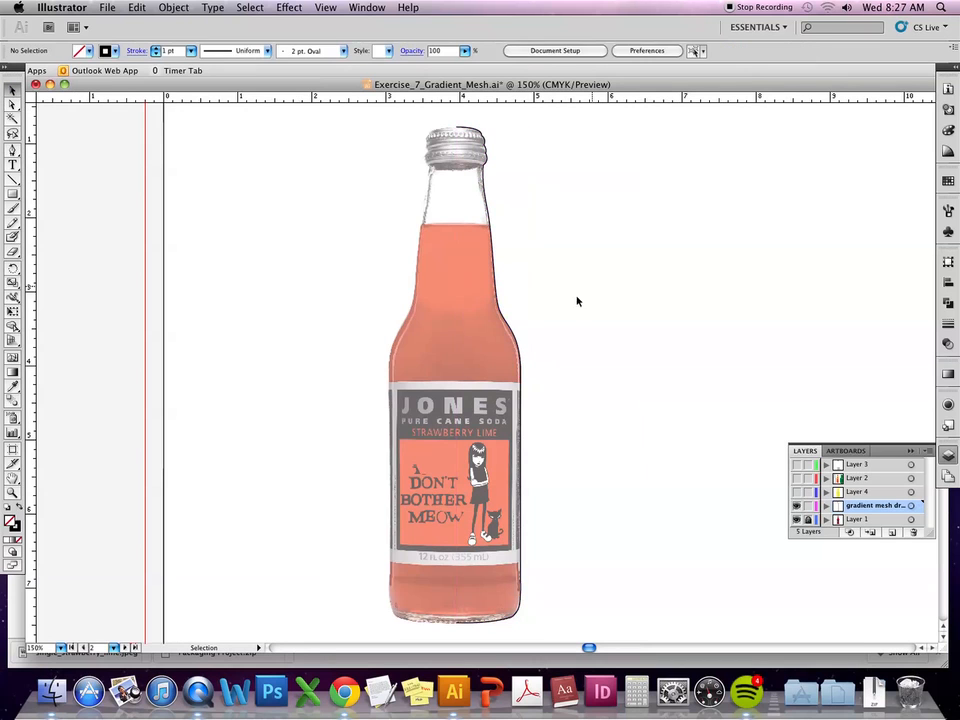
{"action": "left_click", "coordinate": [515, 340]}
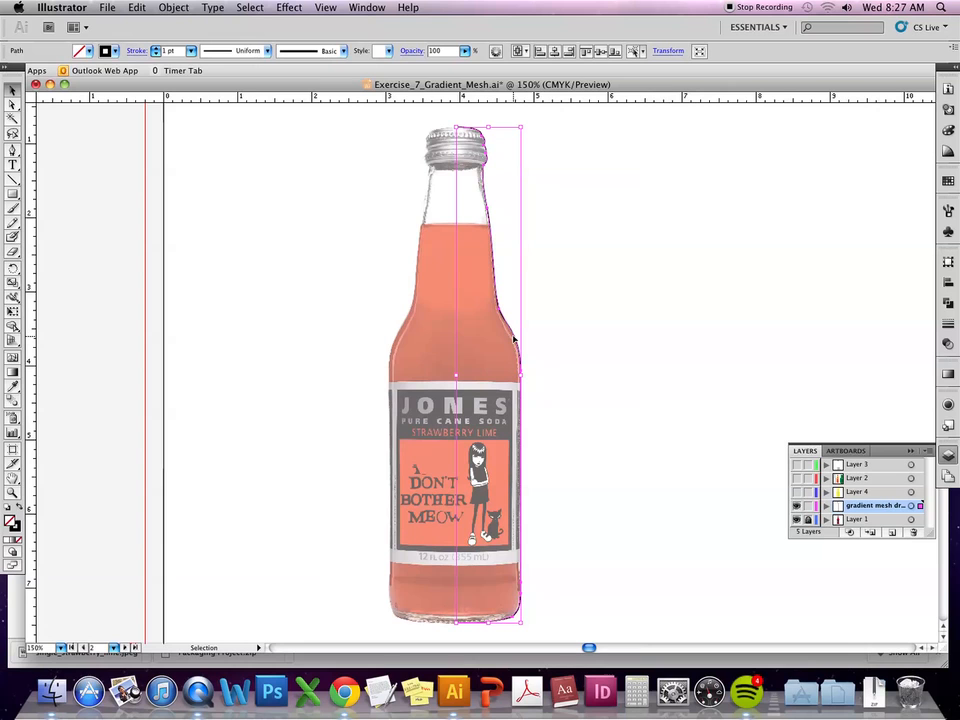
{"action": "left_click_drag", "start_coordinate": [515, 340], "coordinate": [355, 334]}
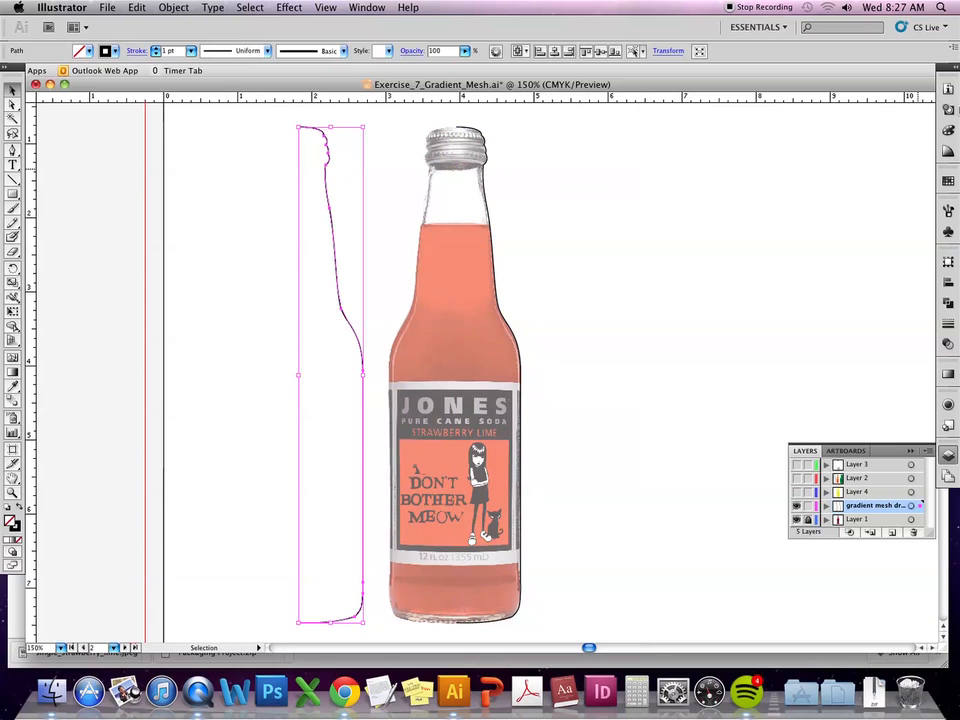
Flip the duplicated half outline horizontally to mirror it, and deselect it.
{"action": "left_click", "coordinate": [951, 263]}
{"action": "left_click", "coordinate": [928, 263]}
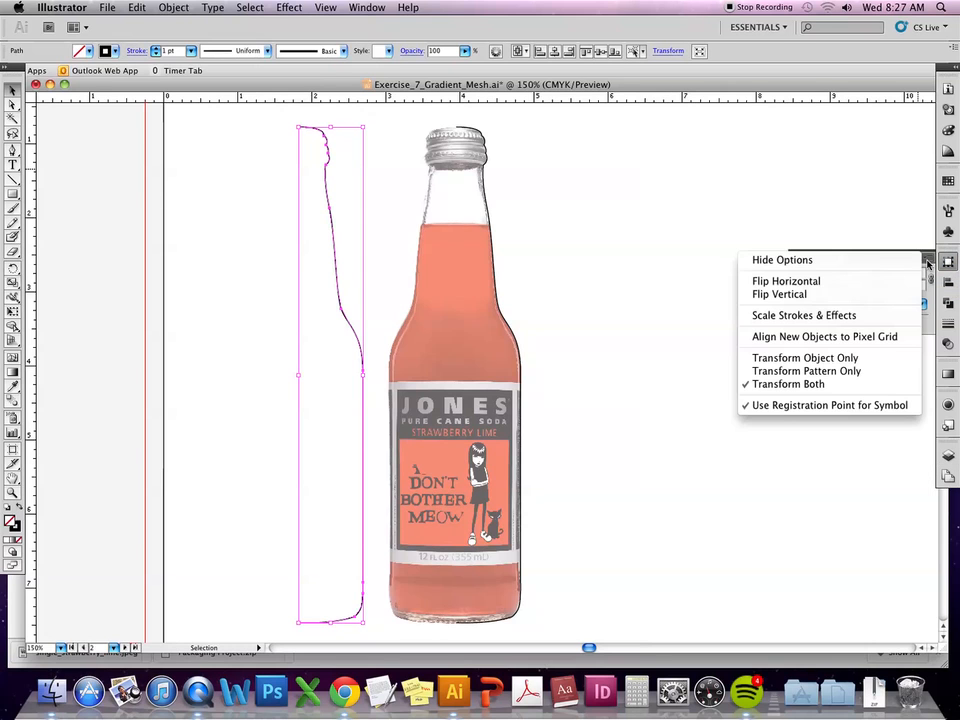
{"action": "left_click", "coordinate": [872, 287]}
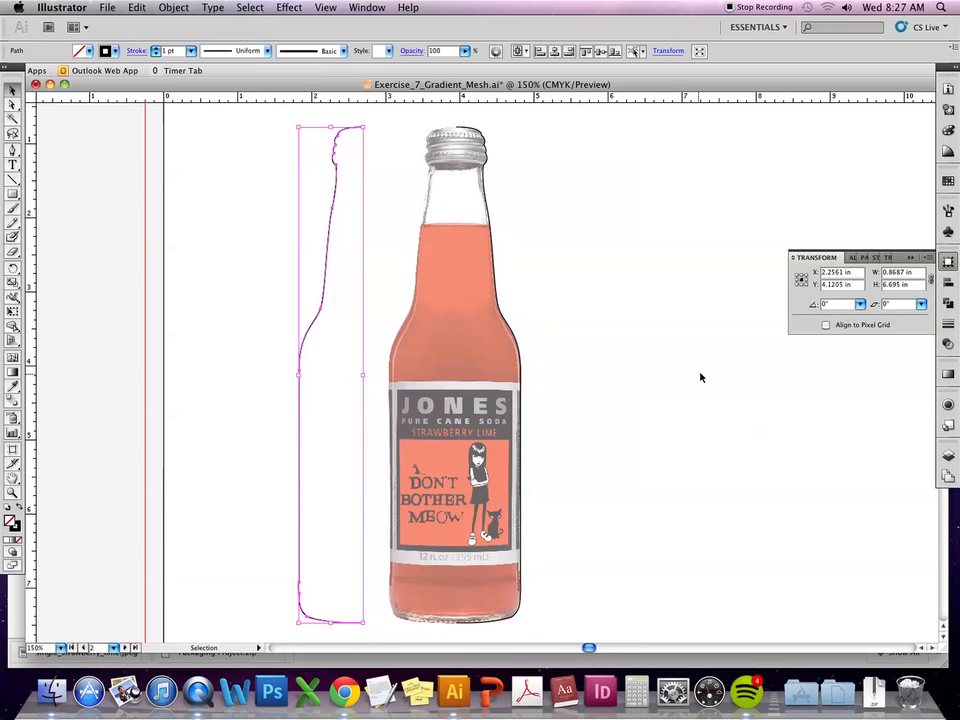
{"action": "left_click", "coordinate": [587, 332]}
Move the mirrored half onto the bottle's left side so its ends meet the right half, and deselect it.
{"action": "left_click_drag", "start_coordinate": [322, 312], "coordinate": [415, 318]}
{"action": "left_click", "coordinate": [594, 289]}
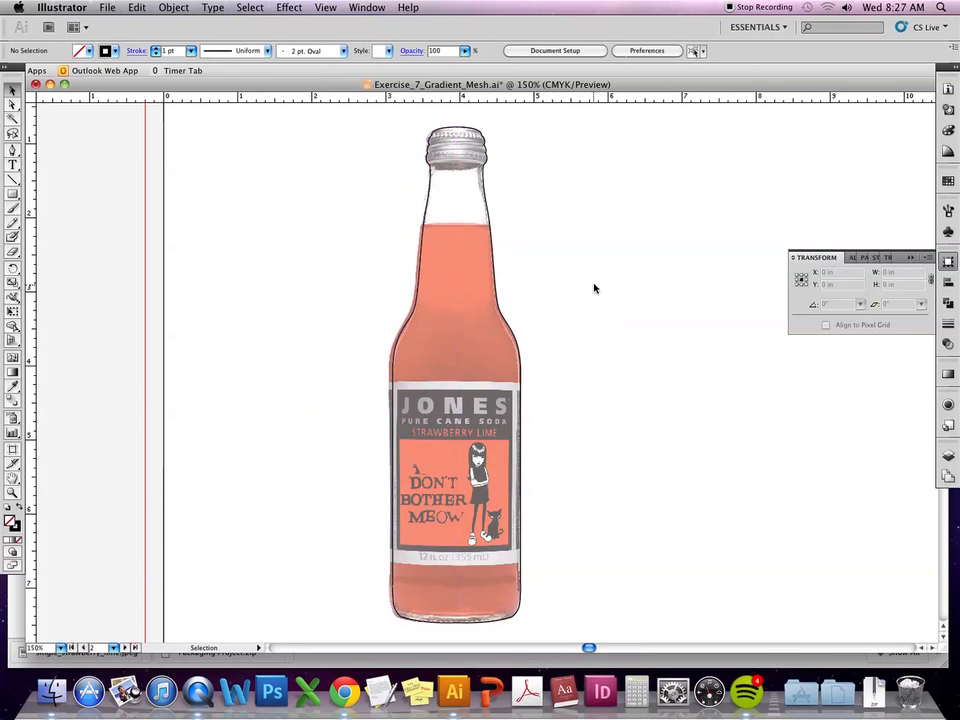
{"action": "left_click", "coordinate": [911, 258]}
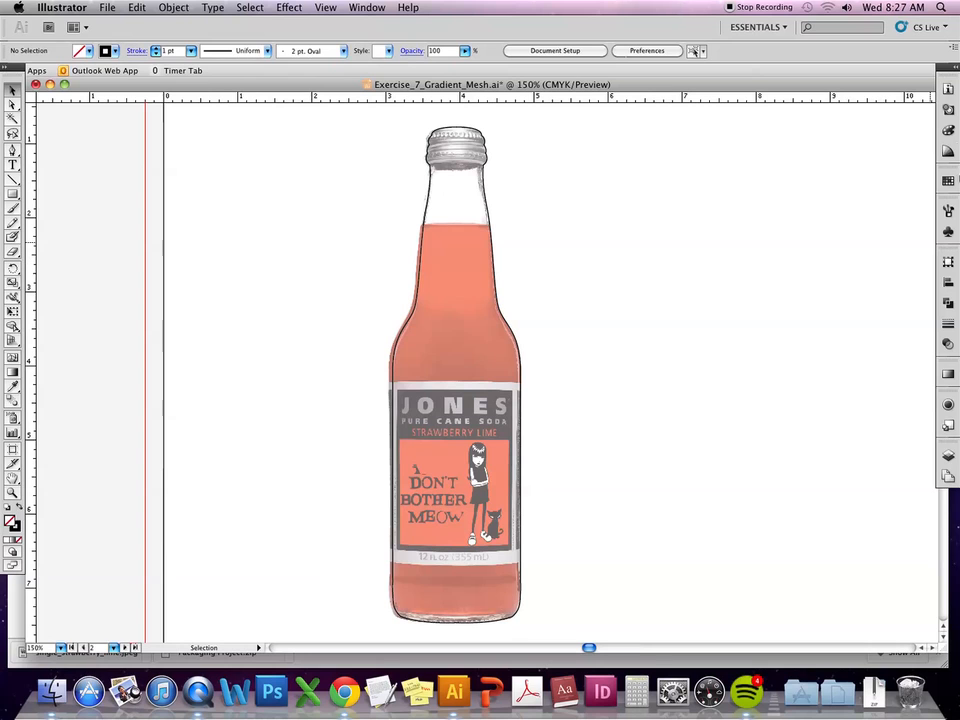
Hide Layer 1 with the bottle photo and move the left half outline away from the right half, leaving a gap.
{"action": "left_click", "coordinate": [948, 456]}
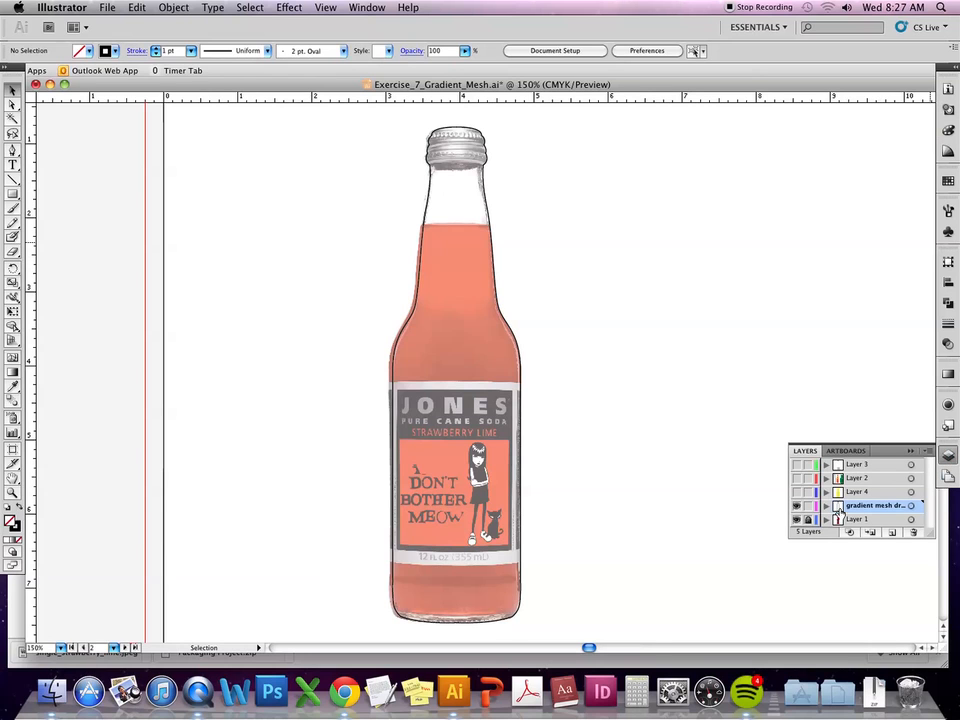
{"action": "left_click", "coordinate": [796, 520]}
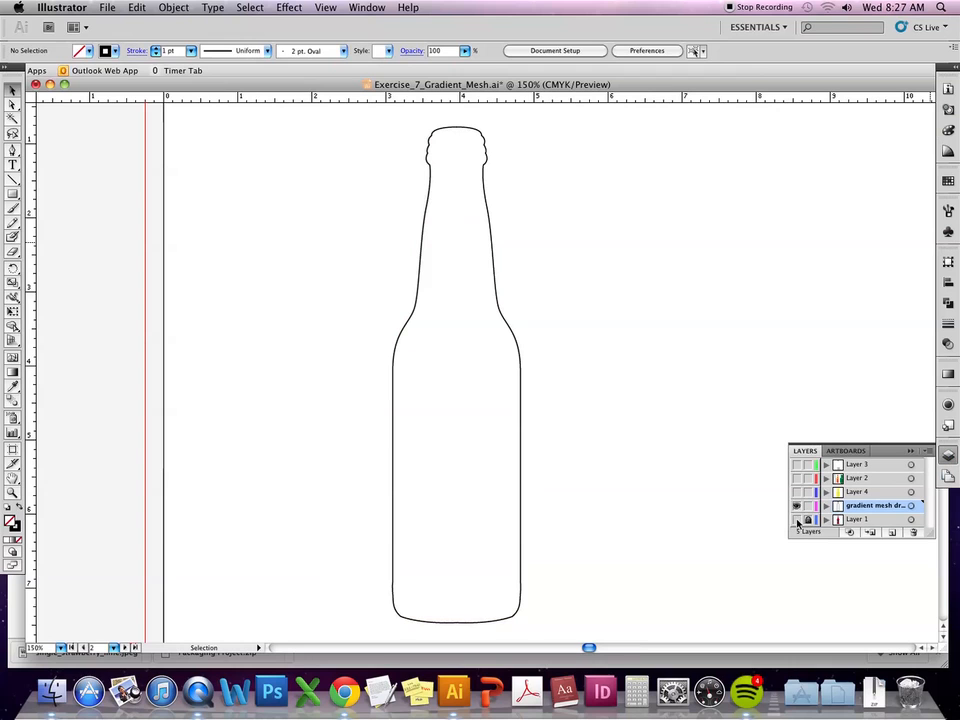
{"action": "left_click_drag", "start_coordinate": [426, 211], "coordinate": [398, 214]}
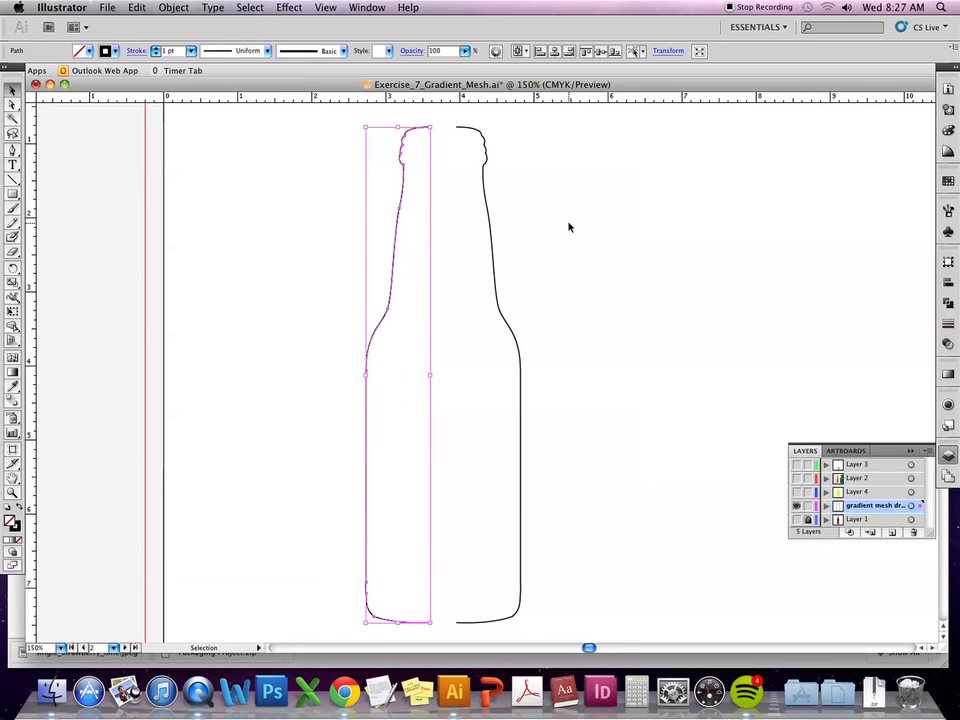
Duplicate the right half outline to the empty area at the artboard's far right as a spare copy.
{"action": "left_click", "coordinate": [494, 246]}
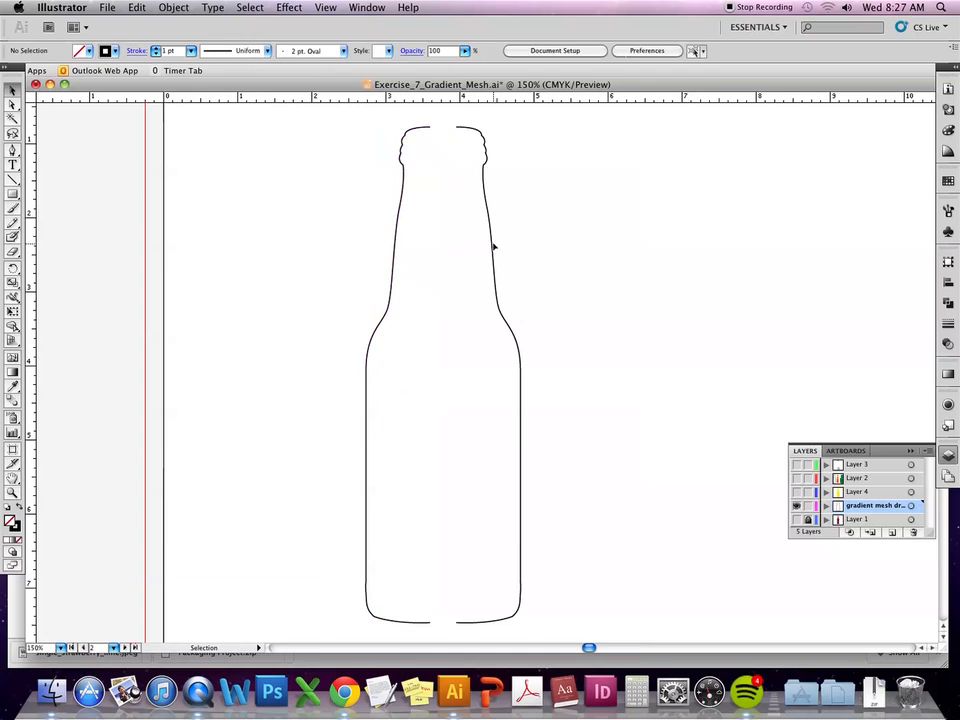
{"action": "left_click", "coordinate": [492, 248]}
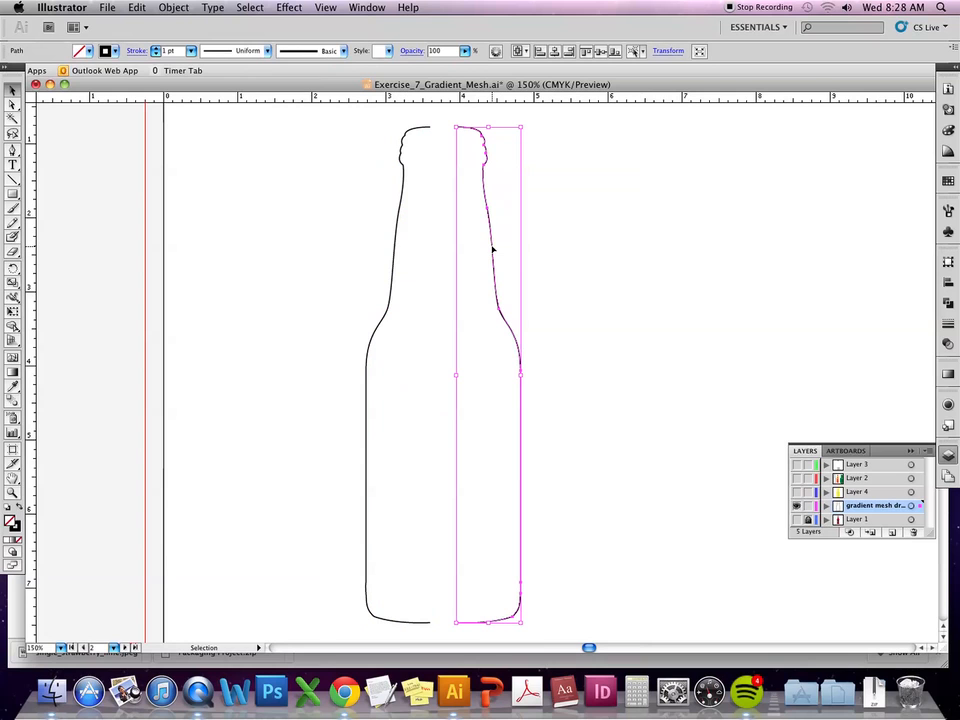
{"action": "left_click_drag", "start_coordinate": [493, 250], "coordinate": [849, 257]}
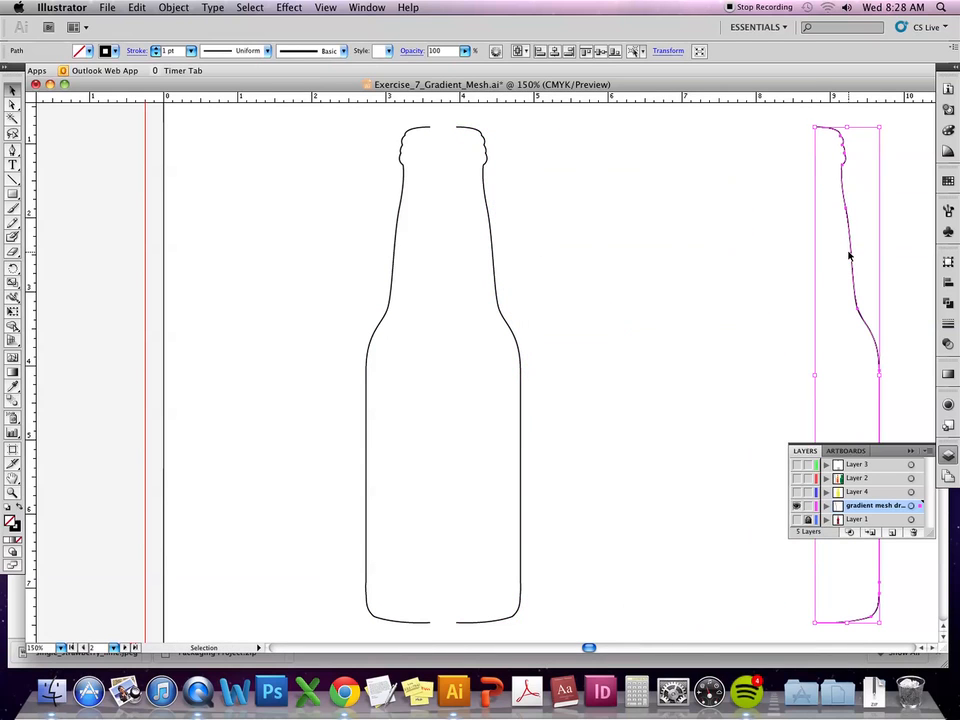
Turn on Smart Guides and move the left half outline back until its top end snaps to the right half's end.
{"action": "left_click", "coordinate": [398, 222]}
{"action": "left_click_drag", "start_coordinate": [398, 222], "coordinate": [417, 223]}
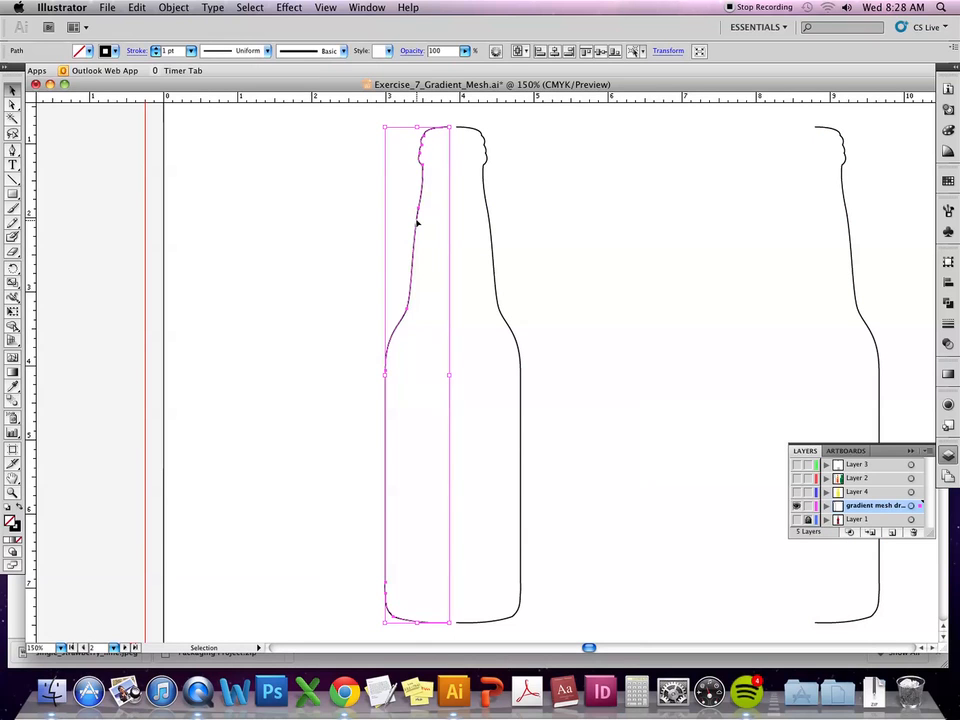
{"action": "key", "text": "super+equal"}
{"action": "left_click_drag", "start_coordinate": [673, 139], "coordinate": [686, 314]}
{"action": "key", "text": "super+equal"}
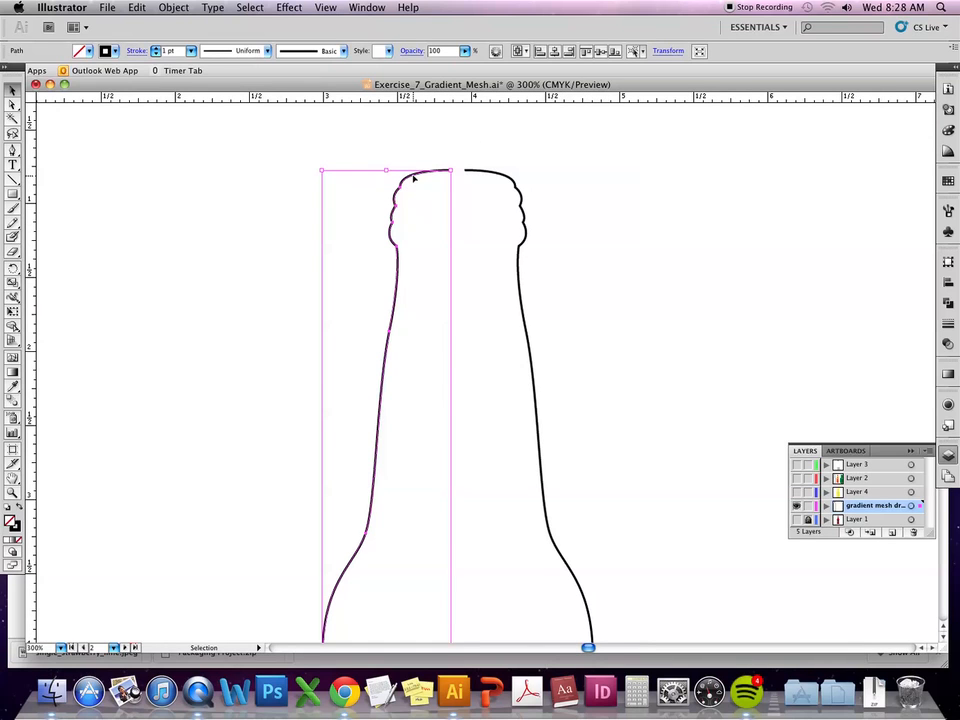
{"action": "key", "text": "super+u"}
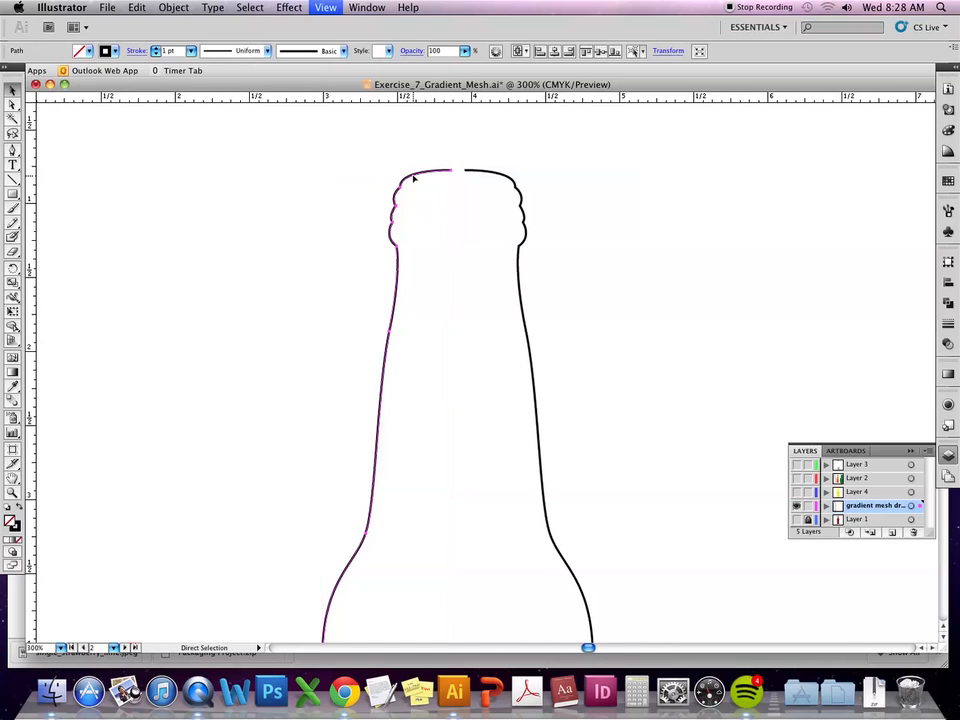
{"action": "scroll", "coordinate": [414, 180], "scroll_direction": "up", "scroll_amount": 1}
{"action": "left_click_drag", "start_coordinate": [418, 206], "coordinate": [431, 208]}
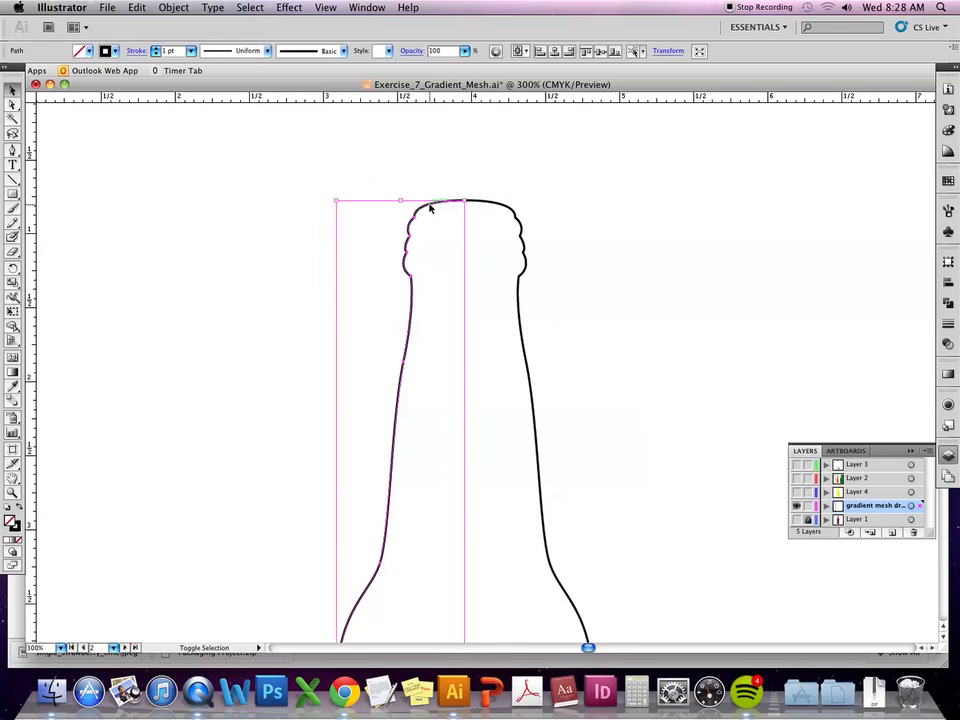
Select the two overlapping end anchors at the cap's top centre, average them on both axes and join them.
{"action": "left_click", "coordinate": [12, 104]}
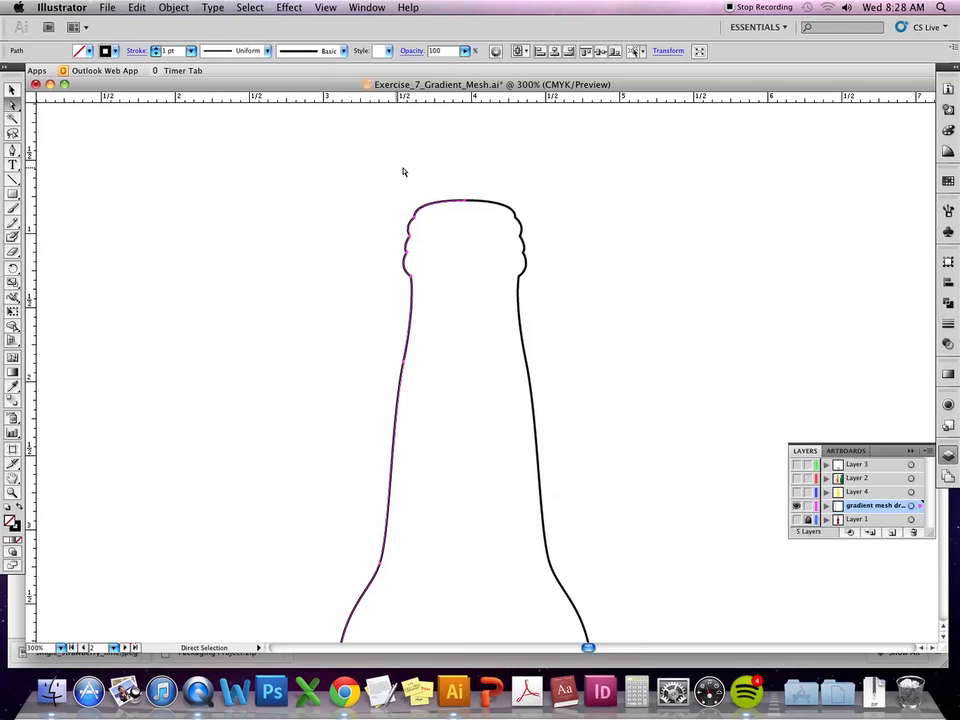
{"action": "left_click", "coordinate": [456, 188]}
{"action": "left_click_drag", "start_coordinate": [458, 185], "coordinate": [476, 220]}
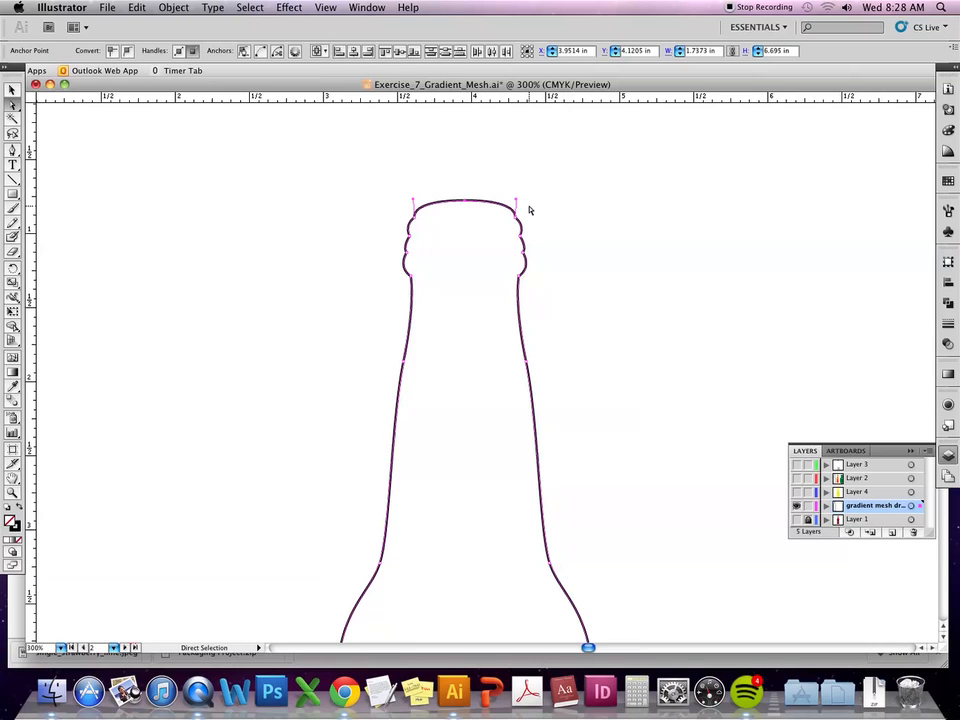
{"action": "key", "text": "super+c"}
{"action": "left_click_drag", "start_coordinate": [439, 182], "coordinate": [479, 222]}
{"action": "key", "text": "super+alt+j"}
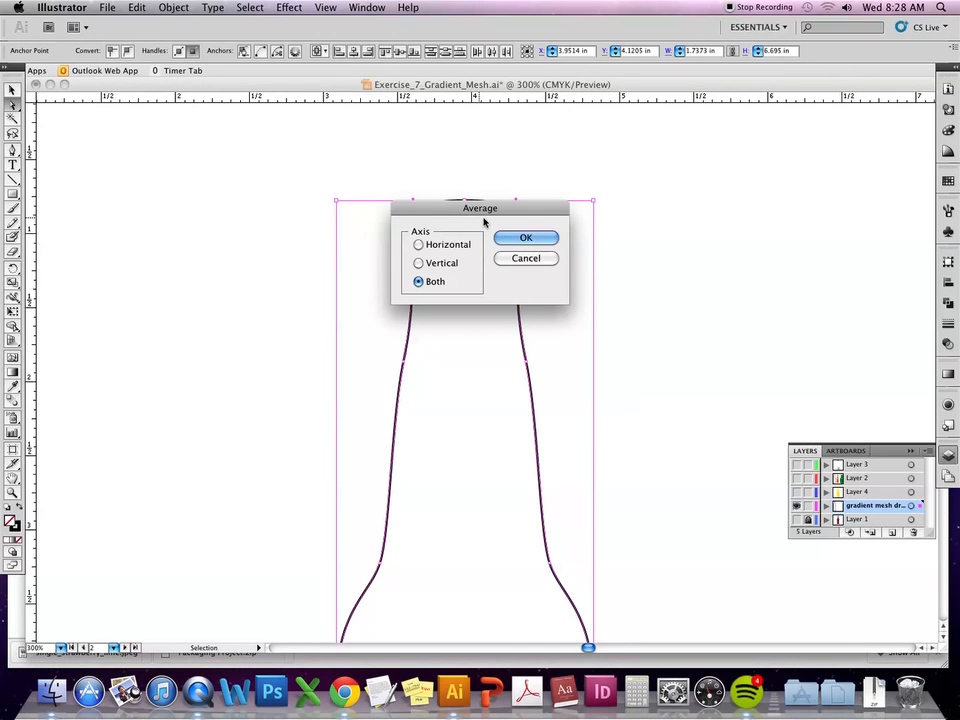
{"action": "left_click_drag", "start_coordinate": [483, 214], "coordinate": [229, 216]}
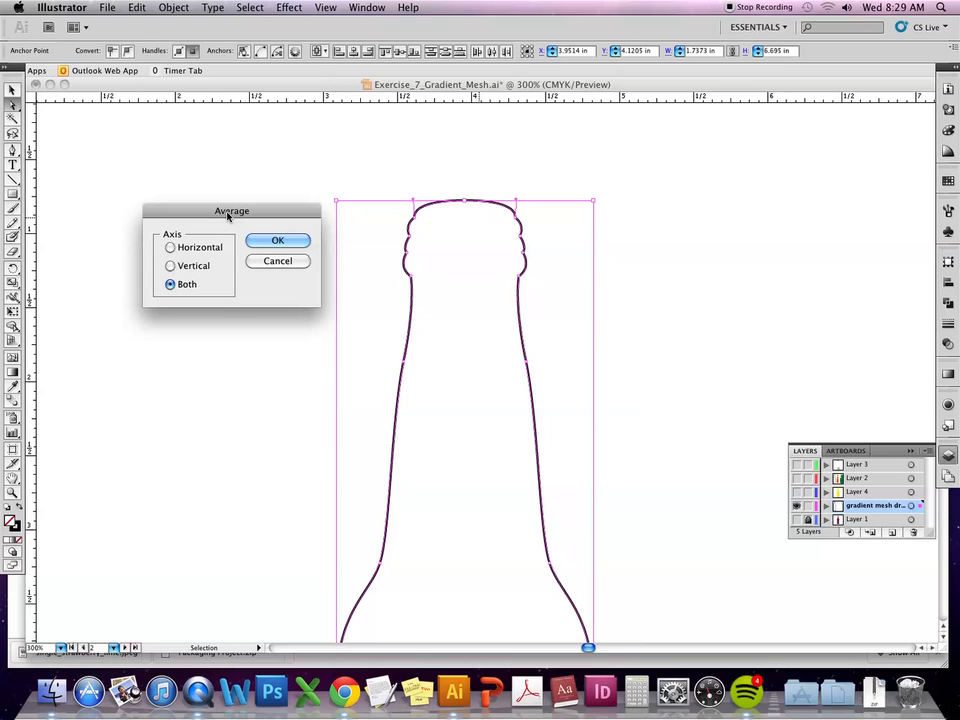
{"action": "left_click", "coordinate": [304, 246]}
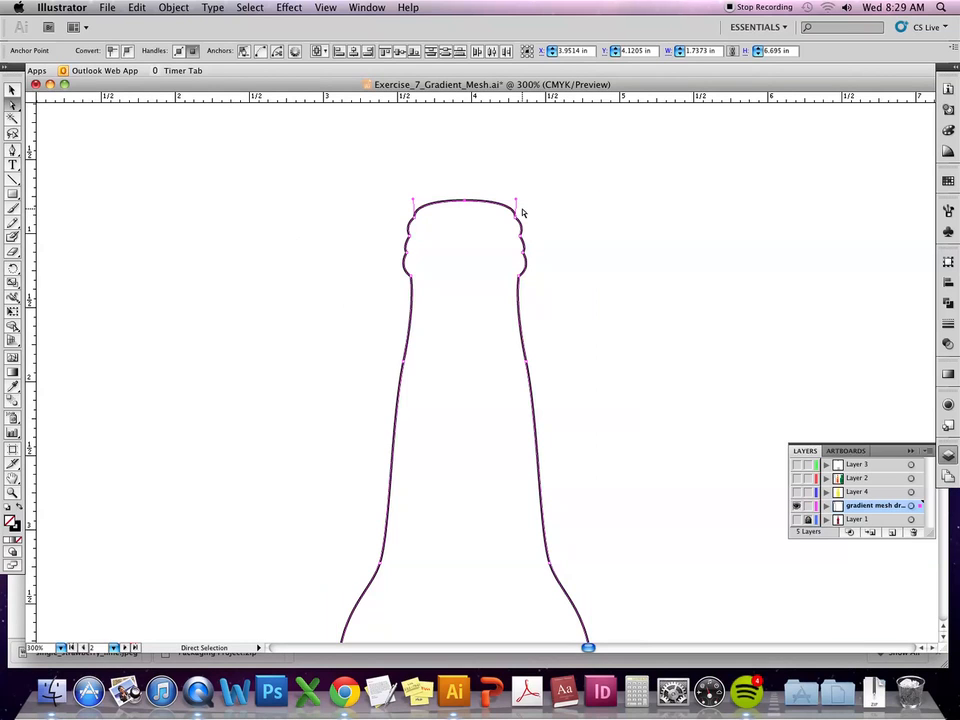
{"action": "key", "text": "super+j"}
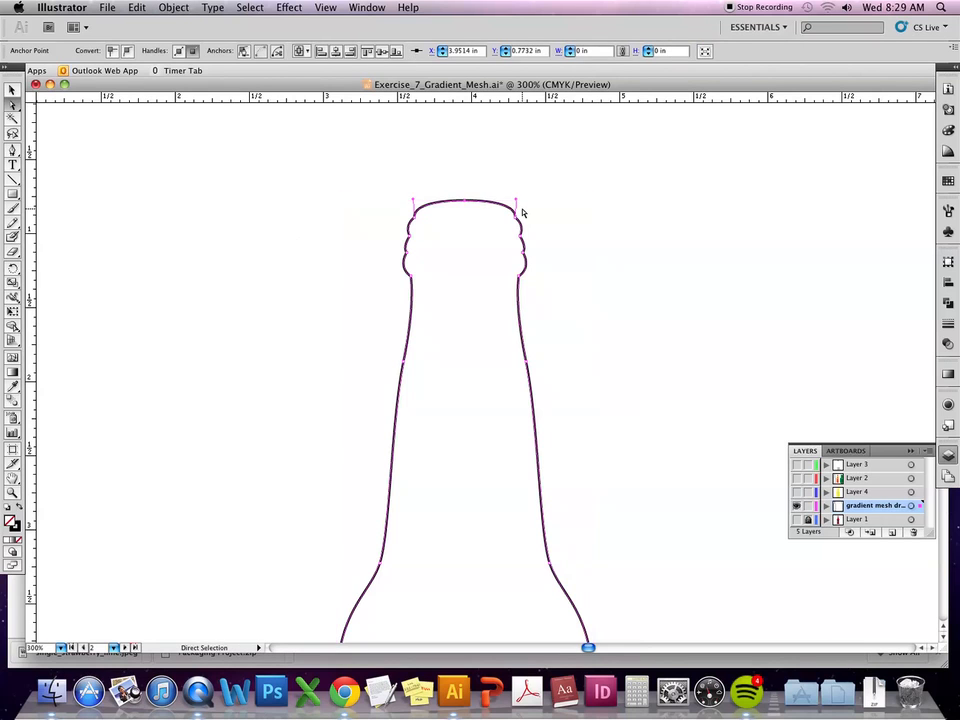
Test the joined anchor at the cap's top centre by moving it away, and undo the move.
{"action": "left_click", "coordinate": [497, 168]}
{"action": "left_click_drag", "start_coordinate": [473, 206], "coordinate": [449, 172]}
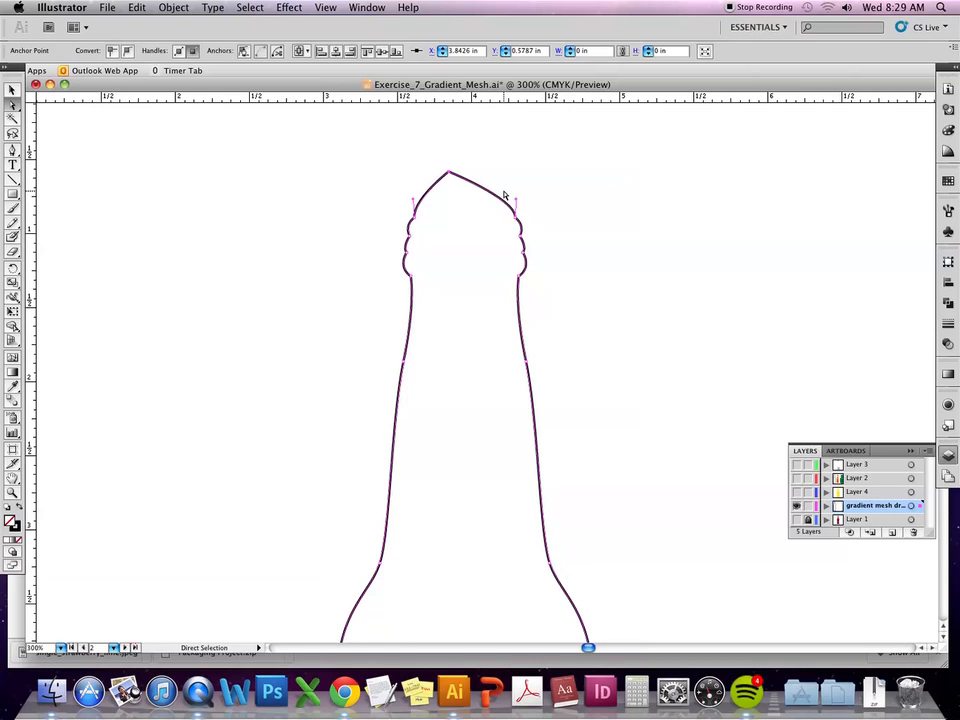
{"action": "key", "text": "super+z"}
Select the two overlapping end anchors at the bottle's bottom centre, average them on both axes, join them and deselect the outline.
{"action": "scroll", "coordinate": [585, 403], "scroll_direction": "down", "scroll_amount": 10}
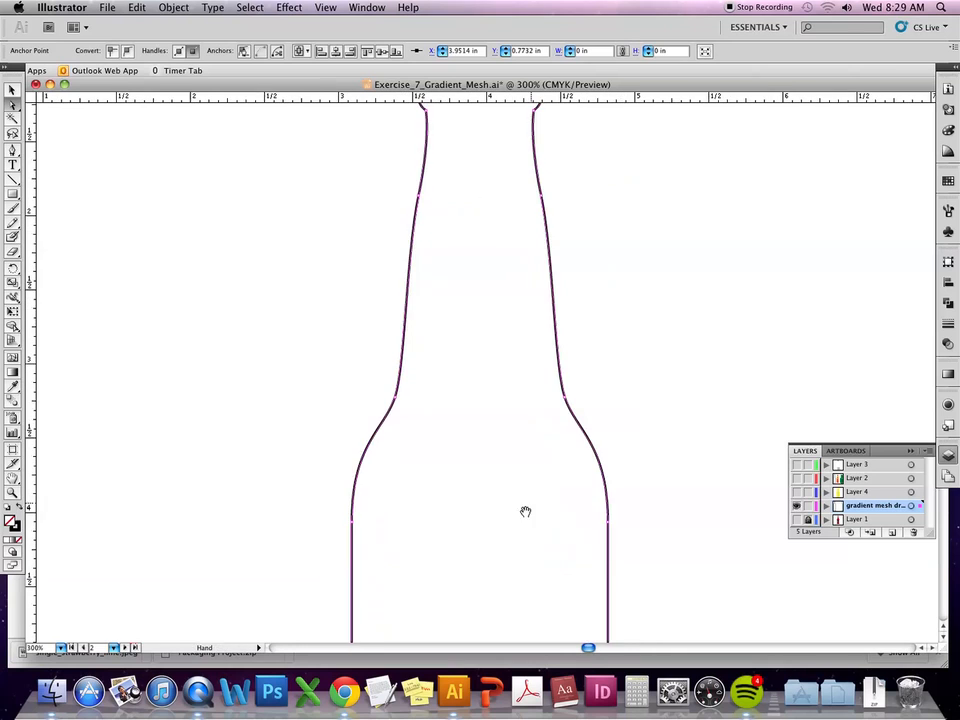
{"action": "scroll", "coordinate": [457, 539], "scroll_direction": "down", "scroll_amount": 8}
{"action": "left_click_drag", "start_coordinate": [510, 418], "coordinate": [474, 355]}
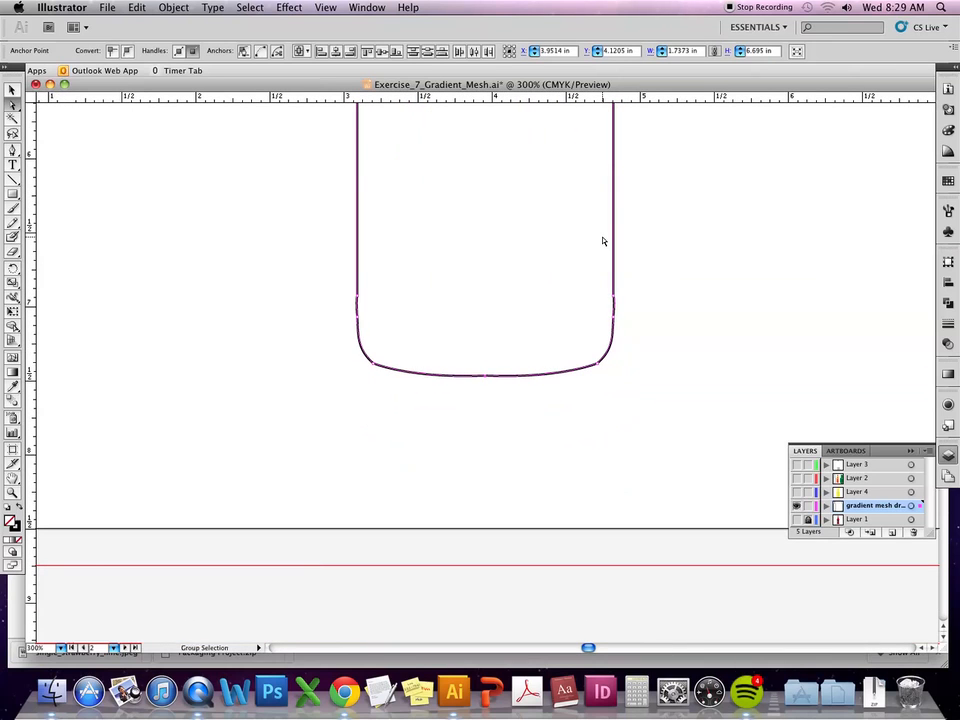
{"action": "key", "text": "super+alt+j"}
{"action": "key", "text": "Return"}
{"action": "key", "text": "super+j"}
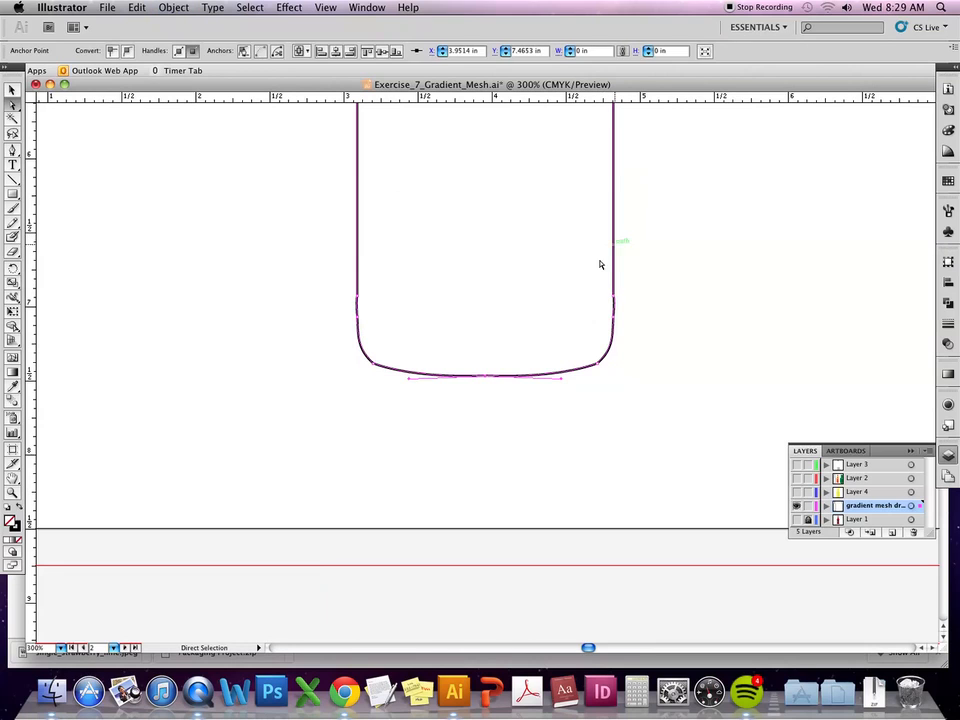
{"action": "left_click", "coordinate": [495, 424]}
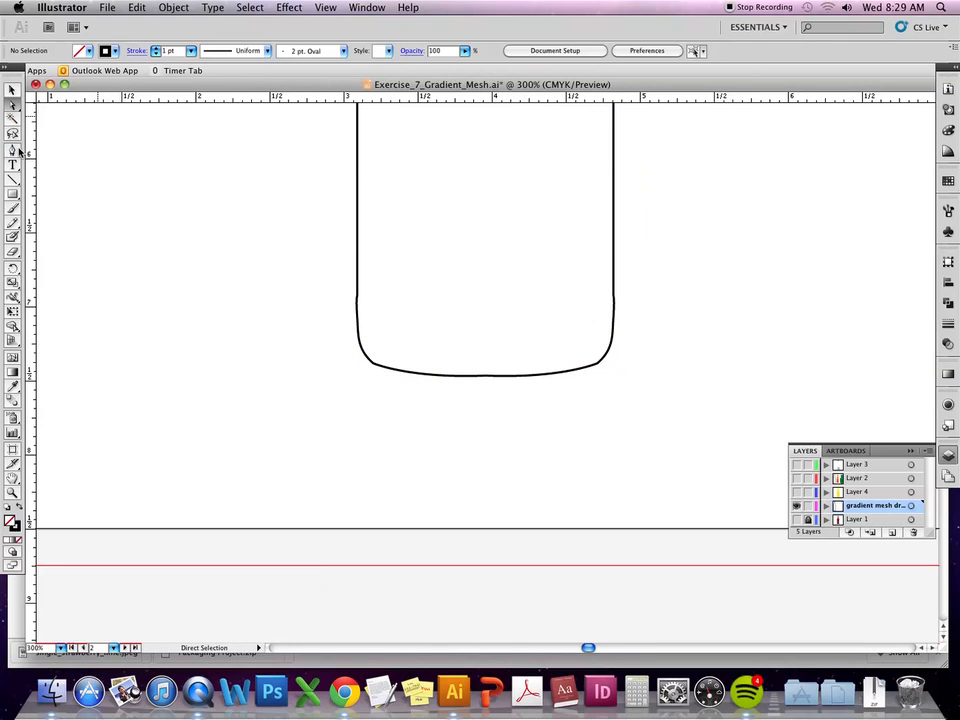
With the Pen tool, level the direction handles of the joined anchor at the bottle's bottom centre to smooth the base curve.
{"action": "key", "text": "p"}
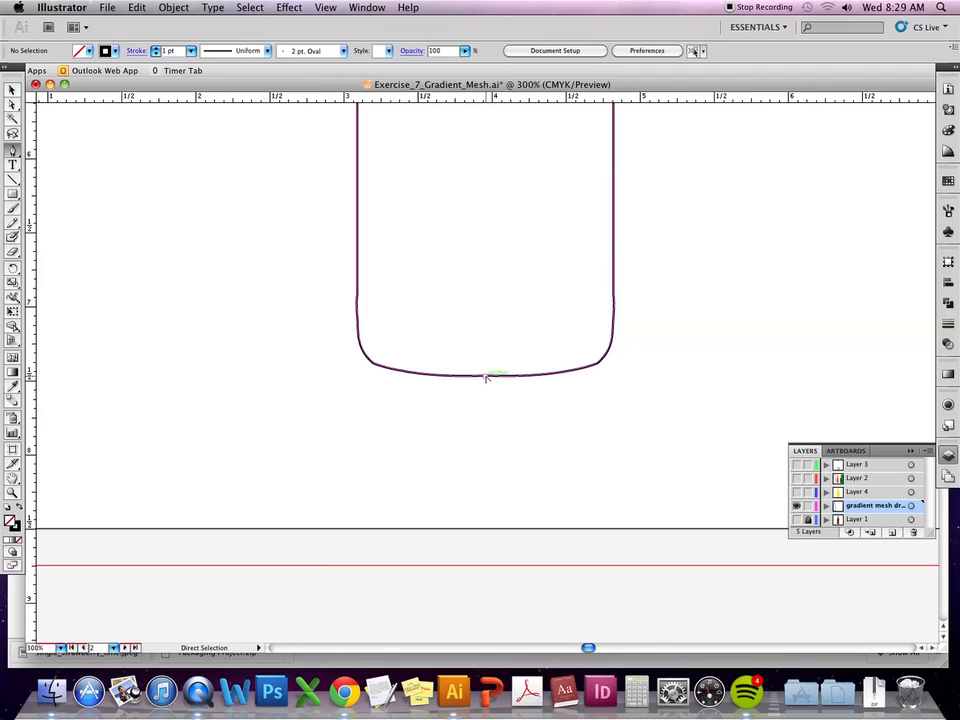
{"action": "left_click", "coordinate": [486, 376], "text": "super"}
{"action": "left_click_drag", "start_coordinate": [486, 376], "coordinate": [413, 377]}
Smooth the cap's top centre anchor with level direction handles and raise it slightly to round the cap, leaving the outline deselected.
{"action": "key", "text": "space"}
{"action": "left_click_drag", "start_coordinate": [608, 242], "coordinate": [608, 497]}
{"action": "left_click_drag", "start_coordinate": [495, 241], "coordinate": [504, 464]}
{"action": "left_click_drag", "start_coordinate": [486, 208], "coordinate": [482, 511]}
{"action": "left_click", "coordinate": [486, 329], "text": "super"}
{"action": "mouse_move", "coordinate": [486, 329]}
{"action": "left_mouse_down"}
{"action": "mouse_move", "coordinate": [469, 332]}
{"action": "mouse_move", "coordinate": [502, 335]}
{"action": "mouse_move", "coordinate": [467, 332]}
{"action": "mouse_move", "coordinate": [489, 328]}
{"action": "left_mouse_up"}
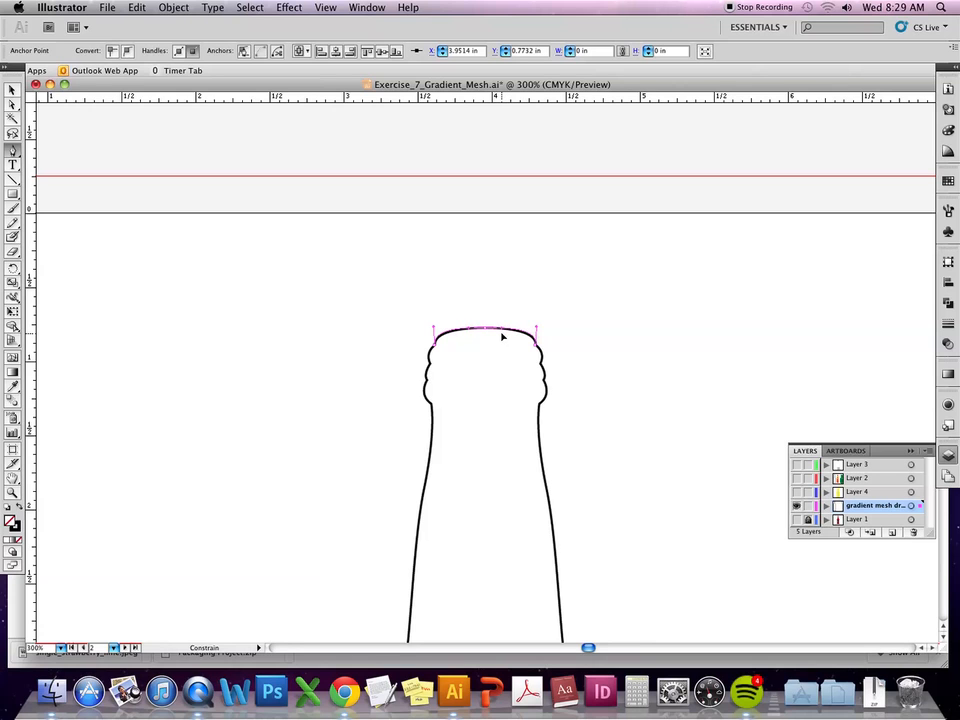
{"action": "left_click_drag", "start_coordinate": [501, 337], "coordinate": [501, 335]}
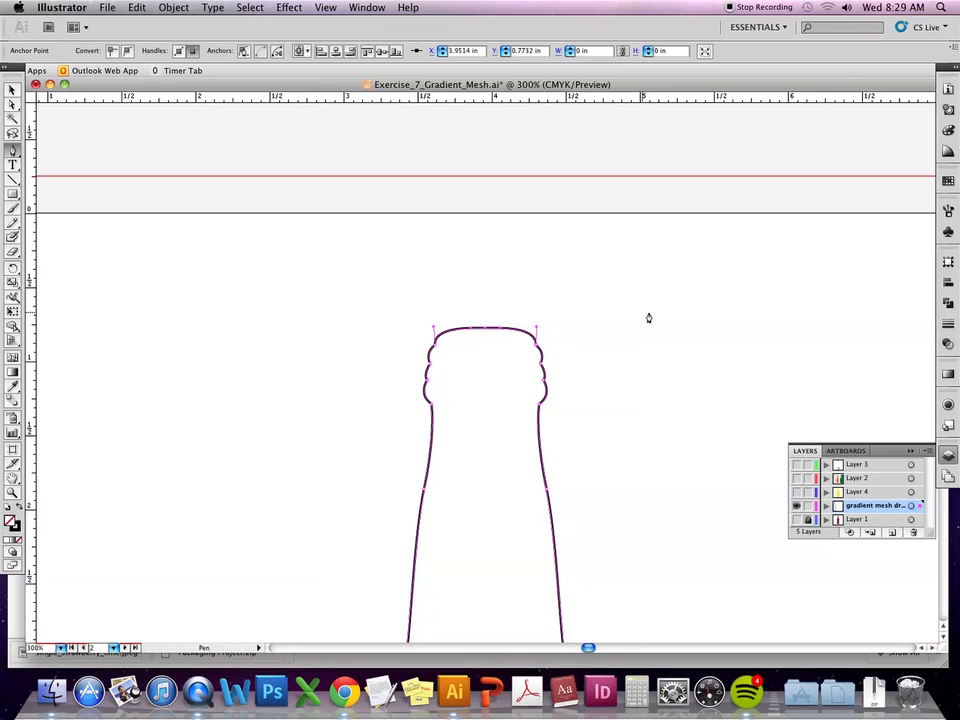
{"action": "left_click_drag", "start_coordinate": [488, 330], "coordinate": [486, 328]}
{"action": "left_click", "coordinate": [605, 332], "text": "super"}
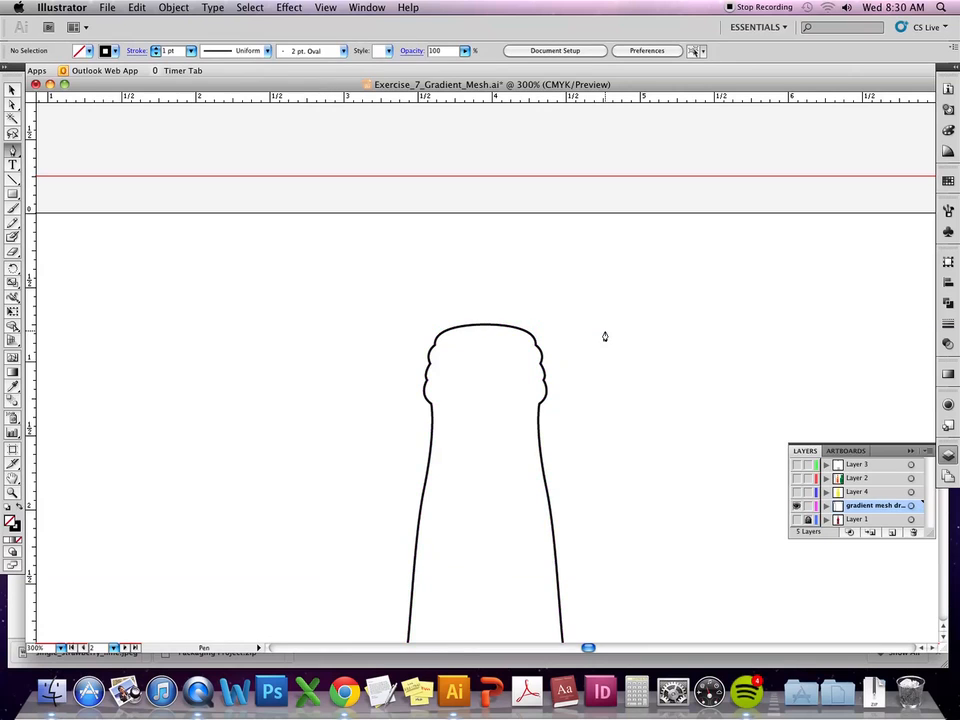
Select the whole joined bottle outline and collapse the floating layers list.
{"action": "key", "text": "super+0"}
{"action": "key", "text": "super+minus"}
{"action": "key", "text": "super+minus"}
{"action": "key", "text": "super+minus"}
{"action": "key", "text": "super+minus"}
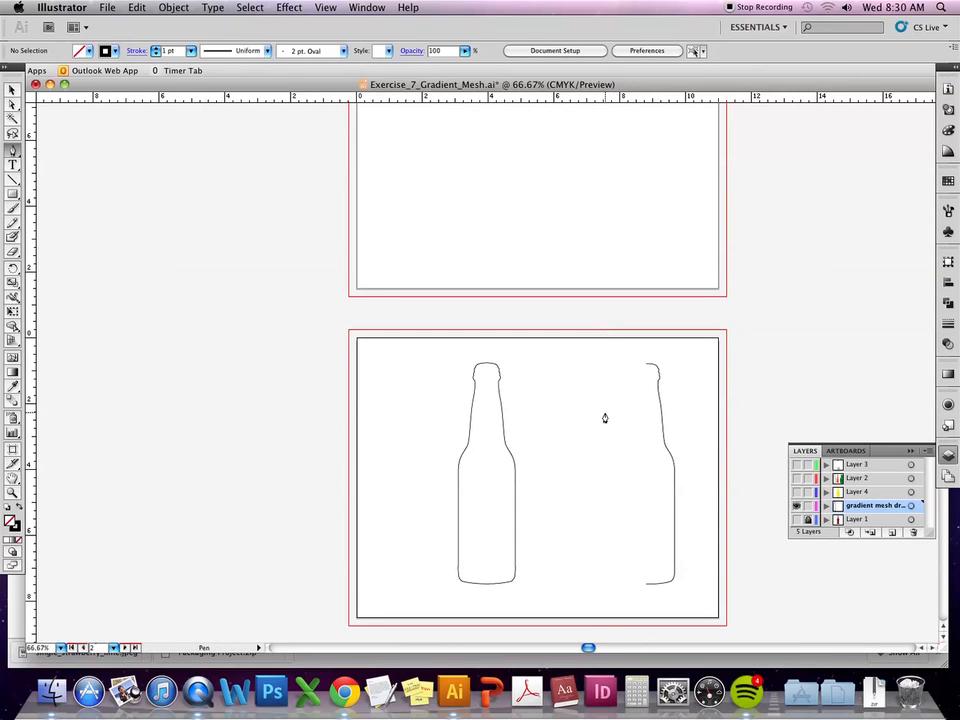
{"action": "key", "text": "super+1"}
{"action": "scroll", "coordinate": [604, 418], "scroll_direction": "down", "scroll_amount": 5}
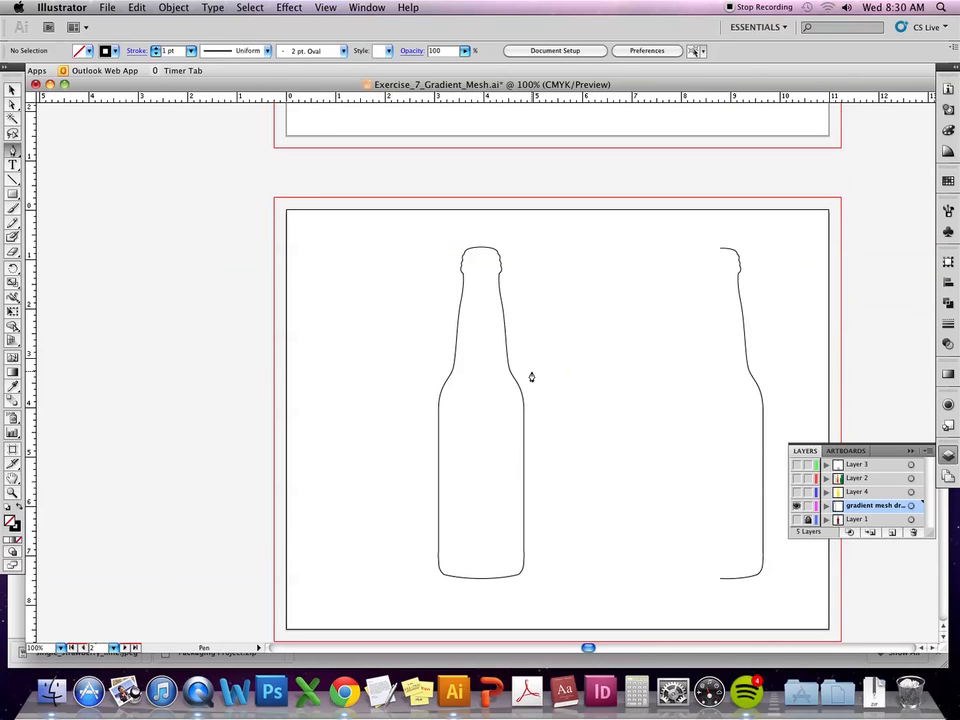
{"action": "key", "text": "a"}
{"action": "key", "text": "v"}
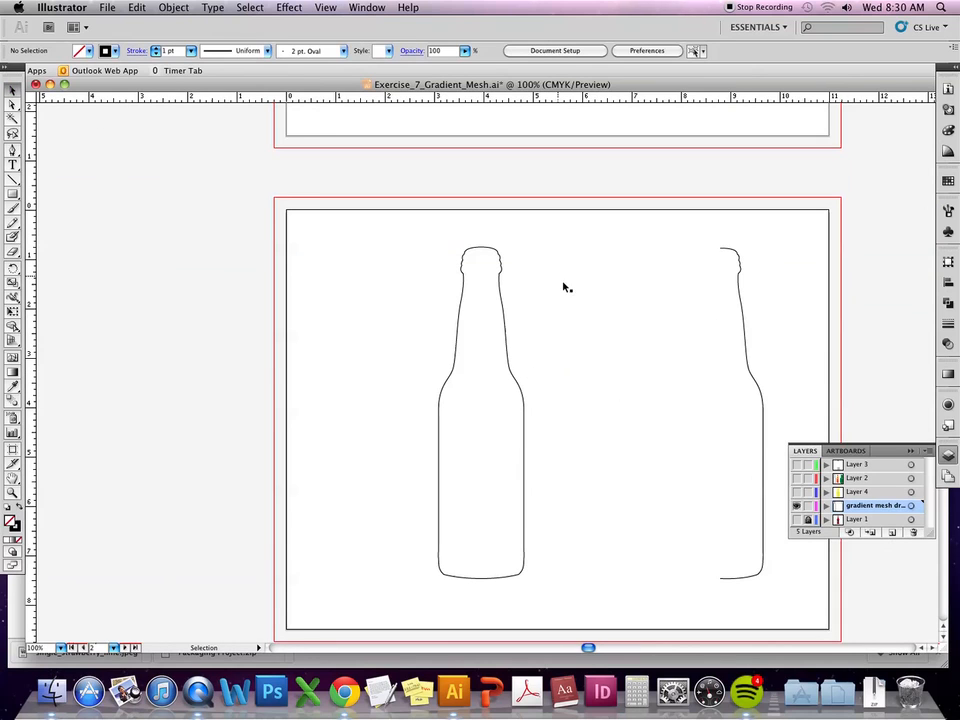
{"action": "left_click", "coordinate": [507, 322]}
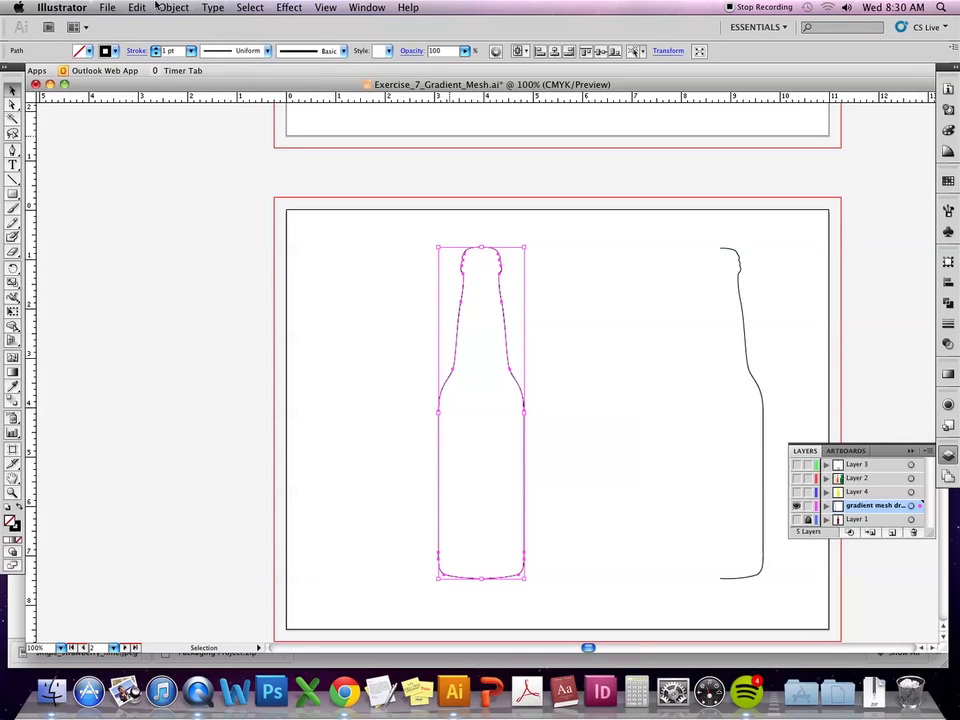
{"action": "left_click", "coordinate": [910, 453]}
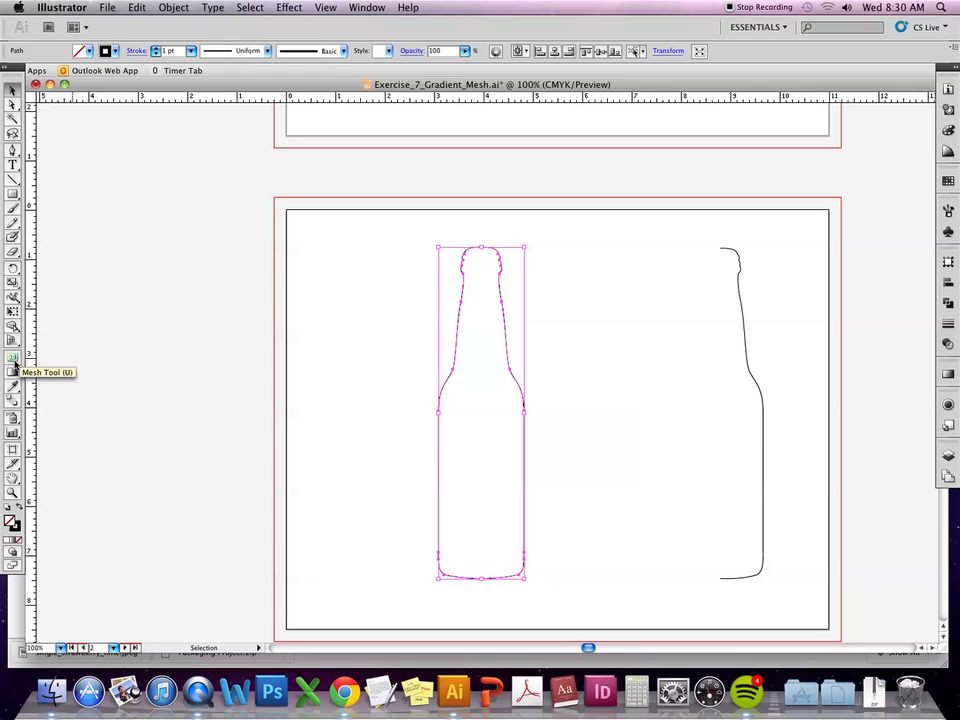
{"action": "left_click", "coordinate": [13, 362]}
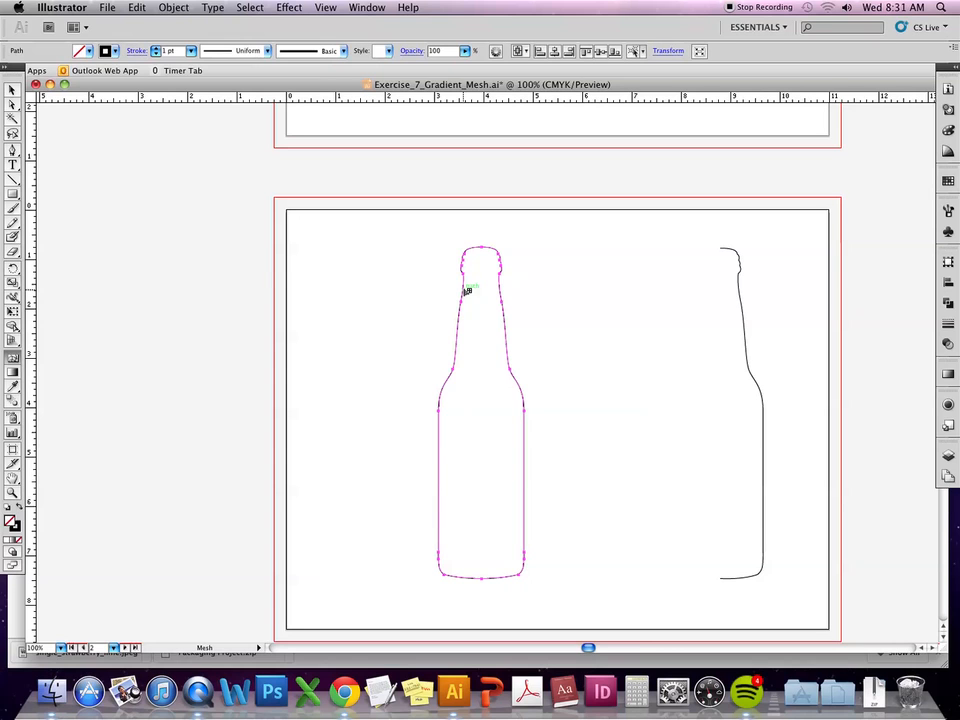
{"action": "left_click", "coordinate": [477, 251]}
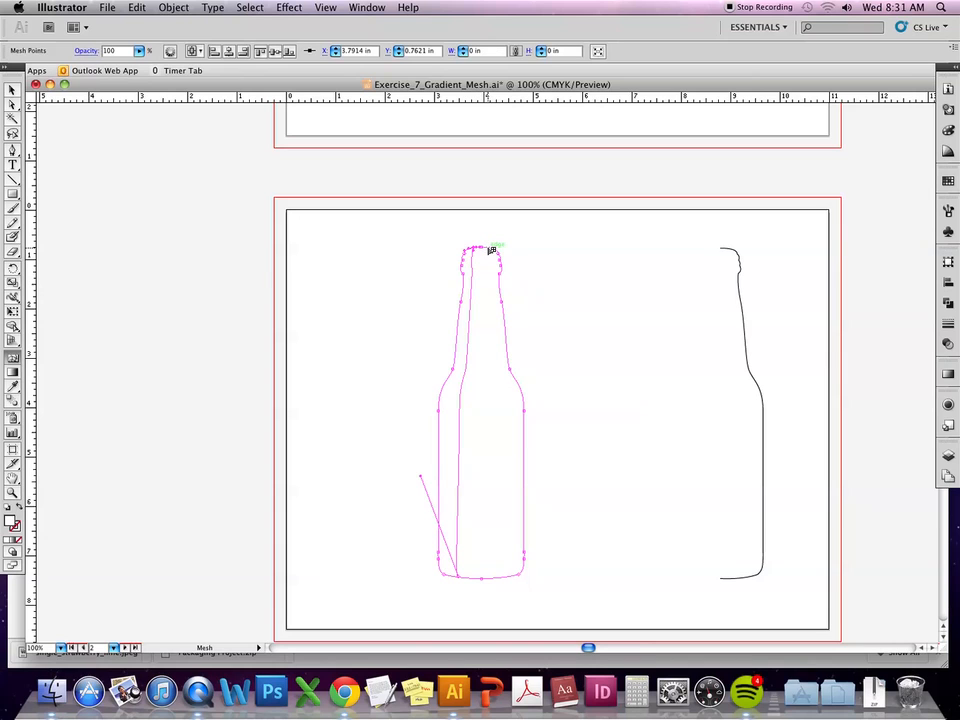
{"action": "left_click", "coordinate": [491, 250]}
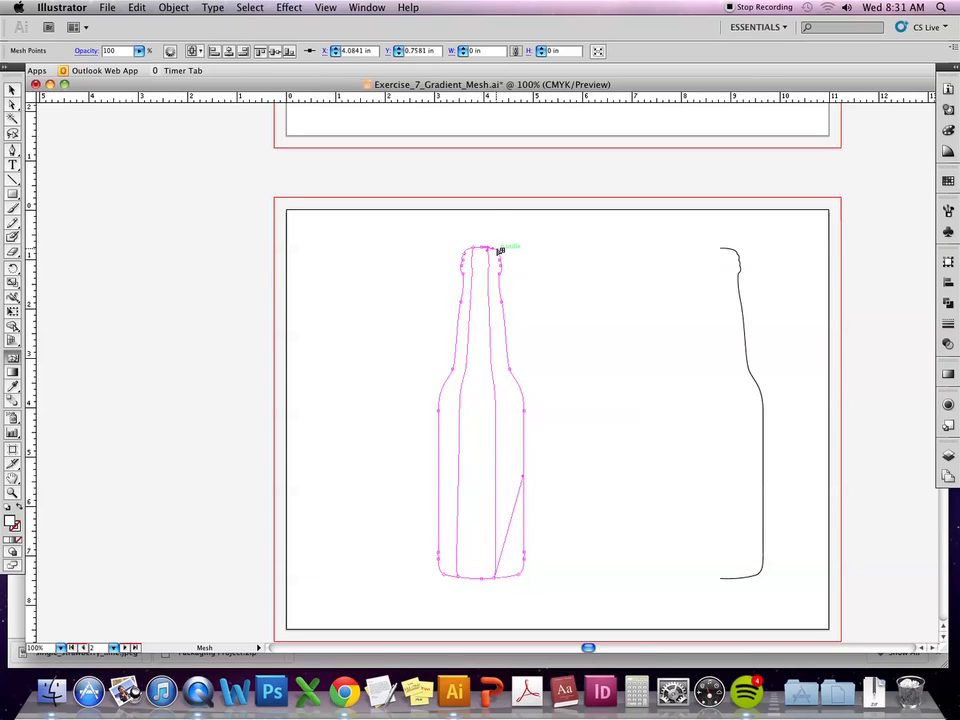
{"action": "key", "text": "super+z"}
{"action": "key", "text": "super+z"}
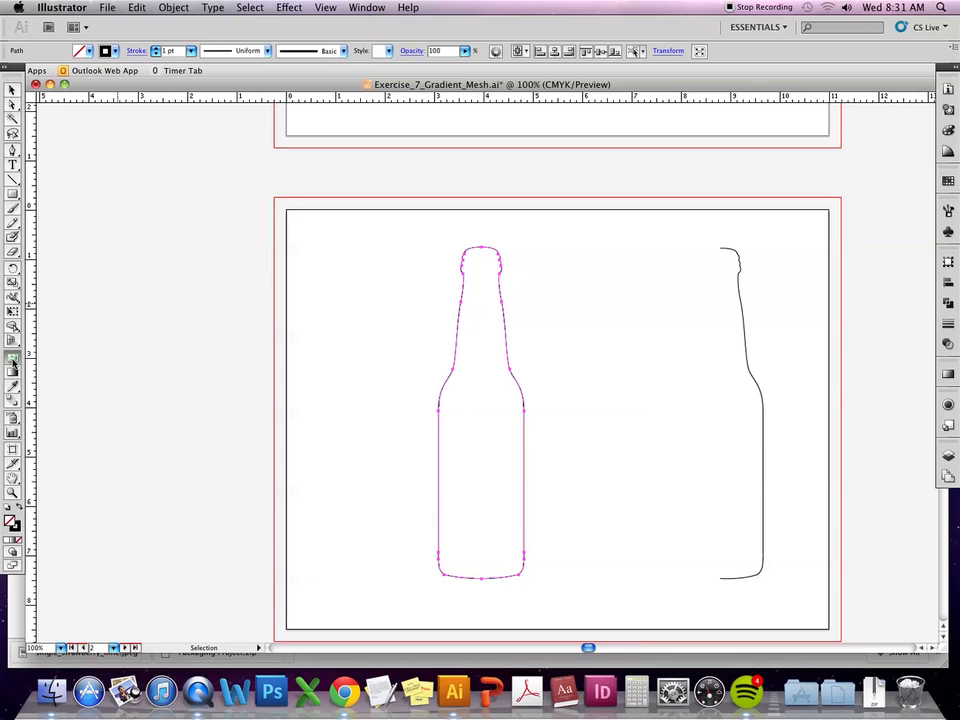
Use the Mesh tool to add three vertical mesh lines from the cap's top edge: centre, left of centre and right of centre.
{"action": "left_click", "coordinate": [10, 360]}
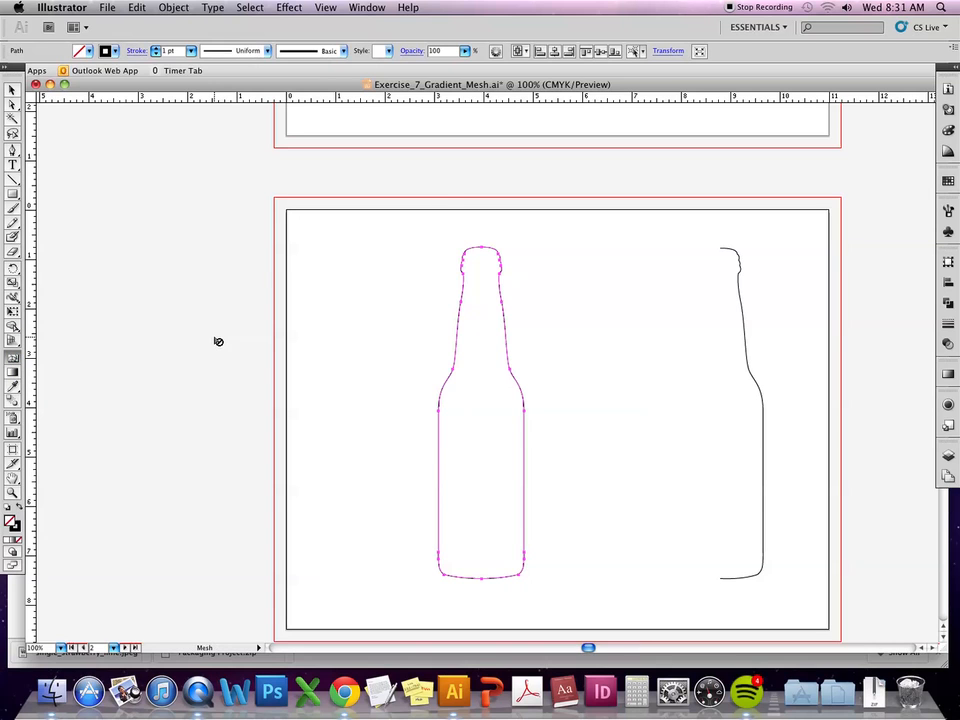
{"action": "left_click", "coordinate": [217, 340]}
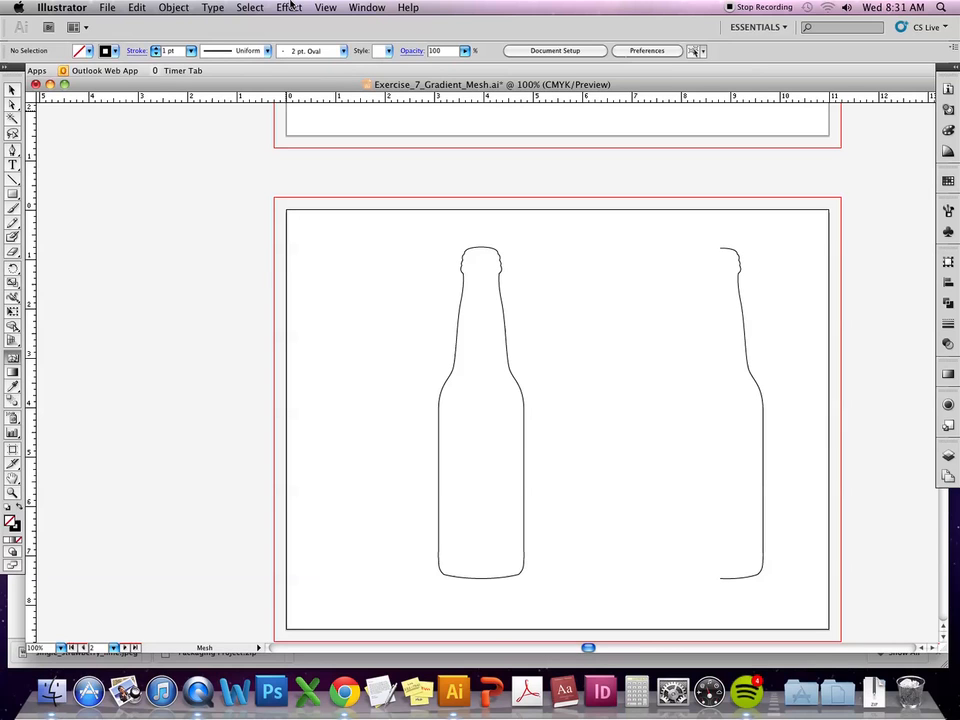
{"action": "left_click", "coordinate": [483, 249]}
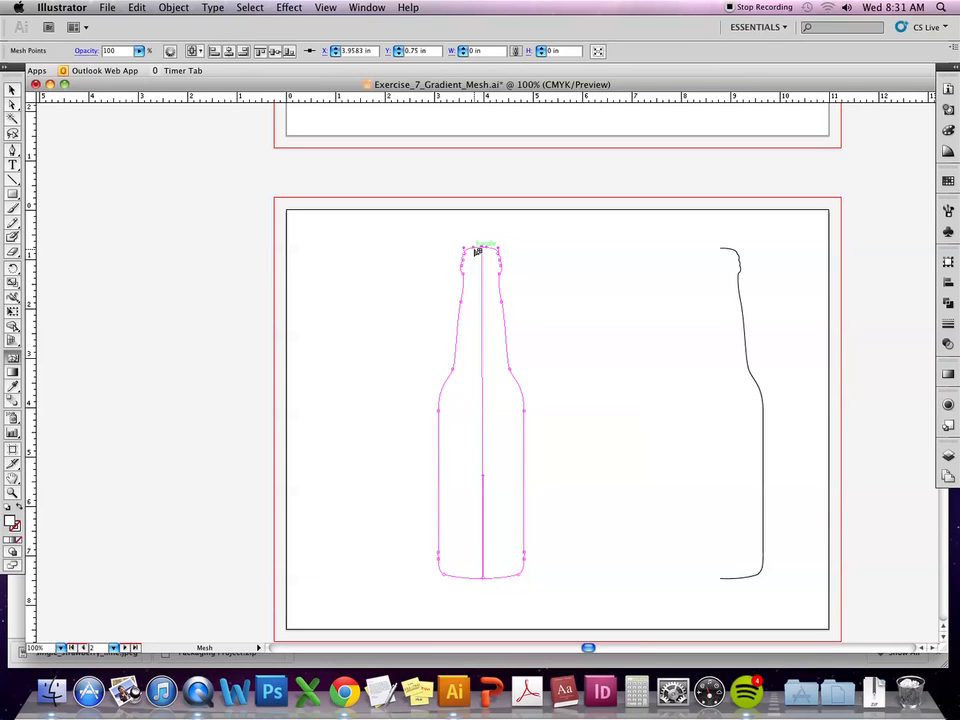
{"action": "left_click", "coordinate": [474, 249]}
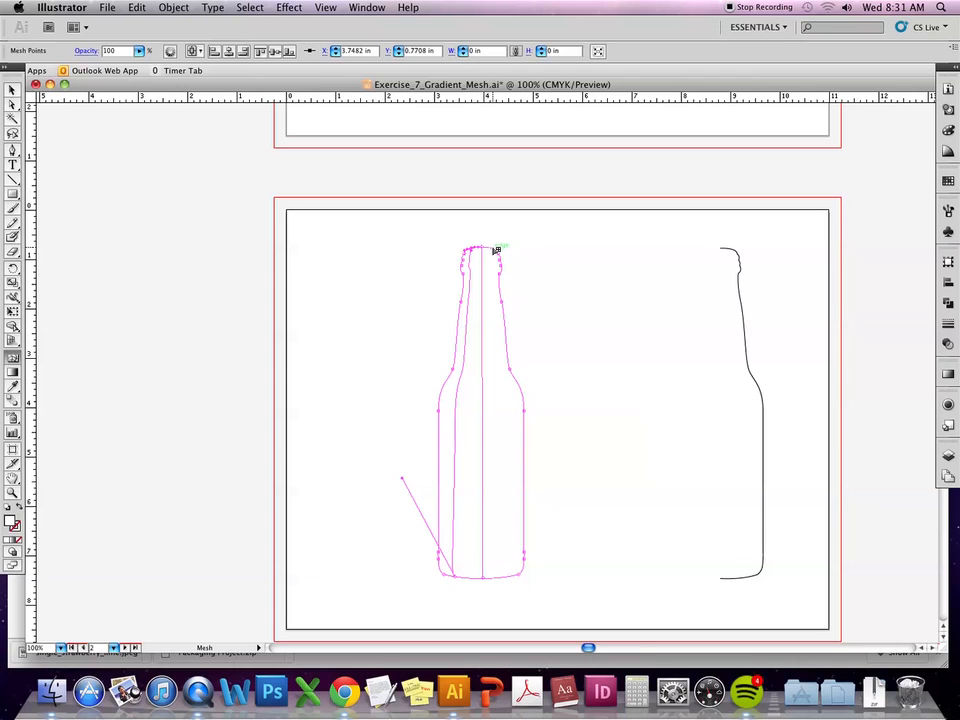
{"action": "left_click", "coordinate": [495, 249]}
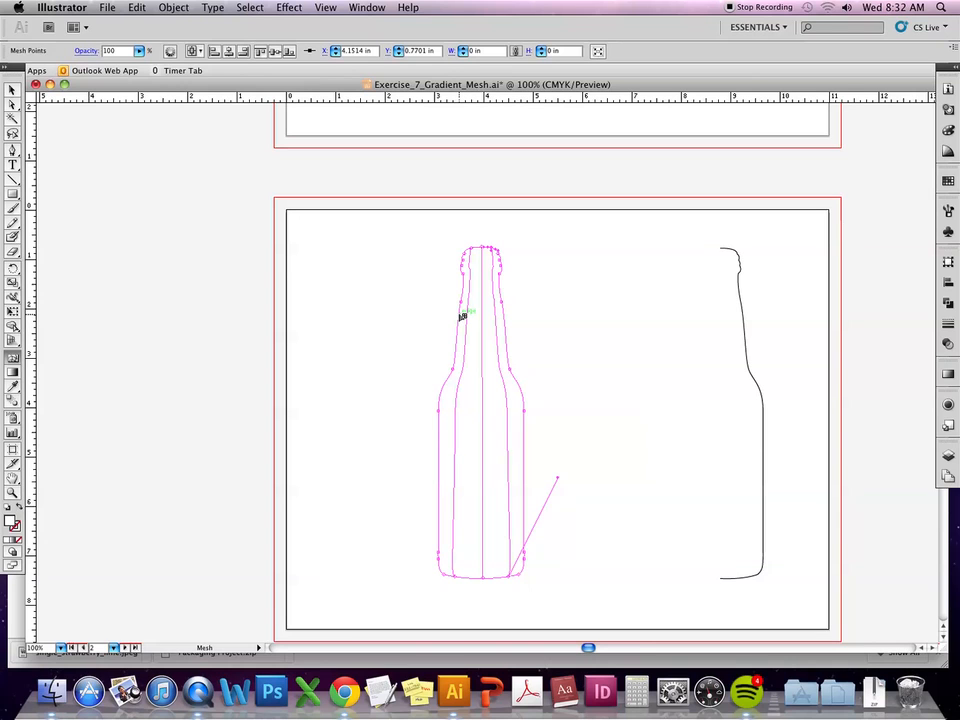
Add eight horizontal mesh lines from the bottle's left edge: two on the neck, one at the shoulder and five down the body.
{"action": "left_click", "coordinate": [461, 316]}
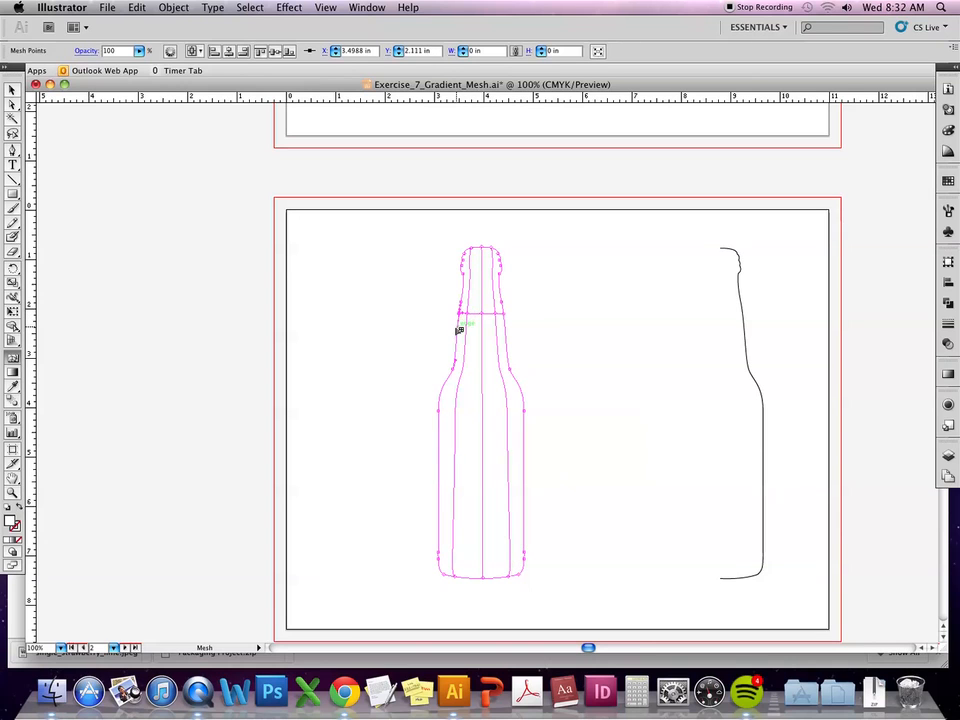
{"action": "left_click", "coordinate": [460, 338]}
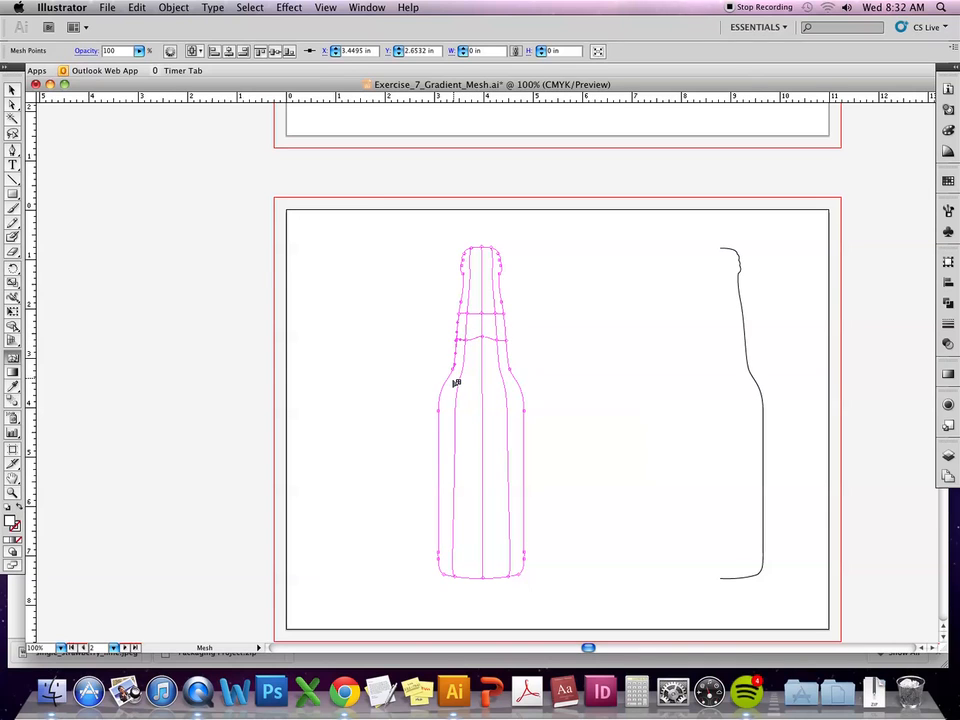
{"action": "left_click", "coordinate": [447, 380]}
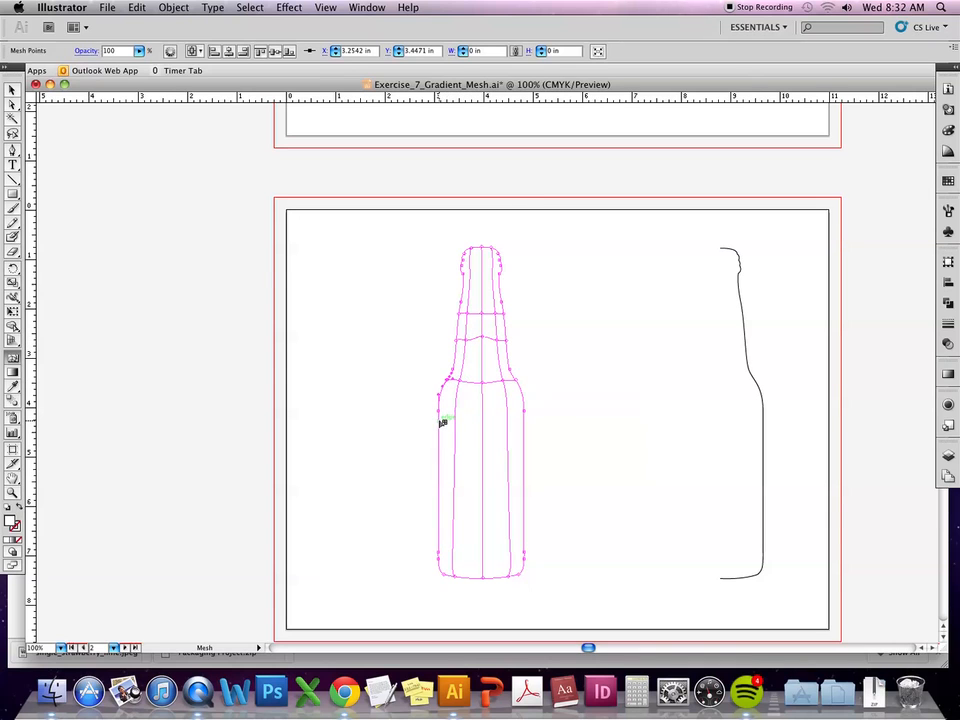
{"action": "left_click", "coordinate": [442, 421]}
{"action": "left_click", "coordinate": [442, 462]}
{"action": "left_click", "coordinate": [442, 493]}
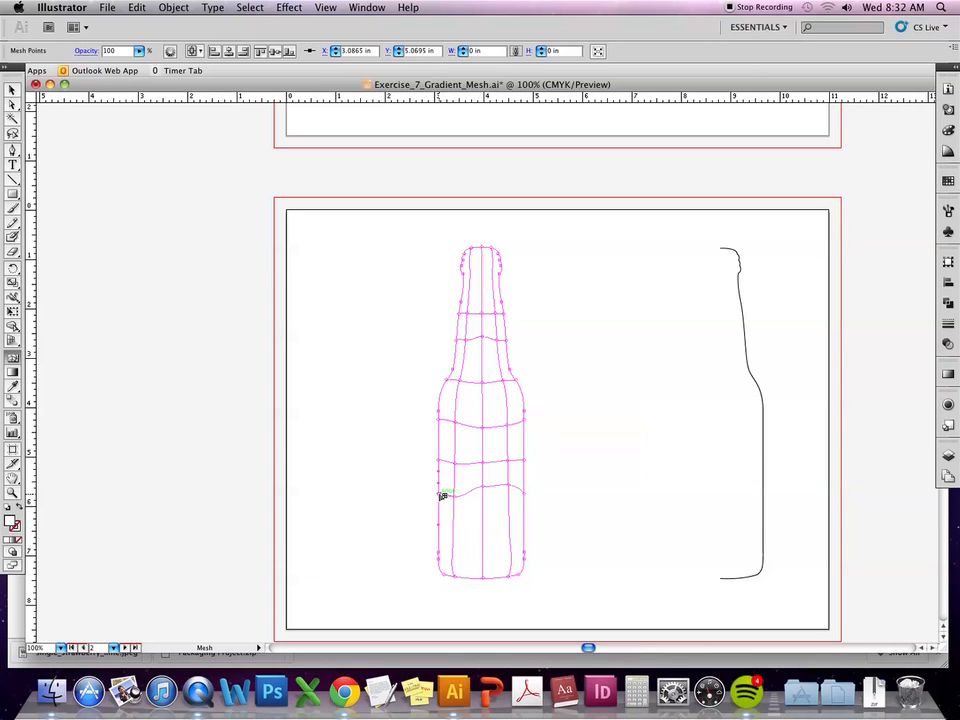
{"action": "left_click", "coordinate": [441, 530]}
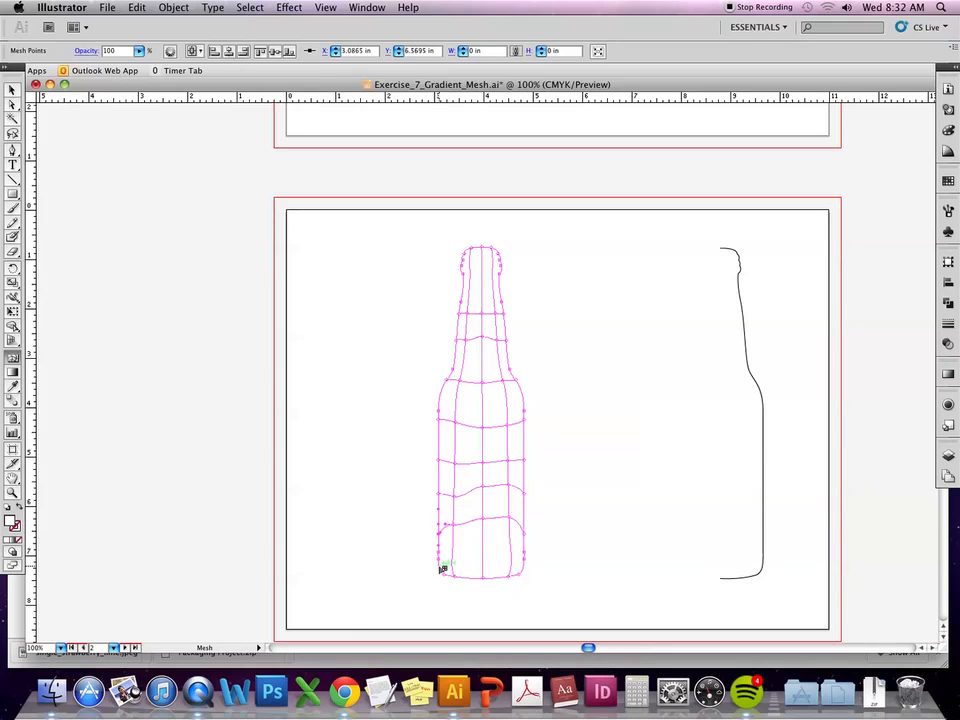
{"action": "left_click", "coordinate": [442, 566]}
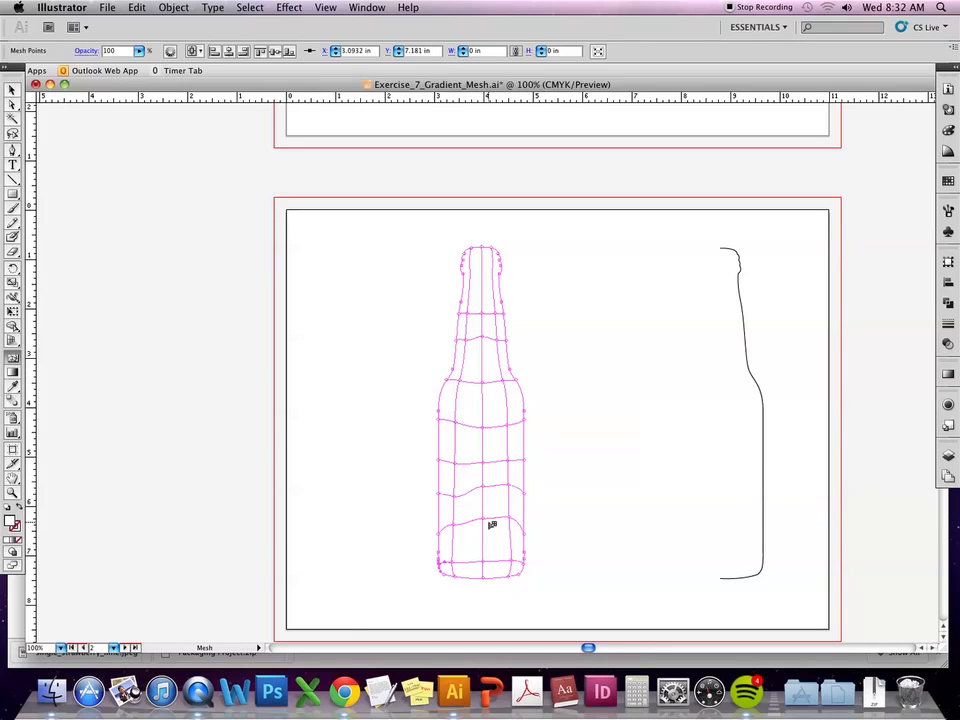
{"action": "key", "text": "a"}
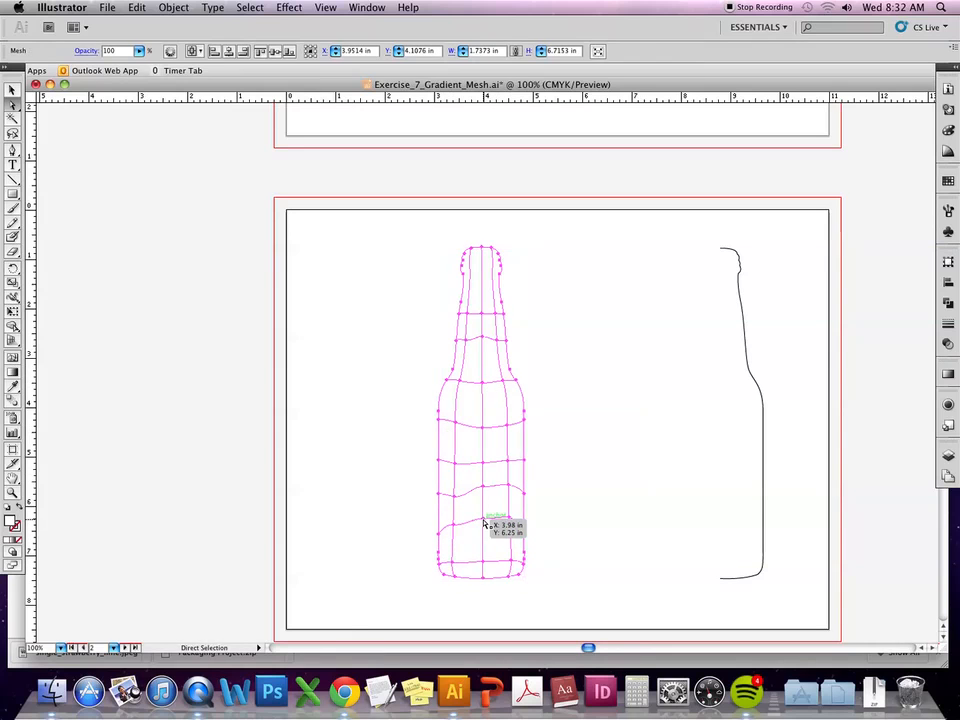
{"action": "left_click_drag", "start_coordinate": [484, 523], "coordinate": [485, 529]}
{"action": "key", "text": "super+z"}
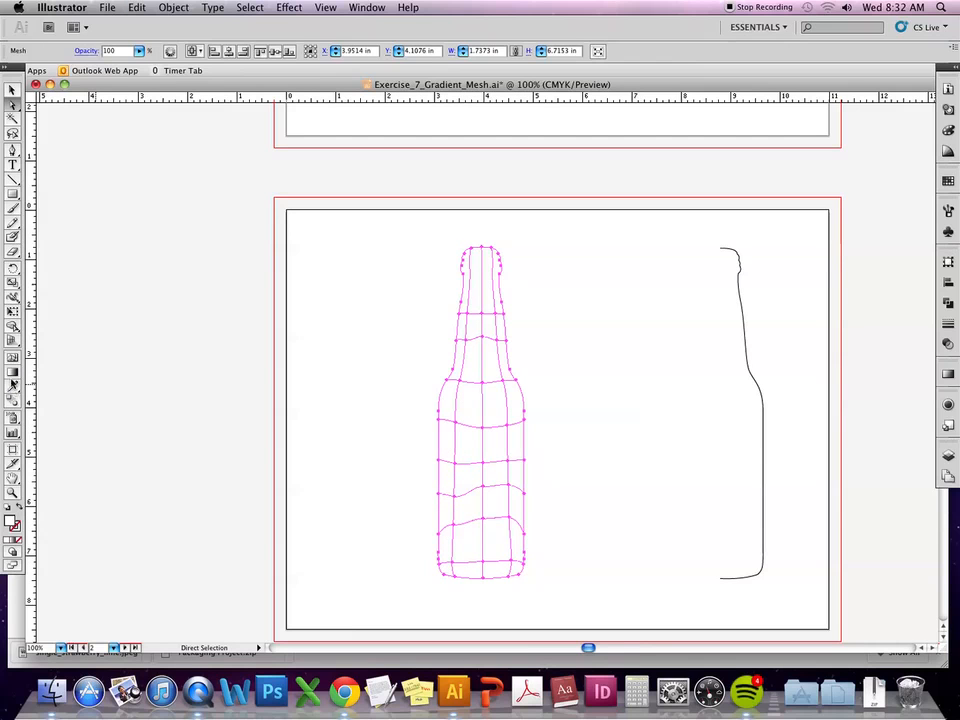
Move the centre and right inner mesh points of the second-lowest row down, to about Y 6.54 in and Y 6.44 in.
{"action": "key", "text": "u"}
{"action": "key", "text": "super+equal"}
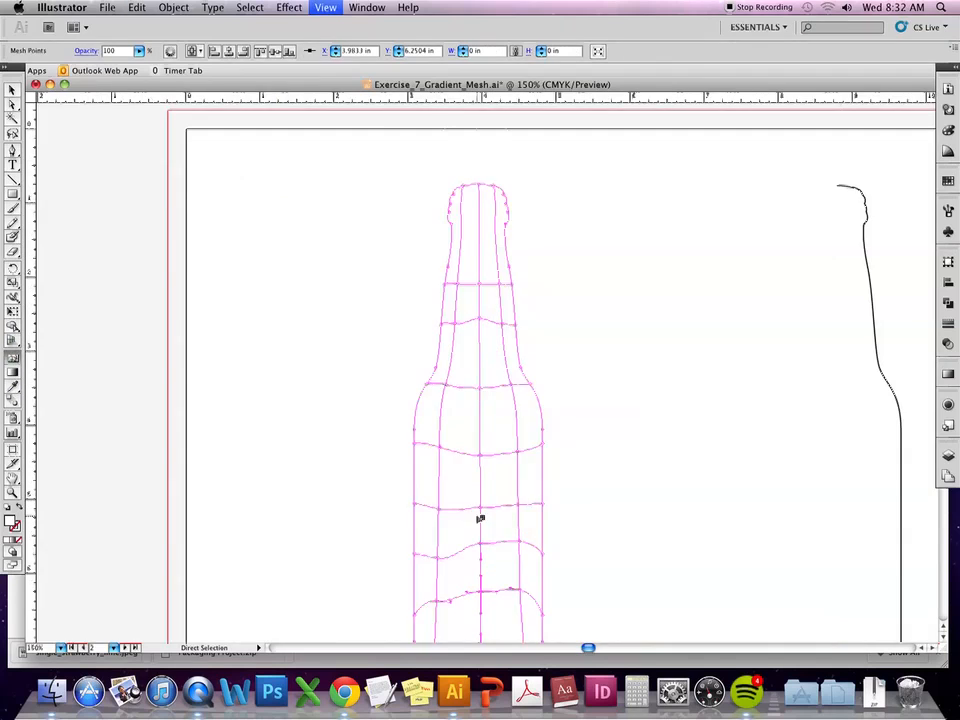
{"action": "scroll", "coordinate": [536, 538], "scroll_direction": "down", "scroll_amount": 5}
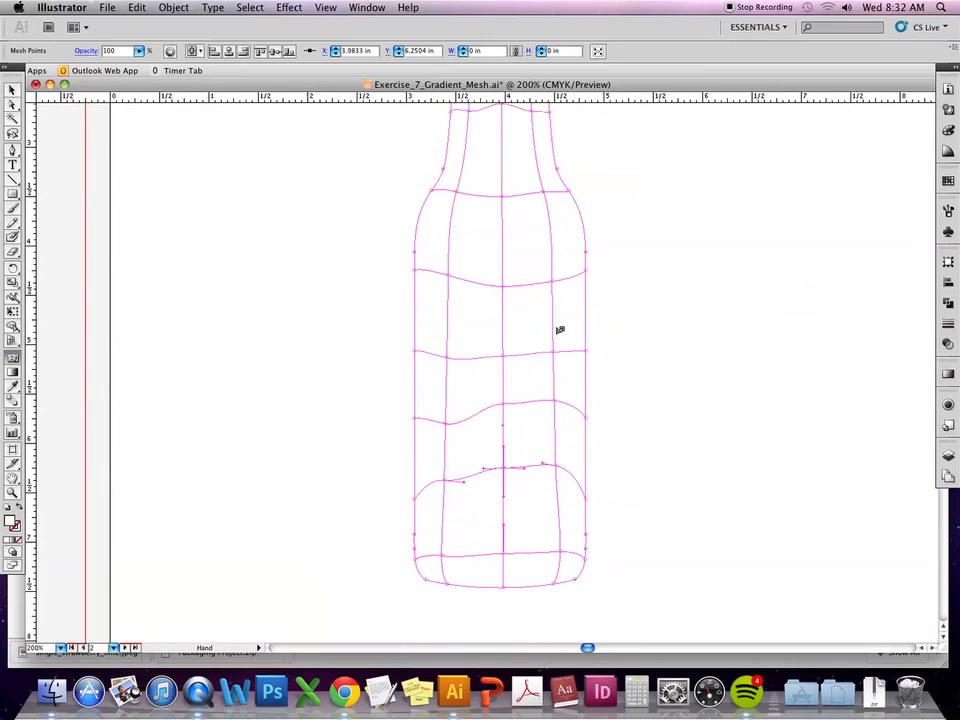
{"action": "key", "text": "super"}
{"action": "key", "text": "super"}
{"action": "left_click_drag", "start_coordinate": [502, 458], "coordinate": [502, 488]}
{"action": "left_click", "coordinate": [555, 456], "text": "super"}
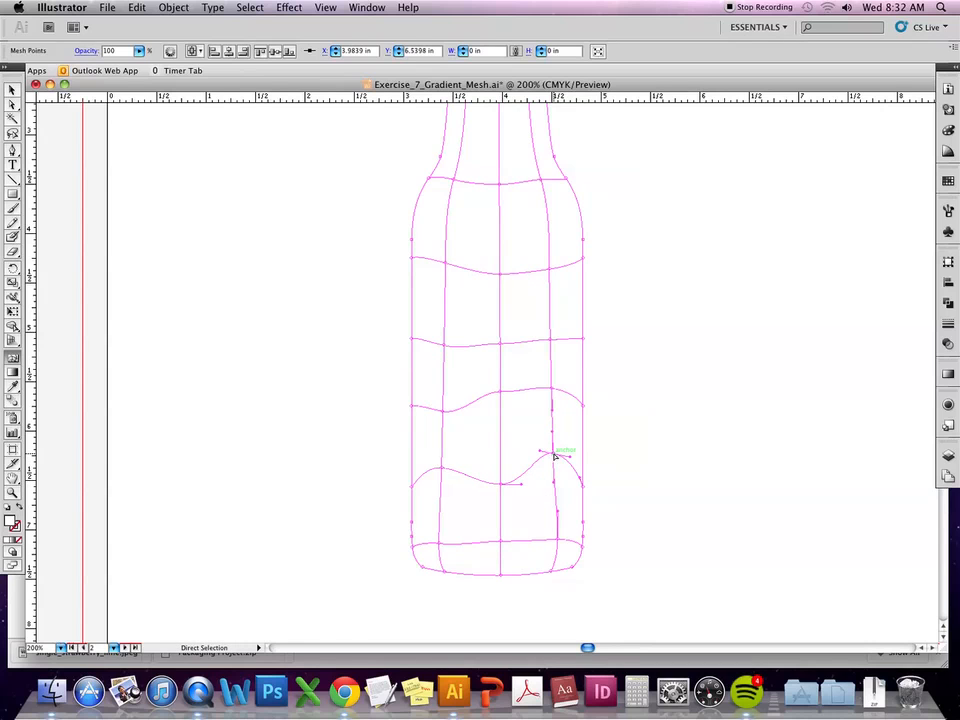
{"action": "left_click_drag", "start_coordinate": [555, 456], "coordinate": [556, 479]}
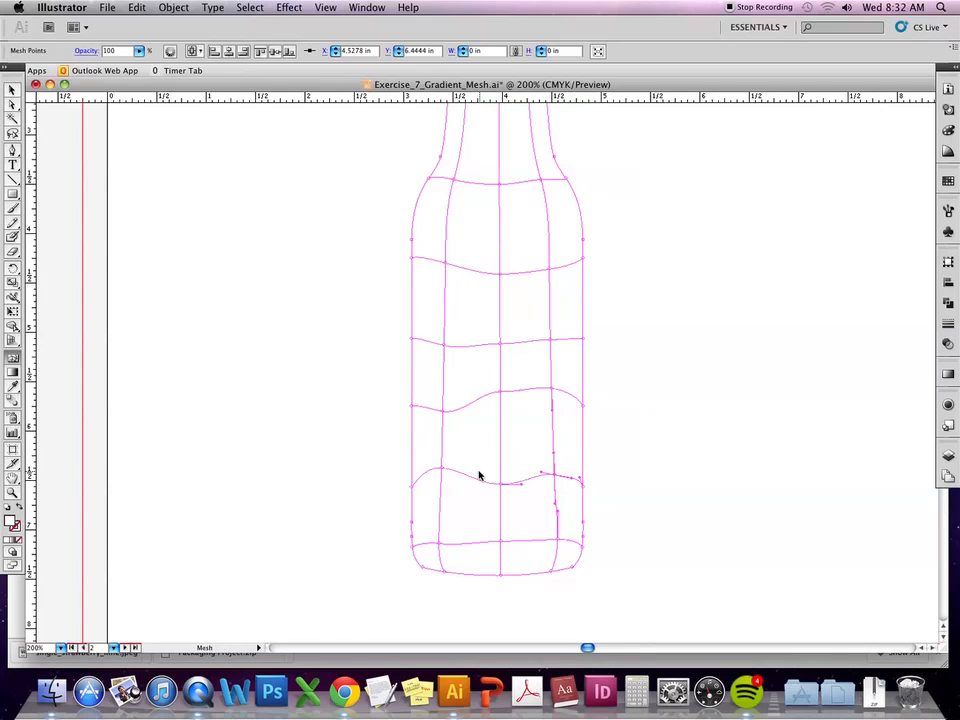
Lower the left inner mesh point of the second-lowest row, raise its left edge point to about Y 6.40 in and adjust the curve between them.
{"action": "left_click_drag", "start_coordinate": [442, 469], "coordinate": [420, 471]}
{"action": "key", "text": "super+z"}
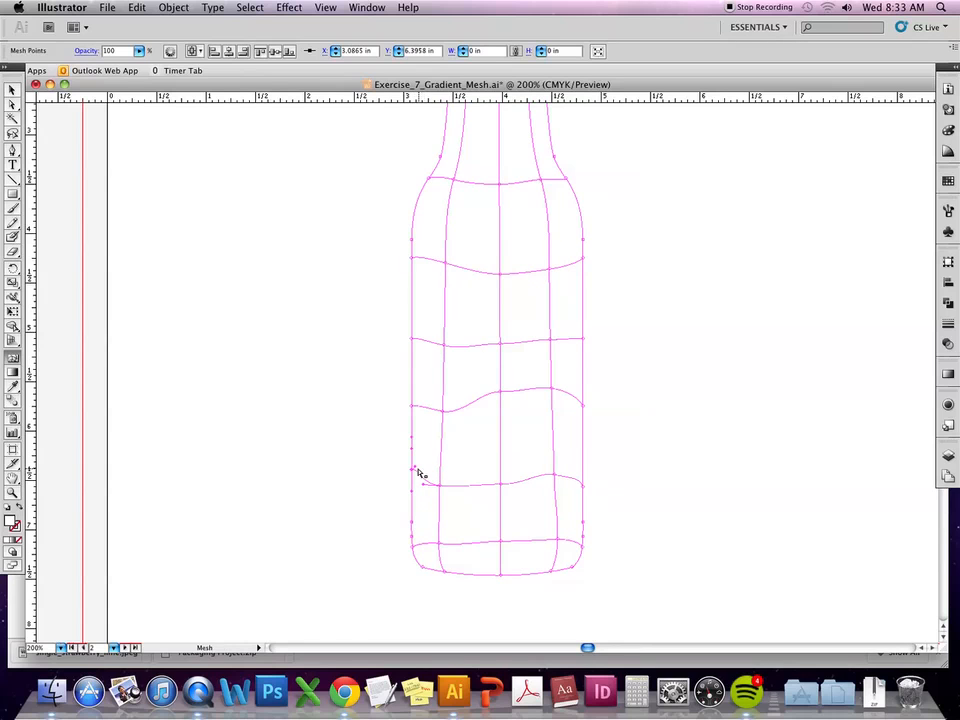
{"action": "left_click_drag", "start_coordinate": [419, 474], "coordinate": [414, 472]}
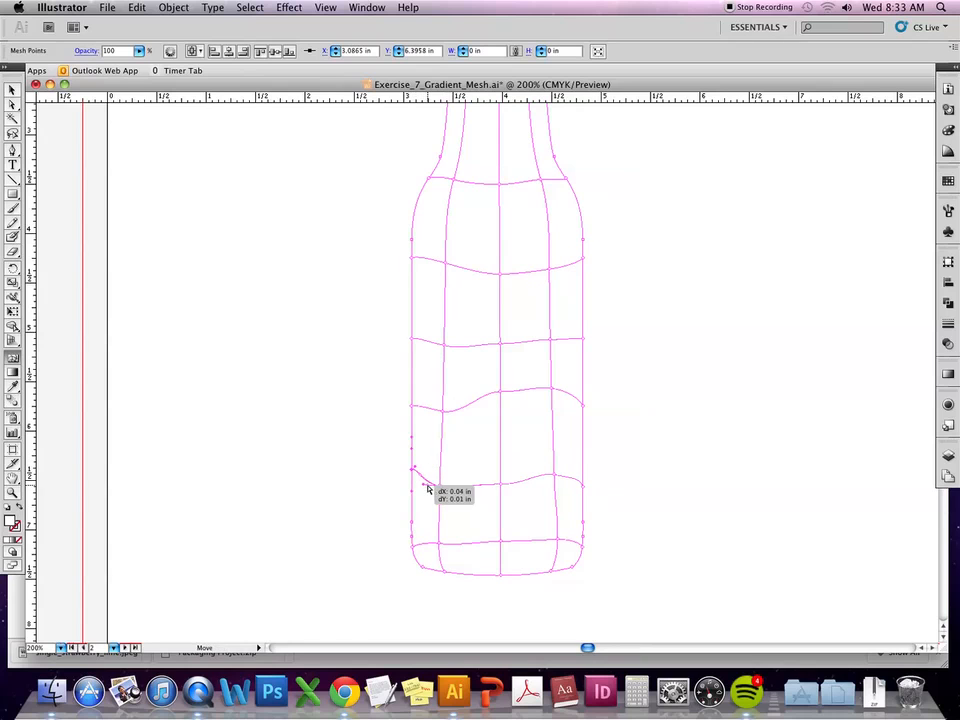
{"action": "key", "text": "u"}
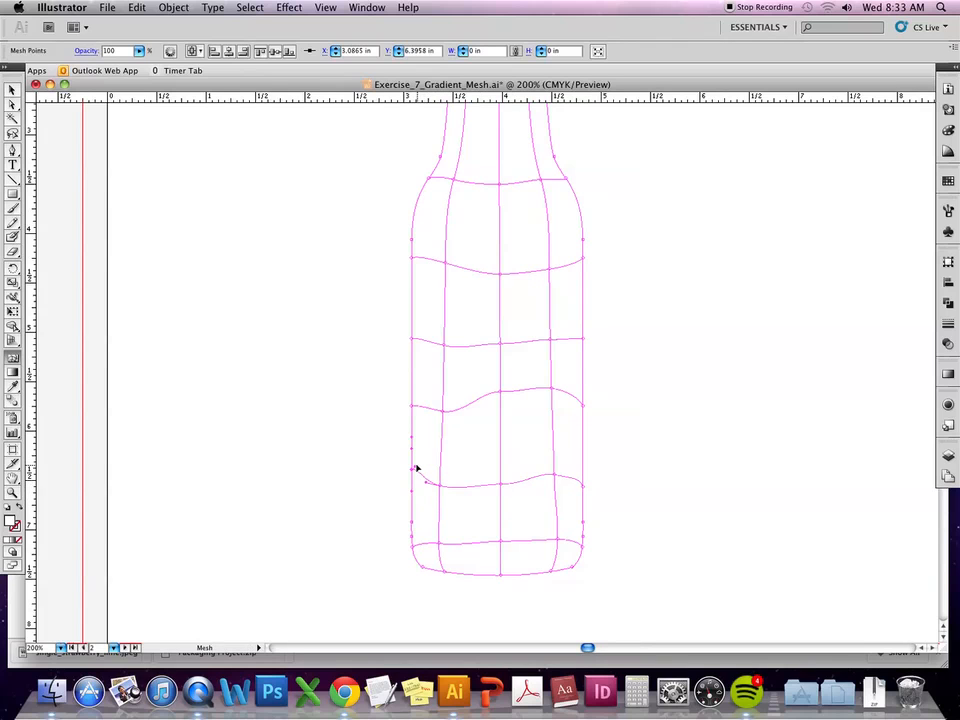
{"action": "left_click", "coordinate": [416, 472]}
Lower the centre and right inner mesh points of the third- and fourth-lowest rows so both lines curve downward in the middle.
{"action": "left_click", "coordinate": [555, 475]}
{"action": "left_click", "coordinate": [552, 390]}
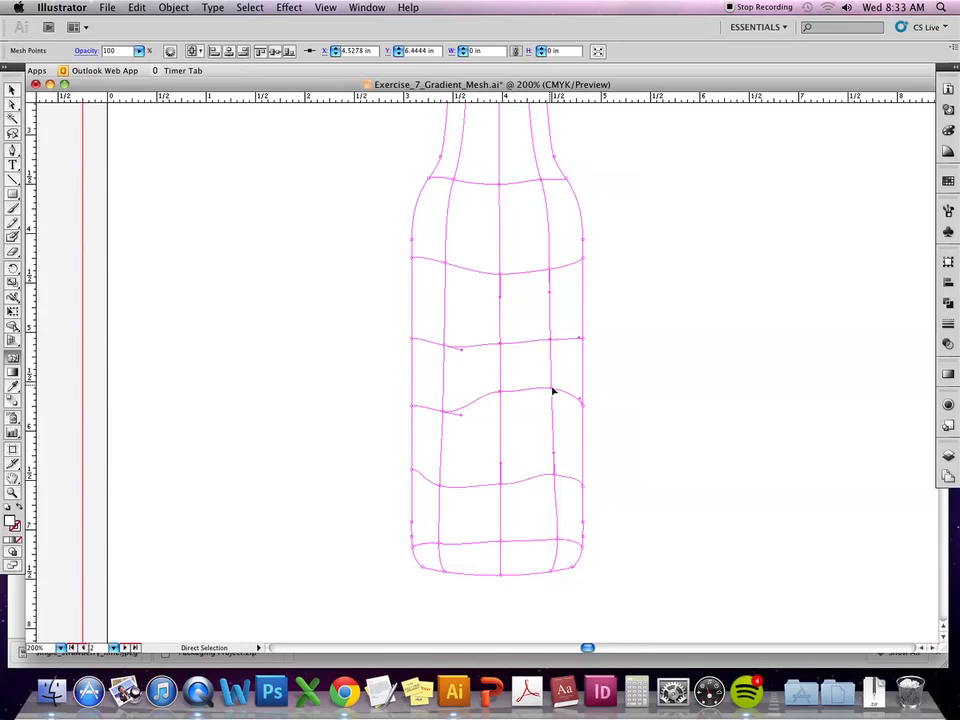
{"action": "left_click_drag", "start_coordinate": [552, 394], "coordinate": [552, 410]}
{"action": "left_click", "coordinate": [443, 411]}
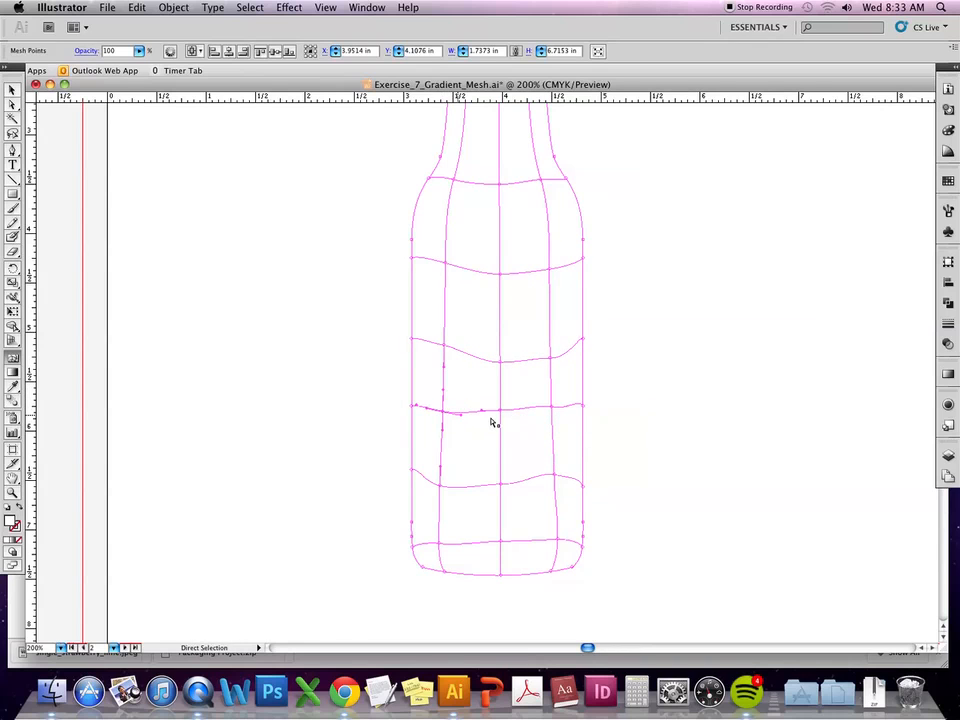
{"action": "left_click_drag", "start_coordinate": [500, 411], "coordinate": [580, 413]}
{"action": "left_click", "coordinate": [551, 408]}
{"action": "left_click", "coordinate": [581, 403]}
Deepen the second-lowest row's curve on its right half and lower the lowest row's centre point to about Y 7.23 in.
{"action": "left_click", "coordinate": [553, 478]}
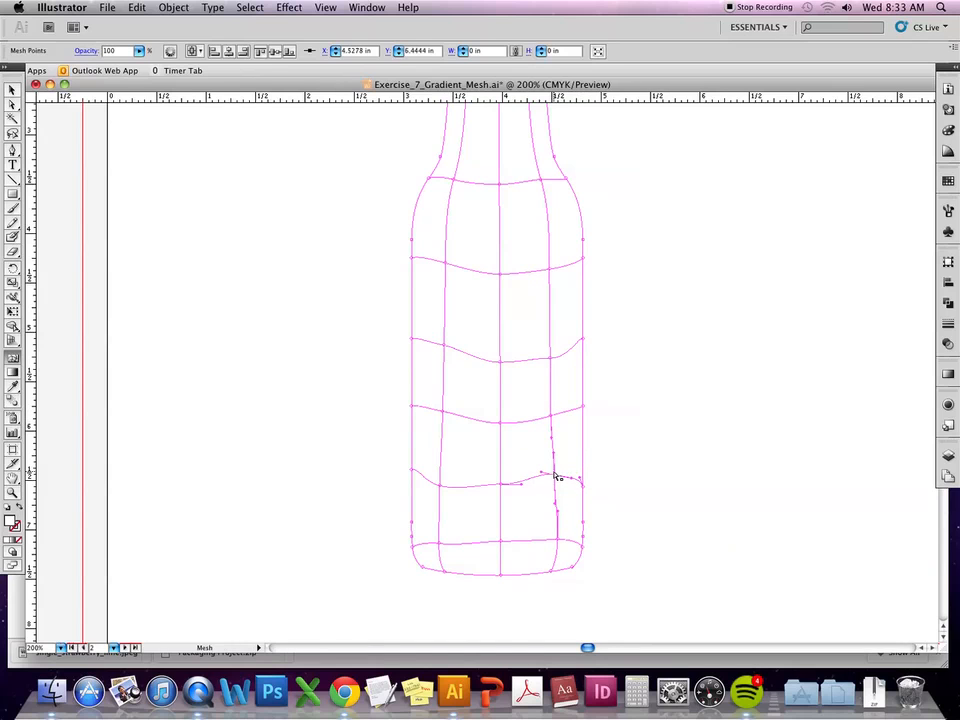
{"action": "mouse_move", "coordinate": [555, 478]}
{"action": "left_mouse_down"}
{"action": "mouse_move", "coordinate": [558, 490]}
{"action": "mouse_move", "coordinate": [587, 484]}
{"action": "mouse_move", "coordinate": [584, 473]}
{"action": "mouse_move", "coordinate": [556, 489]}
{"action": "mouse_move", "coordinate": [502, 488]}
{"action": "mouse_move", "coordinate": [502, 496]}
{"action": "mouse_move", "coordinate": [544, 484]}
{"action": "mouse_move", "coordinate": [557, 493]}
{"action": "left_mouse_up"}
{"action": "left_click", "coordinate": [441, 487]}
{"action": "left_click_drag", "start_coordinate": [427, 482], "coordinate": [429, 479]}
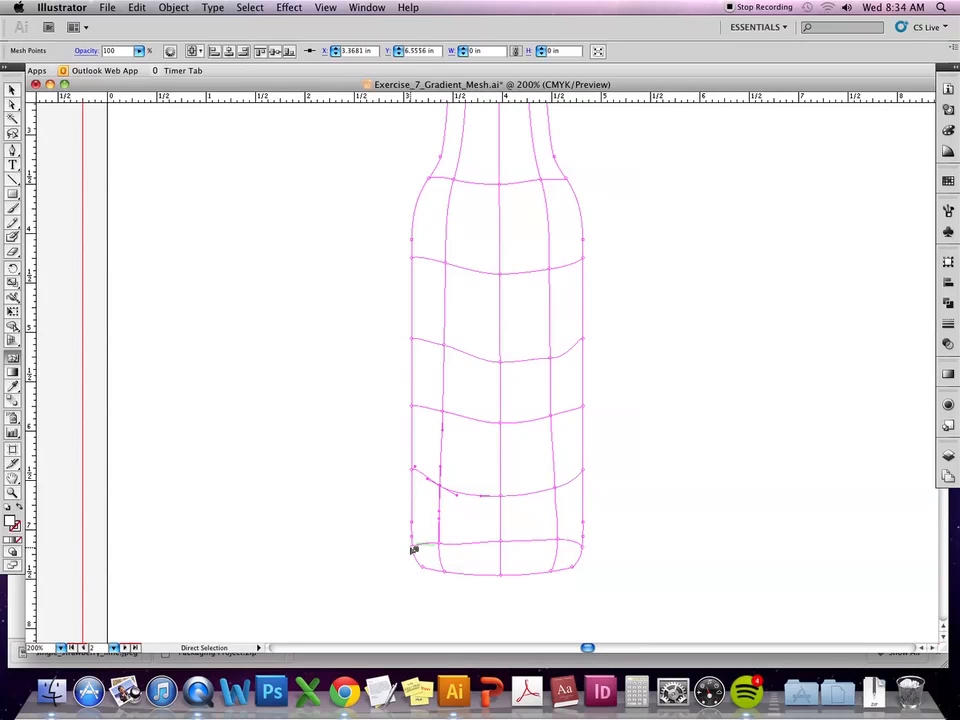
{"action": "left_click", "coordinate": [501, 544]}
{"action": "left_click_drag", "start_coordinate": [501, 544], "coordinate": [506, 557]}
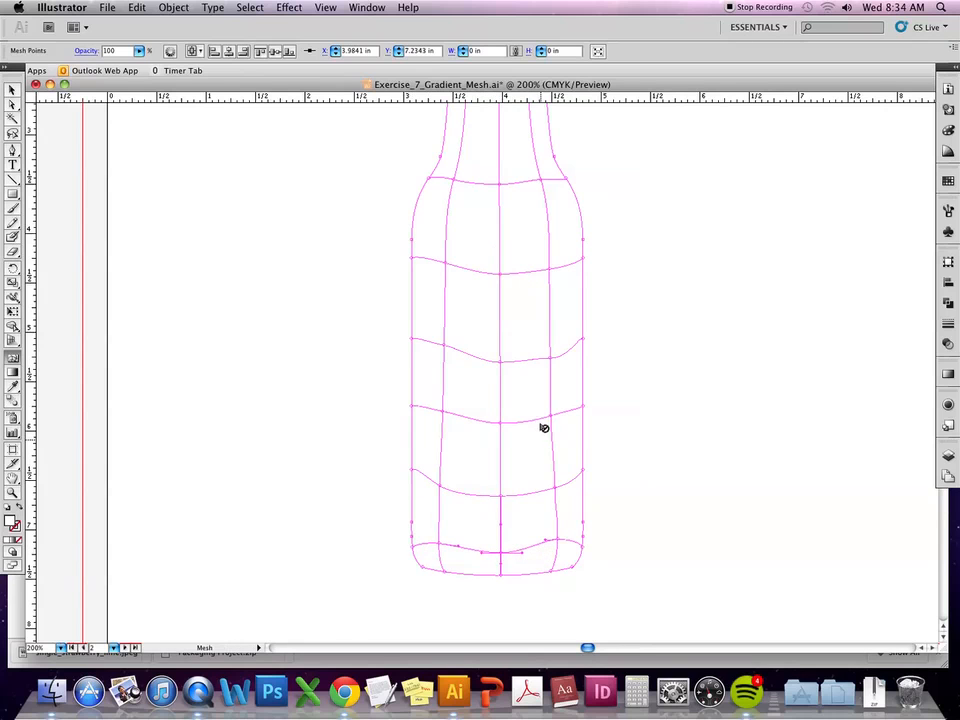
Smooth the fourth-lowest row by raising its right inner and left edge points slightly and adjusting the left inner point at about Y 5.15 in.
{"action": "scroll", "coordinate": [648, 410], "scroll_direction": "up", "scroll_amount": 5}
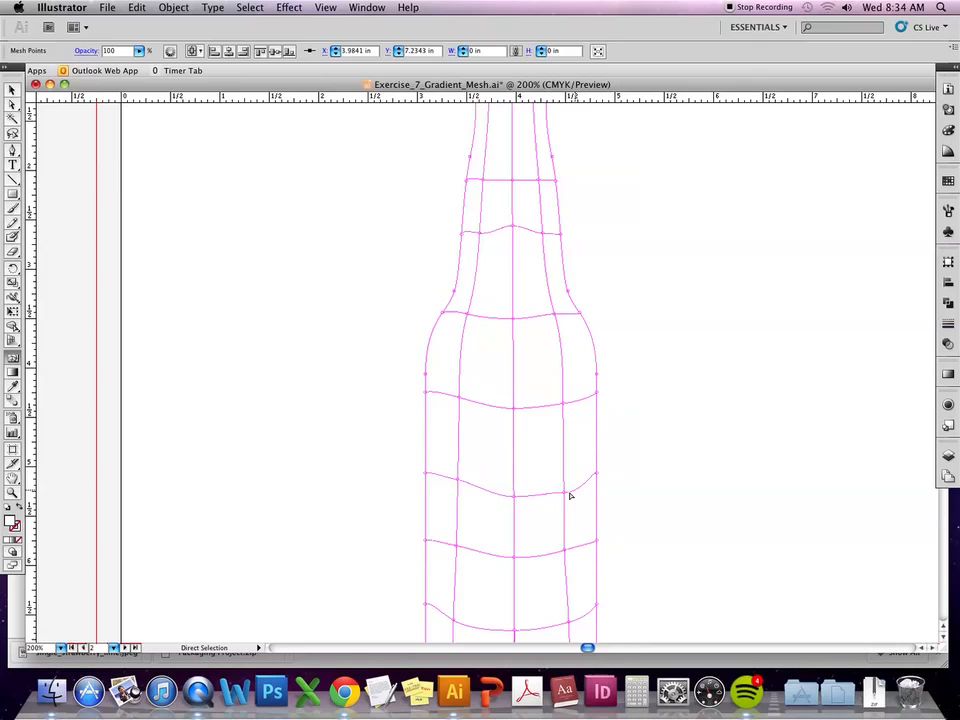
{"action": "left_click_drag", "start_coordinate": [566, 494], "coordinate": [578, 482]}
{"action": "left_click", "coordinate": [459, 485], "text": "super"}
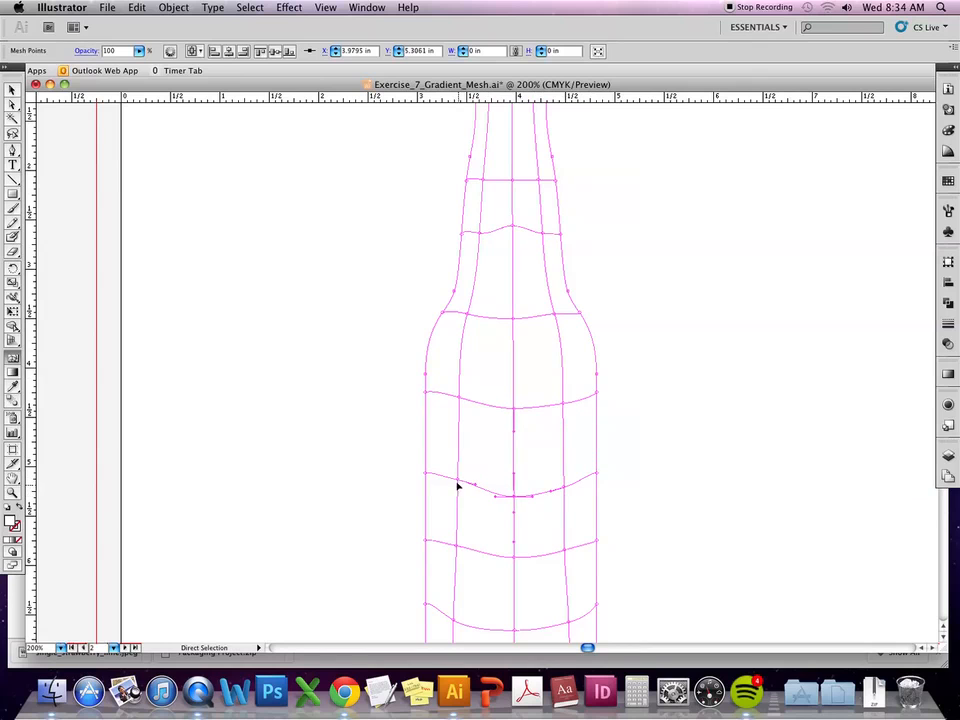
{"action": "left_click_drag", "start_coordinate": [477, 485], "coordinate": [457, 481]}
{"action": "scroll", "coordinate": [536, 426], "scroll_direction": "up", "scroll_amount": 3}
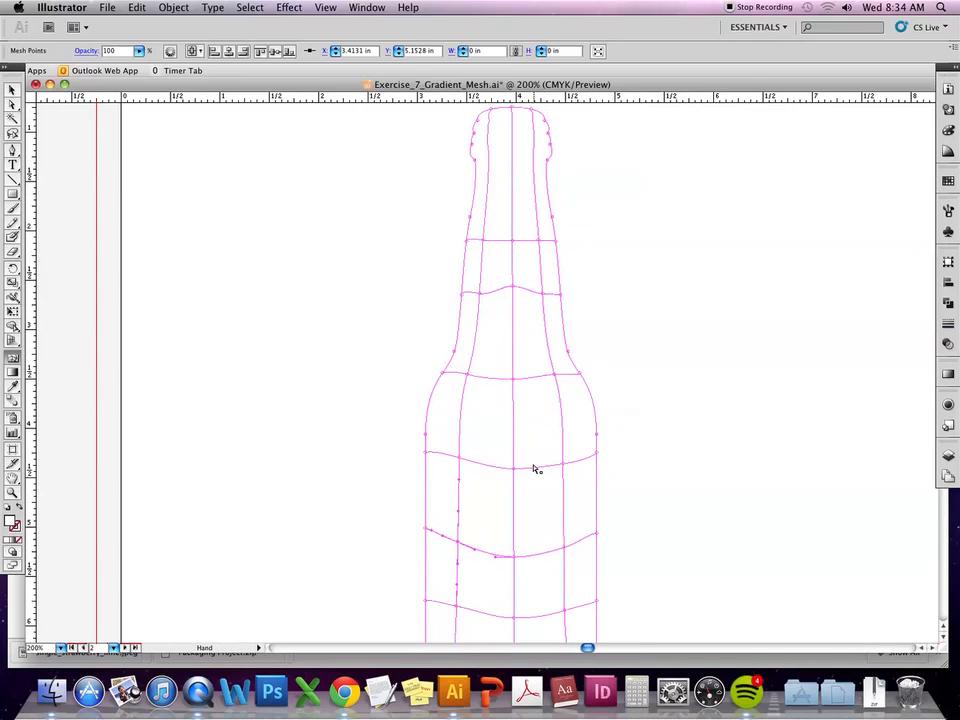
Lower the centre point of the lower neck row and add a horizontal mesh line below the cap, its centre at about Y 1.62 in.
{"action": "left_click_drag", "start_coordinate": [512, 289], "coordinate": [511, 298]}
{"action": "left_click", "coordinate": [475, 187]}
{"action": "left_click_drag", "start_coordinate": [511, 194], "coordinate": [514, 204]}
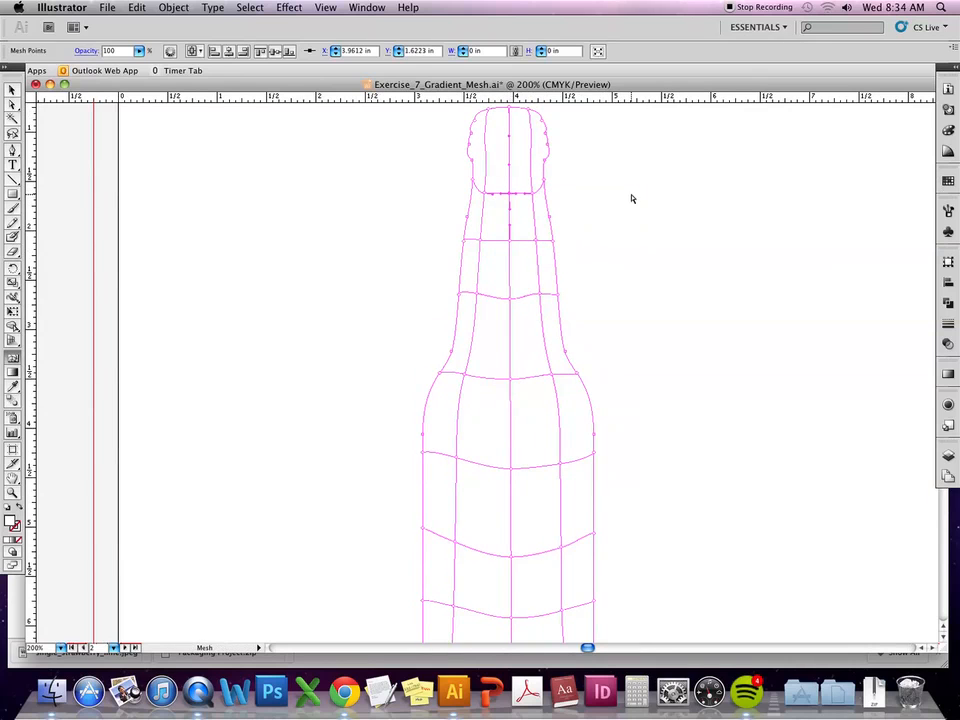
Add two horizontal mesh lines across the cap, one at its lower rim and one near its top at about Y 0.94 in.
{"action": "key", "text": "super+minus"}
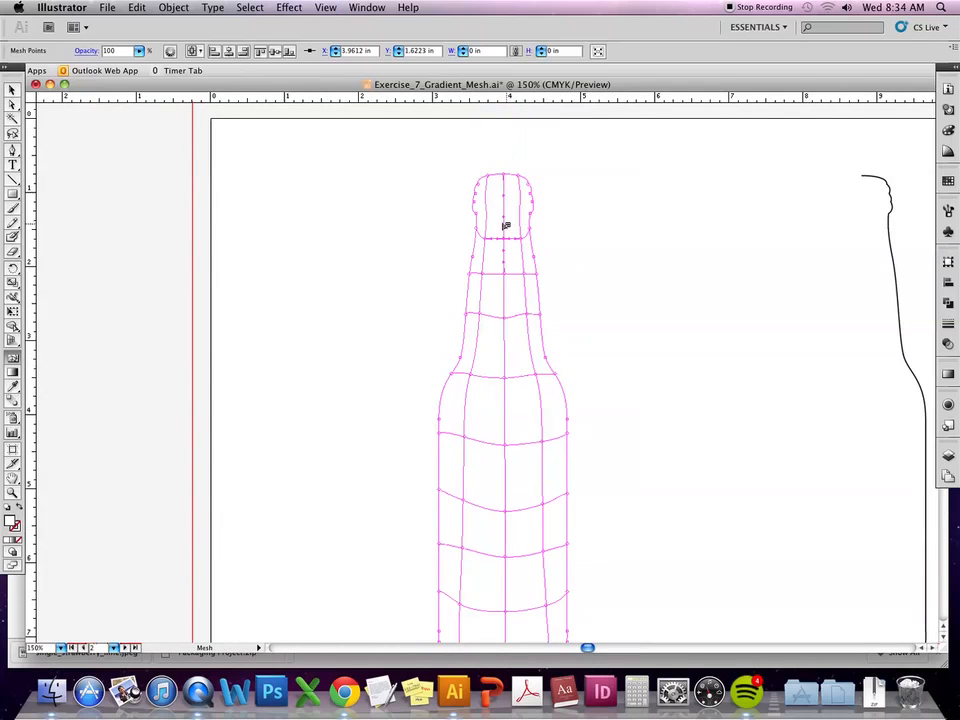
{"action": "left_click", "coordinate": [476, 203]}
{"action": "key", "text": "super+z"}
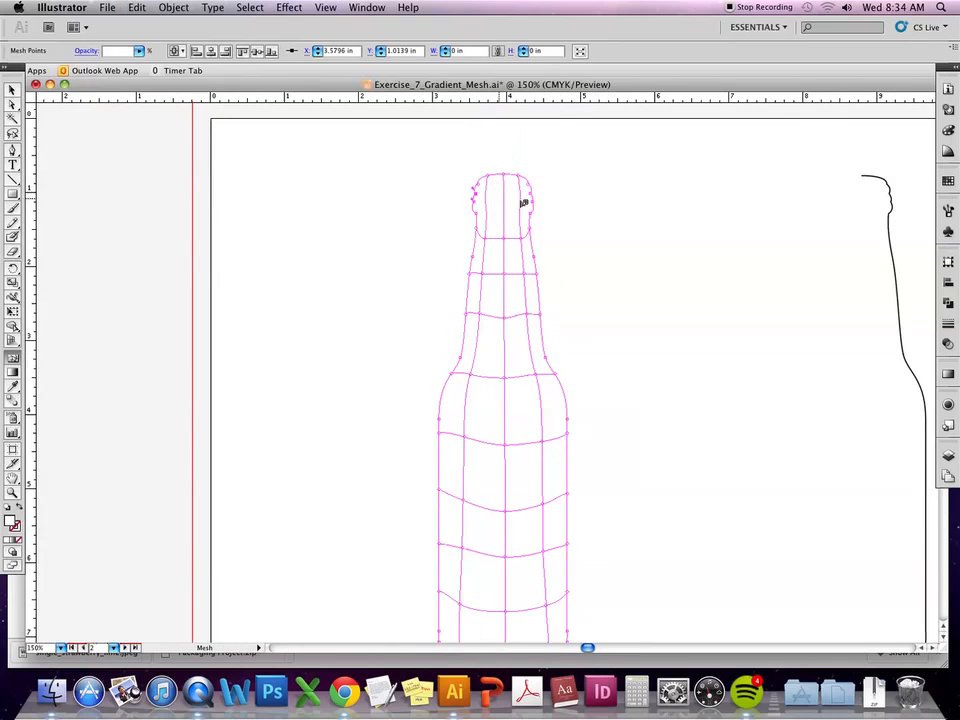
{"action": "left_click", "coordinate": [475, 208]}
{"action": "left_click_drag", "start_coordinate": [475, 208], "coordinate": [475, 186]}
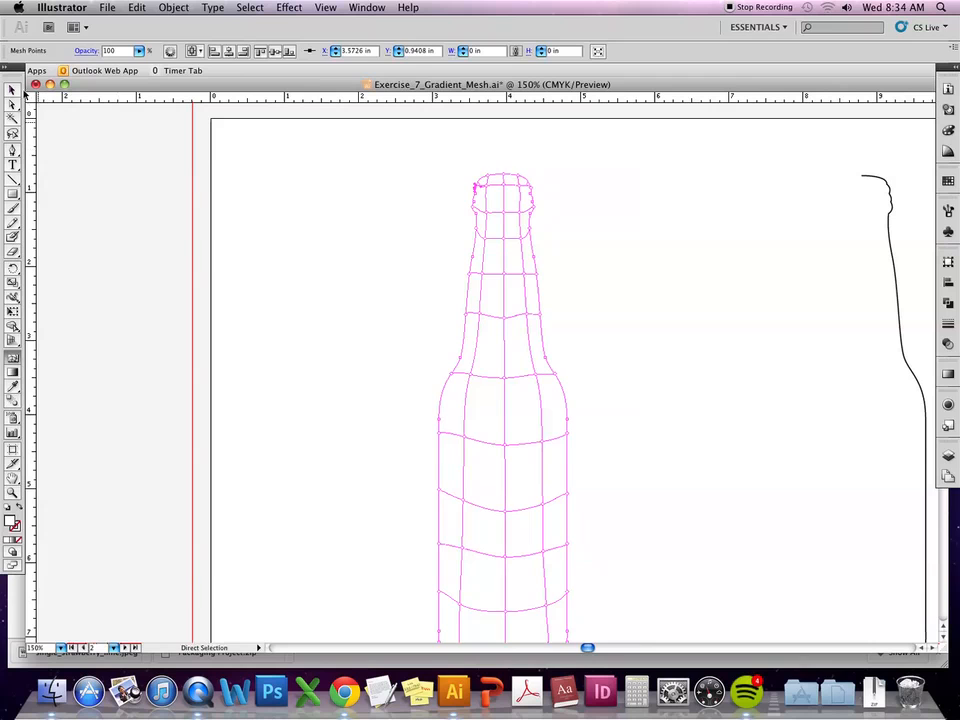
Select the whole bottle mesh, fill it with CMYK Red and deselect it.
{"action": "key", "text": "v"}
{"action": "left_click", "coordinate": [317, 218]}
{"action": "left_click", "coordinate": [540, 433]}
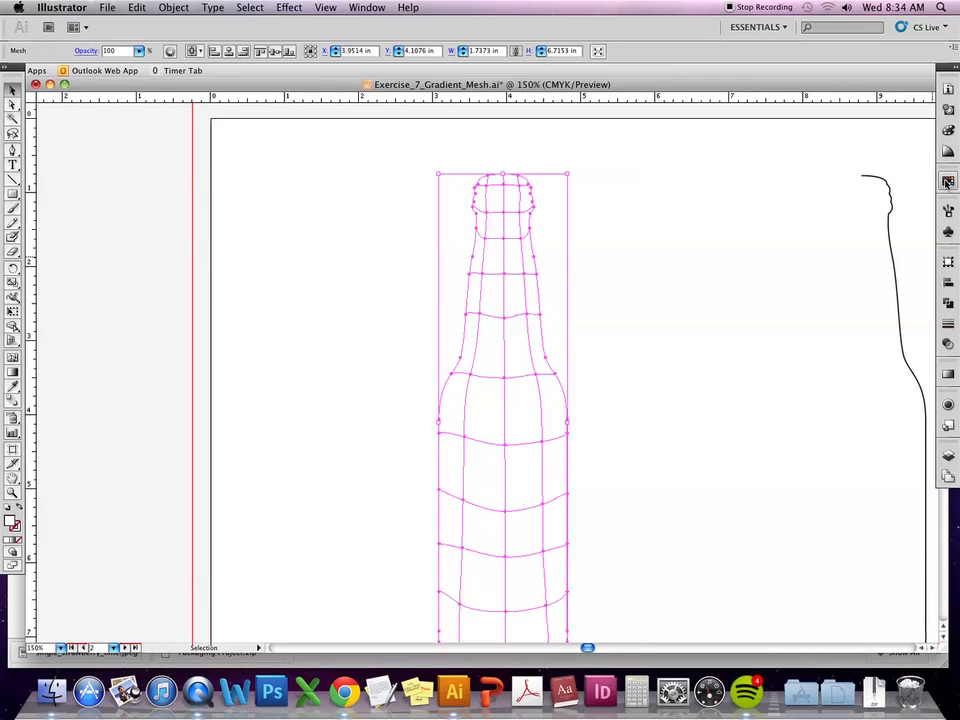
{"action": "left_click", "coordinate": [947, 182]}
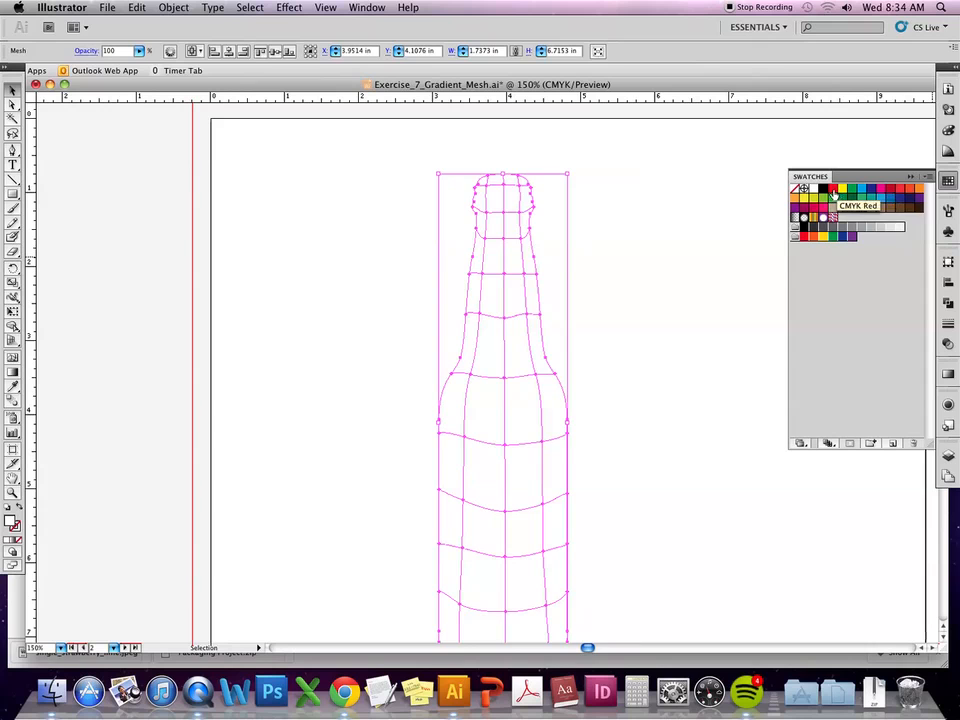
{"action": "left_click", "coordinate": [833, 191]}
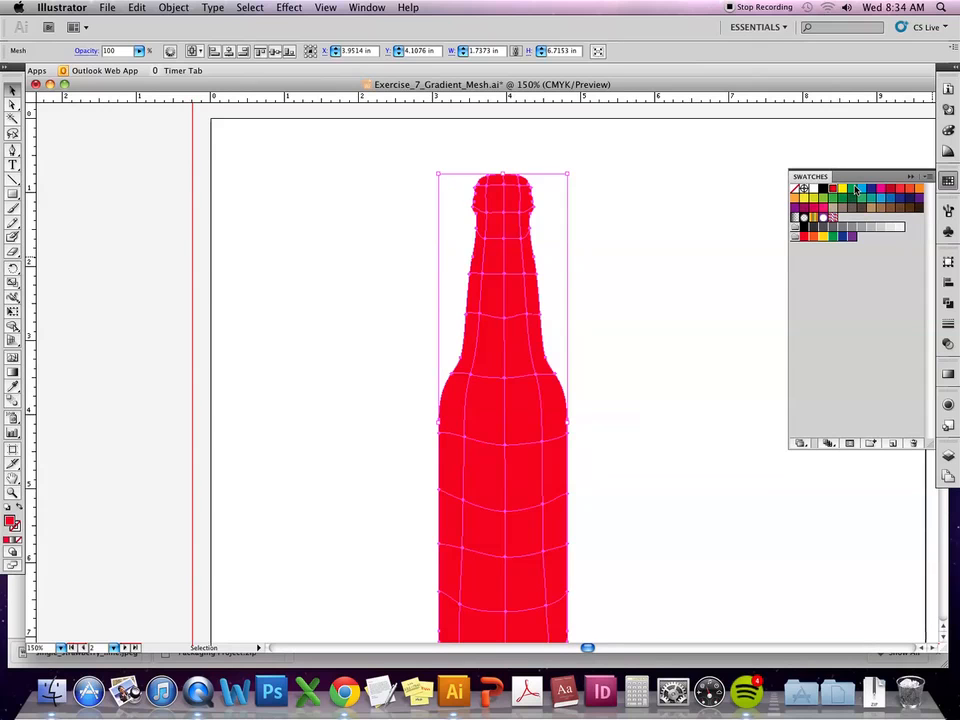
{"action": "key", "text": "space"}
{"action": "left_click_drag", "start_coordinate": [671, 424], "coordinate": [678, 342]}
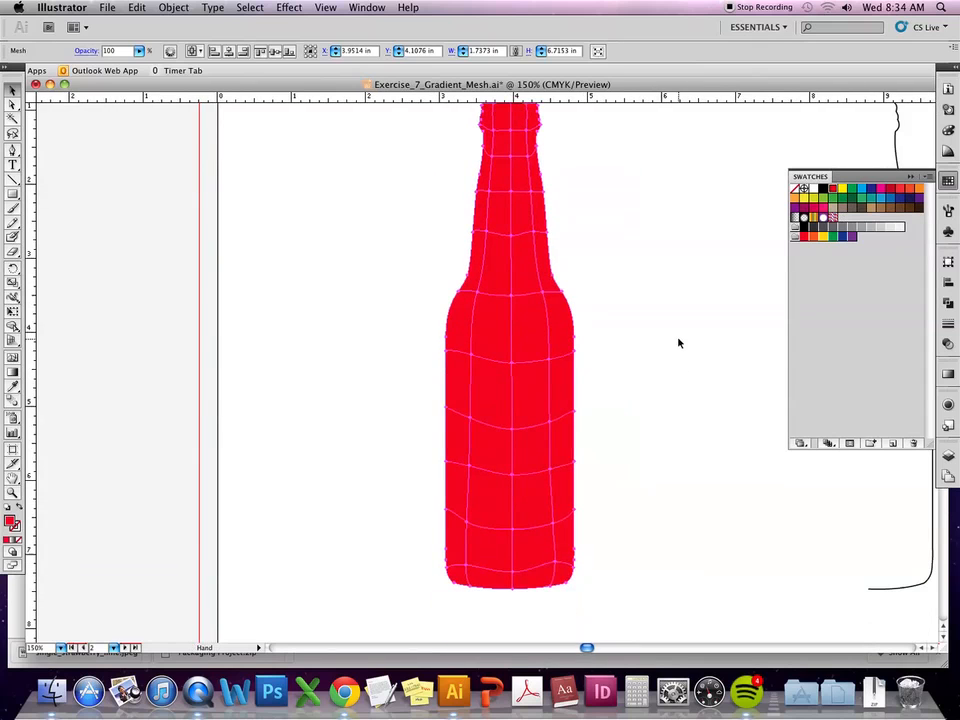
{"action": "scroll", "coordinate": [665, 342], "scroll_direction": "up", "scroll_amount": 2}
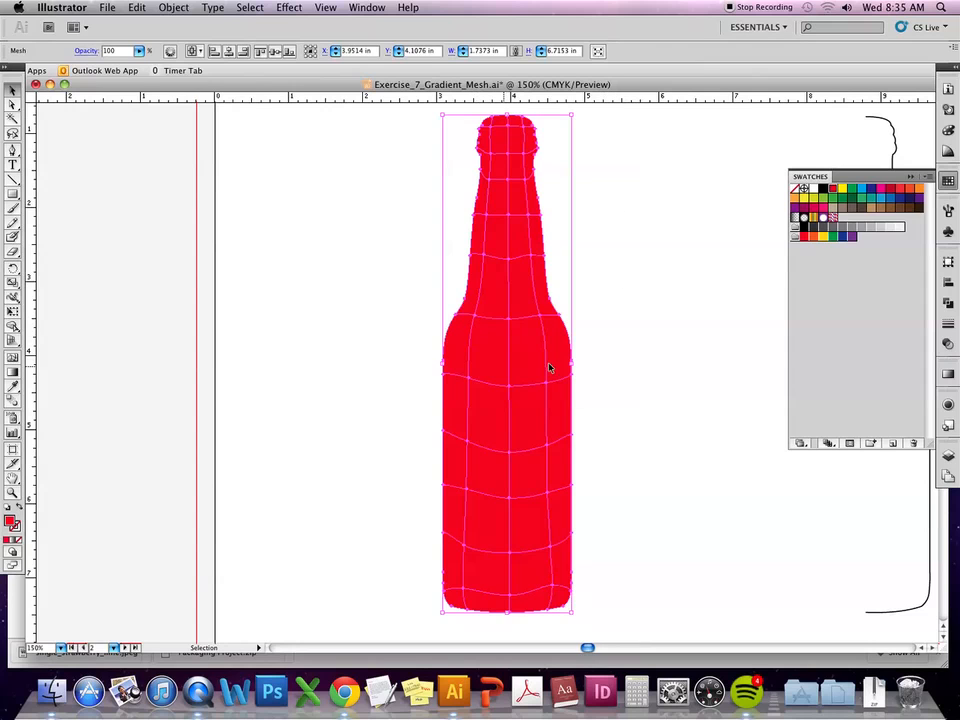
{"action": "left_click", "coordinate": [390, 210]}
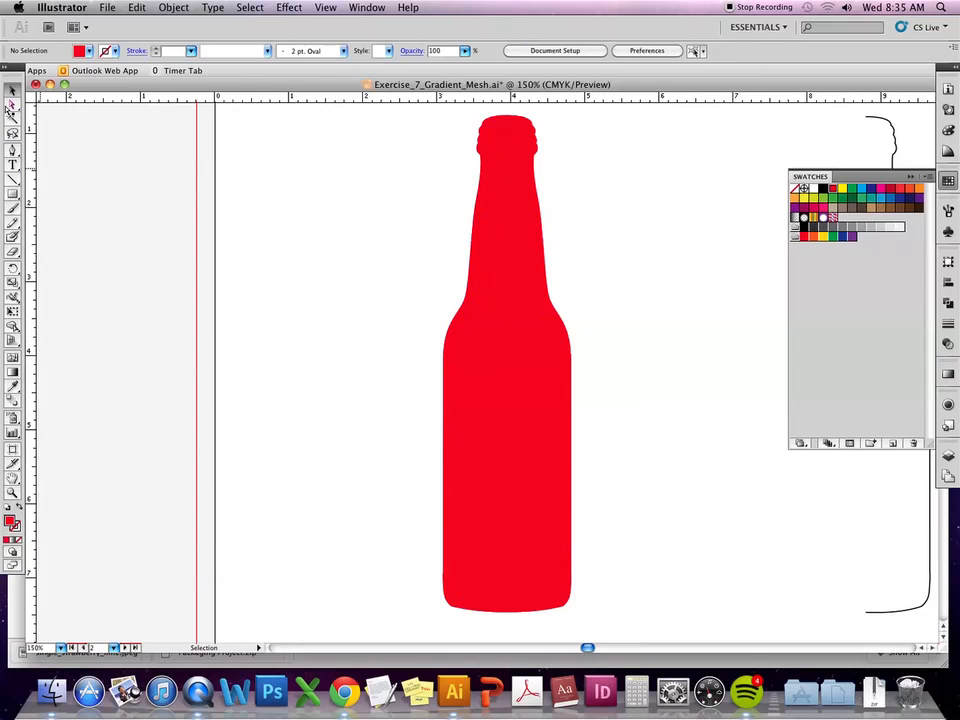
Colour the left inner mesh points of the shoulder row and the two upper body rows orange, and clear the selection.
{"action": "left_click", "coordinate": [12, 106]}
{"action": "left_click", "coordinate": [482, 319]}
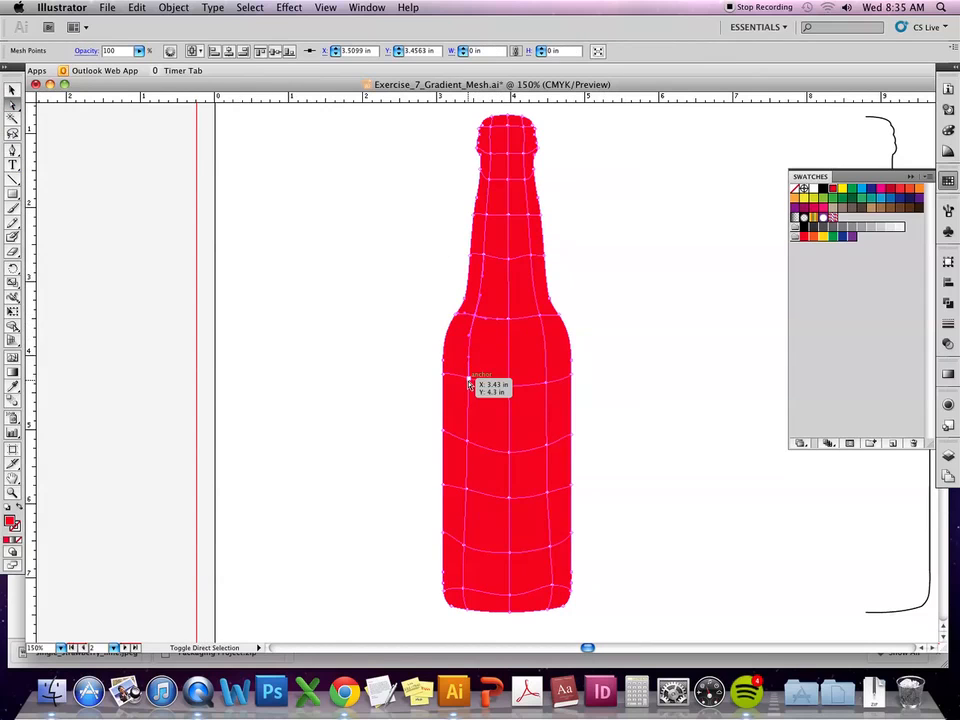
{"action": "left_click", "coordinate": [469, 380], "text": "shift"}
{"action": "left_click", "coordinate": [468, 442], "text": "shift"}
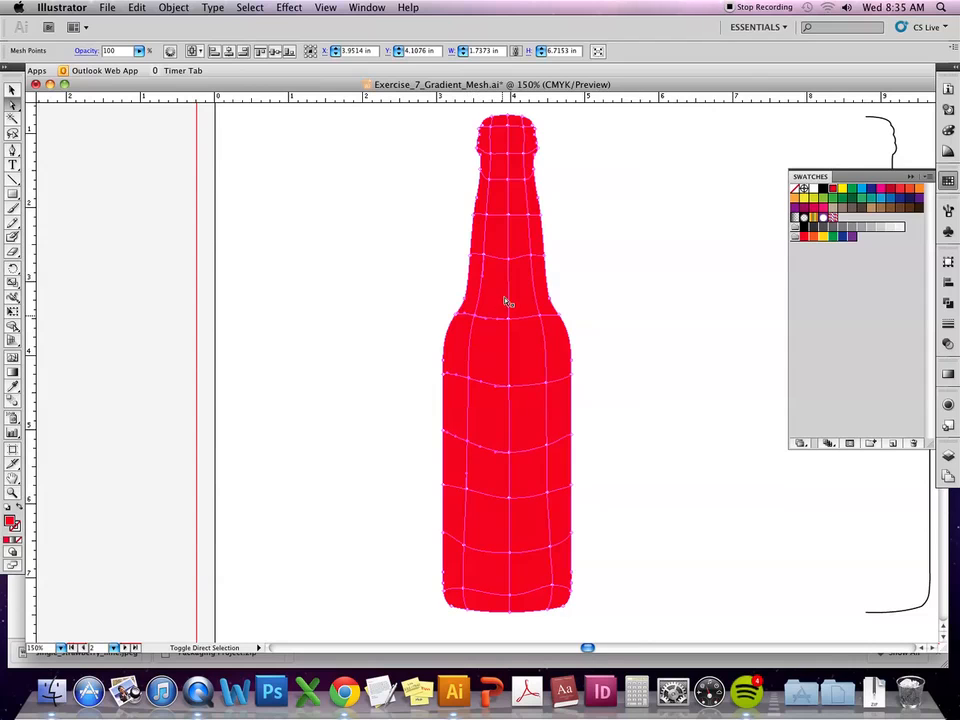
{"action": "left_click", "coordinate": [484, 257], "text": "shift"}
{"action": "left_click", "coordinate": [919, 189]}
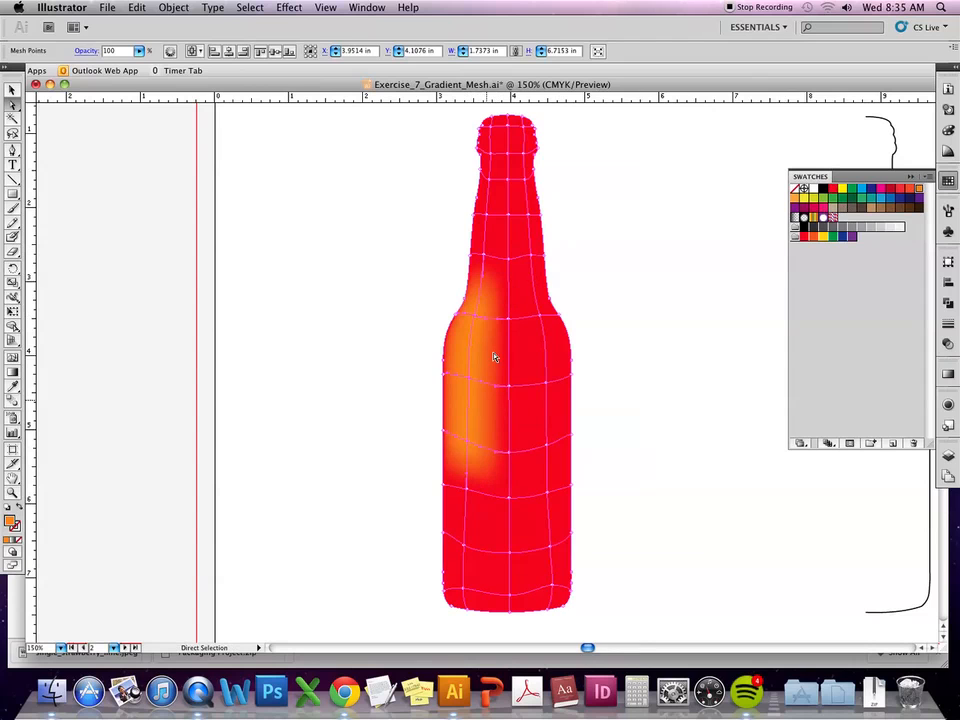
{"action": "left_click", "coordinate": [637, 313]}
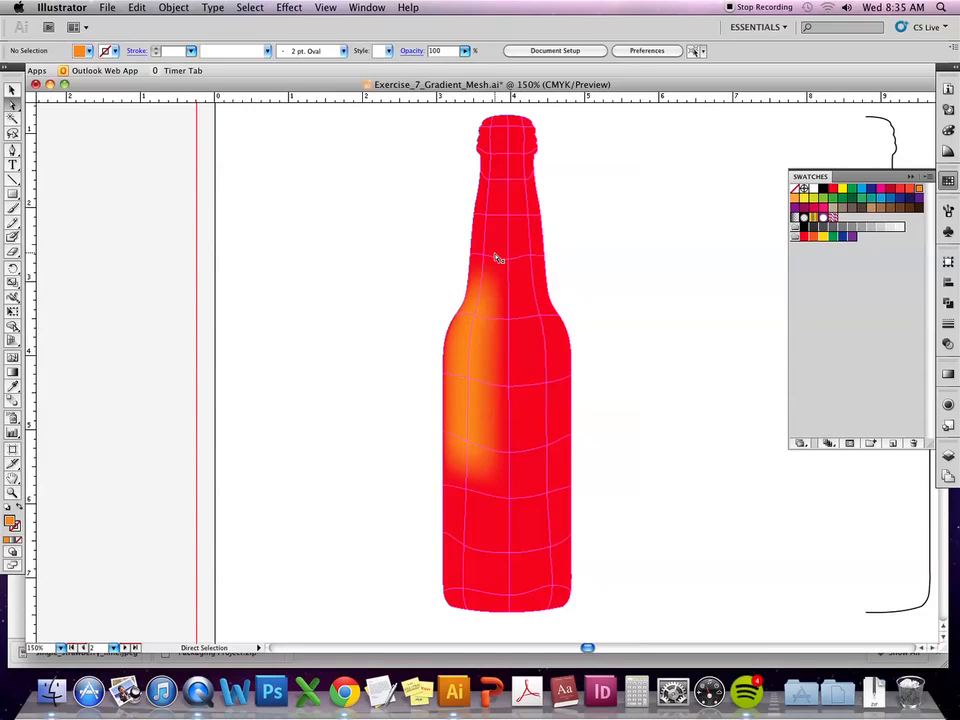
Colour the left edge mesh points of the shoulder row and the two upper body rows a slightly lighter red.
{"action": "left_click", "coordinate": [445, 369]}
{"action": "left_click", "coordinate": [444, 433]}
{"action": "left_click", "coordinate": [445, 375], "text": "shift"}
{"action": "left_click", "coordinate": [457, 317], "text": "shift"}
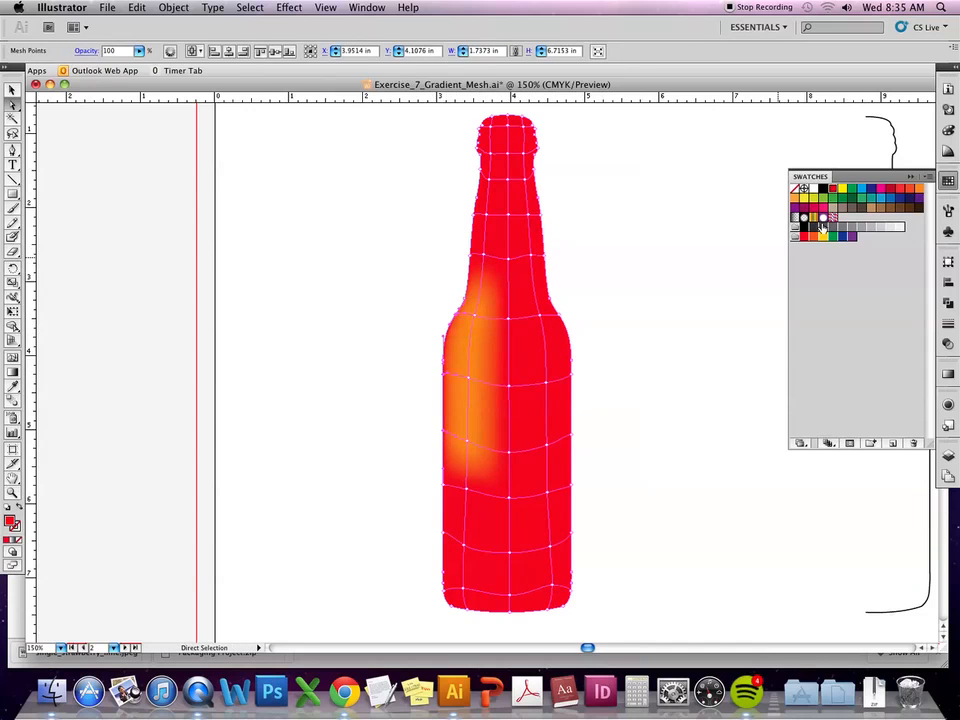
{"action": "left_click", "coordinate": [910, 191]}
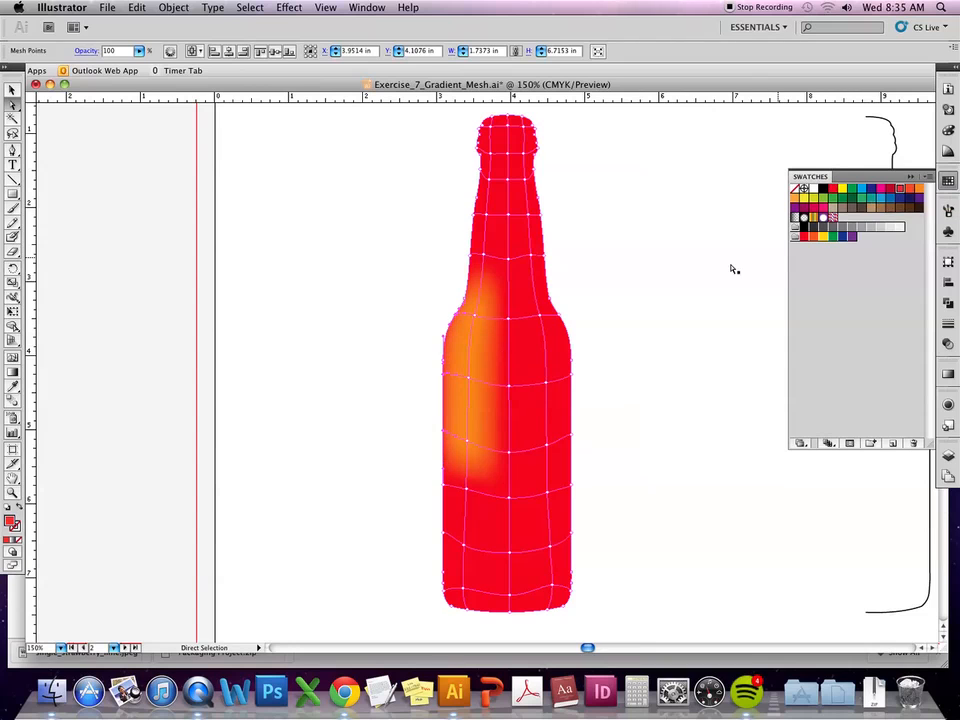
{"action": "left_click", "coordinate": [647, 286]}
Recolour the left inner mesh points of the second body row and the shoulder row orange-red to soften the highlight's ends.
{"action": "left_click", "coordinate": [467, 441]}
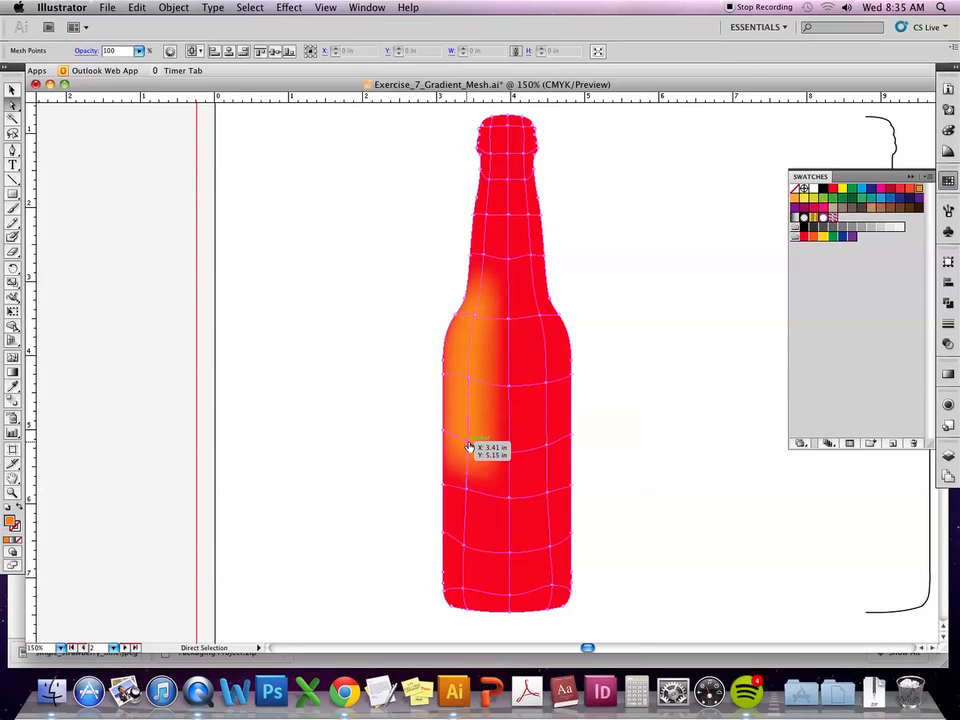
{"action": "left_click", "coordinate": [913, 192]}
{"action": "left_click", "coordinate": [477, 317]}
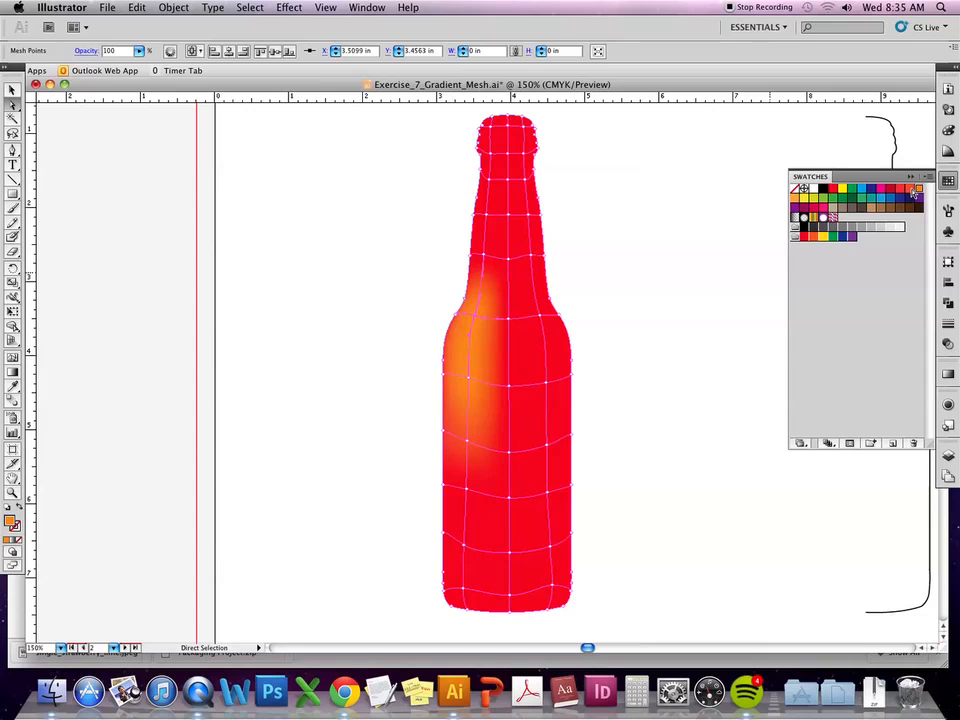
{"action": "left_click", "coordinate": [913, 192]}
{"action": "left_click", "coordinate": [725, 252]}
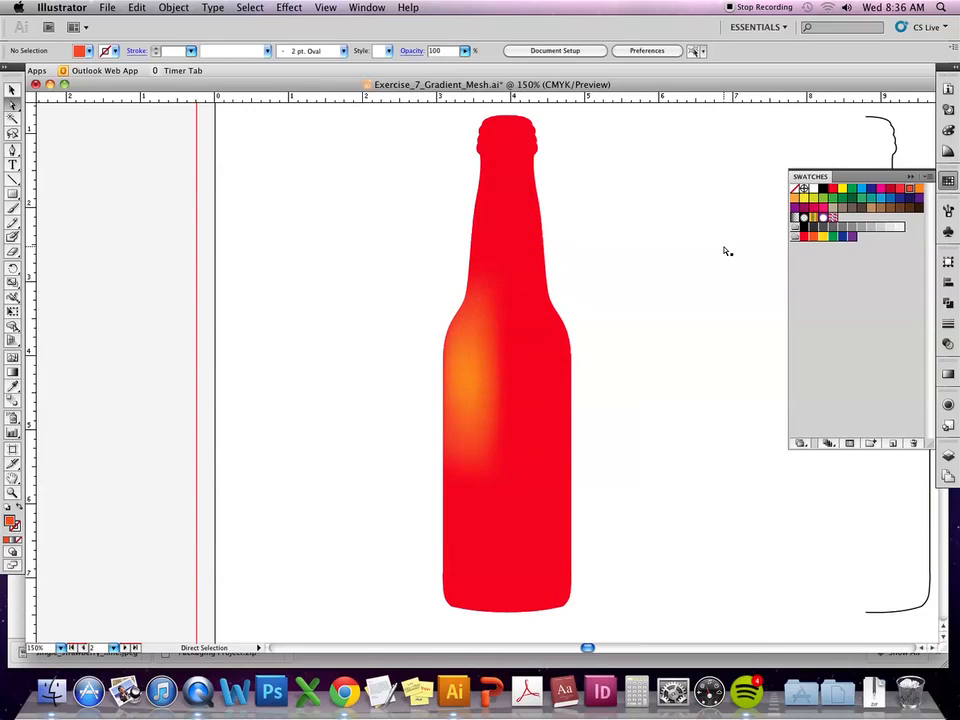
{"action": "left_click", "coordinate": [512, 386]}
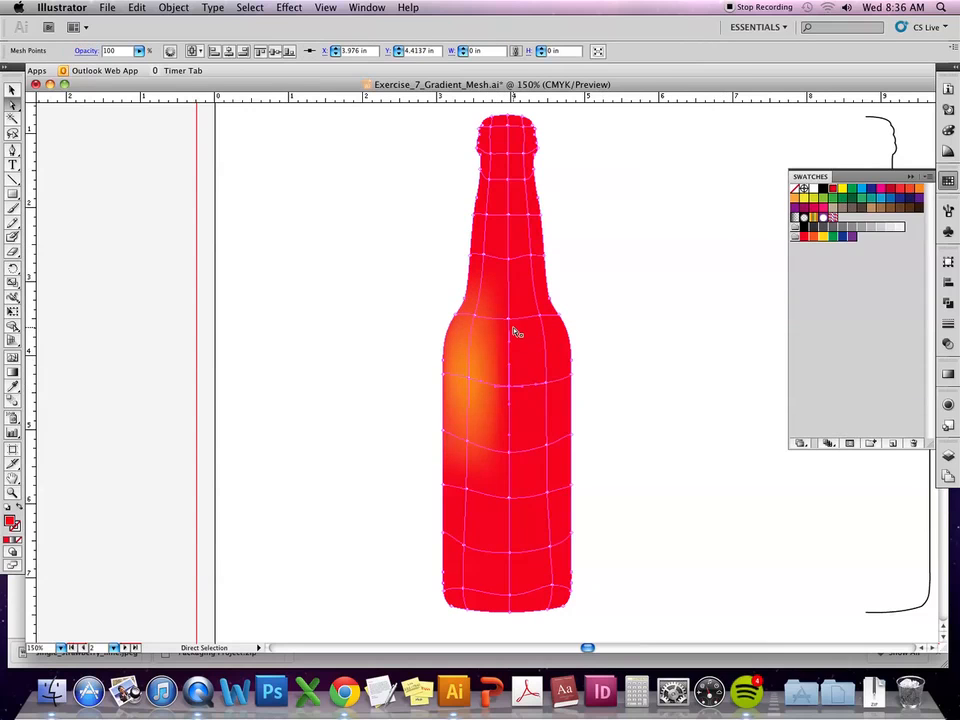
{"action": "left_click", "coordinate": [635, 428]}
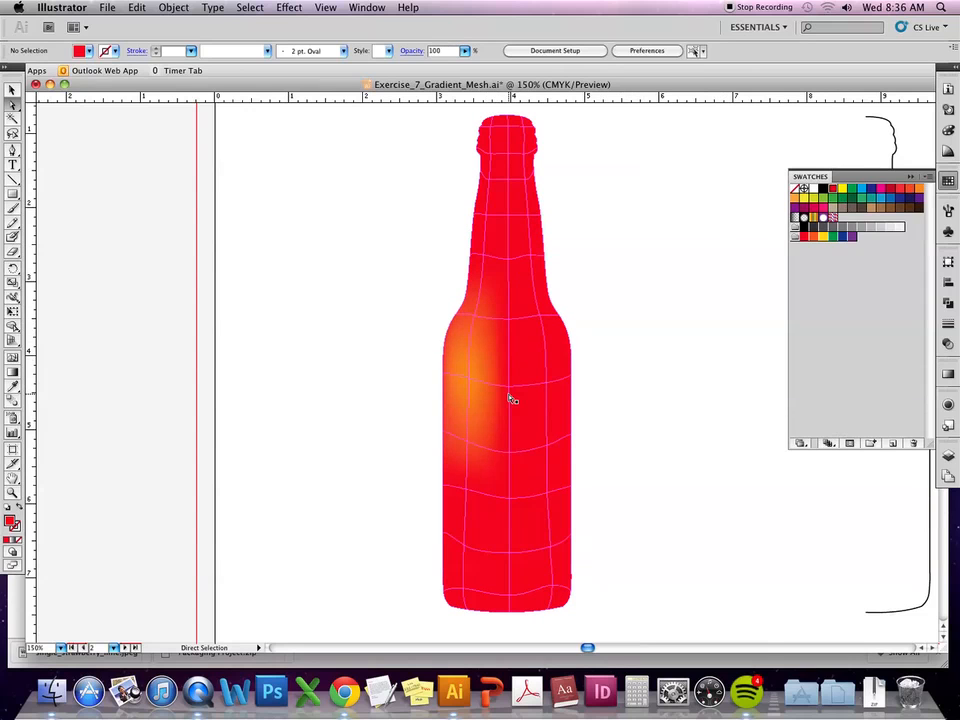
{"action": "left_click", "coordinate": [445, 489]}
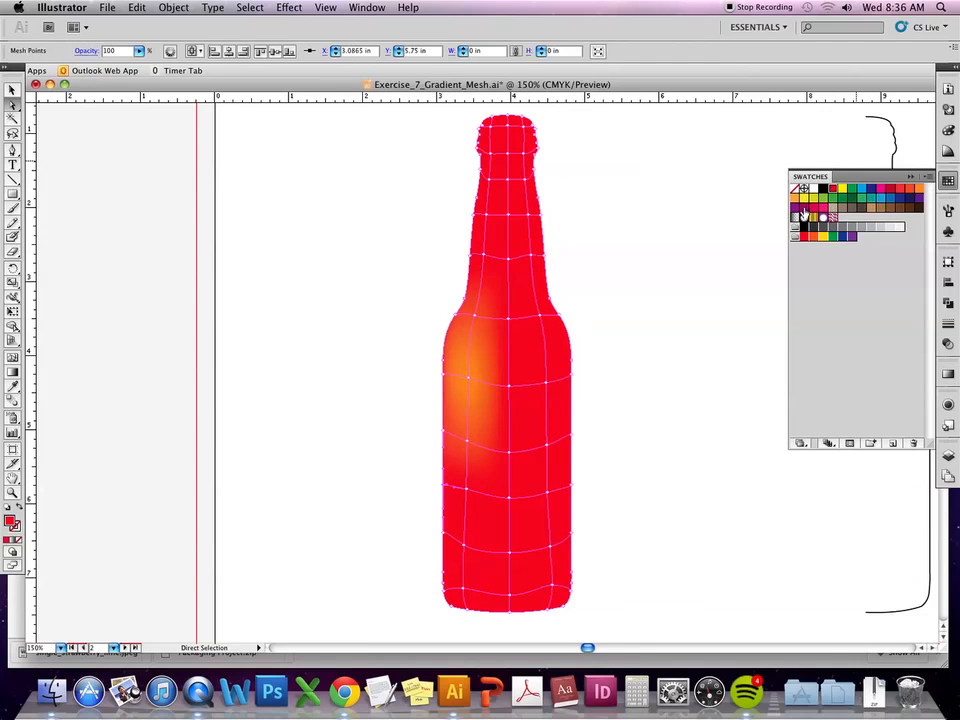
Colour the left inner mesh points of the two neck rows light orange.
{"action": "left_click", "coordinate": [485, 219]}
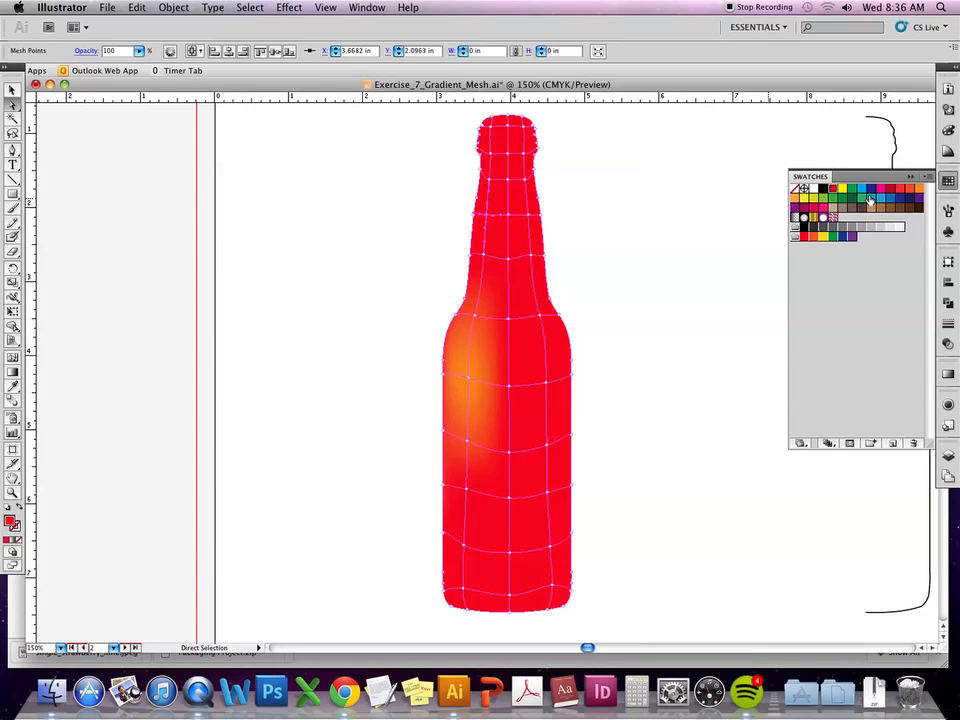
{"action": "left_click", "coordinate": [800, 201]}
{"action": "left_click", "coordinate": [630, 254]}
{"action": "left_click", "coordinate": [490, 259]}
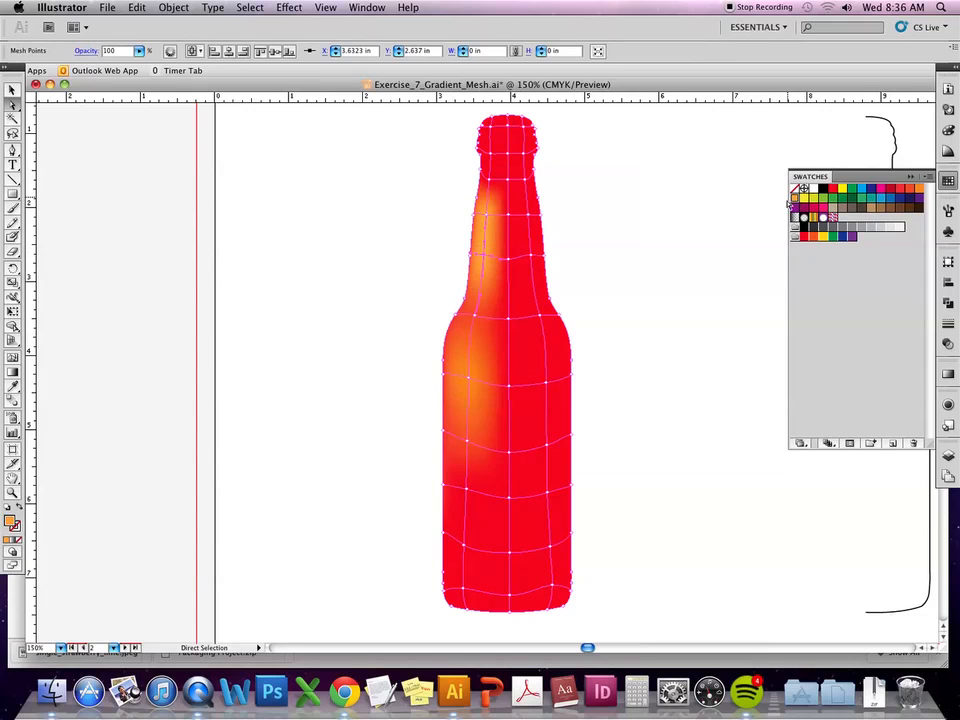
Colour the left inner mesh points of the third and second body rows light orange to lengthen the body highlight.
{"action": "left_click", "coordinate": [606, 313]}
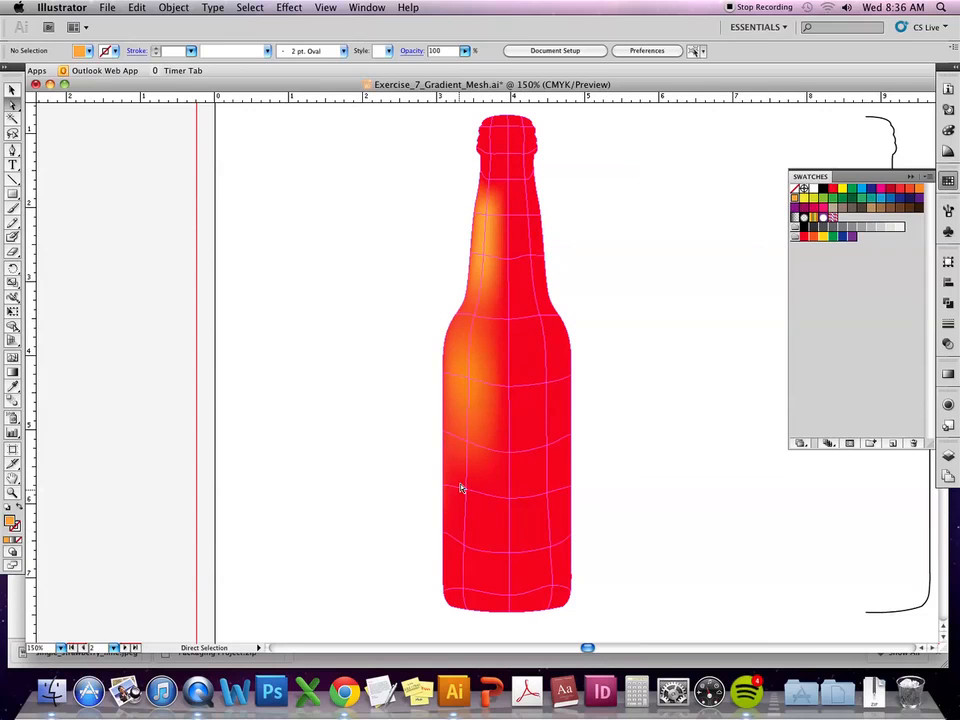
{"action": "left_click", "coordinate": [469, 551]}
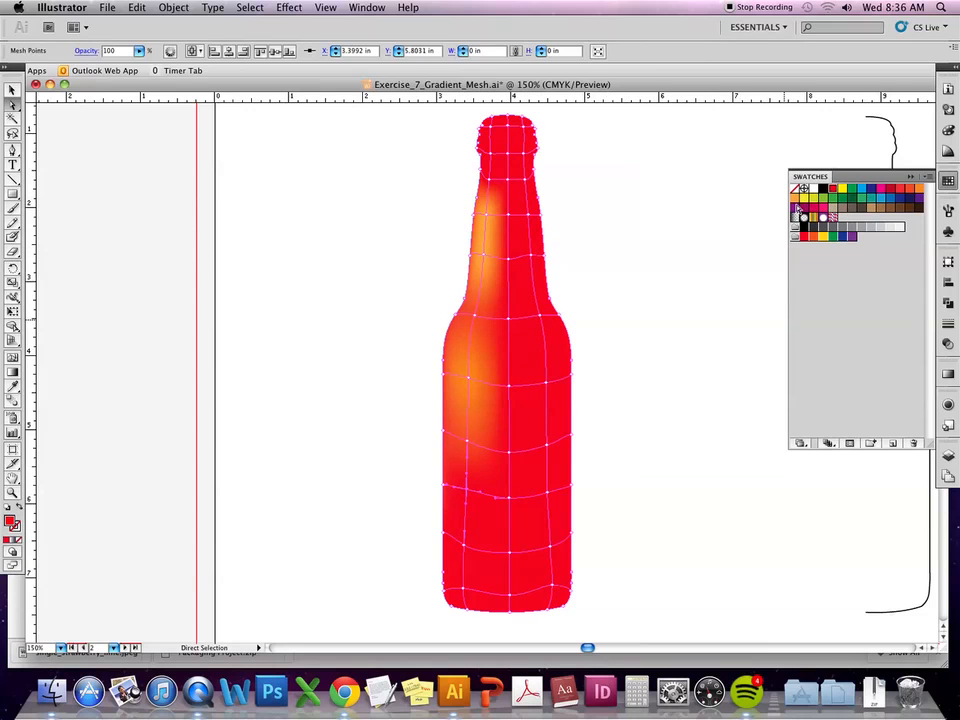
{"action": "left_click", "coordinate": [647, 377]}
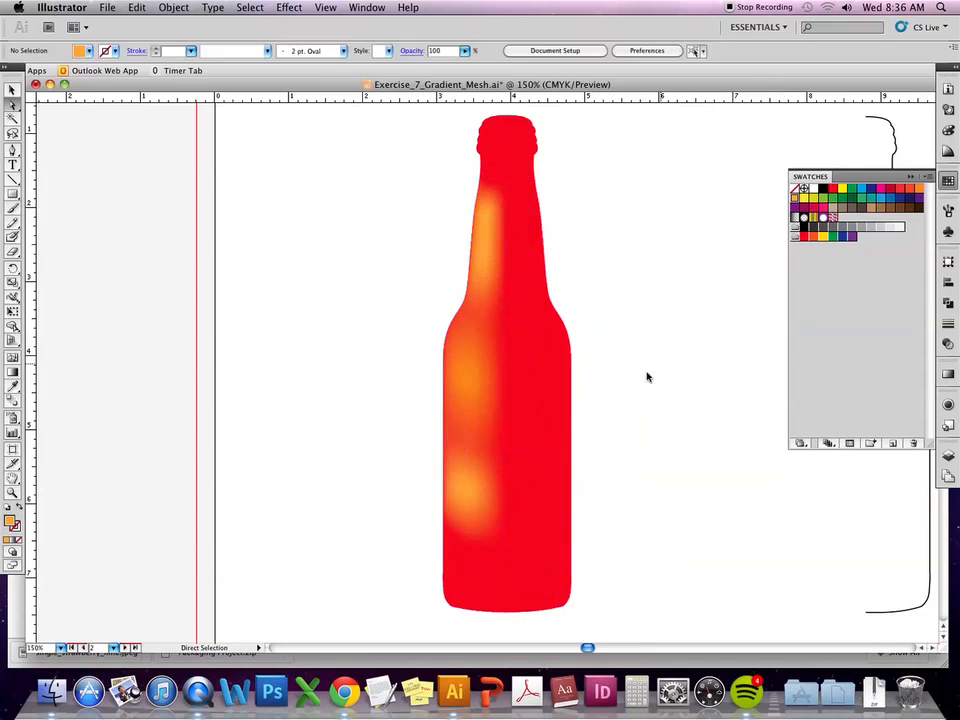
{"action": "left_click", "coordinate": [467, 447]}
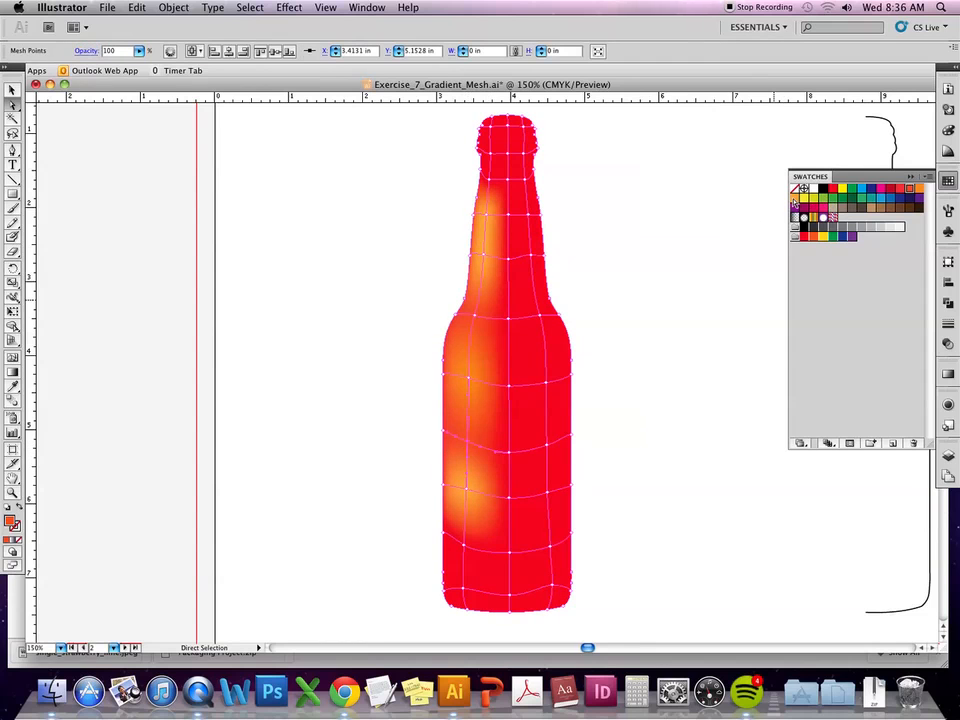
{"action": "left_click", "coordinate": [690, 330]}
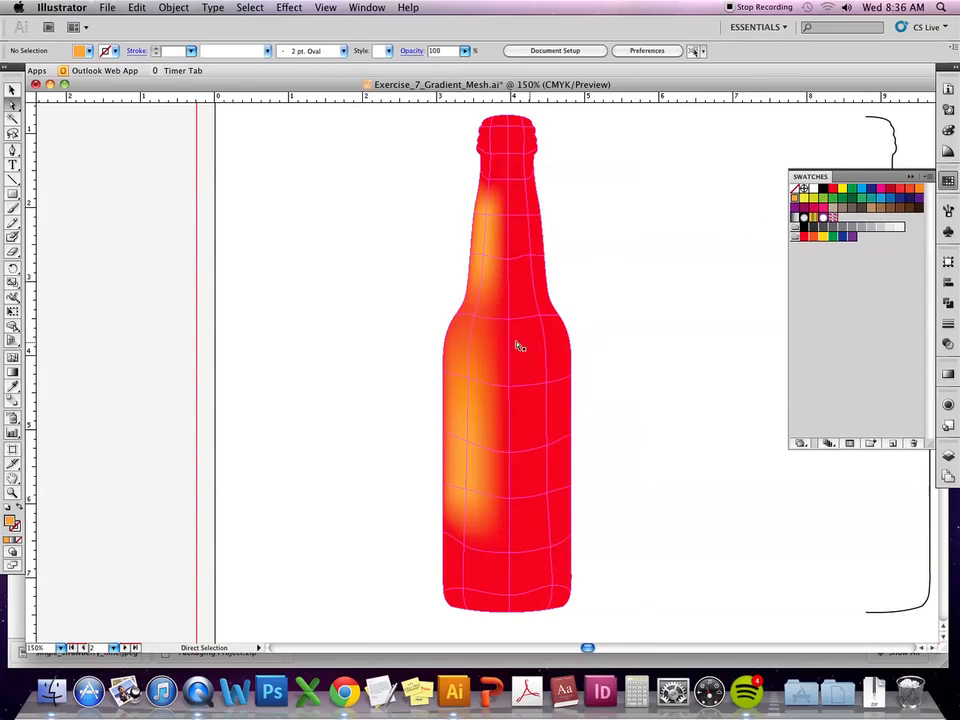
Darken the right edge mesh points from the shoulder row down to the fourth body row by setting cyan to 30%.
{"action": "left_click", "coordinate": [565, 321]}
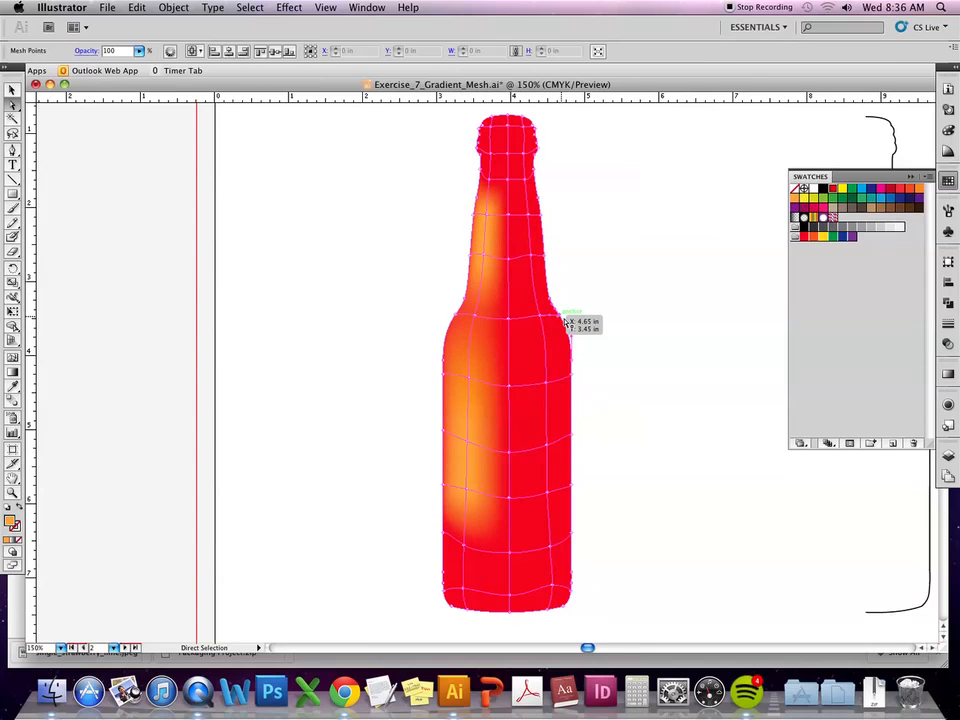
{"action": "left_click", "coordinate": [573, 379], "text": "shift"}
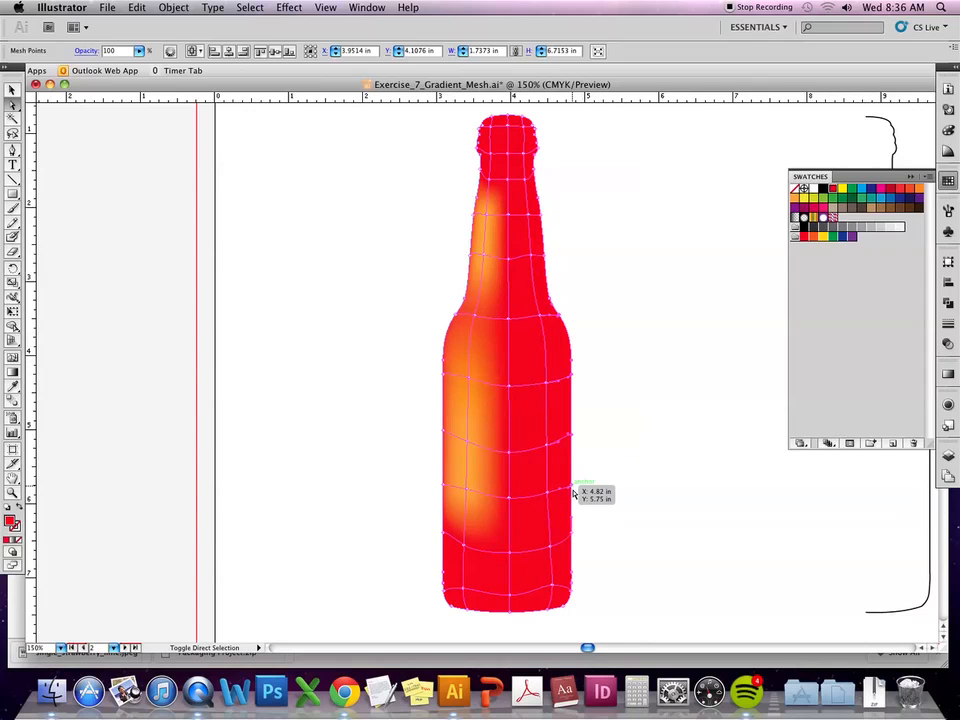
{"action": "left_click", "coordinate": [949, 131]}
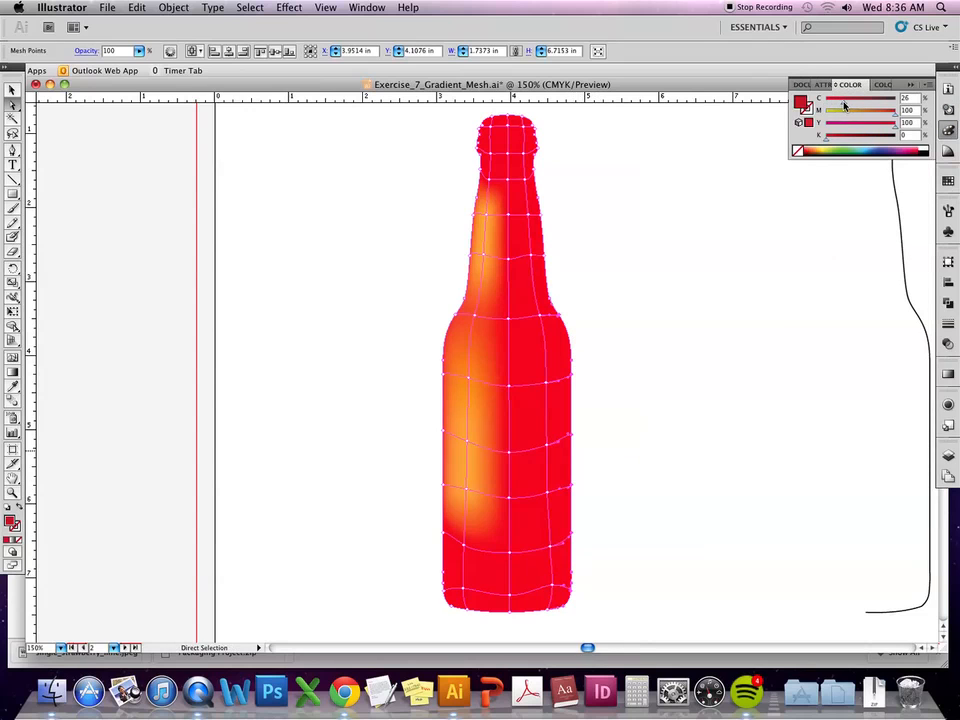
{"action": "left_click_drag", "start_coordinate": [845, 105], "coordinate": [847, 107]}
Save the dark red of the right edge points as a new swatch.
{"action": "left_click", "coordinate": [948, 180]}
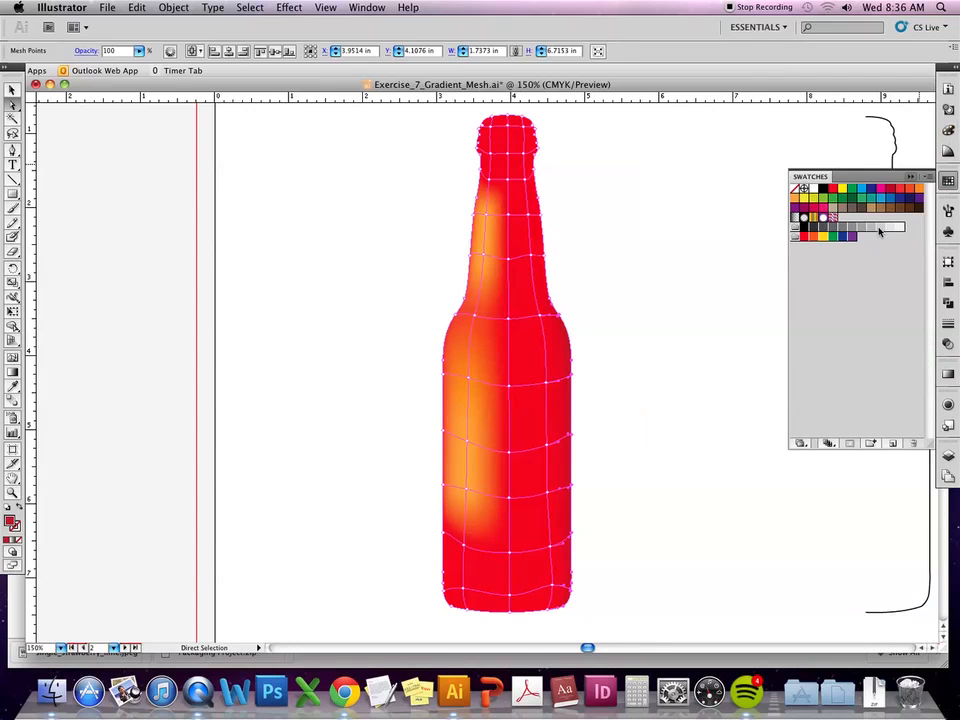
{"action": "left_click", "coordinate": [928, 177]}
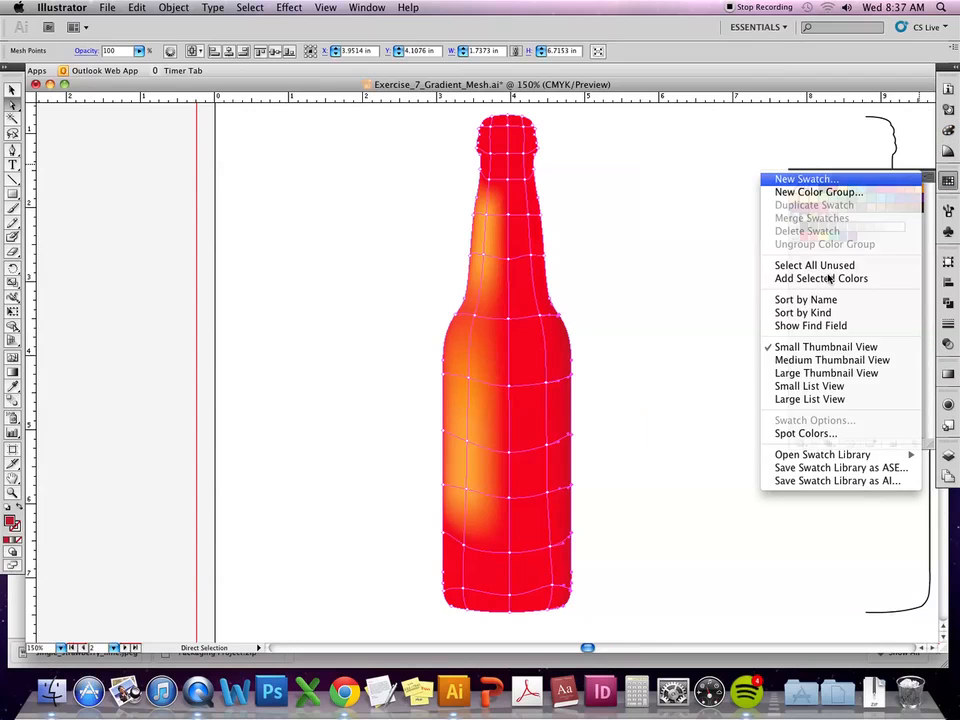
{"action": "left_click", "coordinate": [808, 178]}
{"action": "key", "text": "Return"}
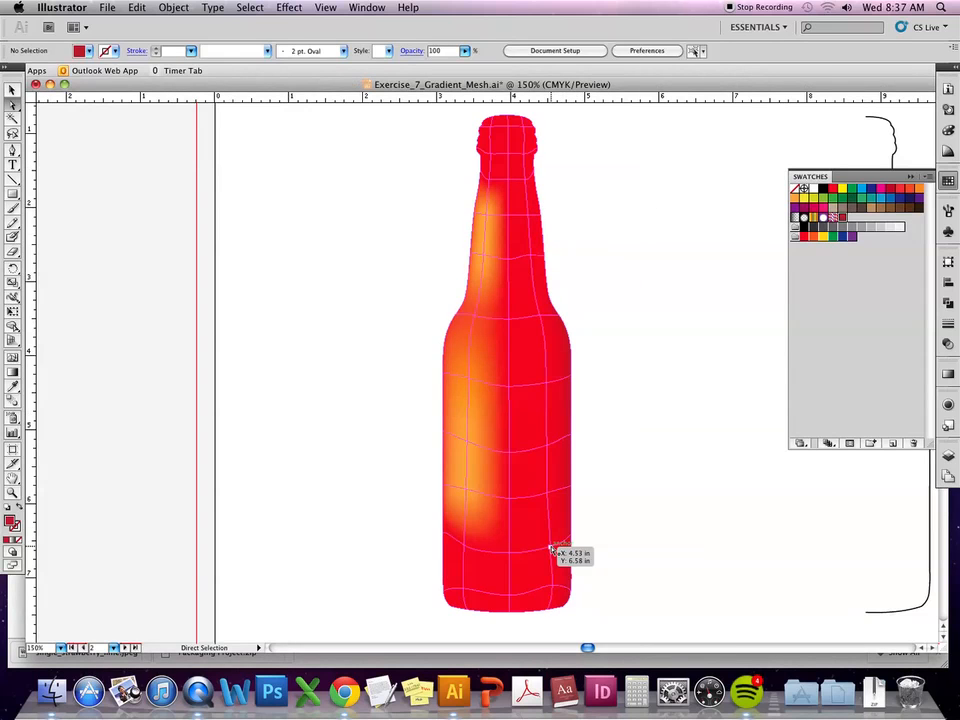
Apply the new dark red swatch to the right inner mesh points from the fourth body row up to the shoulder row.
{"action": "left_click", "coordinate": [549, 497]}
{"action": "left_click_drag", "start_coordinate": [549, 497], "coordinate": [547, 386]}
{"action": "left_click", "coordinate": [547, 385], "text": "shift"}
{"action": "left_click", "coordinate": [545, 318], "text": "shift"}
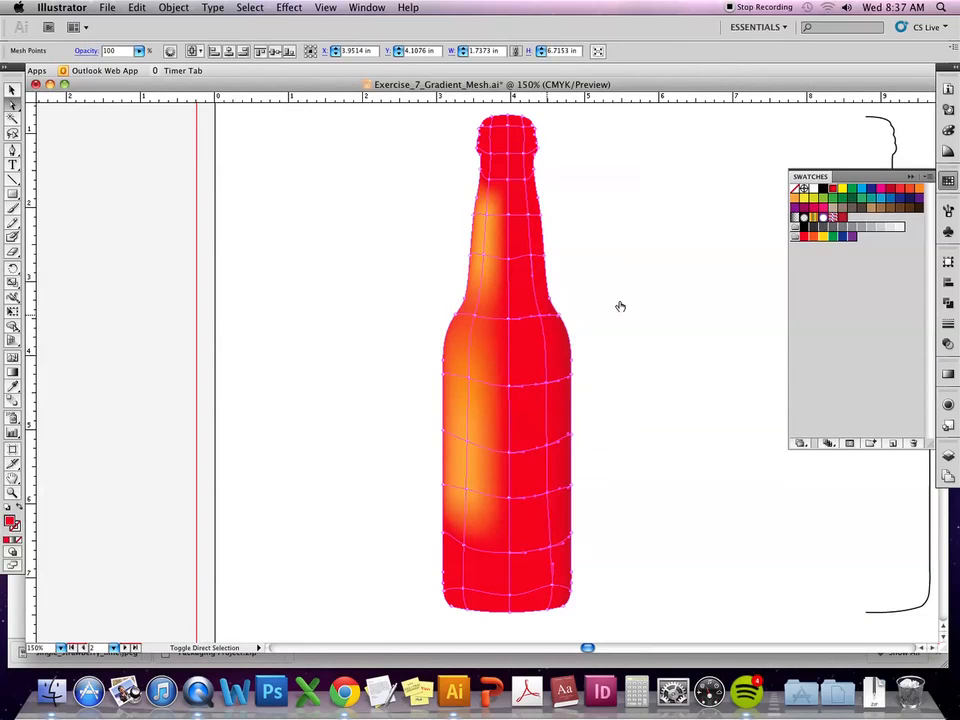
{"action": "left_click", "coordinate": [842, 218]}
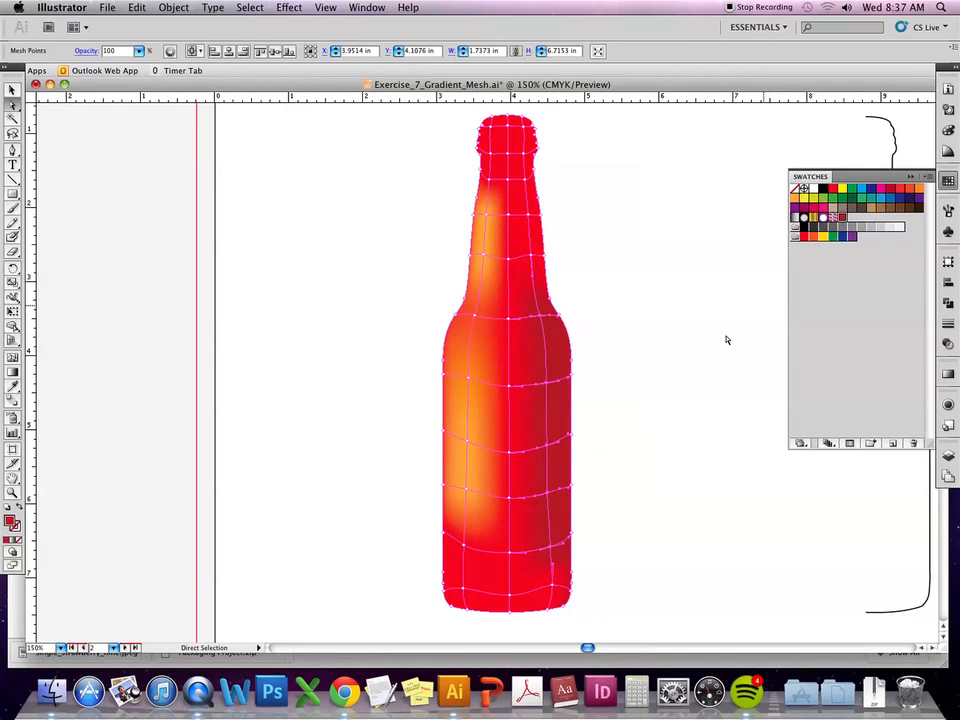
{"action": "left_click", "coordinate": [633, 531]}
Reselect the right inner mesh points from the fourth body row up to the shoulder row and set their cyan to 15%.
{"action": "left_click", "coordinate": [553, 540]}
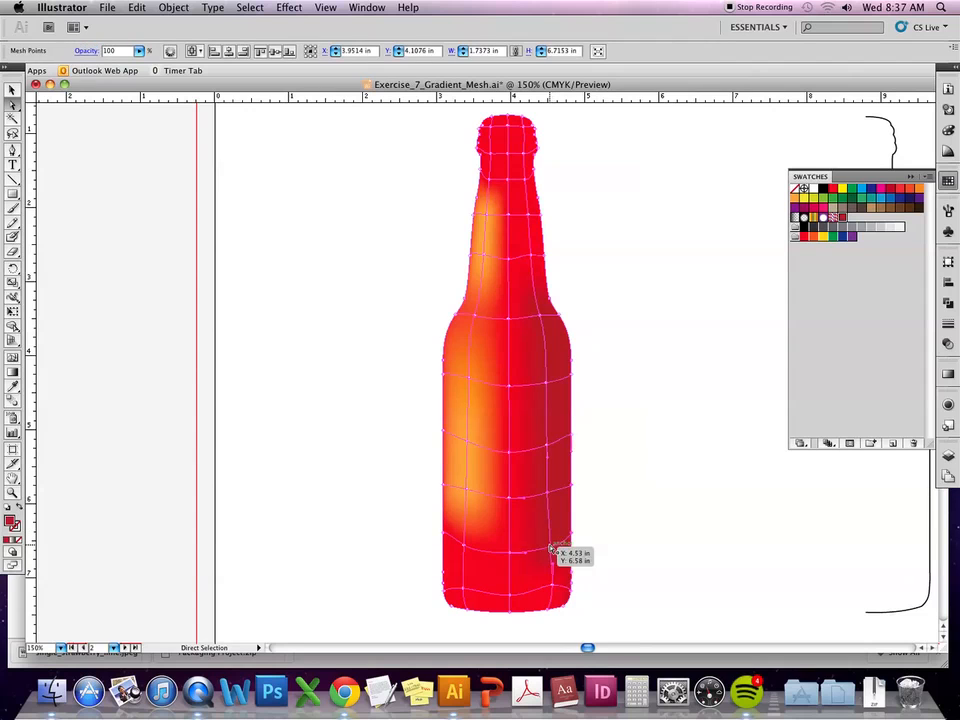
{"action": "left_click", "coordinate": [547, 493], "text": "shift"}
{"action": "left_click", "coordinate": [547, 443], "text": "shift"}
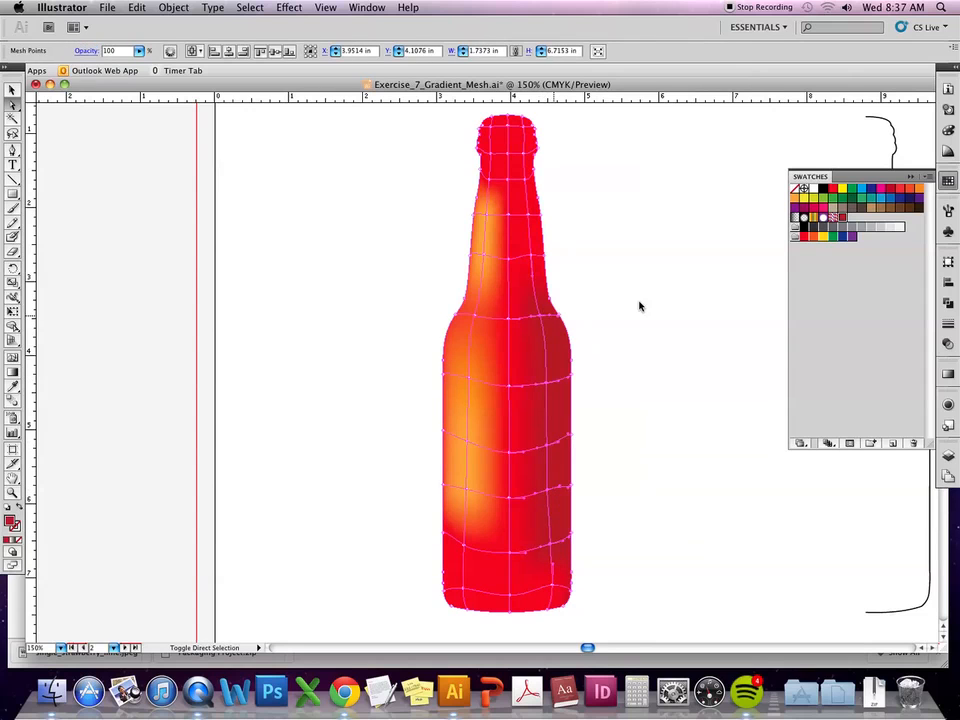
{"action": "left_click", "coordinate": [948, 130]}
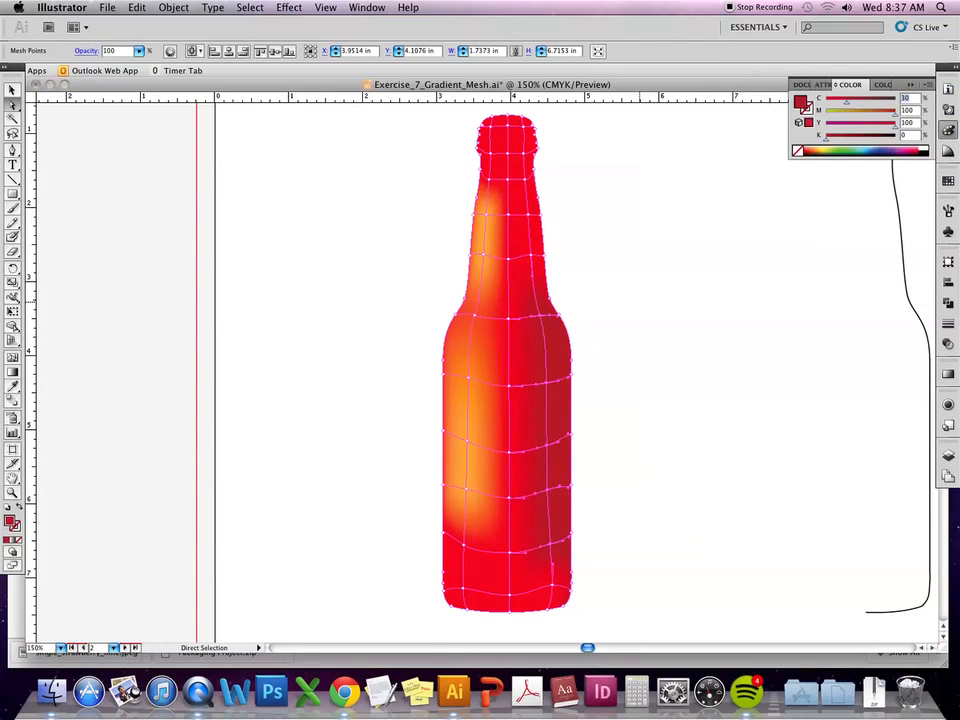
{"action": "left_click", "coordinate": [912, 97]}
{"action": "type", "text": "15"}
{"action": "key", "text": "Return"}
Save the C=15 M=100 Y=100 K=0 red as a new swatch and clear the selection.
{"action": "left_click", "coordinate": [948, 180]}
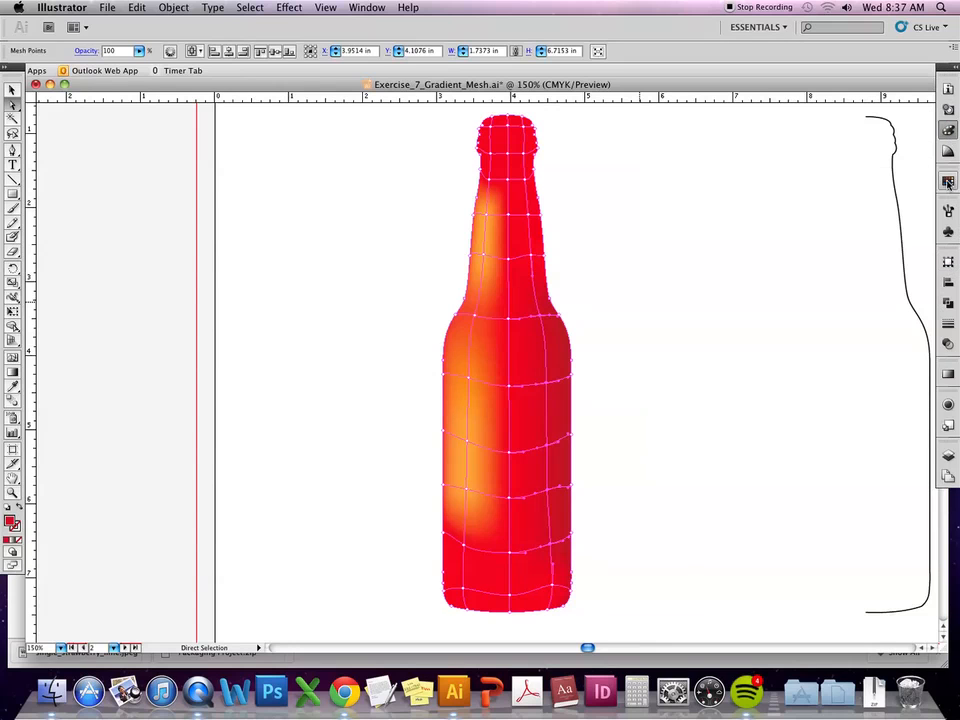
{"action": "left_click", "coordinate": [925, 180]}
{"action": "left_click", "coordinate": [820, 179]}
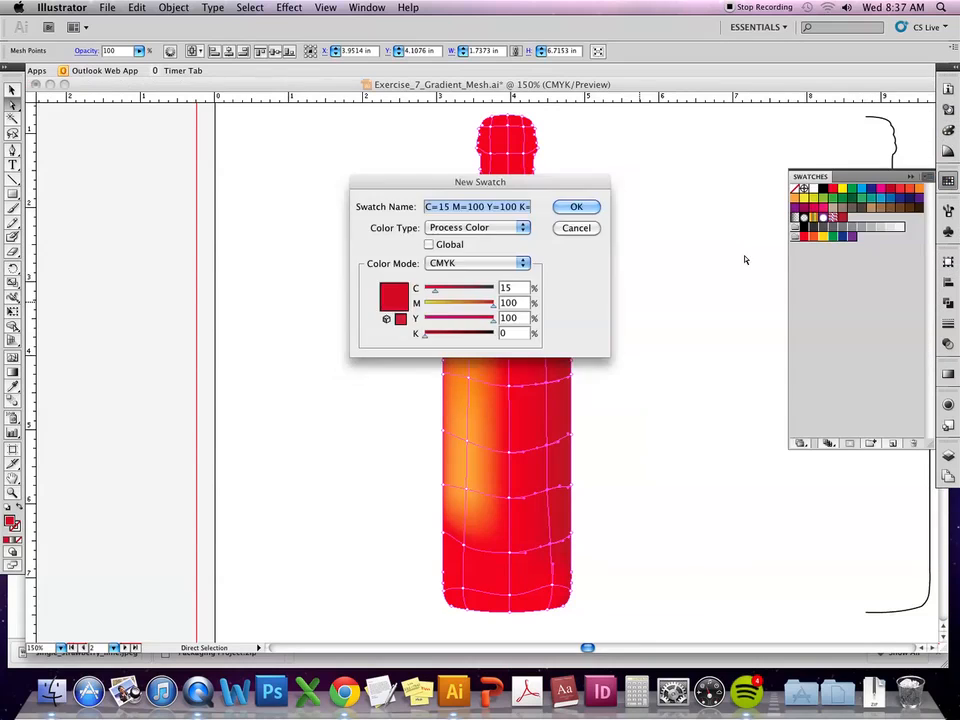
{"action": "key", "text": "Return"}
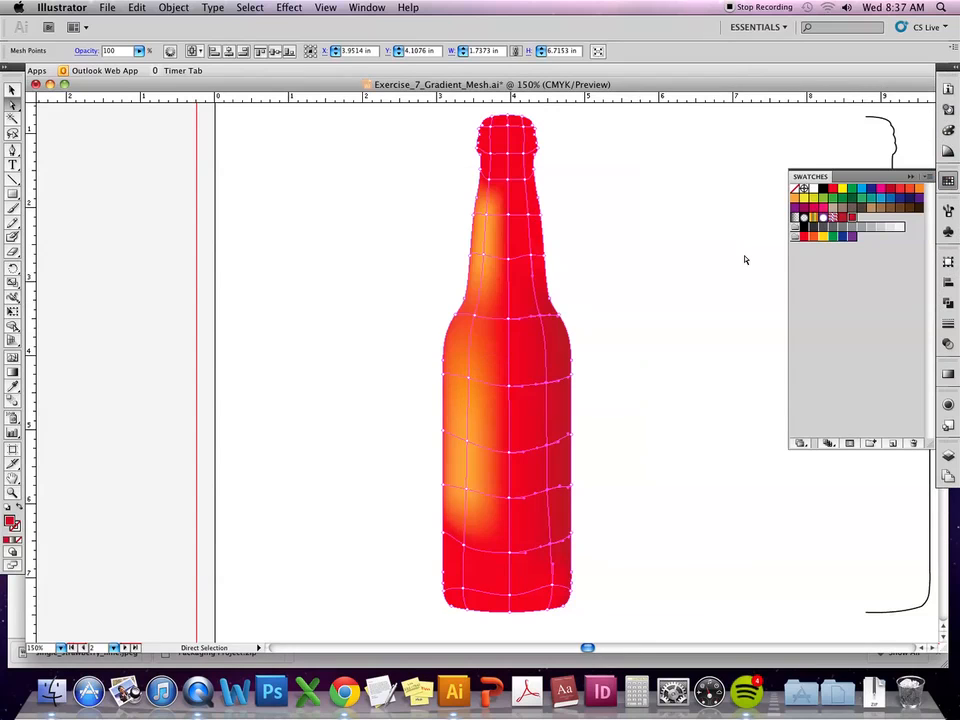
{"action": "left_click", "coordinate": [652, 366]}
Colour the centre mesh points from the shoulder row to the fourth body row orange-red and clear the selection.
{"action": "left_click", "coordinate": [518, 350]}
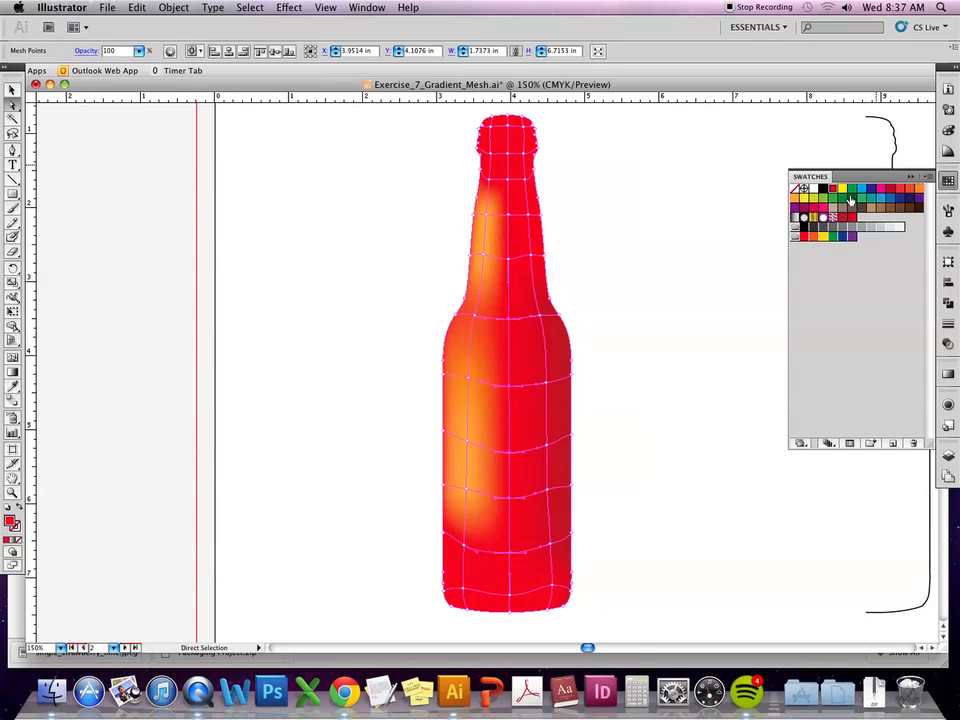
{"action": "left_click", "coordinate": [910, 189]}
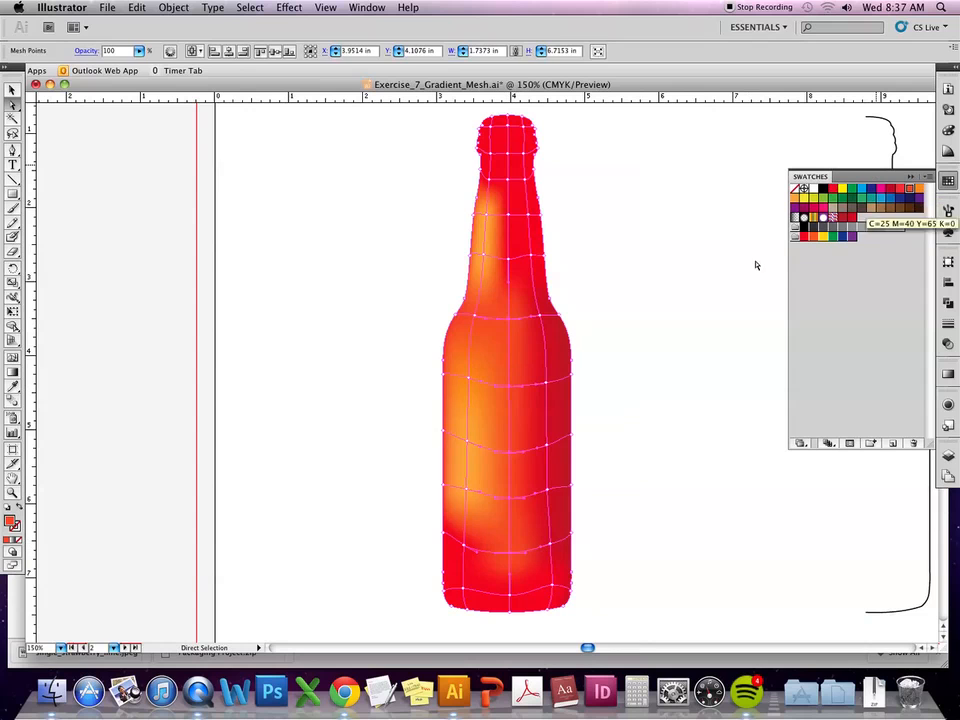
{"action": "left_click", "coordinate": [696, 310]}
Colour the left inner mesh point of the fourth body row a slightly lighter red and clear the selection.
{"action": "left_click", "coordinate": [529, 437]}
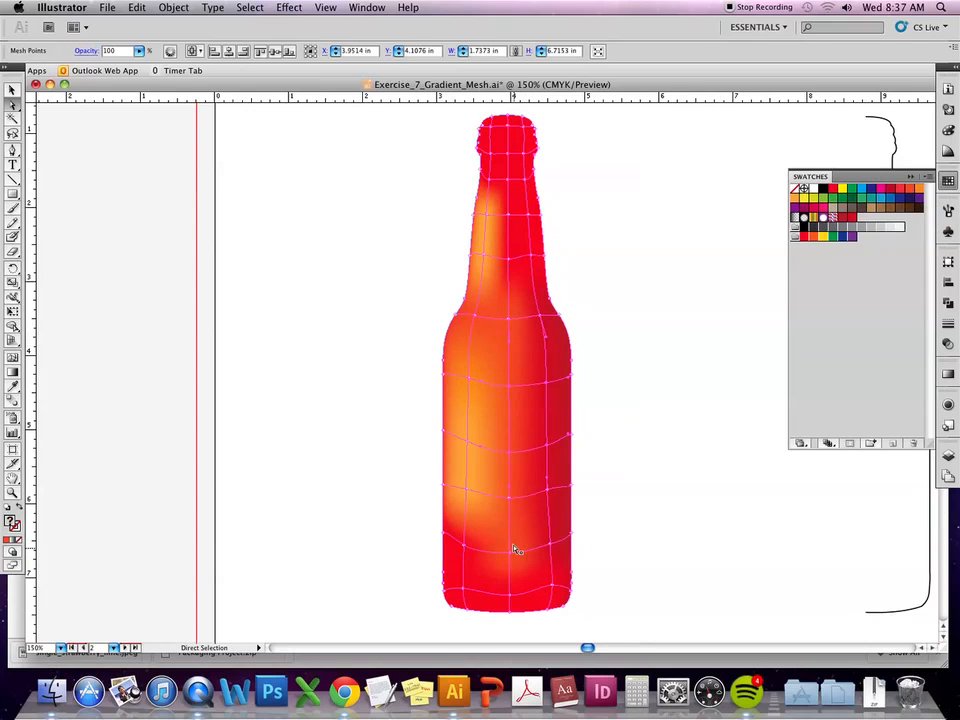
{"action": "left_click", "coordinate": [465, 549]}
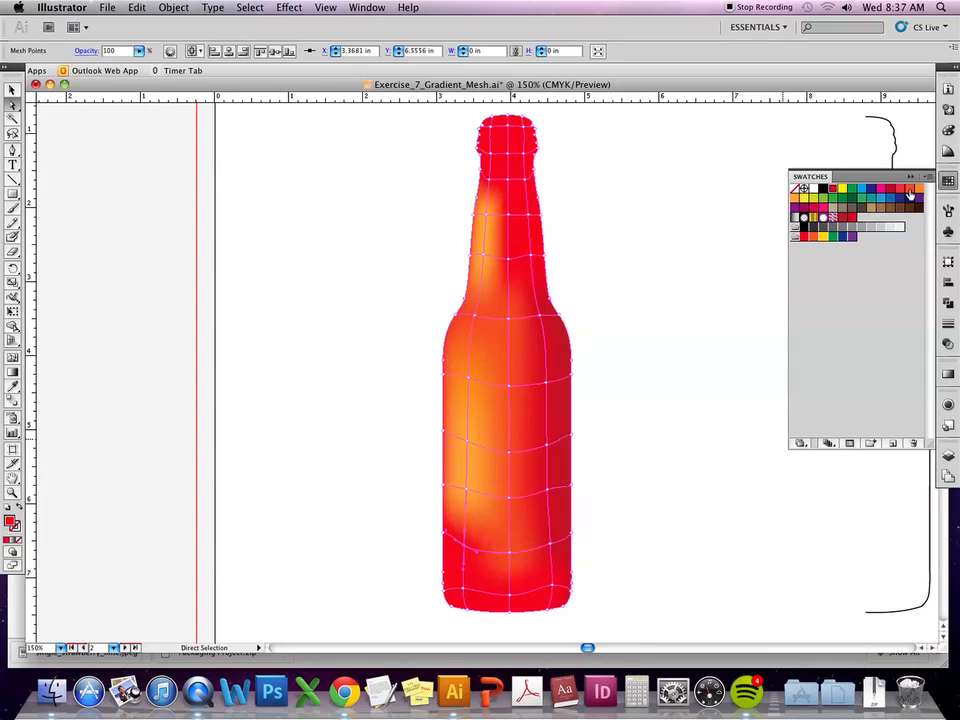
{"action": "left_click", "coordinate": [899, 188]}
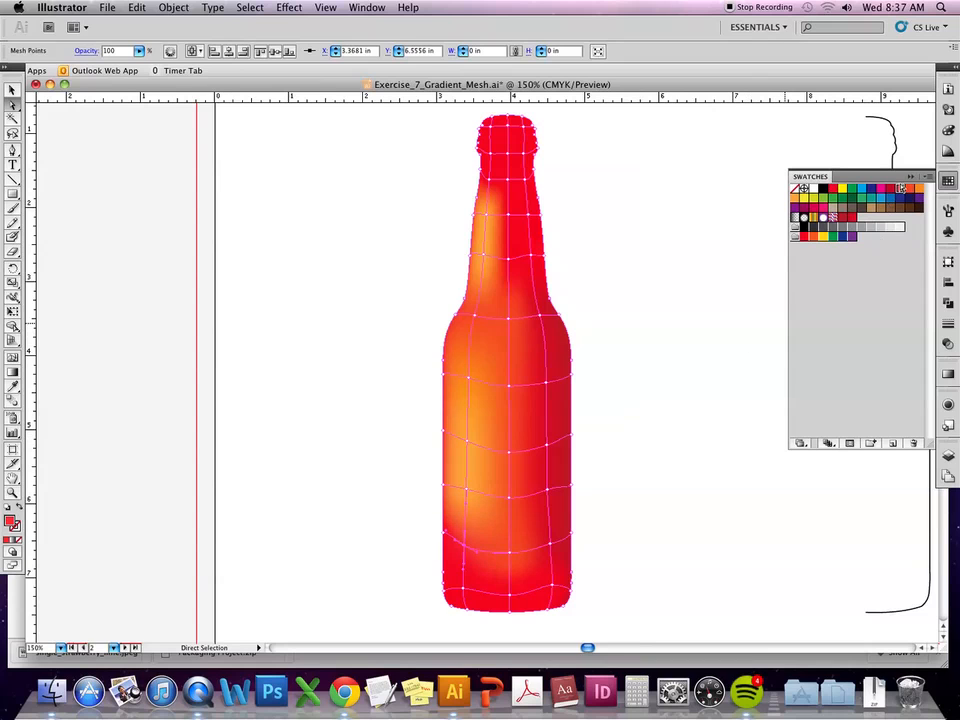
{"action": "left_click", "coordinate": [609, 482]}
{"action": "left_click", "coordinate": [553, 554]}
{"action": "left_click", "coordinate": [671, 463]}
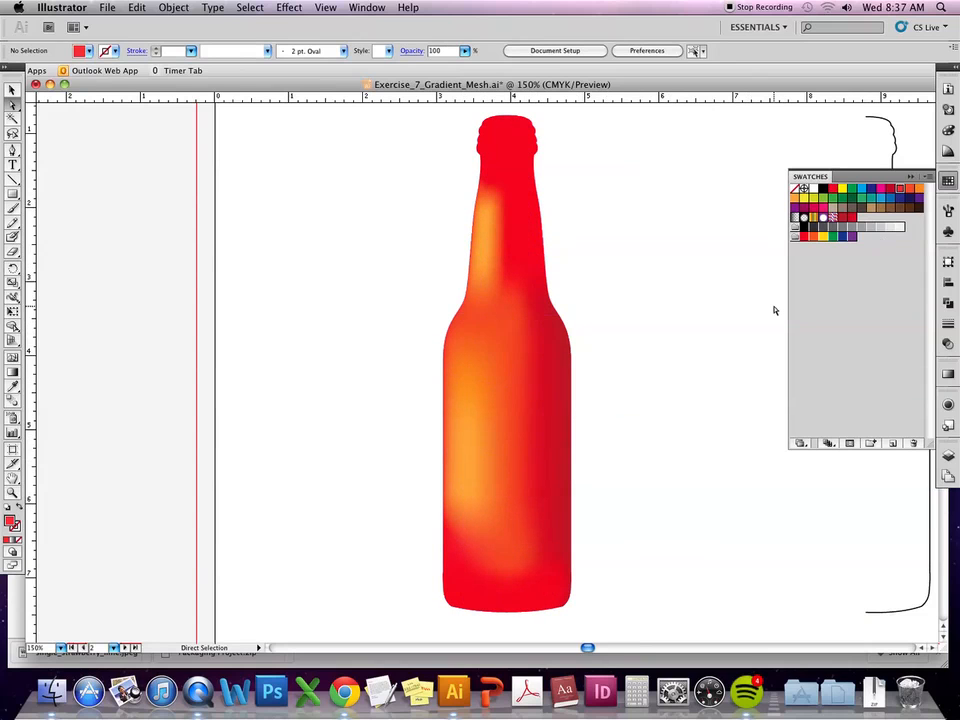
Make Layer 2 visible to show the finished example bottles on the first artboard.
{"action": "key", "text": "super+minus"}
{"action": "key", "text": "super+minus"}
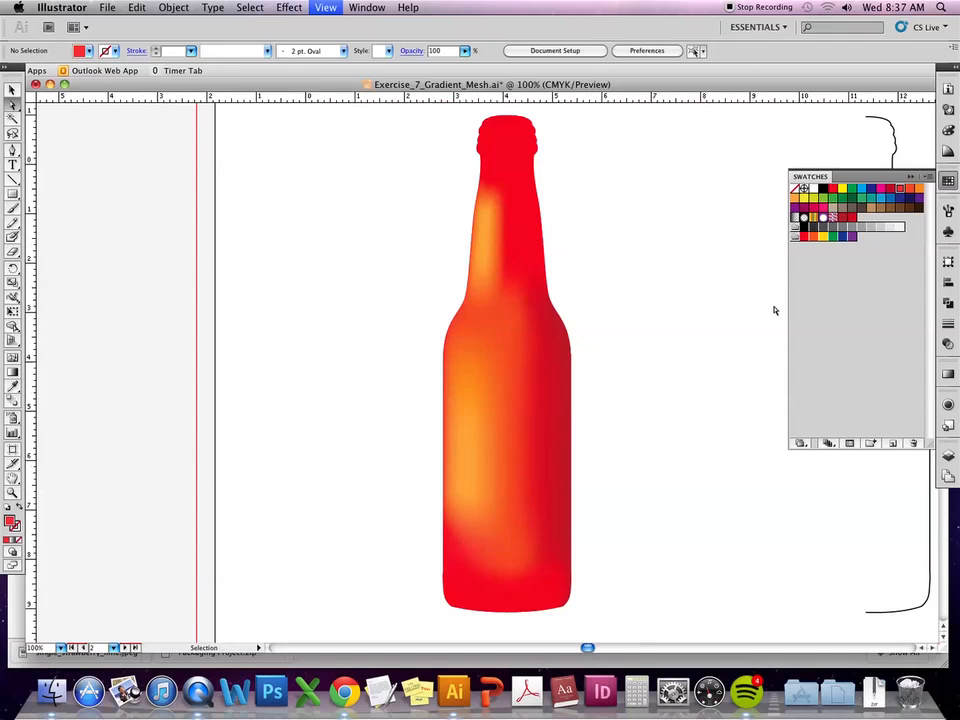
{"action": "left_click_drag", "start_coordinate": [611, 246], "coordinate": [603, 526]}
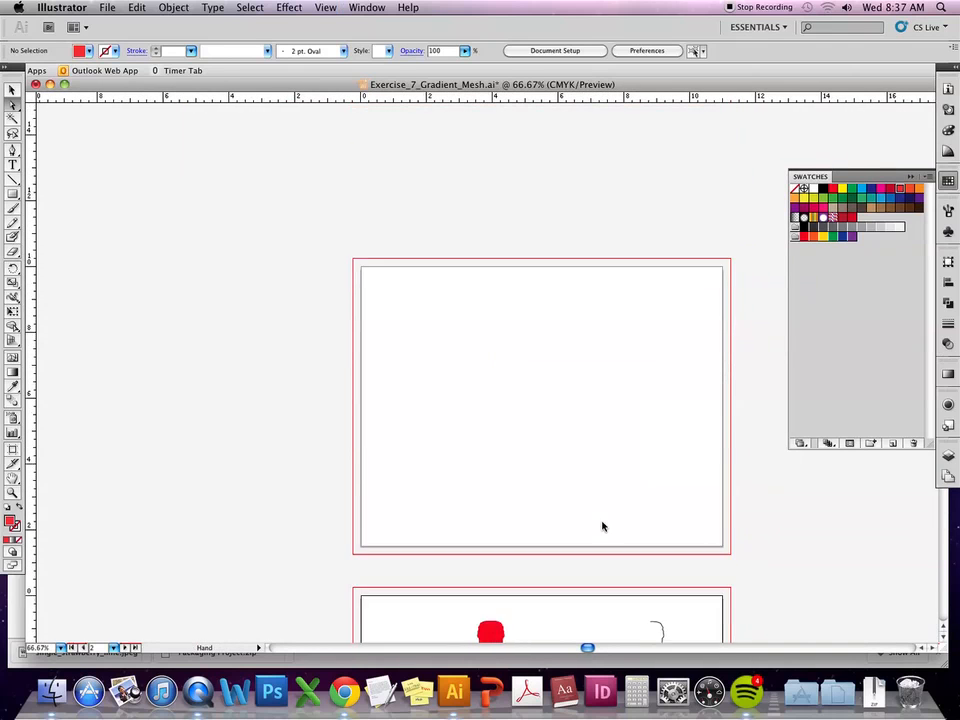
{"action": "left_click", "coordinate": [948, 456]}
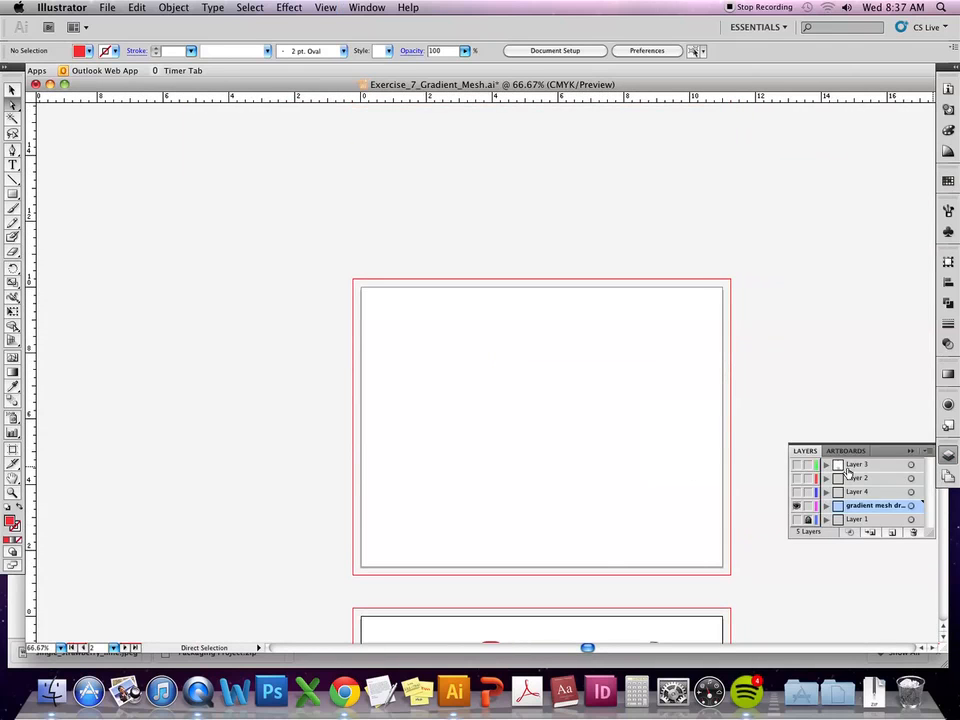
{"action": "left_click", "coordinate": [796, 478]}
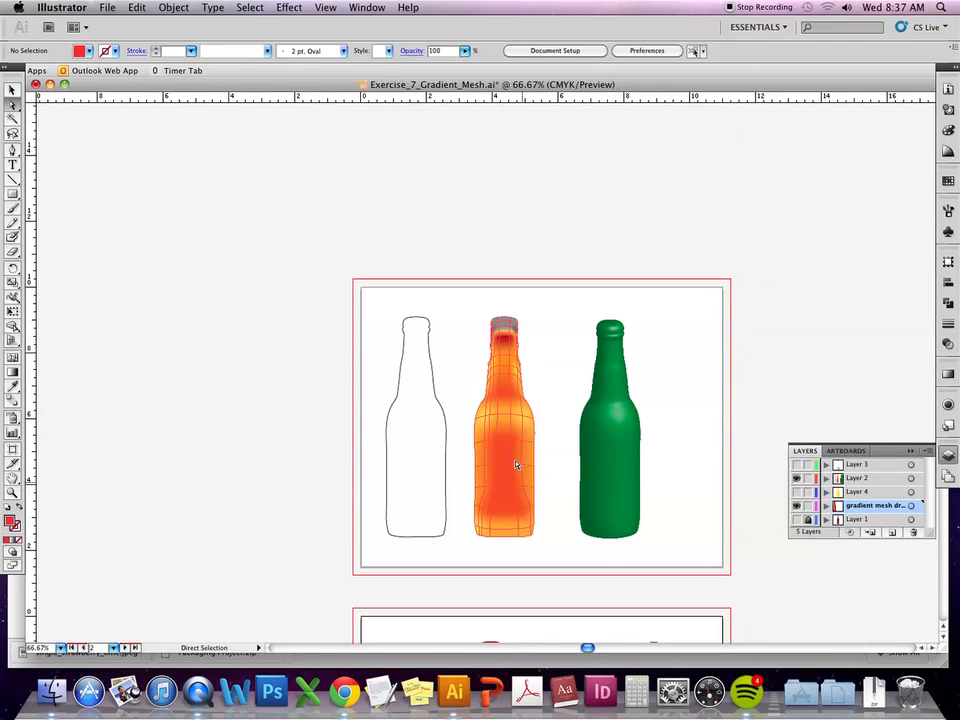
{"action": "scroll", "coordinate": [799, 399], "scroll_direction": "down", "scroll_amount": 5}
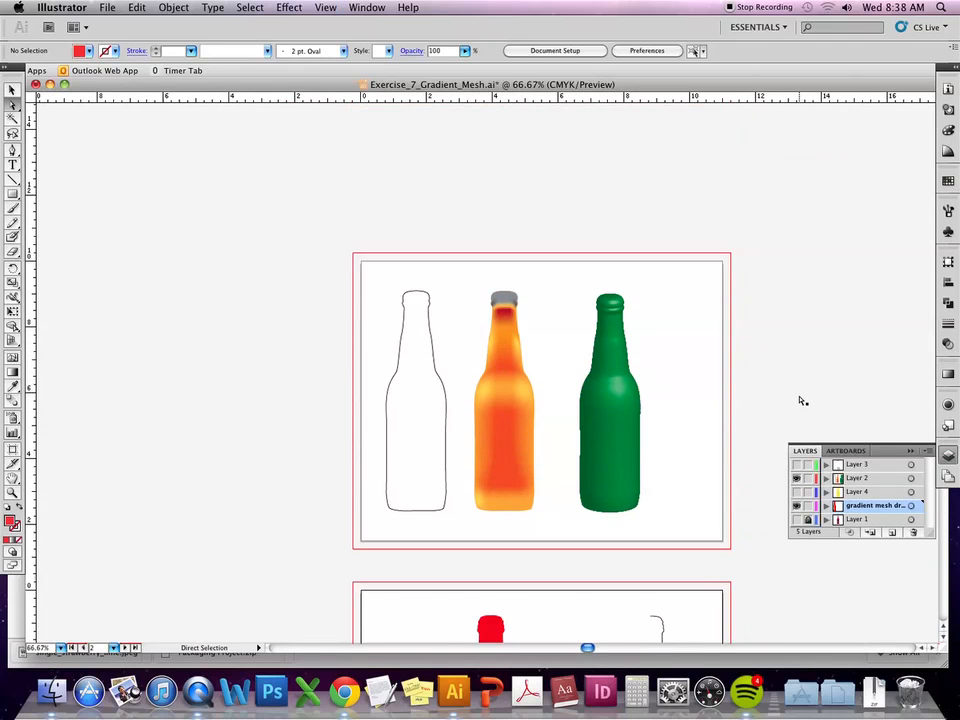
Place a copy of the orange example bottle beside the red bottle on the second artboard for comparison, and clear the selection.
{"action": "left_click", "coordinate": [508, 229]}
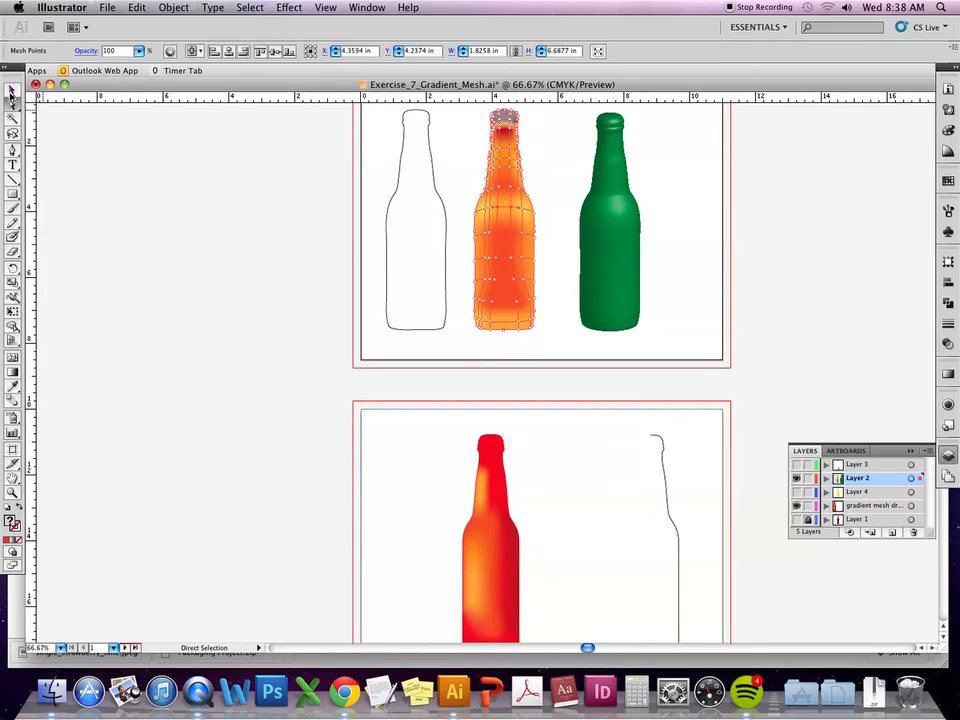
{"action": "left_click_drag", "start_coordinate": [493, 223], "coordinate": [417, 549]}
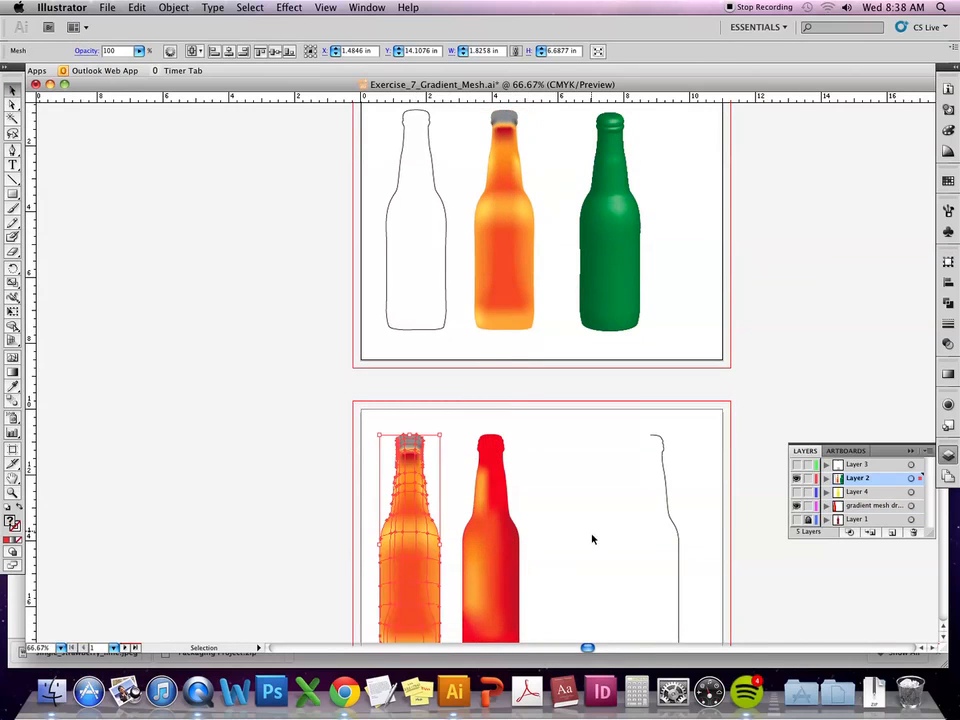
{"action": "left_click_drag", "start_coordinate": [593, 538], "coordinate": [632, 388]}
{"action": "key", "text": "super+equal"}
{"action": "key", "text": "super+equal"}
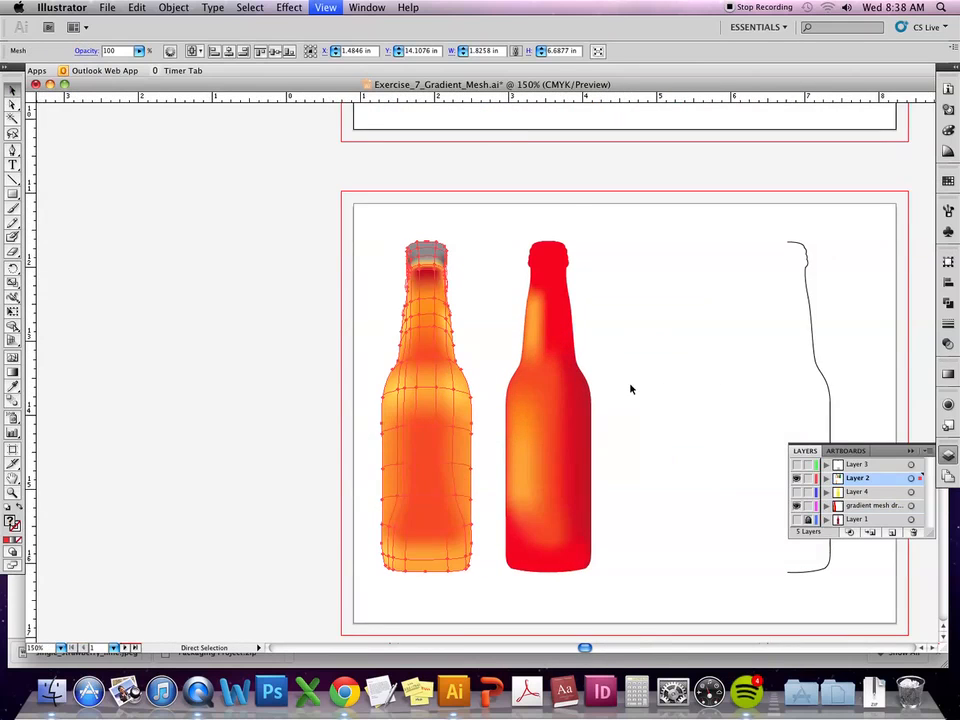
{"action": "key", "text": "super+shift+a"}
{"action": "left_click_drag", "start_coordinate": [518, 356], "coordinate": [514, 321]}
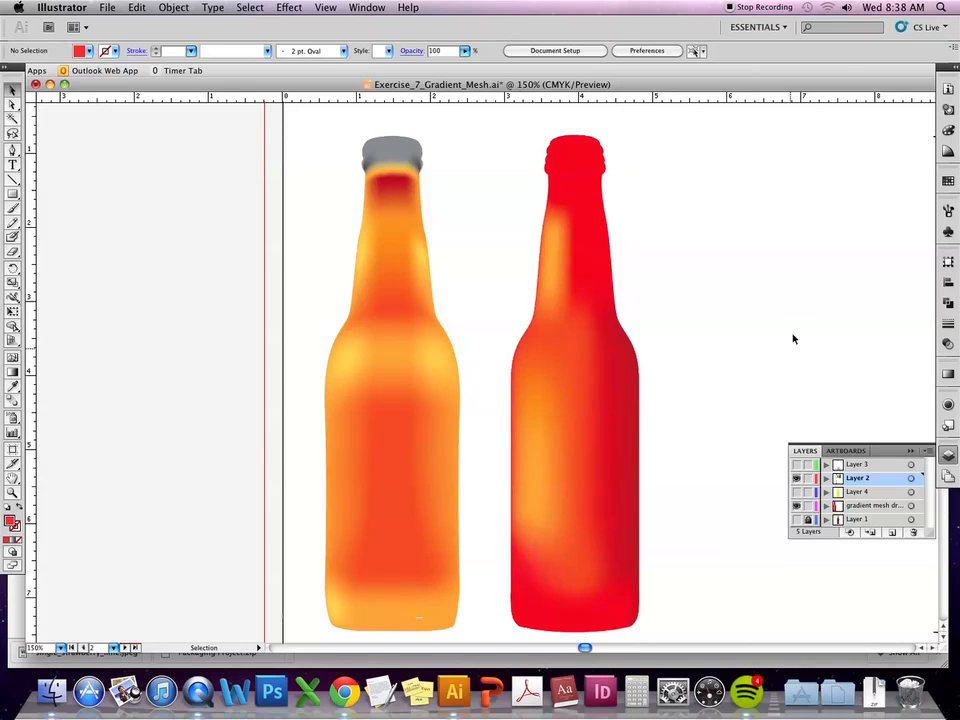
{"action": "left_click_drag", "start_coordinate": [816, 302], "coordinate": [528, 304]}
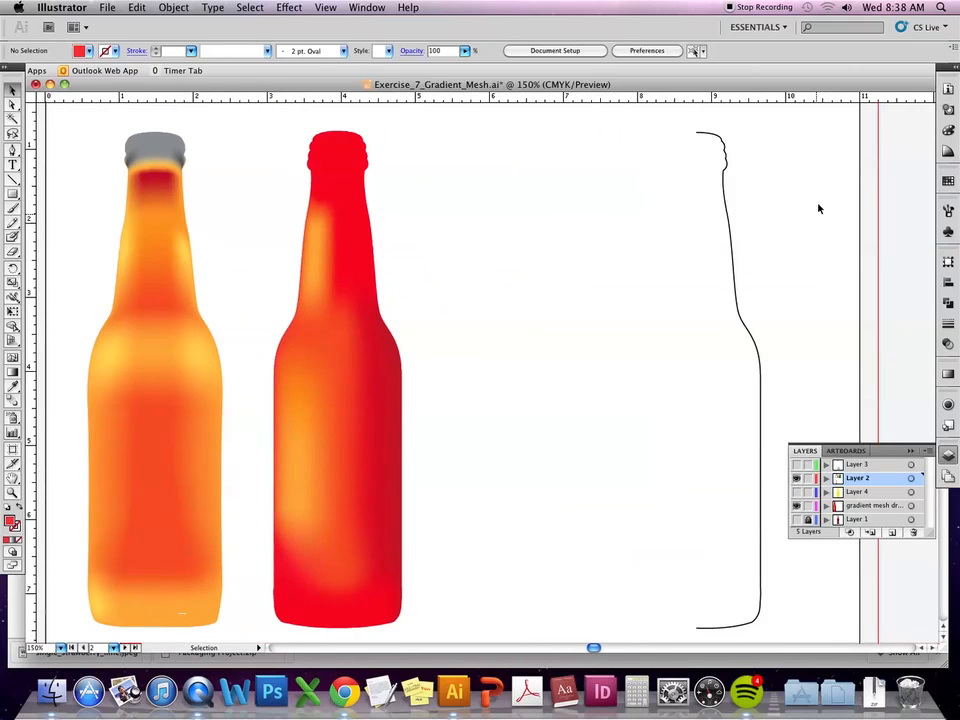
Place a duplicate of the half-bottle outline off the artboard's right side, and shift the outline remaining on the artboard slightly left.
{"action": "left_click", "coordinate": [733, 259]}
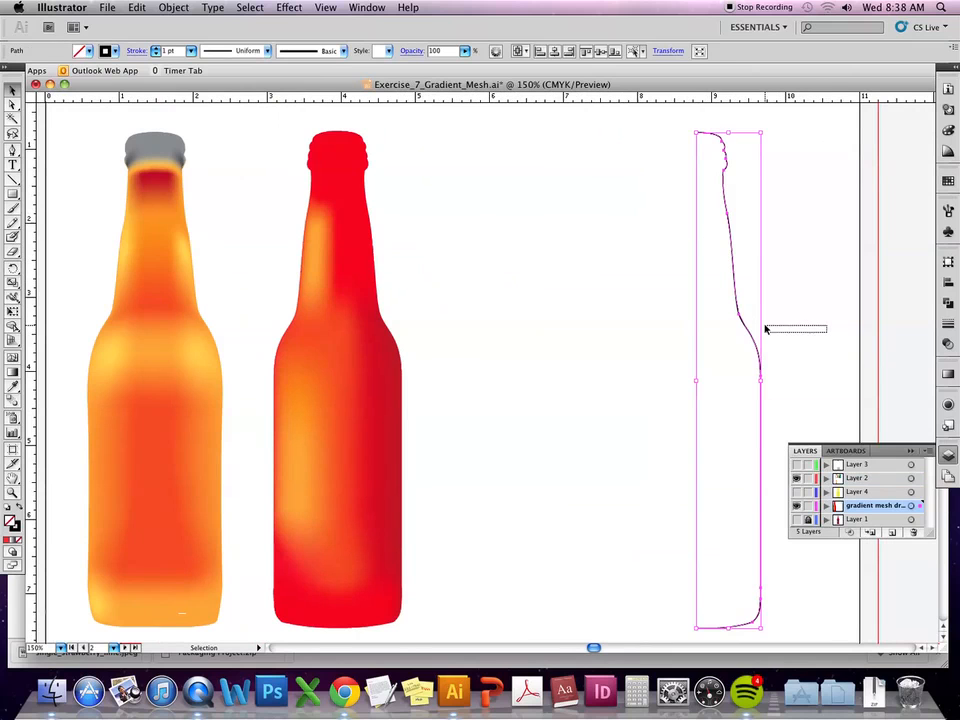
{"action": "left_click", "coordinate": [832, 314]}
{"action": "left_click_drag", "start_coordinate": [825, 328], "coordinate": [794, 327]}
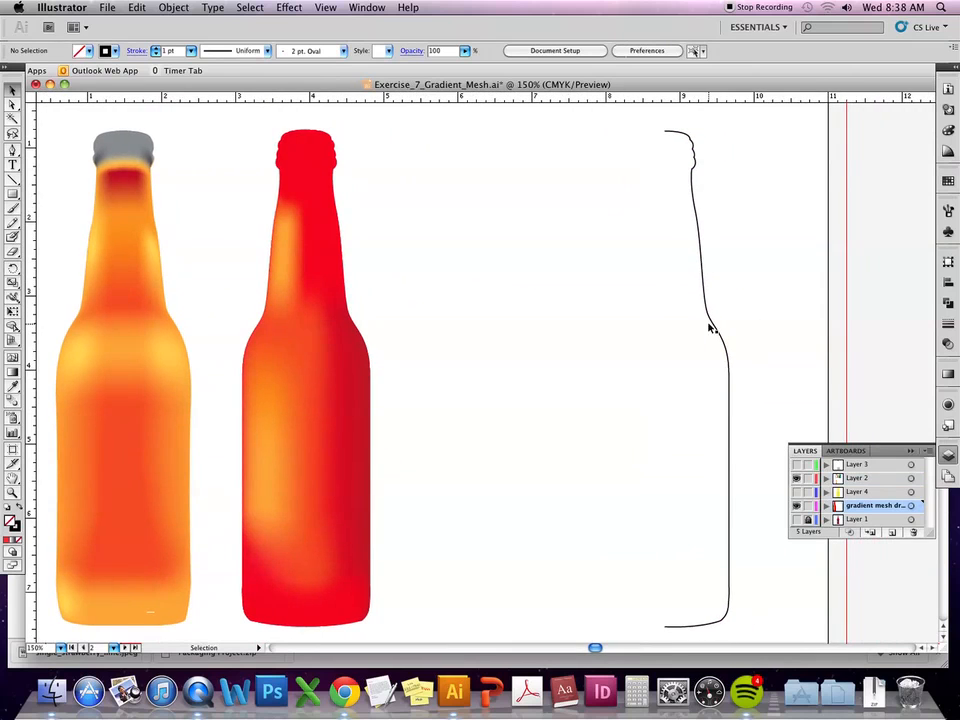
{"action": "left_click", "coordinate": [711, 324]}
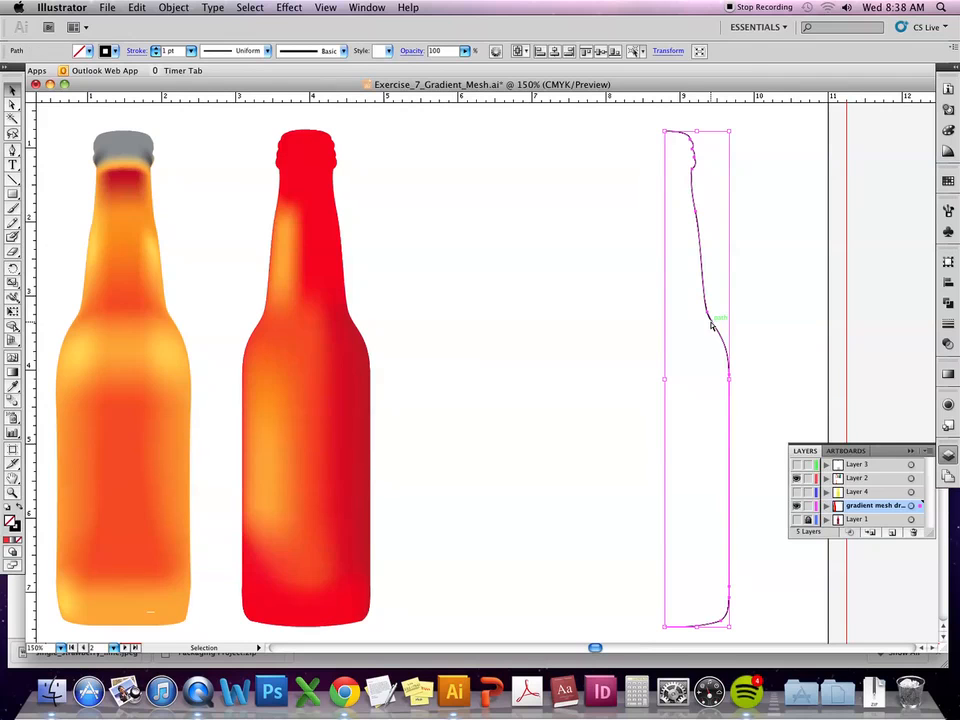
{"action": "key", "text": "super+c"}
{"action": "left_click_drag", "start_coordinate": [708, 307], "coordinate": [922, 316]}
{"action": "left_click", "coordinate": [716, 330]}
{"action": "left_click_drag", "start_coordinate": [716, 330], "coordinate": [671, 300]}
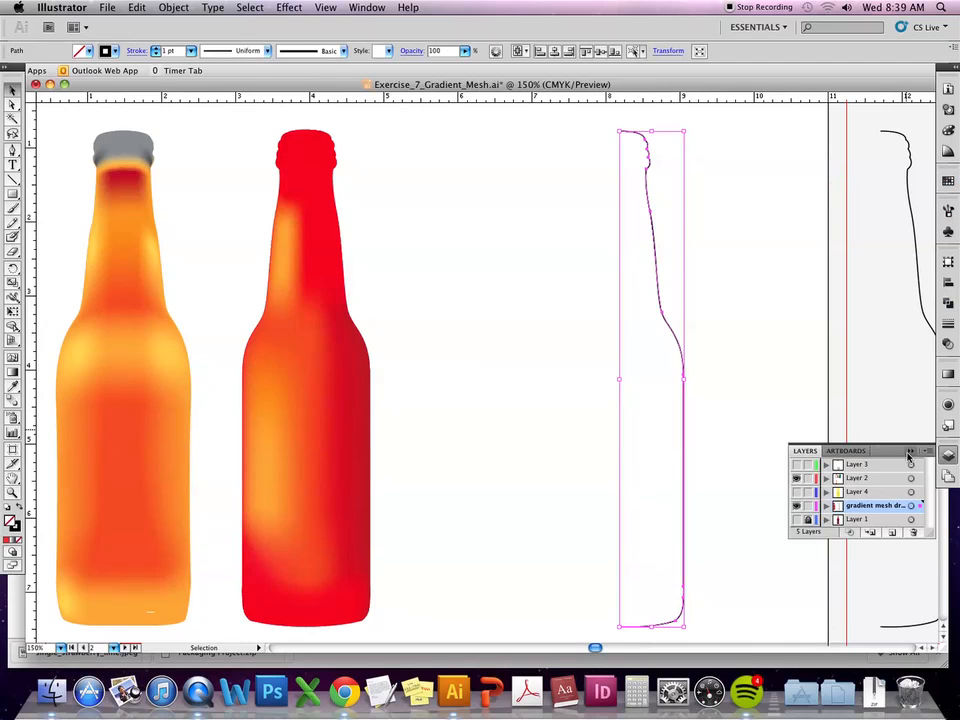
Fill the half-bottle outline on the artboard with blue and give it no stroke.
{"action": "left_click", "coordinate": [948, 180]}
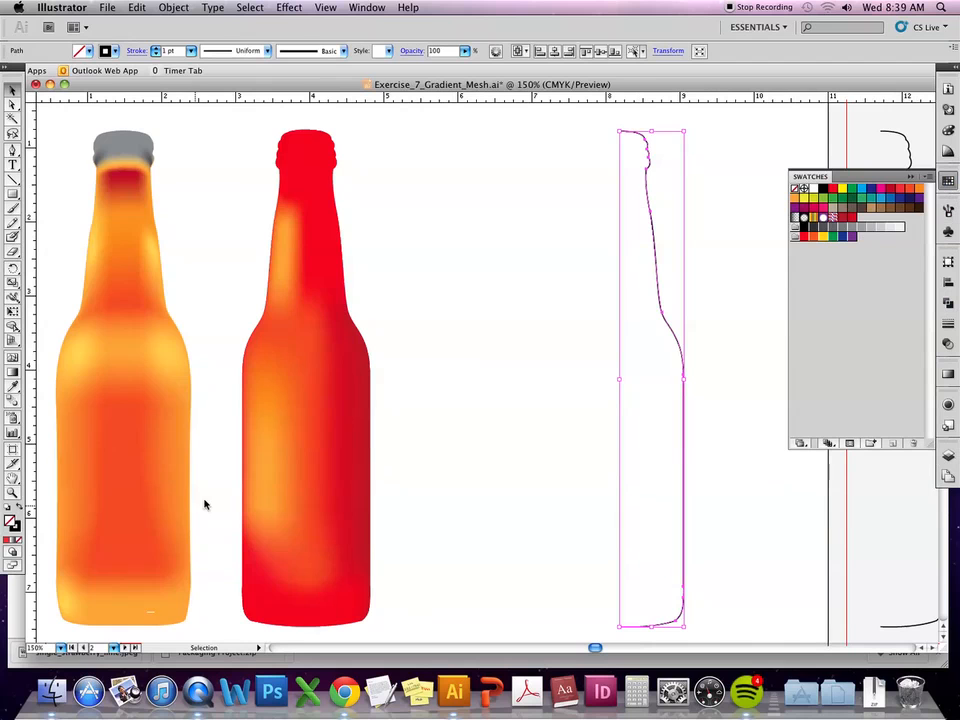
{"action": "left_click", "coordinate": [862, 188]}
{"action": "left_click", "coordinate": [15, 528]}
{"action": "left_click", "coordinate": [18, 540]}
{"action": "left_click", "coordinate": [727, 72]}
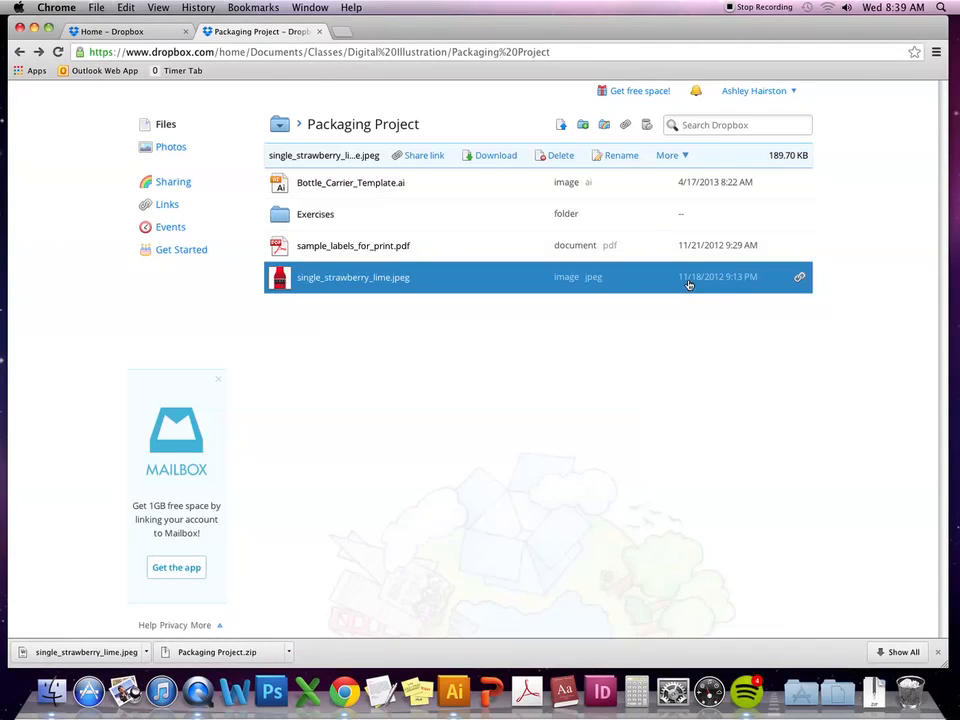
{"action": "key", "text": "super+Tab"}
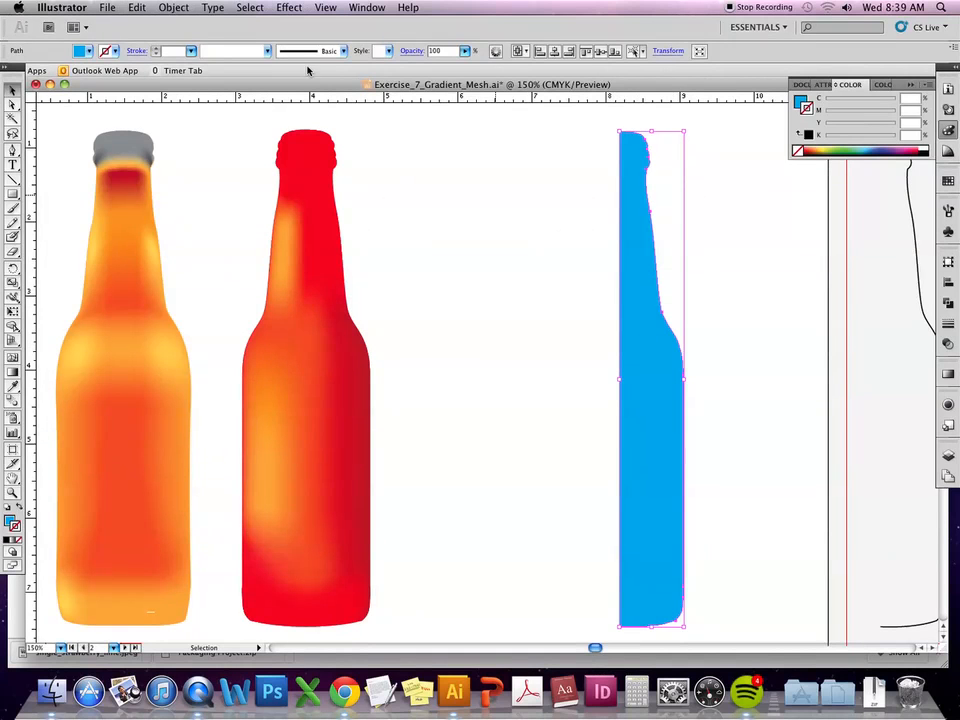
Start a 3D Revolve effect on the blue half-bottle with preview on, and rotate it to 13°, 22° and -2°.
{"action": "left_click", "coordinate": [326, 7]}
{"action": "mouse_move", "coordinate": [292, 7]}
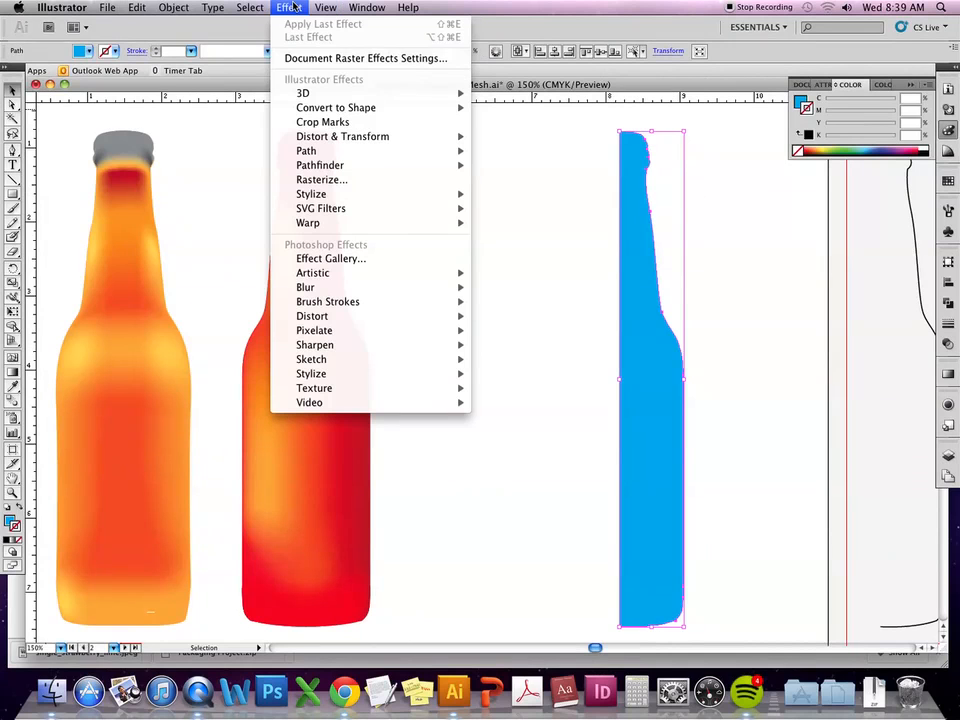
{"action": "mouse_move", "coordinate": [299, 93]}
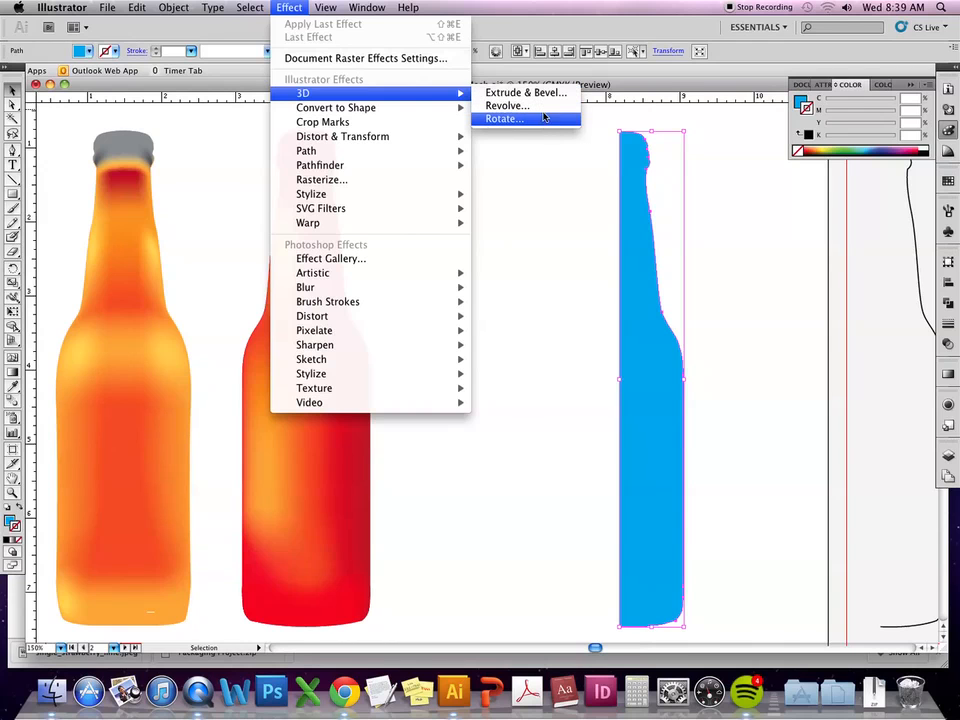
{"action": "left_click", "coordinate": [506, 106]}
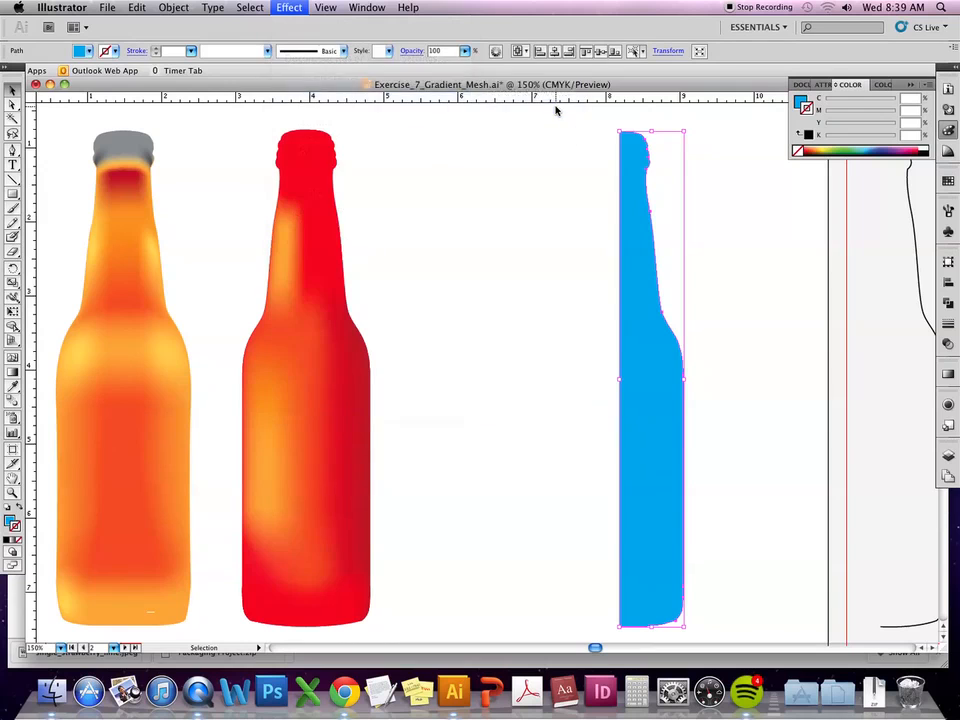
{"action": "left_click_drag", "start_coordinate": [471, 67], "coordinate": [356, 285]}
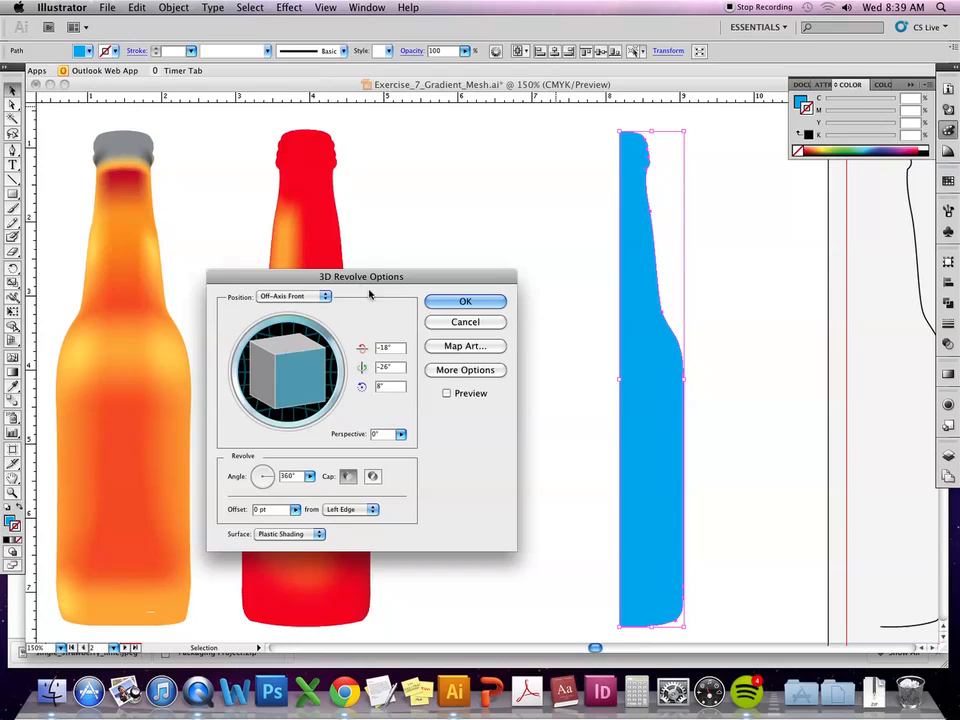
{"action": "left_click", "coordinate": [447, 394]}
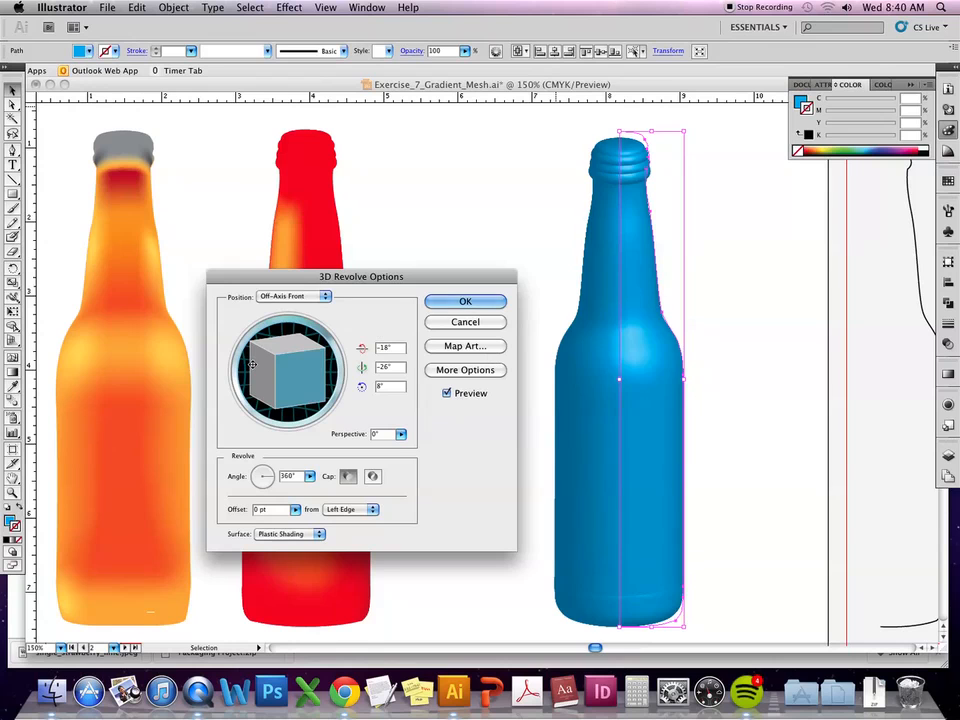
{"action": "left_click_drag", "start_coordinate": [291, 388], "coordinate": [262, 371]}
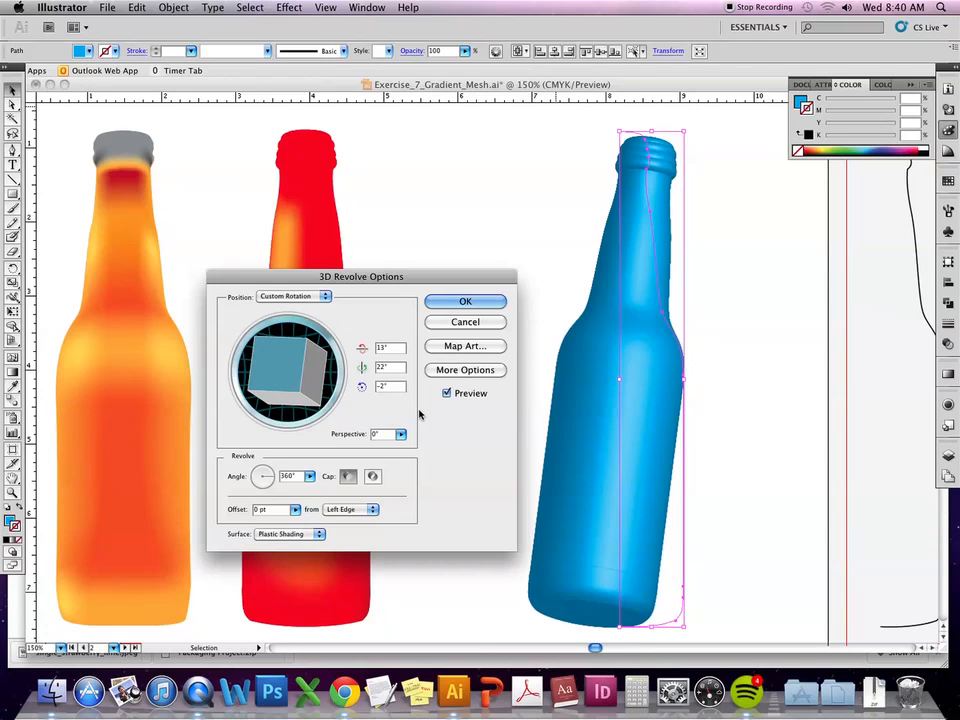
{"action": "left_click_drag", "start_coordinate": [306, 276], "coordinate": [244, 266]}
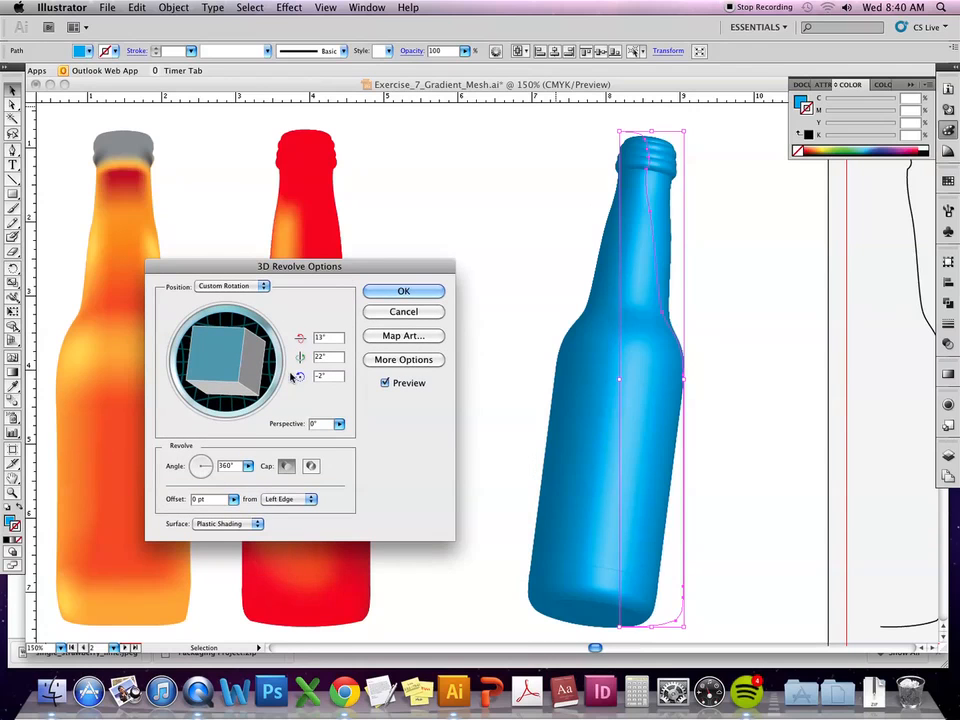
Try the Wireframe and No Shading surfaces on the revolved bottle, and set the surface back to Plastic Shading.
{"action": "left_click", "coordinate": [250, 524]}
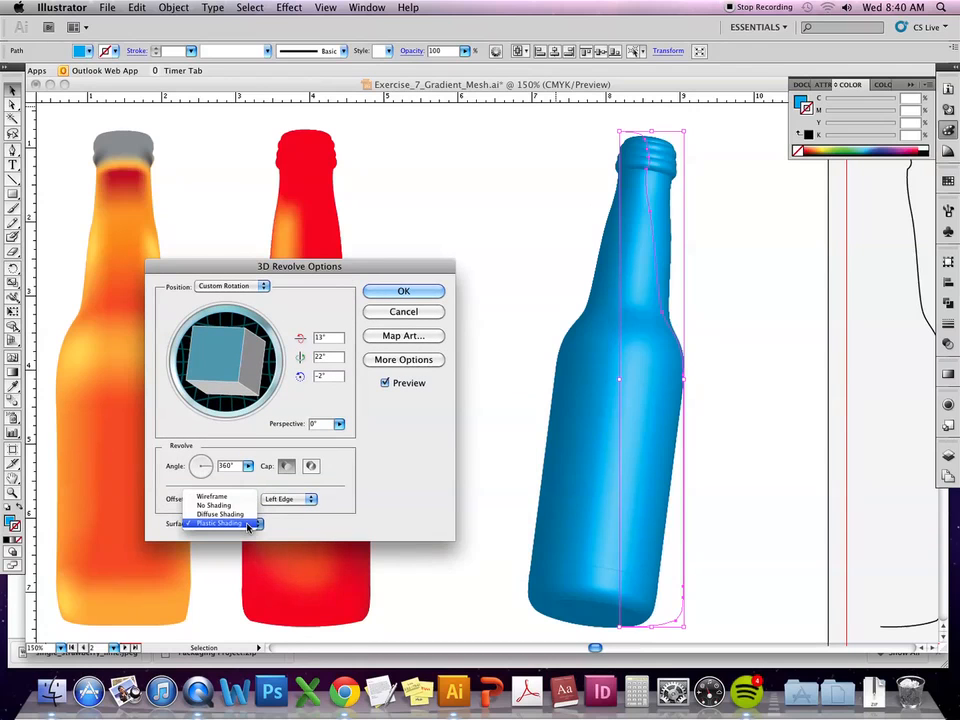
{"action": "left_click", "coordinate": [250, 524]}
{"action": "left_click", "coordinate": [251, 524]}
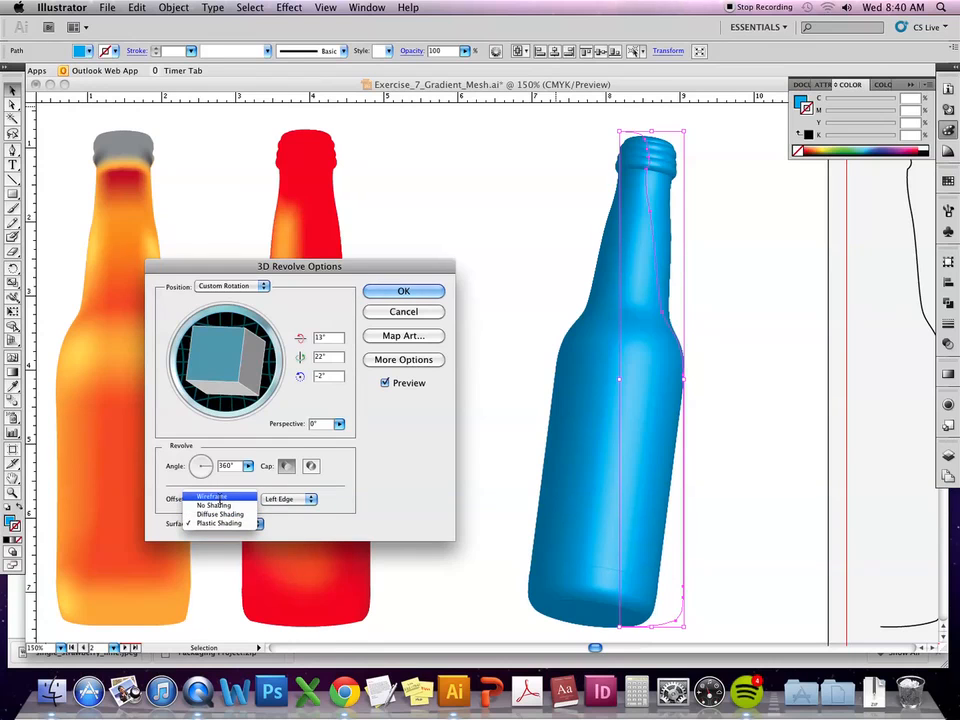
{"action": "left_click", "coordinate": [212, 497]}
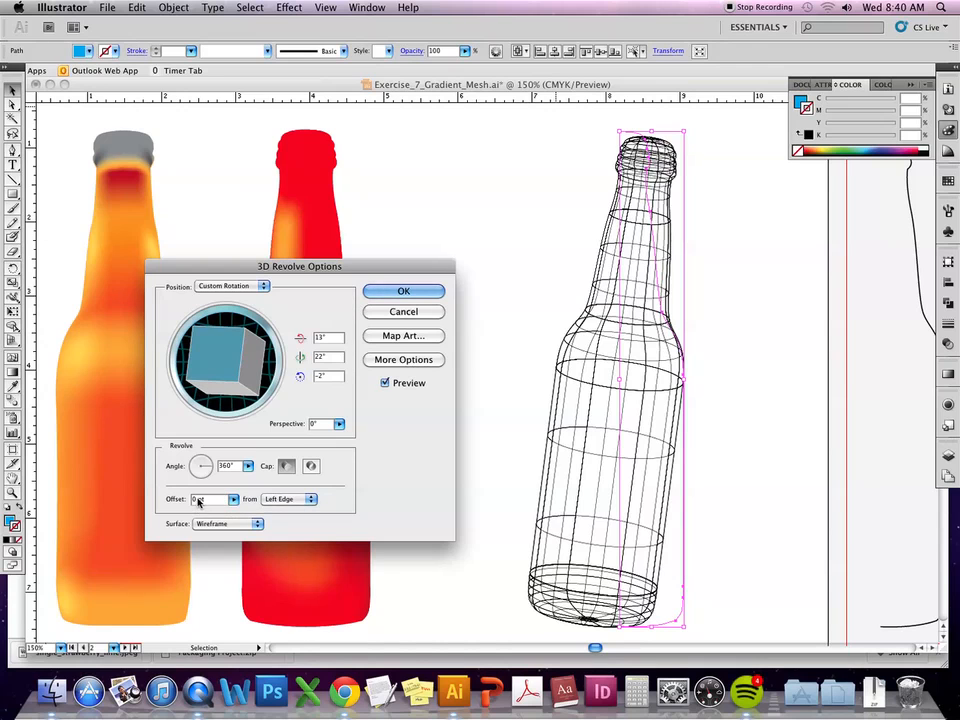
{"action": "left_click", "coordinate": [254, 527]}
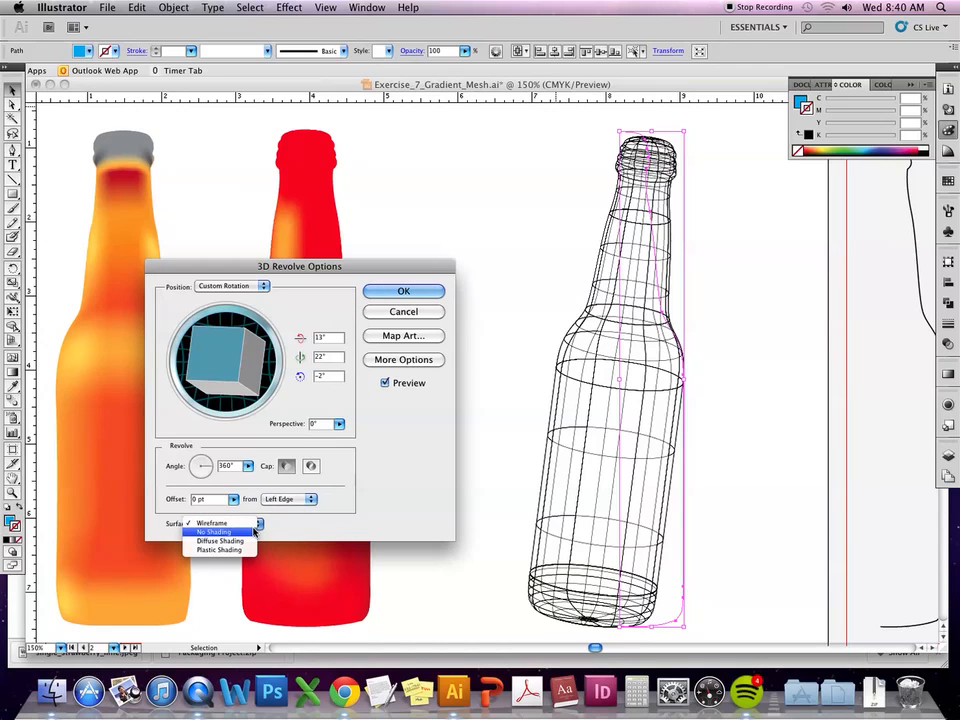
{"action": "left_click", "coordinate": [247, 533]}
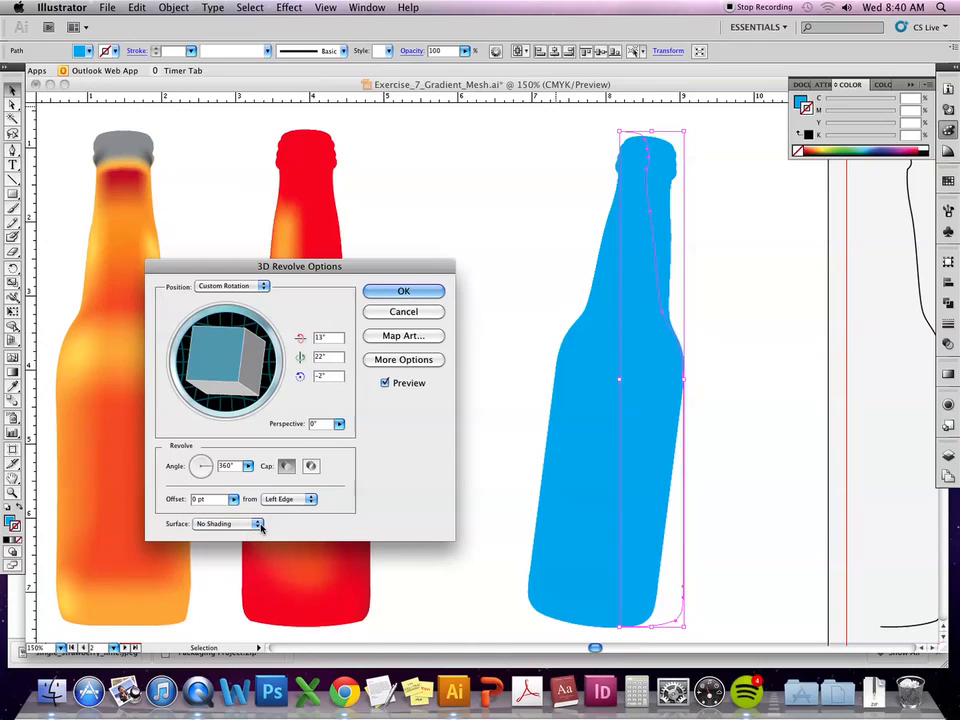
{"action": "left_click", "coordinate": [259, 526]}
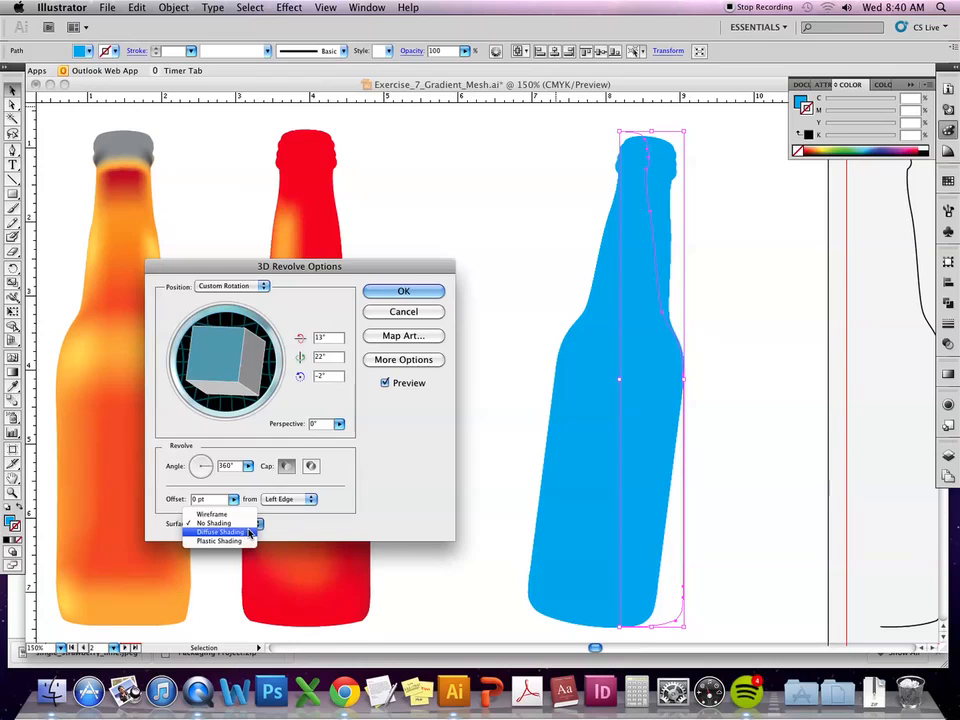
{"action": "left_click", "coordinate": [244, 542]}
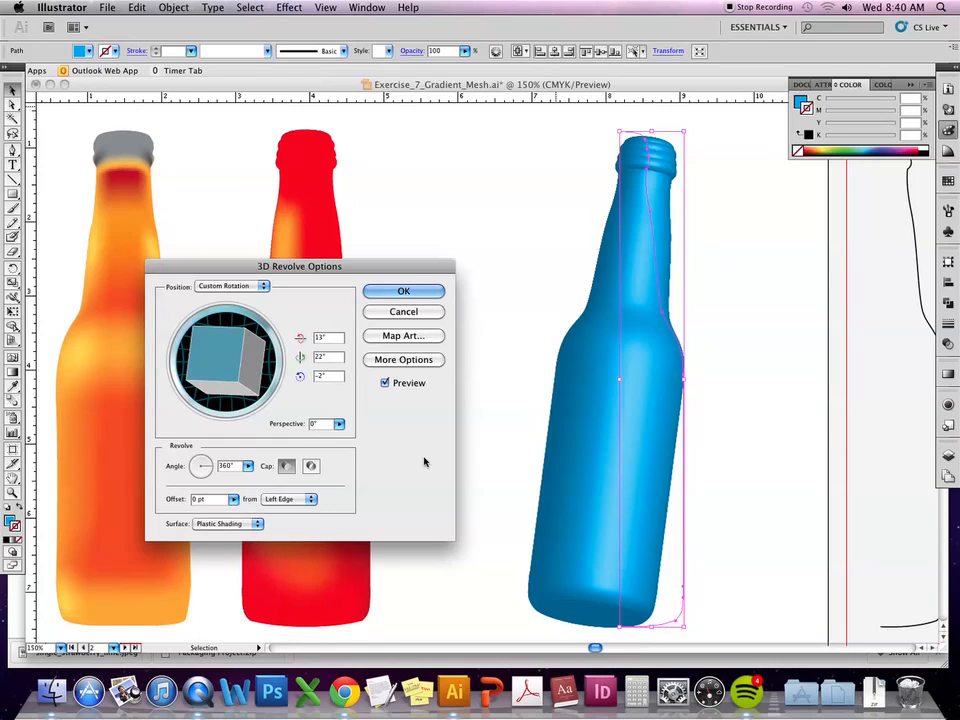
Apply the 3D Revolve with a rotation of -14°, 26° and -7°, and move the blue bottle closer to the red one.
{"action": "left_click_drag", "start_coordinate": [218, 366], "coordinate": [208, 388]}
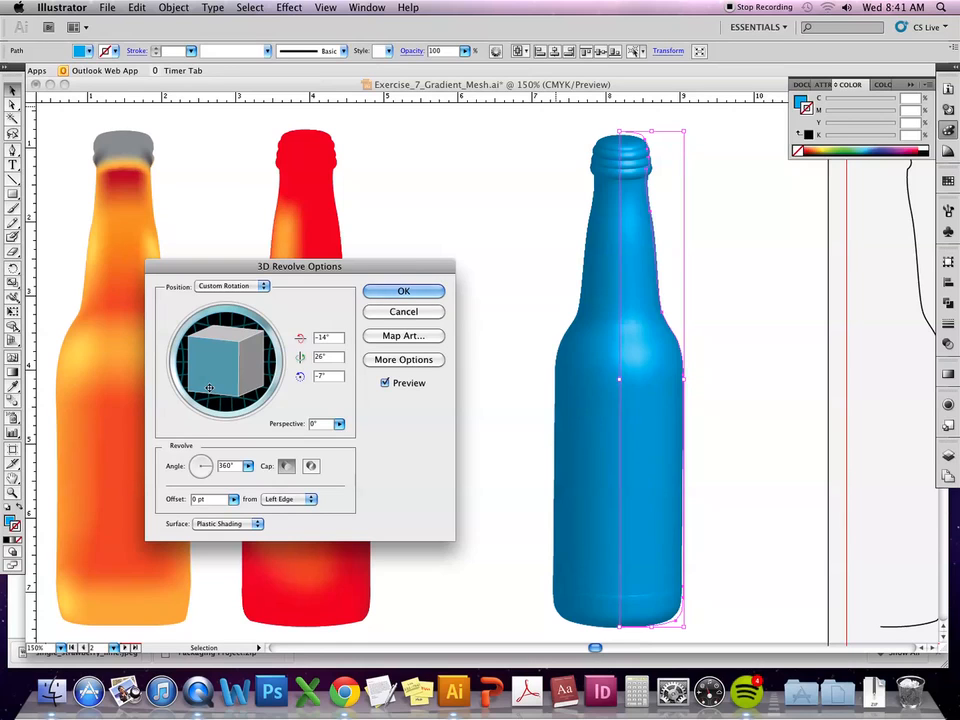
{"action": "left_click", "coordinate": [410, 291]}
{"action": "left_click", "coordinate": [795, 433]}
{"action": "left_click", "coordinate": [661, 474]}
{"action": "scroll", "coordinate": [600, 470], "scroll_direction": "right", "scroll_amount": 3}
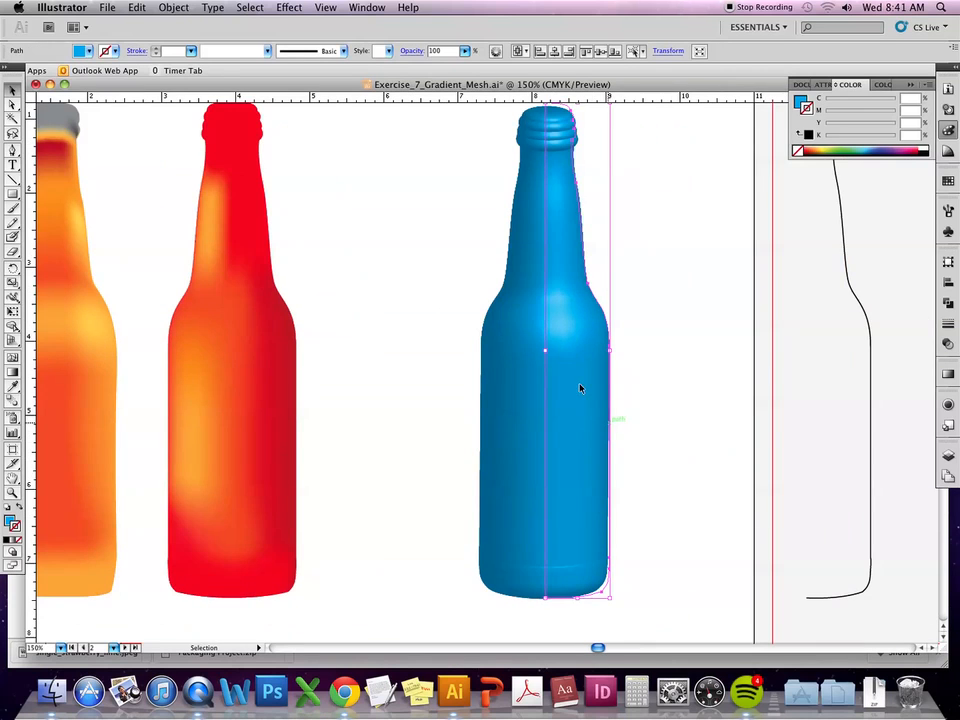
{"action": "left_click", "coordinate": [660, 436]}
{"action": "left_click", "coordinate": [565, 460]}
{"action": "left_click_drag", "start_coordinate": [566, 435], "coordinate": [518, 439]}
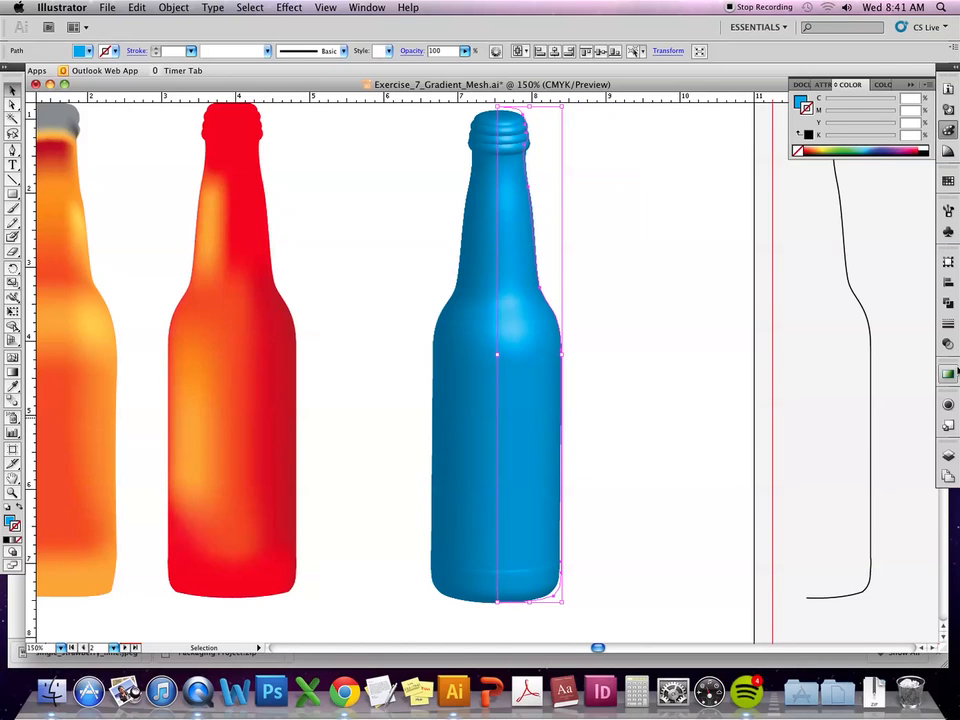
Edit the blue bottle's applied 3D Revolve effect to a rotation of -15°, 20° and -4°, and clear the selection.
{"action": "left_click", "coordinate": [949, 404]}
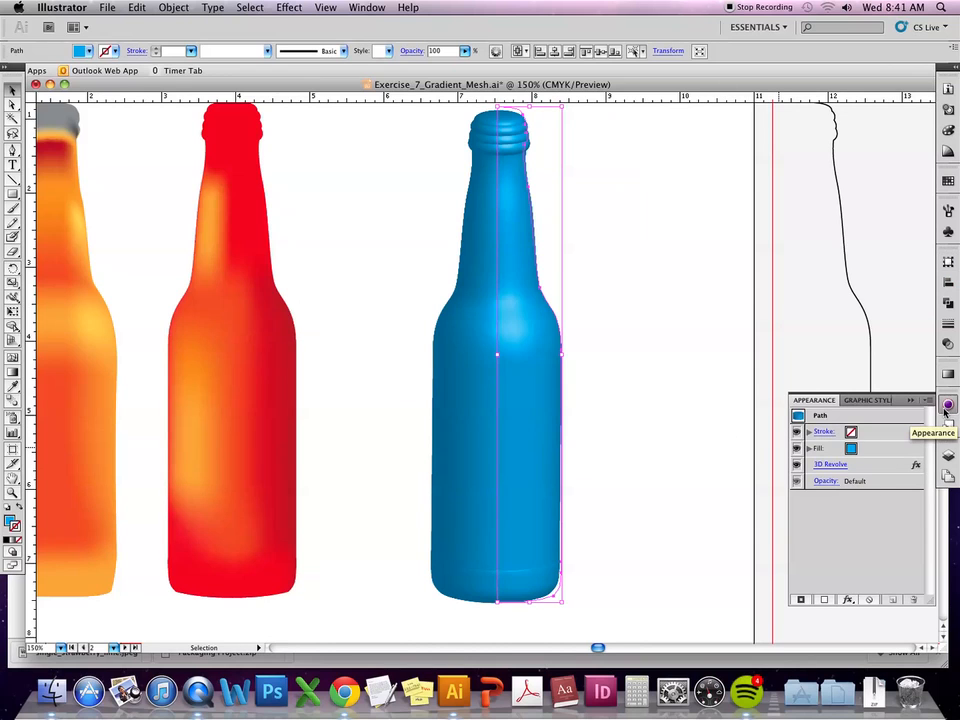
{"action": "left_click", "coordinate": [822, 466]}
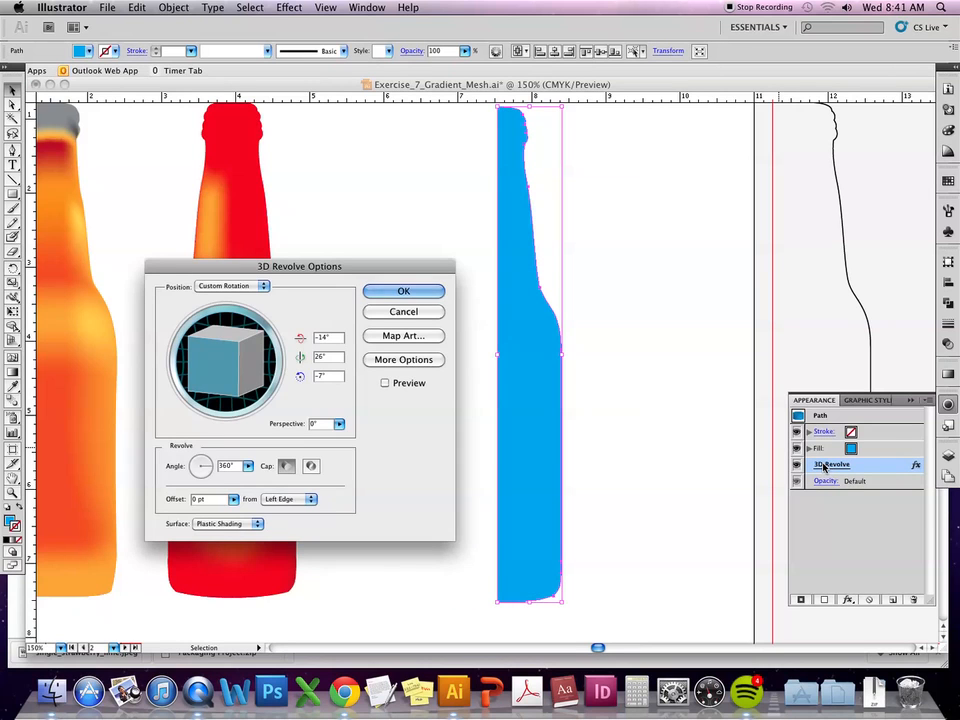
{"action": "left_click", "coordinate": [408, 378]}
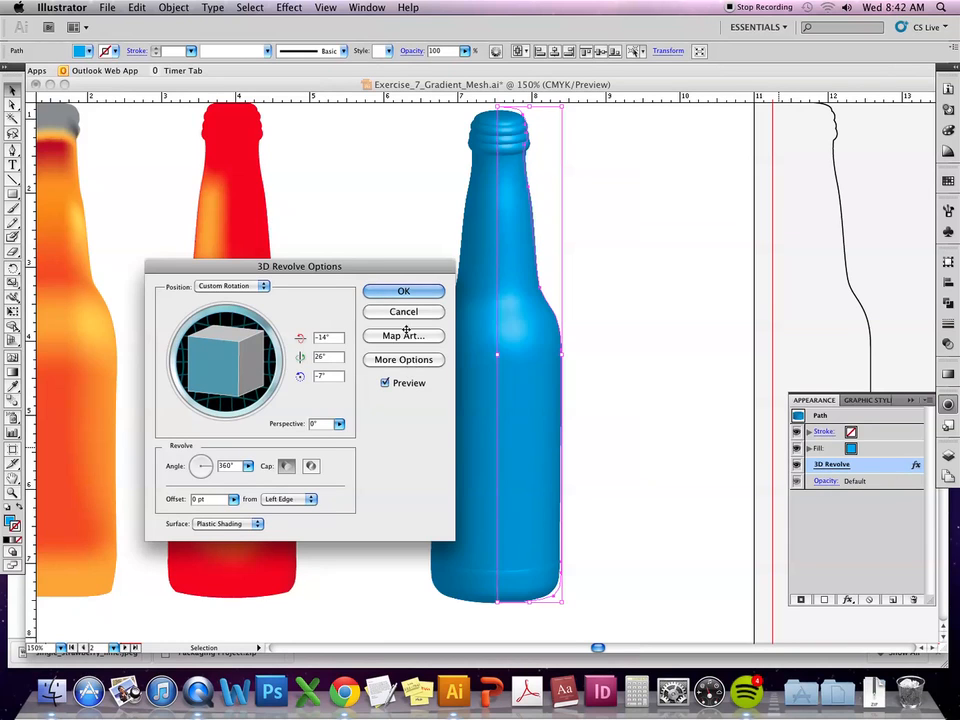
{"action": "left_click_drag", "start_coordinate": [205, 355], "coordinate": [192, 371]}
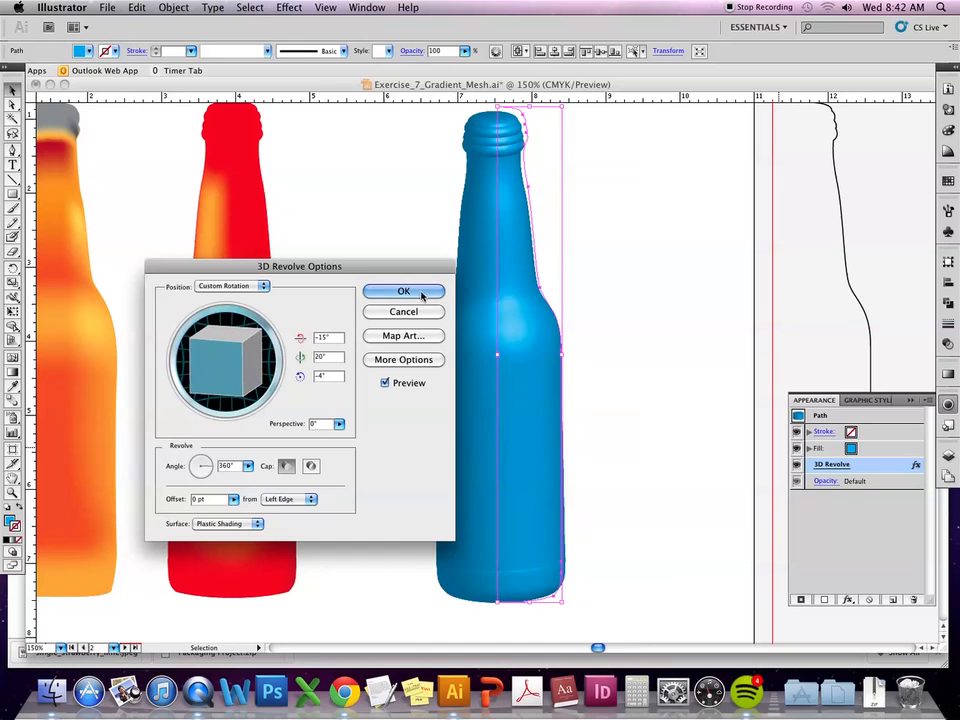
{"action": "left_click", "coordinate": [424, 290]}
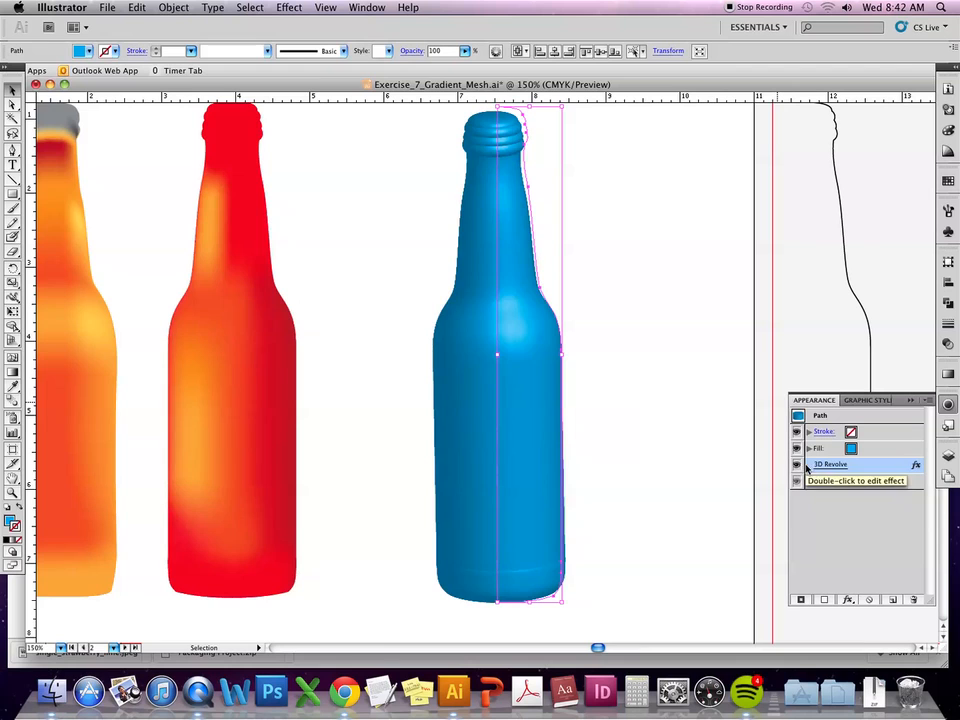
{"action": "left_click", "coordinate": [797, 466]}
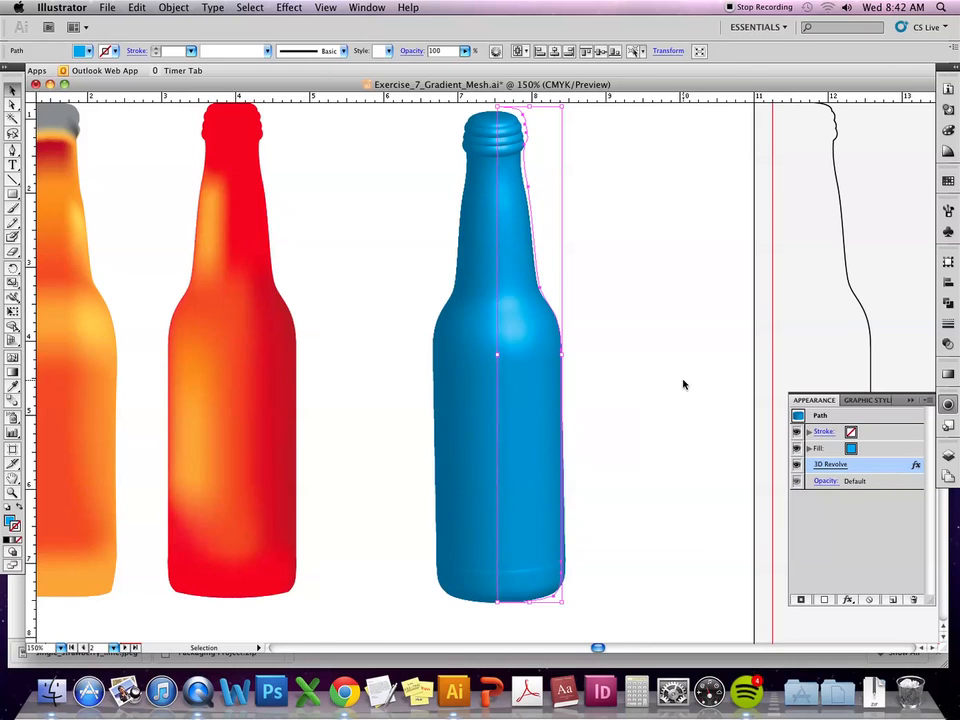
{"action": "left_click", "coordinate": [684, 384]}
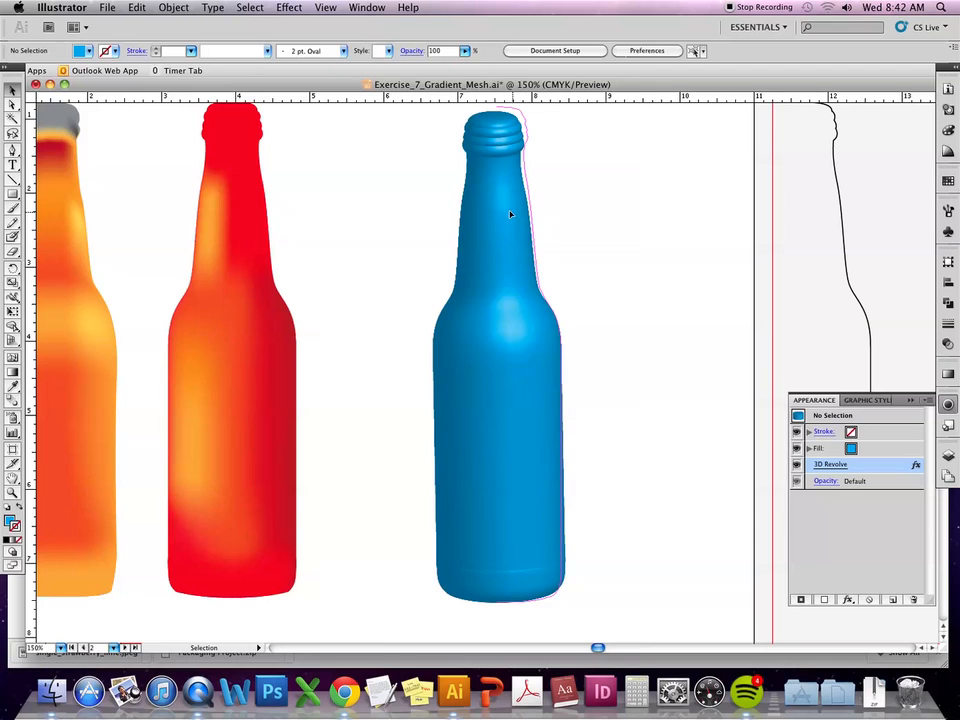
{"action": "left_click", "coordinate": [510, 214]}
{"action": "left_click", "coordinate": [634, 386]}
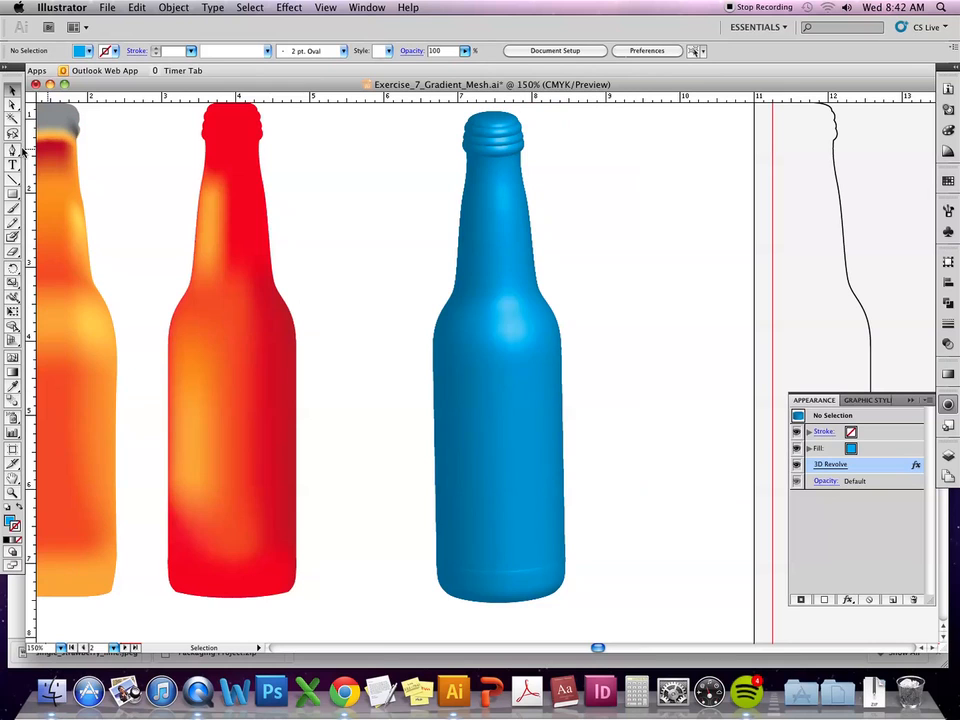
Add a new layer named "labels" above the gradient mesh drawing layer, and lock the gradient mesh layer.
{"action": "left_click", "coordinate": [12, 148]}
{"action": "scroll", "coordinate": [371, 437], "scroll_direction": "left", "scroll_amount": 4}
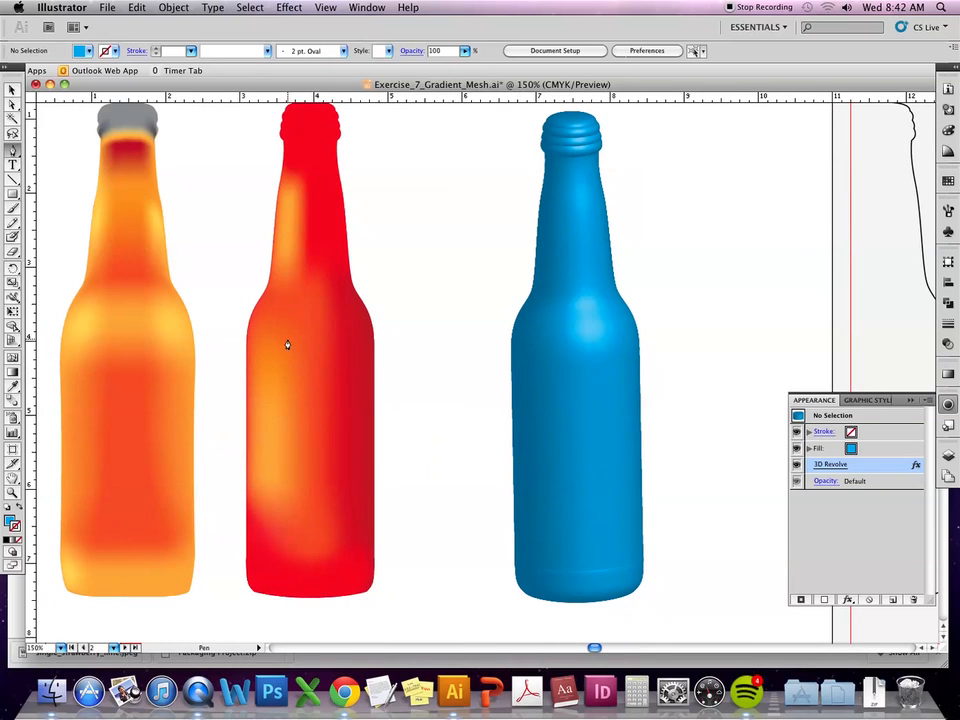
{"action": "scroll", "coordinate": [181, 355], "scroll_direction": "left", "scroll_amount": 6}
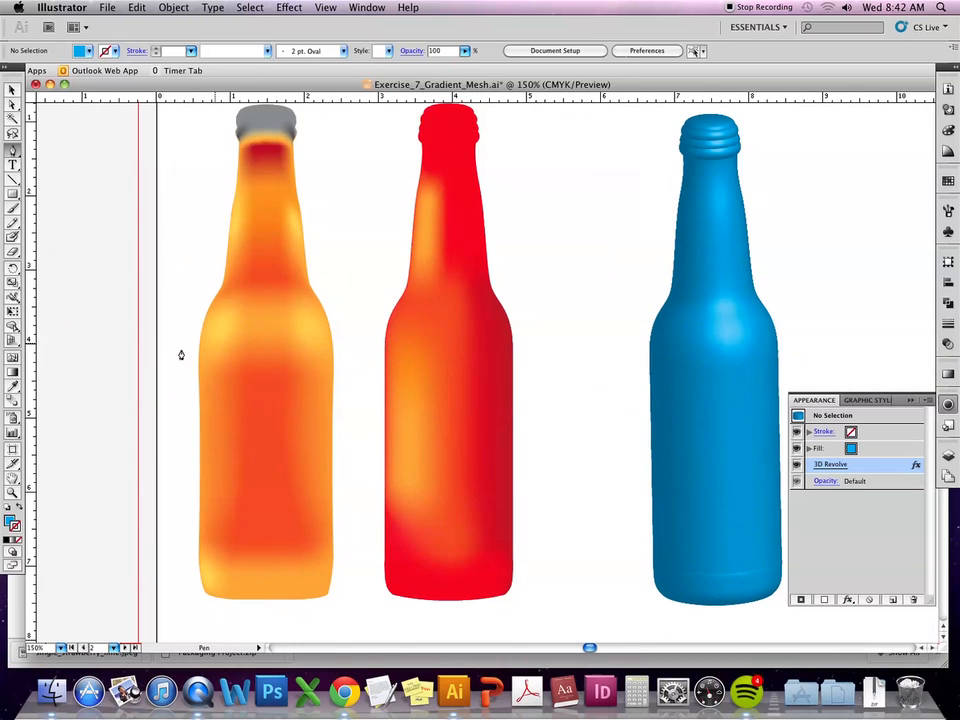
{"action": "left_click", "coordinate": [940, 455]}
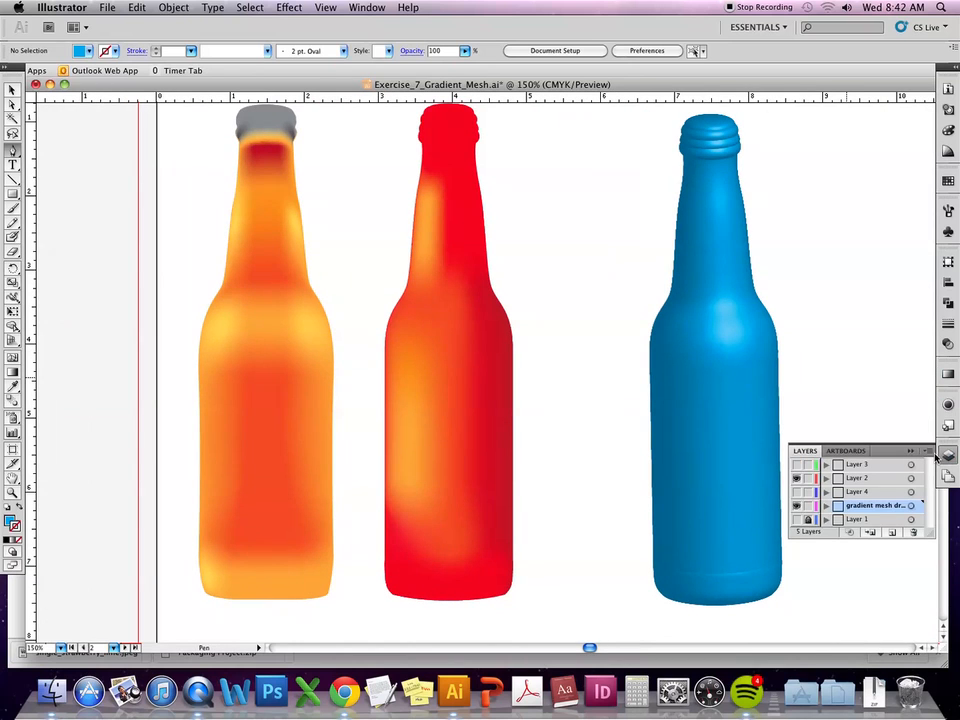
{"action": "left_click", "coordinate": [892, 532]}
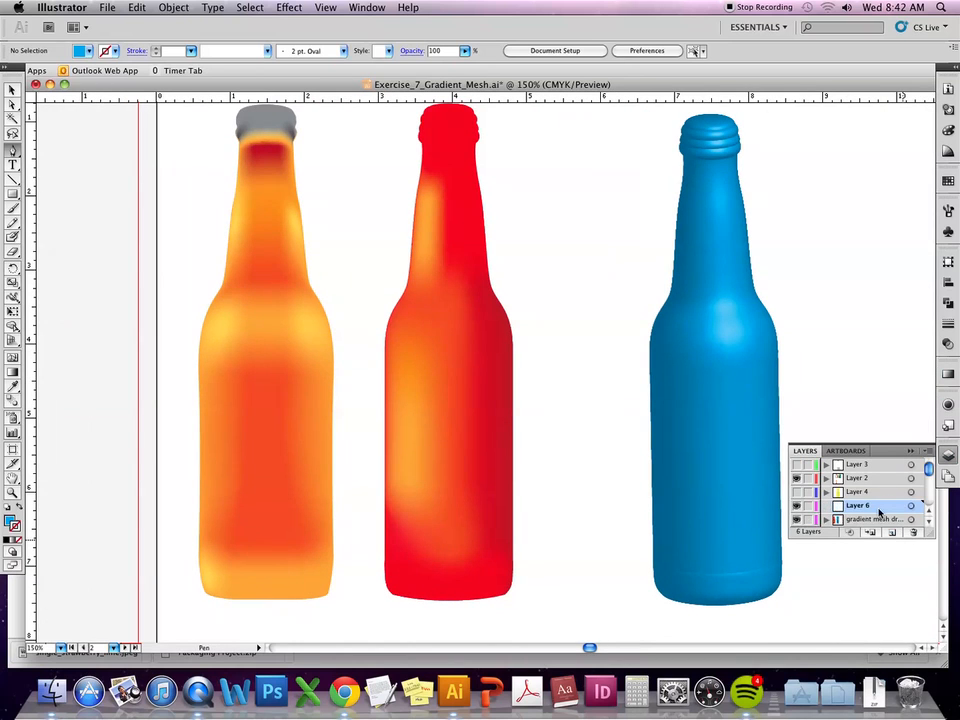
{"action": "double_click", "coordinate": [862, 506]}
{"action": "type", "text": "labels"}
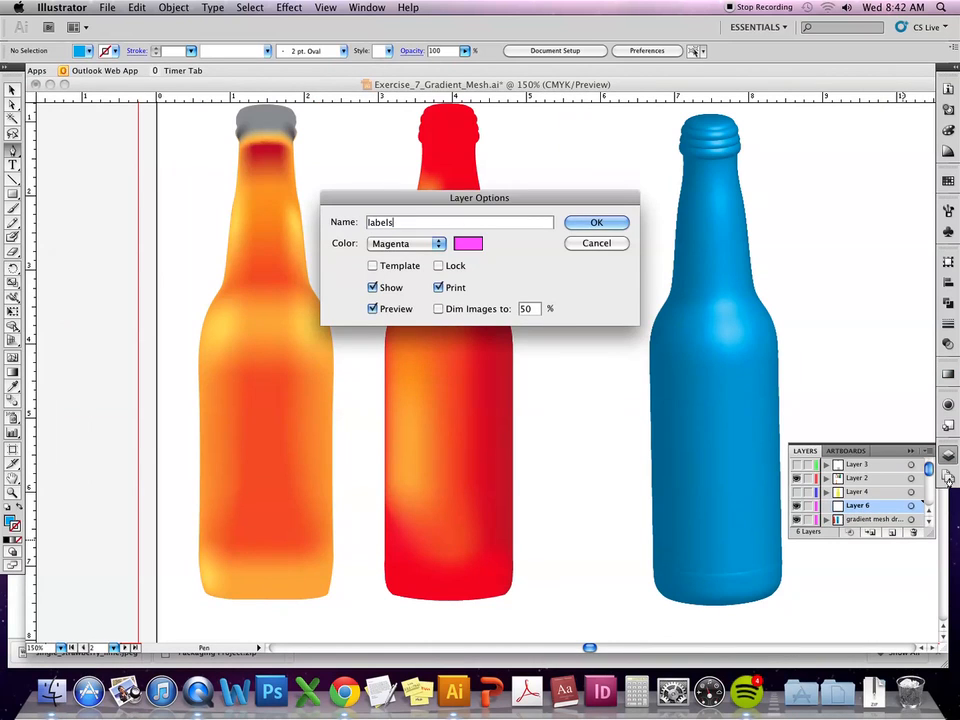
{"action": "key", "text": "Return"}
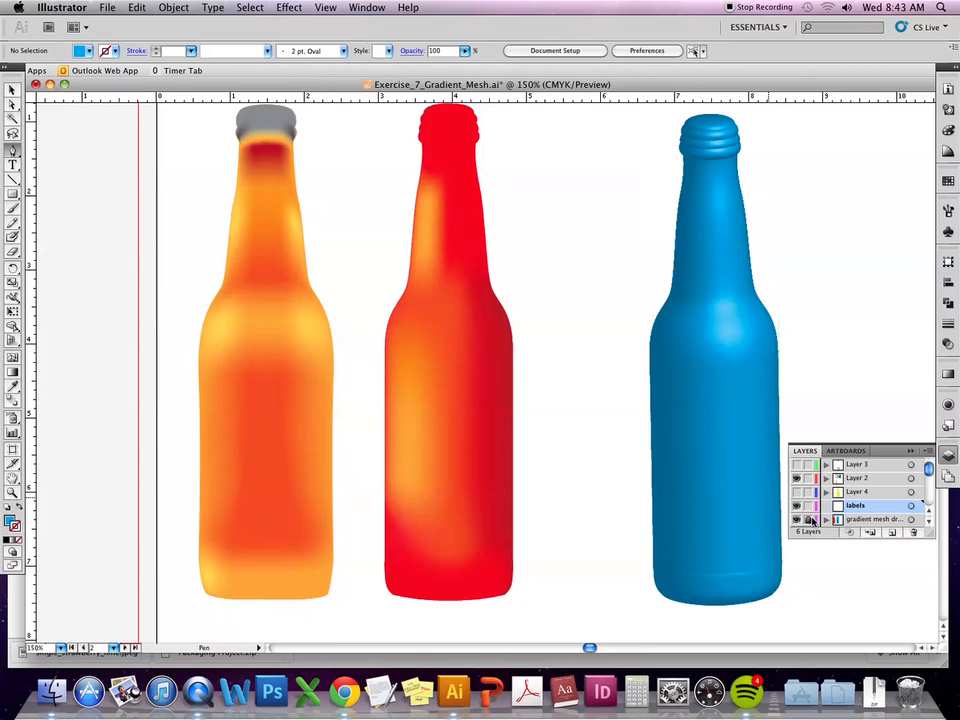
Choose a light grey fill and draw a closed label about 1.8 in wide with curved upper and lower edges across the orange bottle's body.
{"action": "left_click", "coordinate": [11, 196]}
{"action": "left_click", "coordinate": [18, 540]}
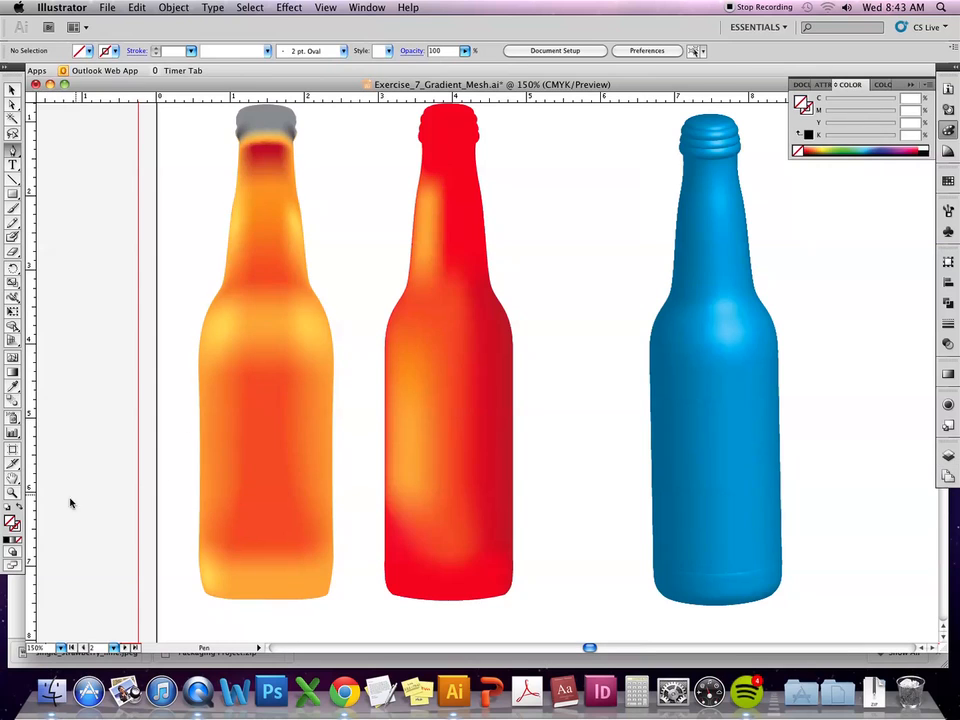
{"action": "left_click", "coordinate": [948, 181]}
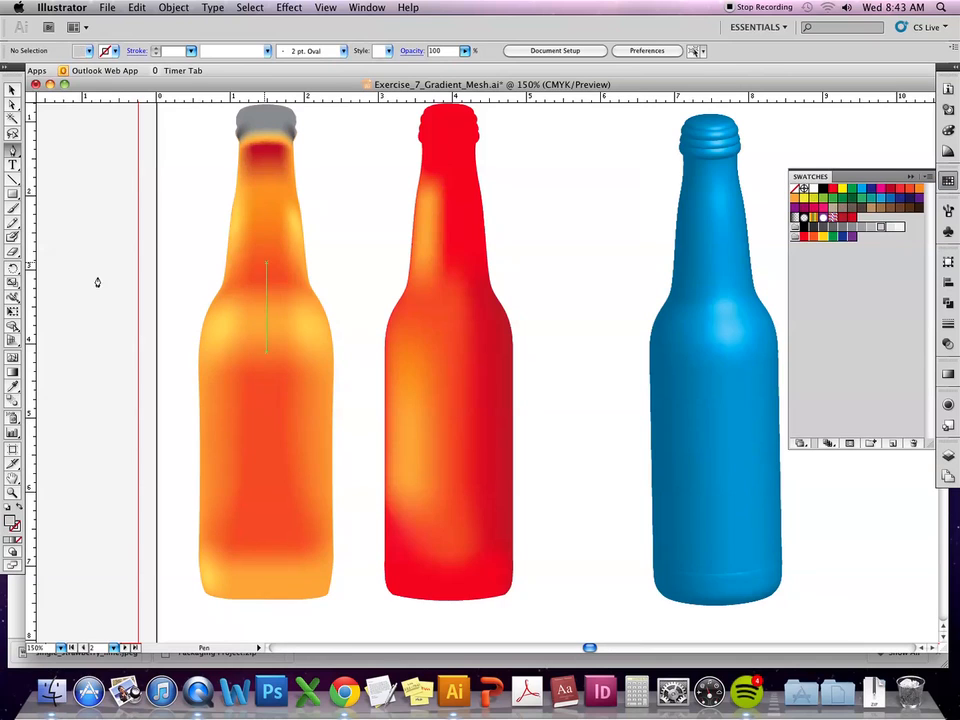
{"action": "left_click", "coordinate": [197, 384]}
{"action": "left_click", "coordinate": [198, 379]}
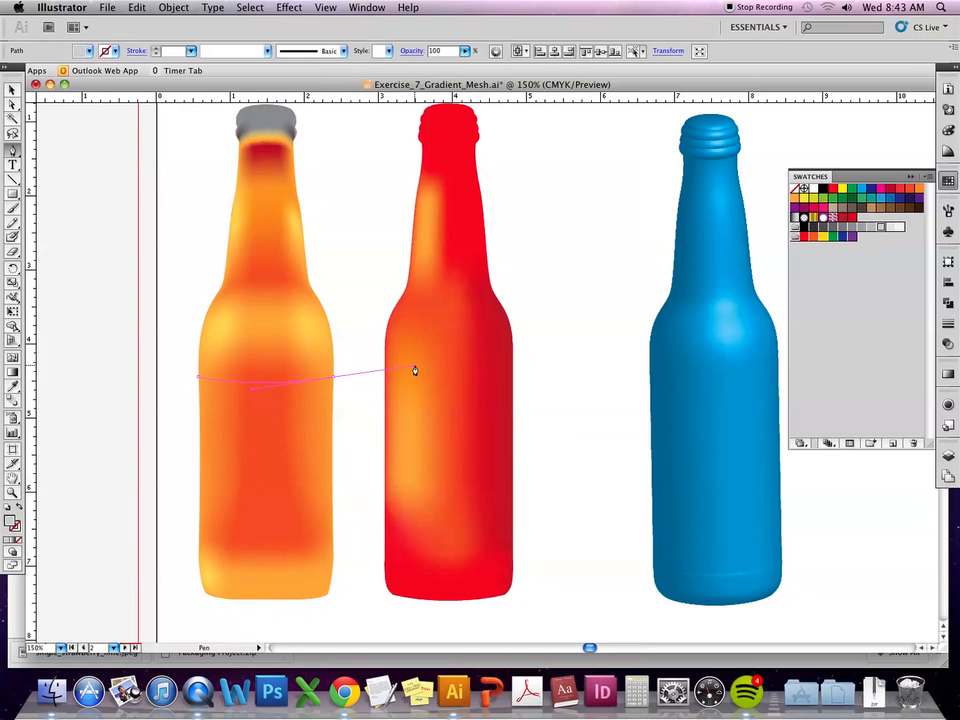
{"action": "left_click", "coordinate": [334, 381]}
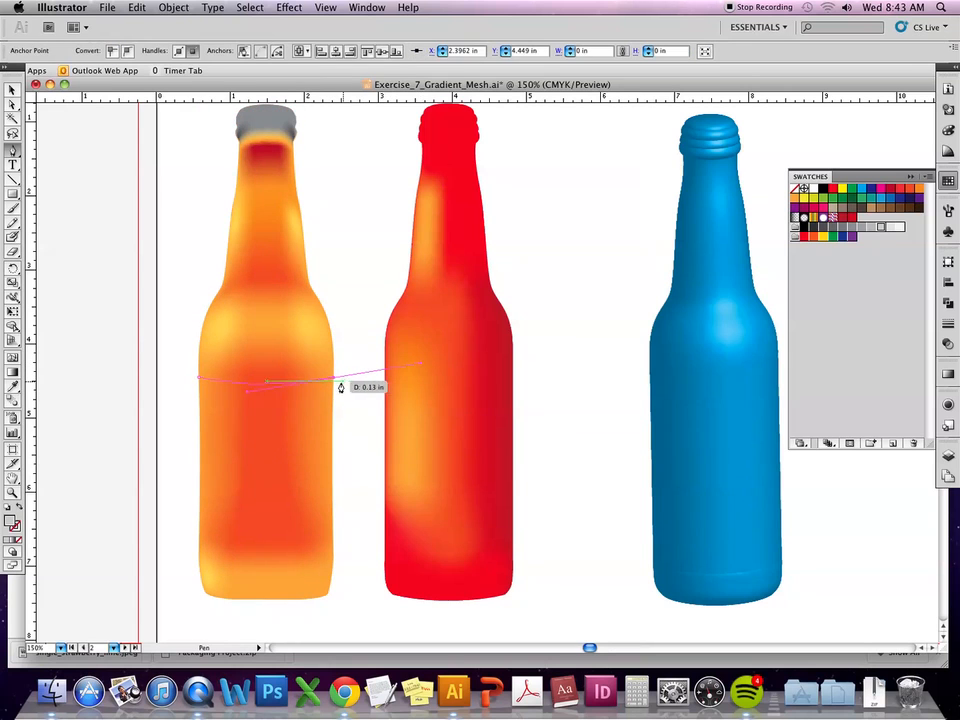
{"action": "left_click", "coordinate": [334, 479]}
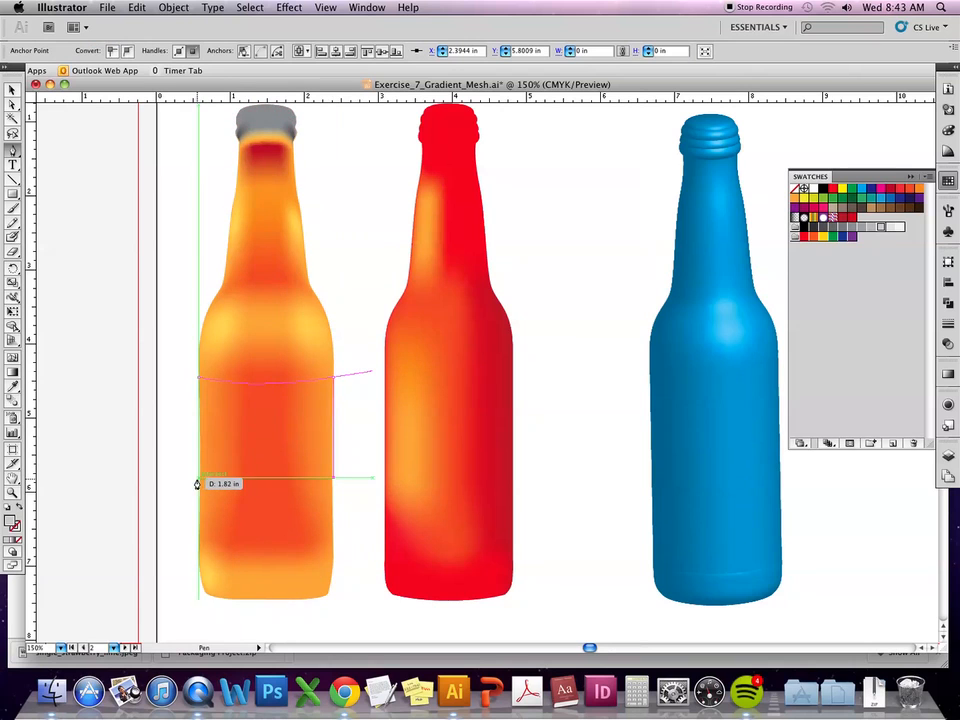
{"action": "left_click_drag", "start_coordinate": [199, 482], "coordinate": [131, 448]}
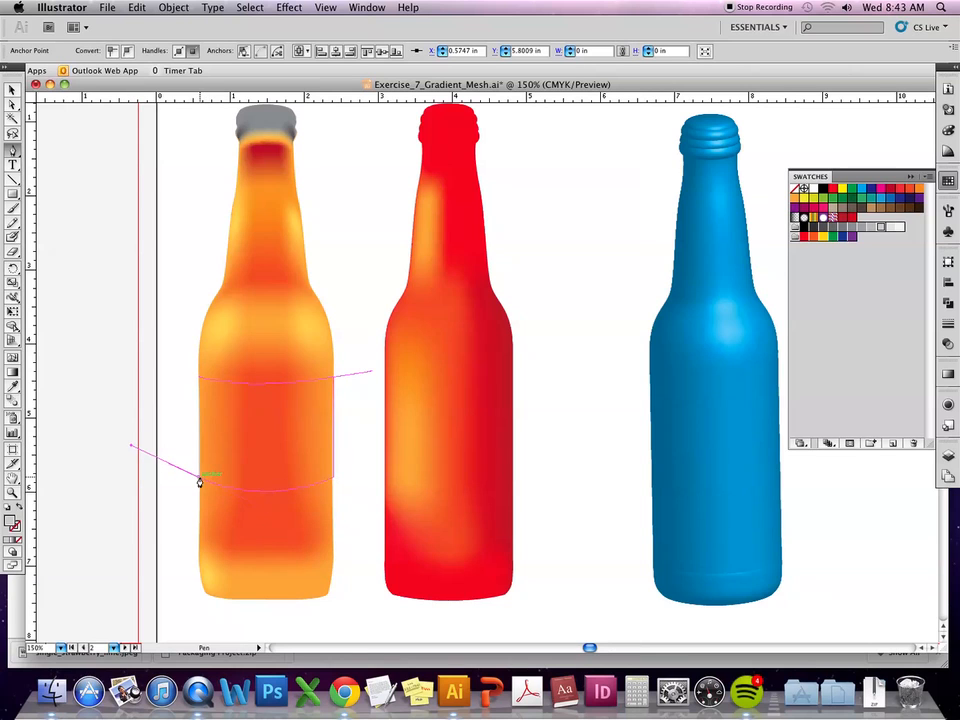
{"action": "left_click", "coordinate": [199, 380]}
Select the label shape on the orange bottle and change its fill to a green swatch.
{"action": "left_click", "coordinate": [19, 507]}
{"action": "left_click", "coordinate": [19, 507]}
{"action": "left_click", "coordinate": [12, 91]}
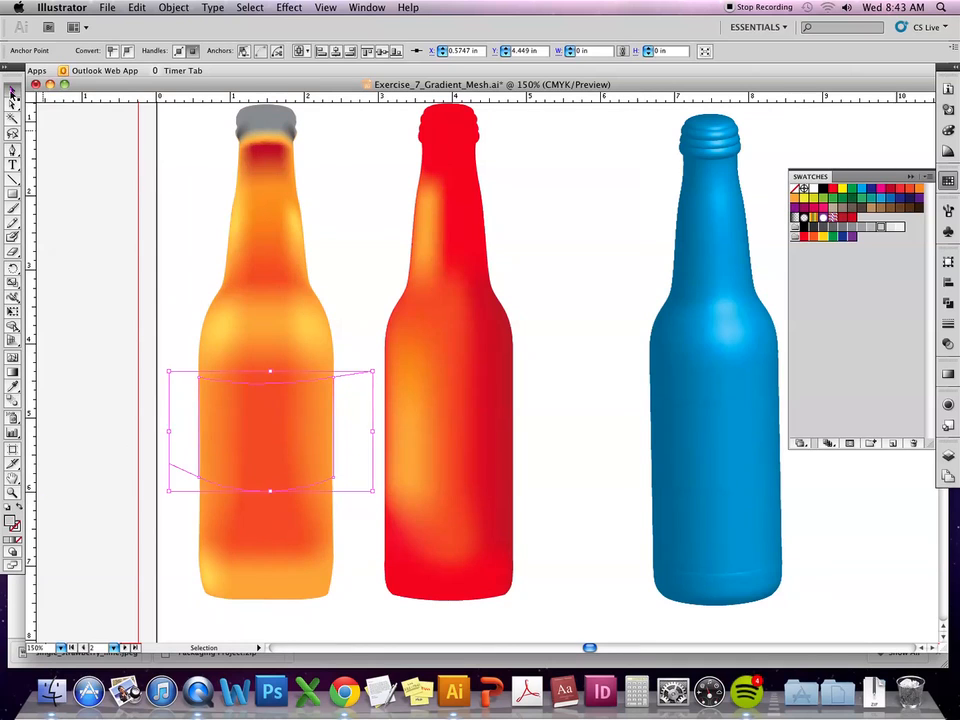
{"action": "left_click", "coordinate": [52, 117]}
{"action": "left_click", "coordinate": [350, 375]}
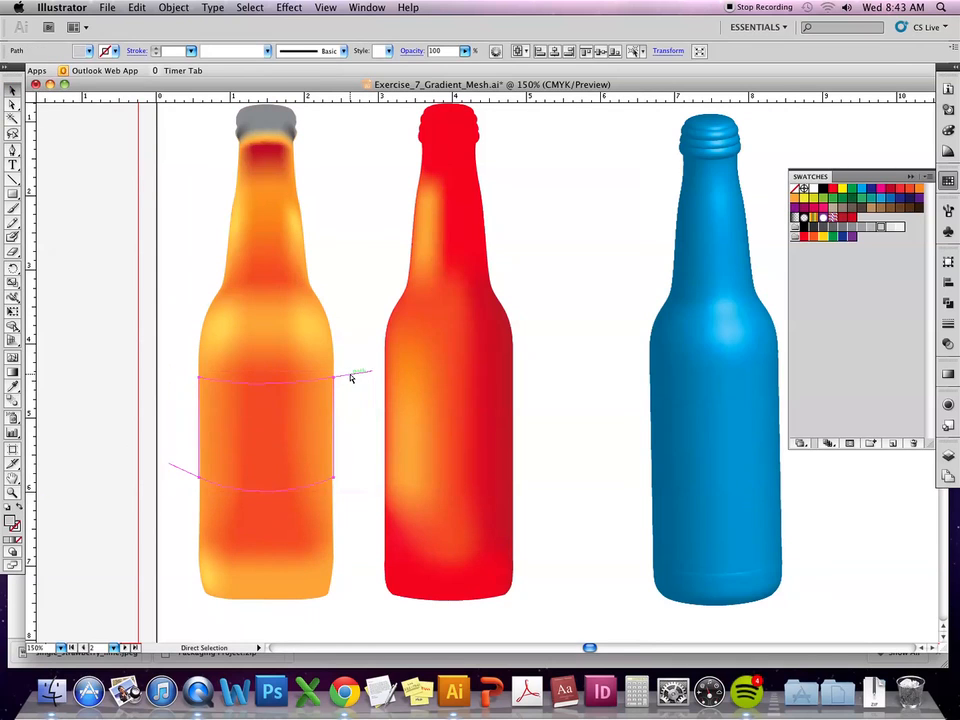
{"action": "left_click", "coordinate": [350, 377]}
{"action": "key", "text": "super+z"}
{"action": "left_click", "coordinate": [365, 330]}
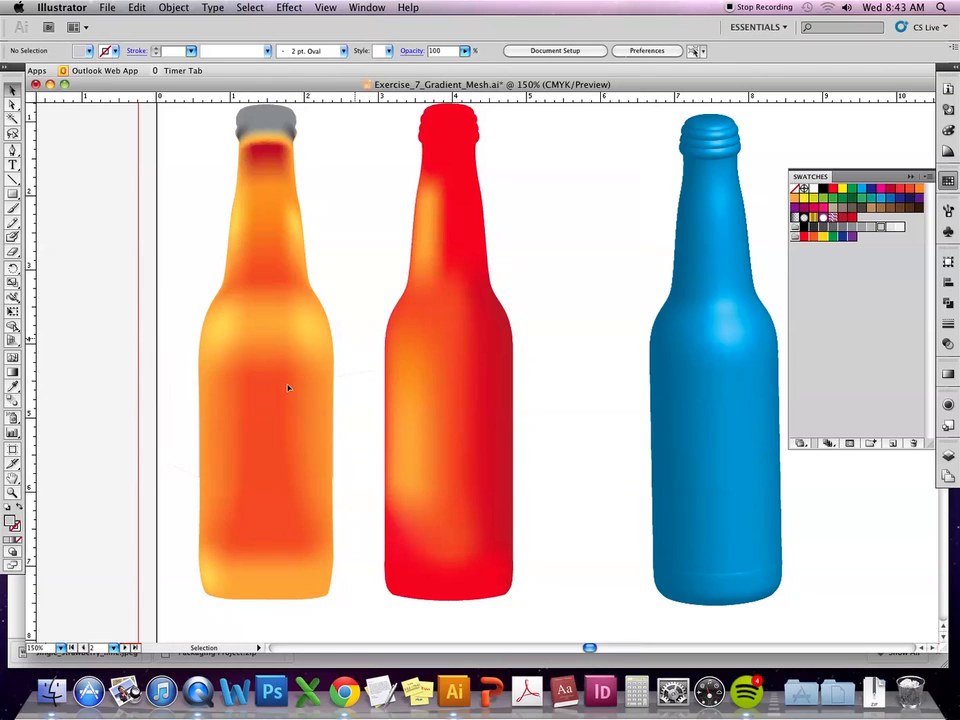
{"action": "left_click", "coordinate": [177, 467]}
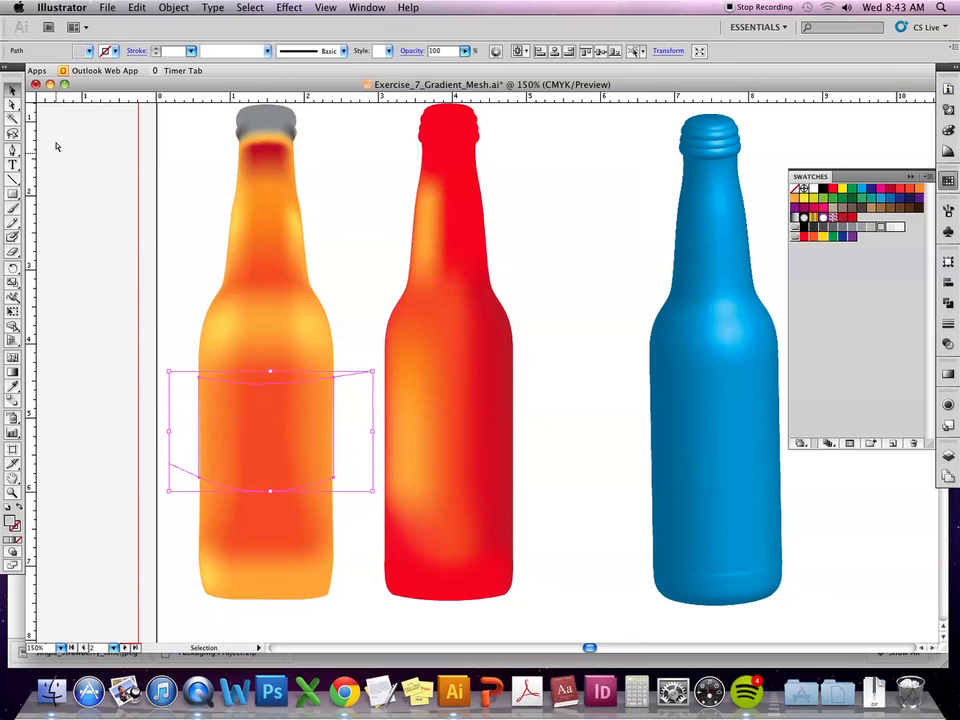
{"action": "left_click", "coordinate": [12, 103]}
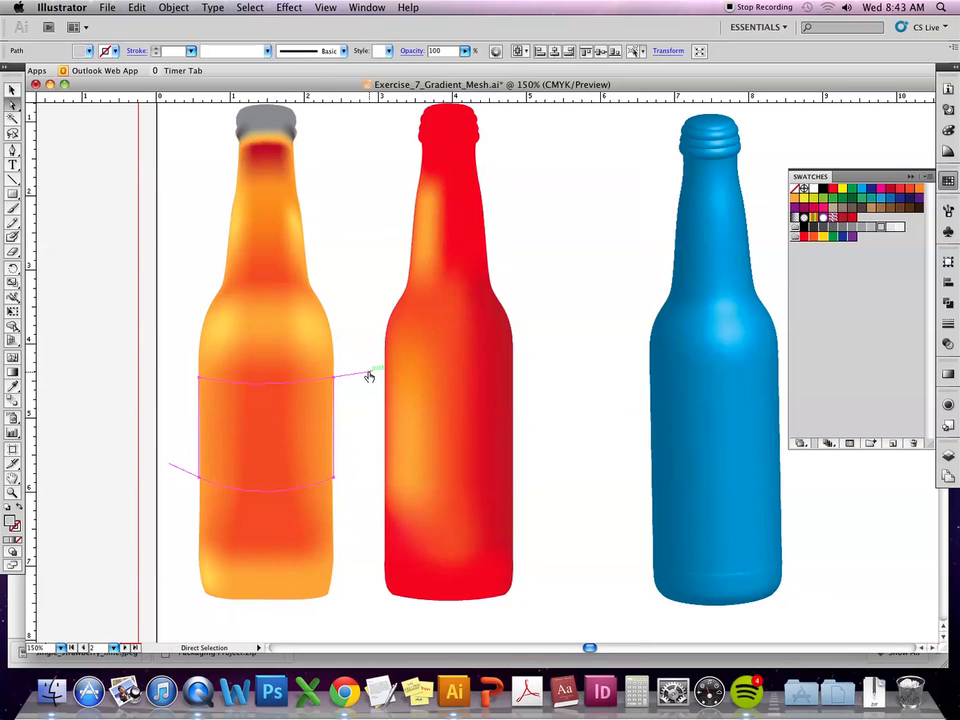
{"action": "left_click", "coordinate": [862, 200]}
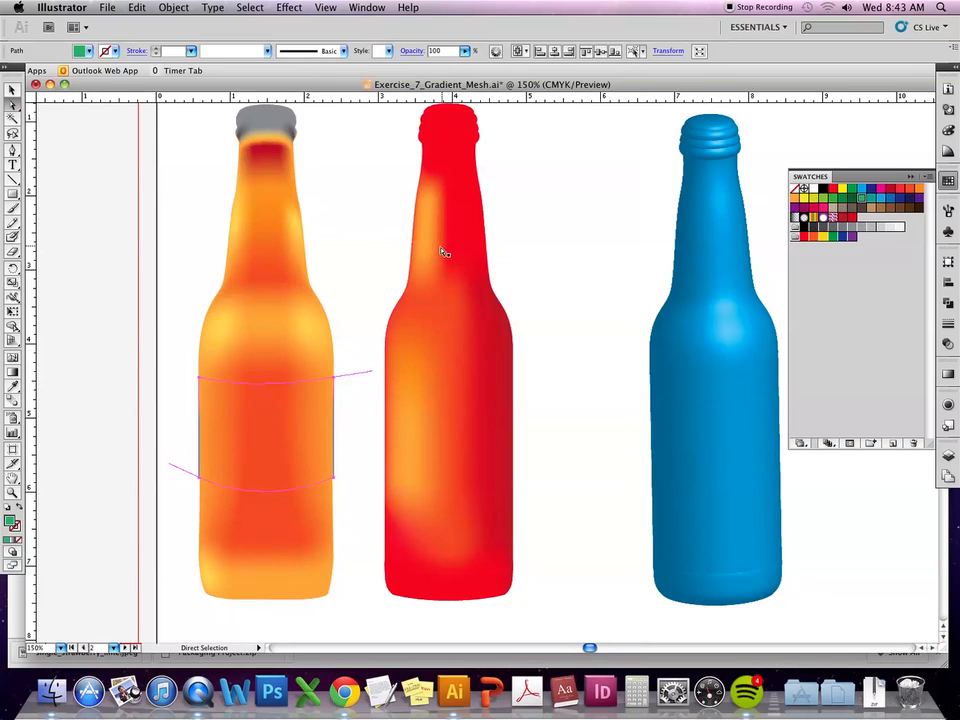
{"action": "left_click", "coordinate": [369, 289]}
{"action": "left_click", "coordinate": [270, 288]}
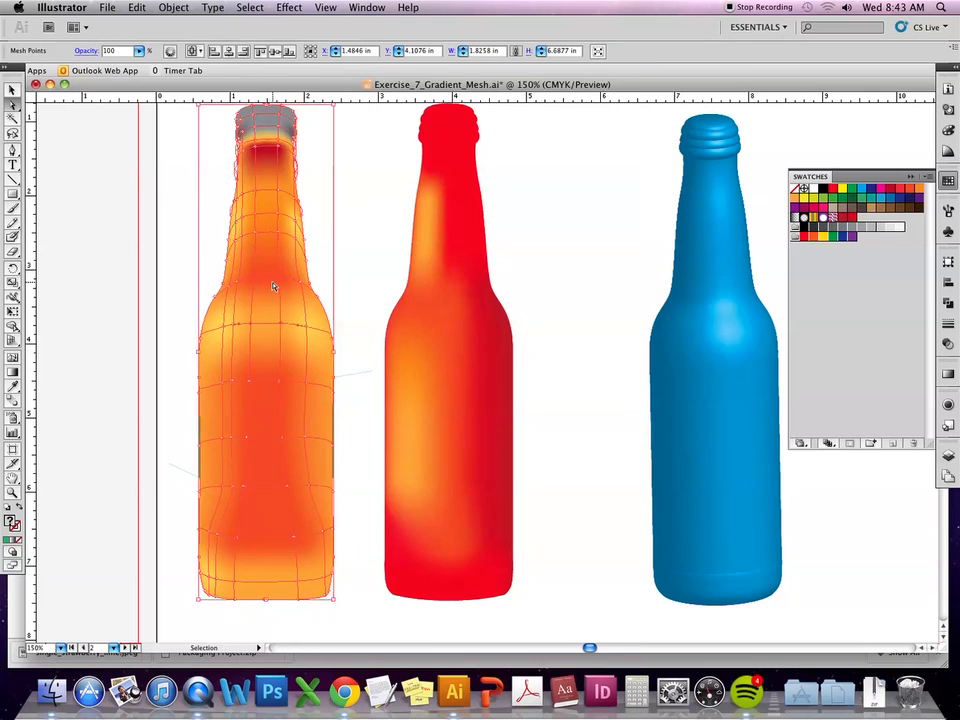
{"action": "key", "text": "super+x"}
{"action": "key", "text": "super+z"}
{"action": "left_click_drag", "start_coordinate": [359, 140], "coordinate": [183, 255]}
{"action": "left_click", "coordinate": [11, 90]}
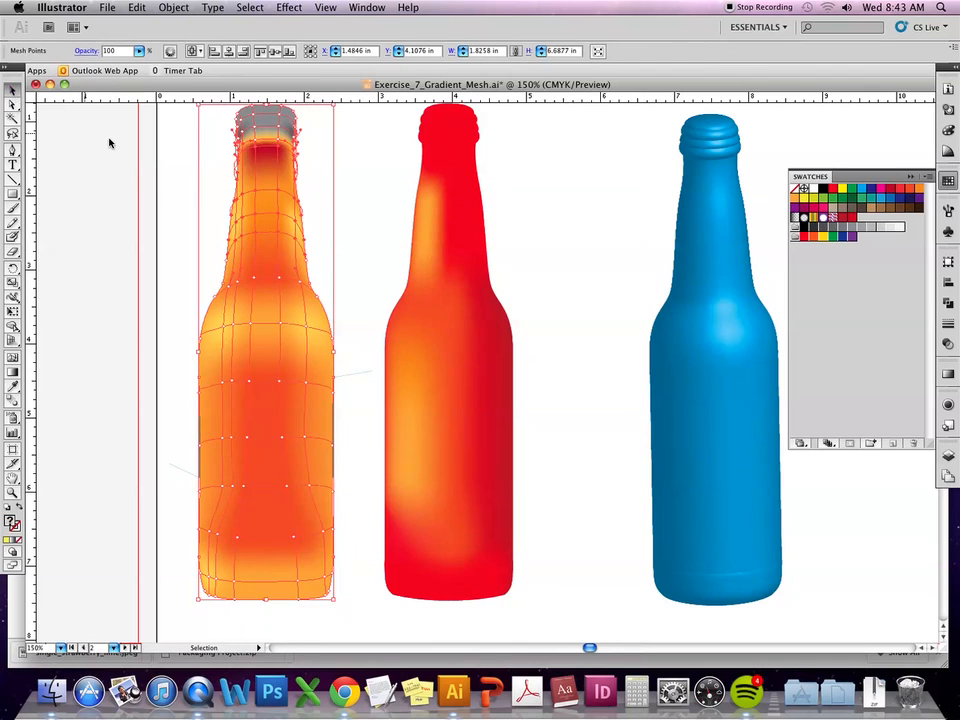
{"action": "left_click", "coordinate": [133, 135]}
{"action": "left_click_drag", "start_coordinate": [139, 135], "coordinate": [333, 254]}
{"action": "key", "text": "super+x"}
{"action": "key", "text": "super+z"}
{"action": "left_click", "coordinate": [355, 287]}
{"action": "left_click_drag", "start_coordinate": [311, 167], "coordinate": [153, 190]}
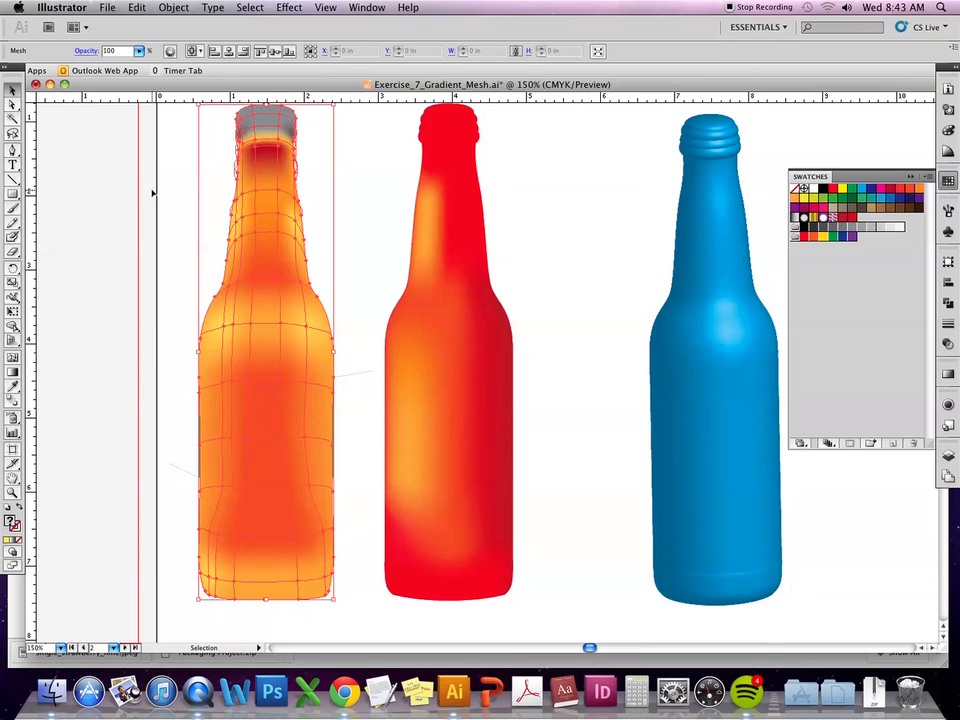
Move the green label from the orange bottle onto the red bottle's body.
{"action": "left_click", "coordinate": [350, 376]}
{"action": "left_click_drag", "start_coordinate": [348, 378], "coordinate": [535, 378]}
{"action": "left_click", "coordinate": [540, 366]}
{"action": "left_click", "coordinate": [514, 434]}
Try to fit the green label's corner points to the red bottle's edge, and delete the label.
{"action": "left_click", "coordinate": [12, 103]}
{"action": "left_click_drag", "start_coordinate": [521, 381], "coordinate": [514, 381]}
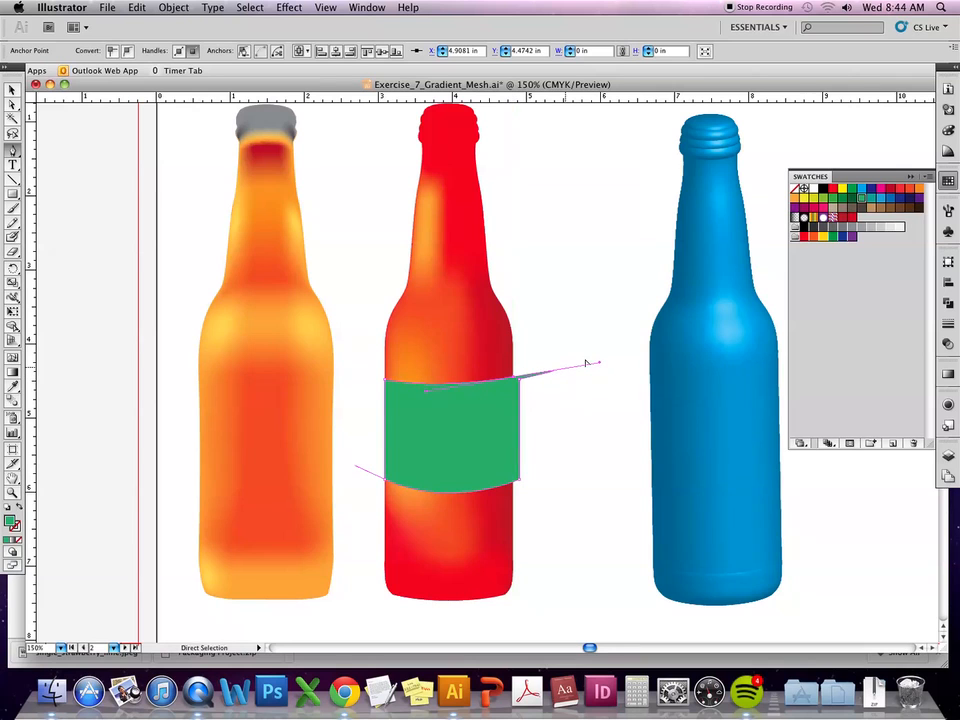
{"action": "left_click_drag", "start_coordinate": [600, 362], "coordinate": [519, 392]}
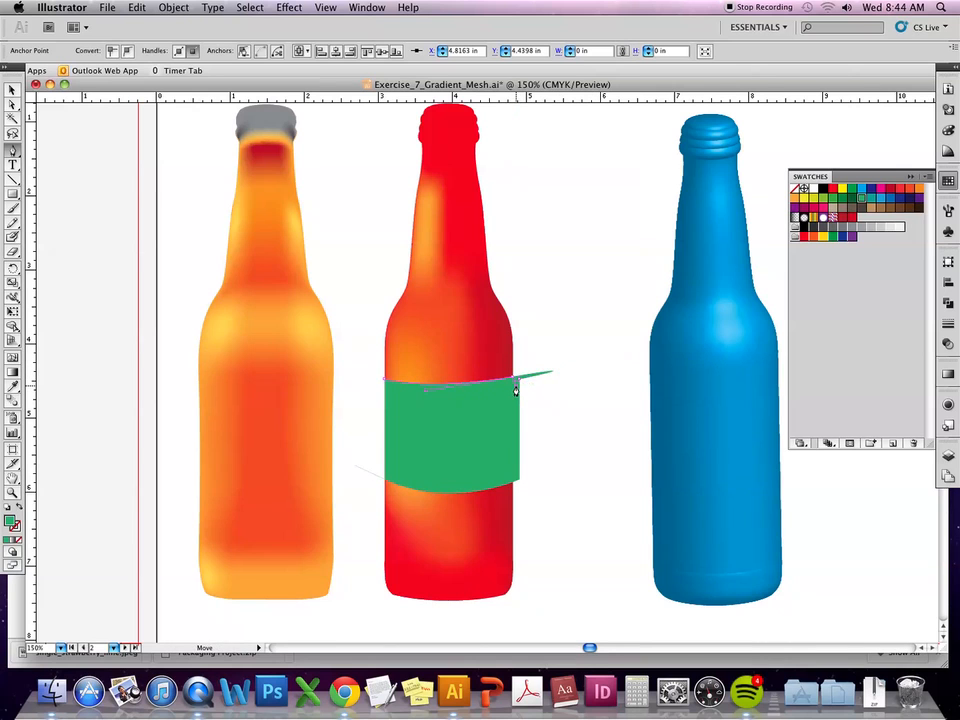
{"action": "left_click", "coordinate": [517, 380]}
{"action": "left_click", "coordinate": [518, 382]}
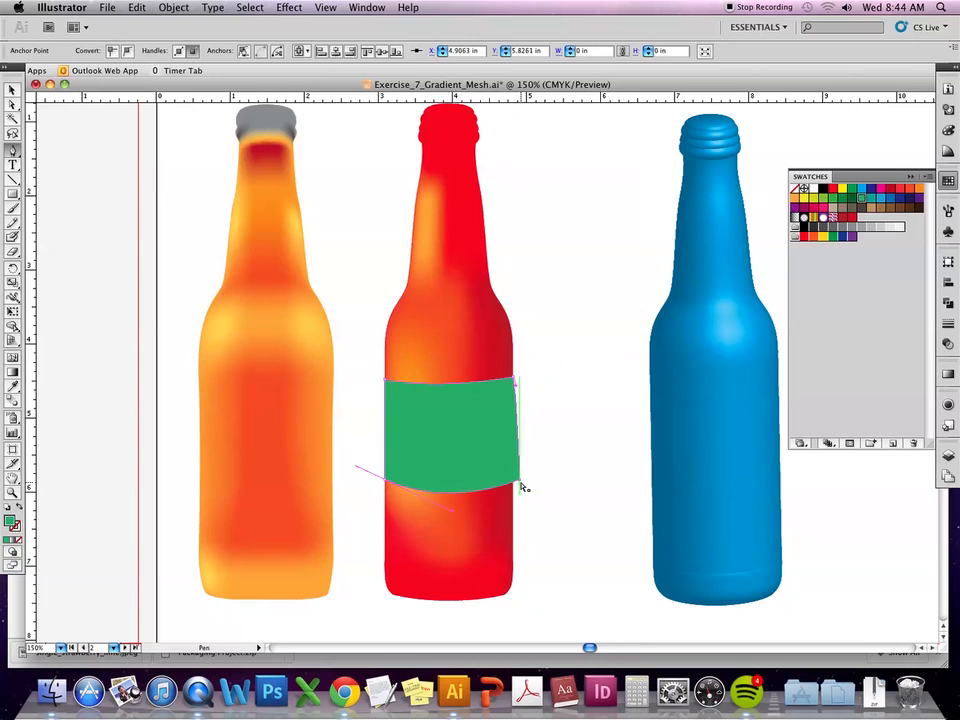
{"action": "left_click", "coordinate": [519, 481]}
{"action": "left_click", "coordinate": [519, 486]}
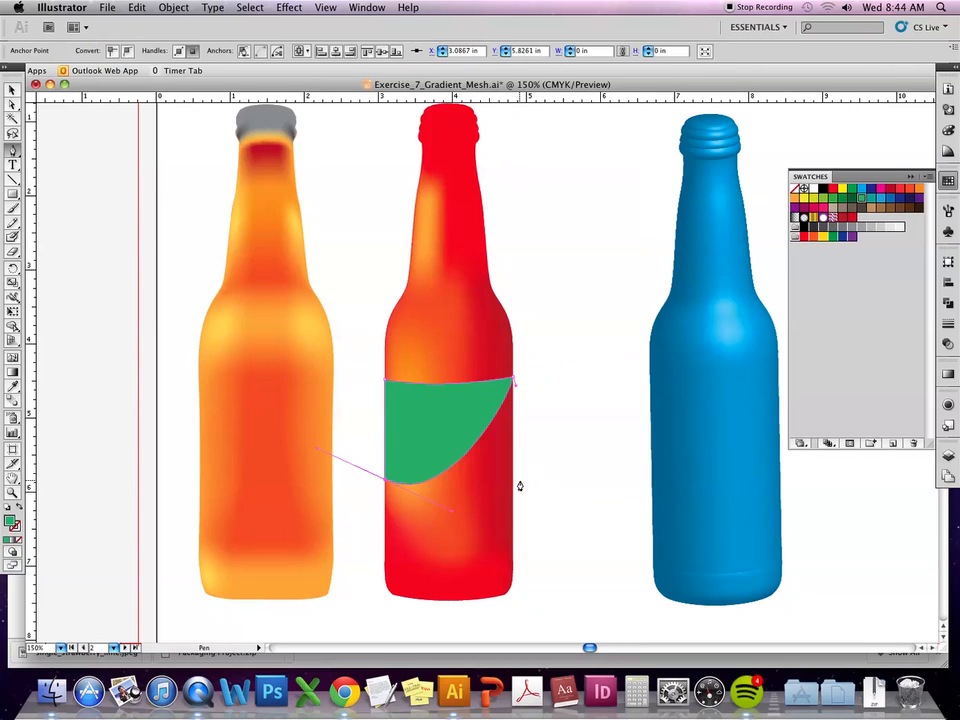
{"action": "left_click", "coordinate": [387, 390]}
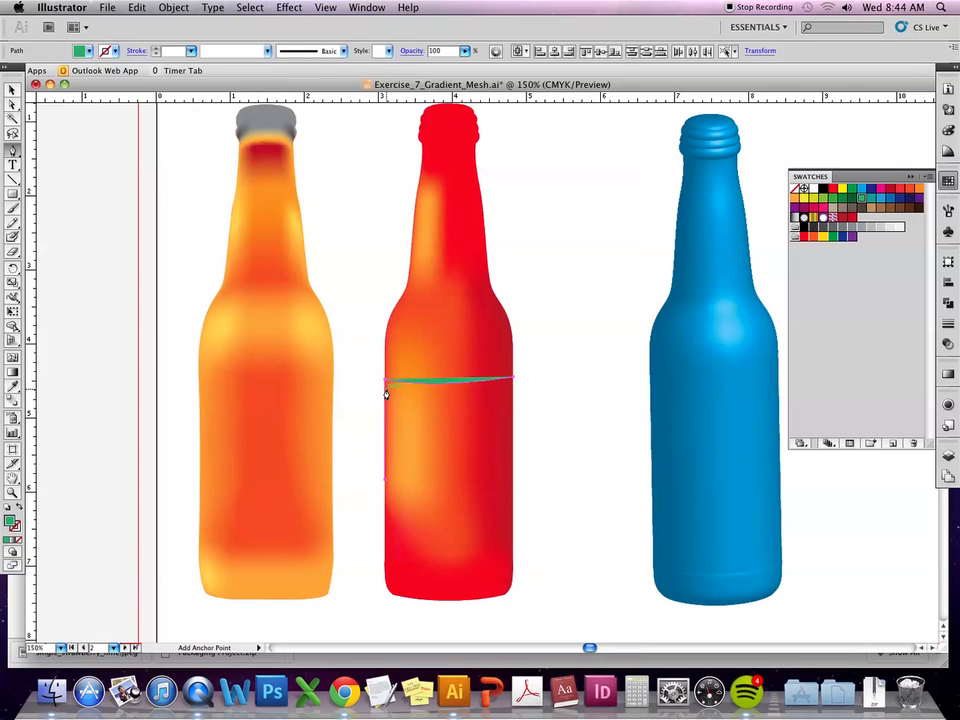
{"action": "key", "text": "Delete"}
Draw a green vertical ellipse as a label on the red bottle's body, and widen and centre it on the bottle.
{"action": "left_click", "coordinate": [12, 197]}
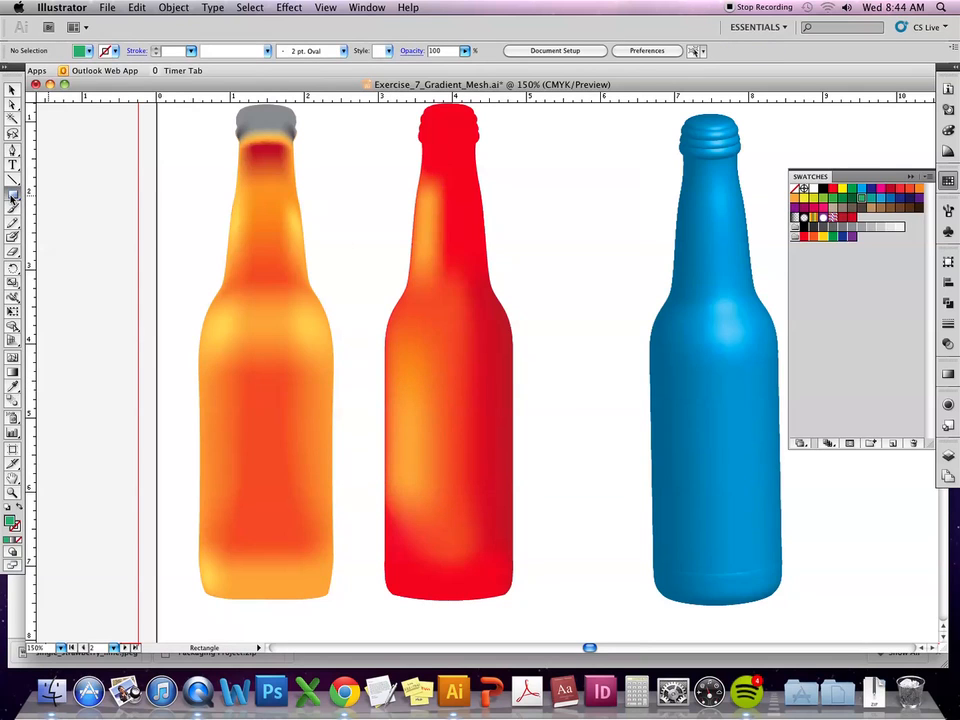
{"action": "left_click_drag", "start_coordinate": [12, 197], "coordinate": [40, 221]}
{"action": "left_click_drag", "start_coordinate": [412, 352], "coordinate": [499, 495]}
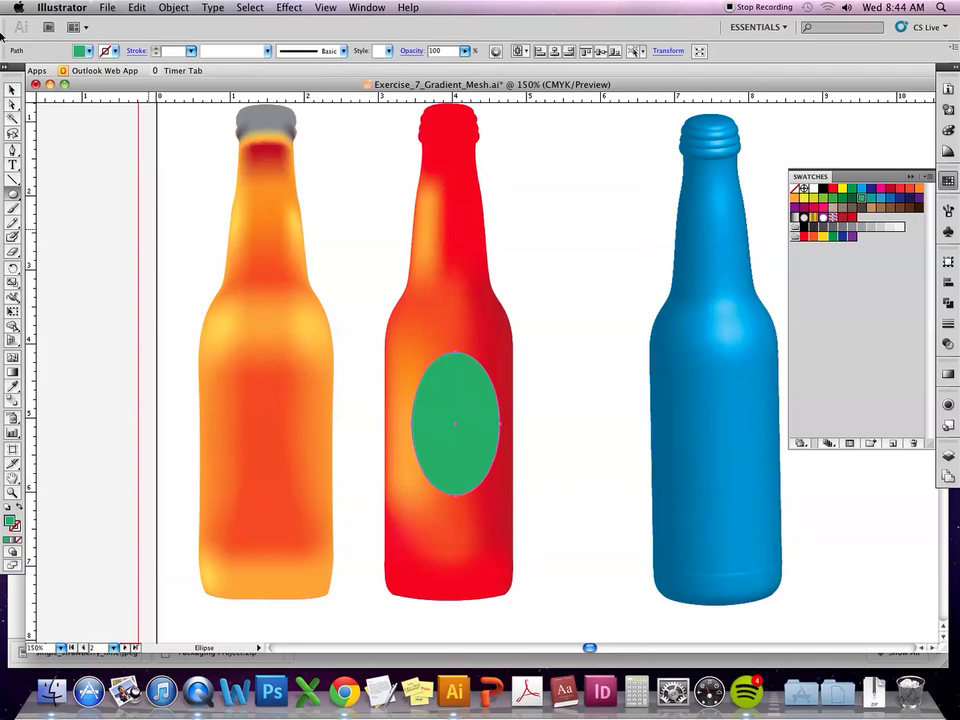
{"action": "key", "text": "v"}
{"action": "left_click_drag", "start_coordinate": [492, 433], "coordinate": [481, 433]}
{"action": "left_click_drag", "start_coordinate": [405, 432], "coordinate": [396, 430]}
{"action": "left_click_drag", "start_coordinate": [489, 424], "coordinate": [499, 428]}
{"action": "left_click", "coordinate": [536, 214]}
Draw a small green four-sided neck label with curved upper and lower edges on the red bottle using the Pen tool, and deselect it.
{"action": "left_click", "coordinate": [12, 148]}
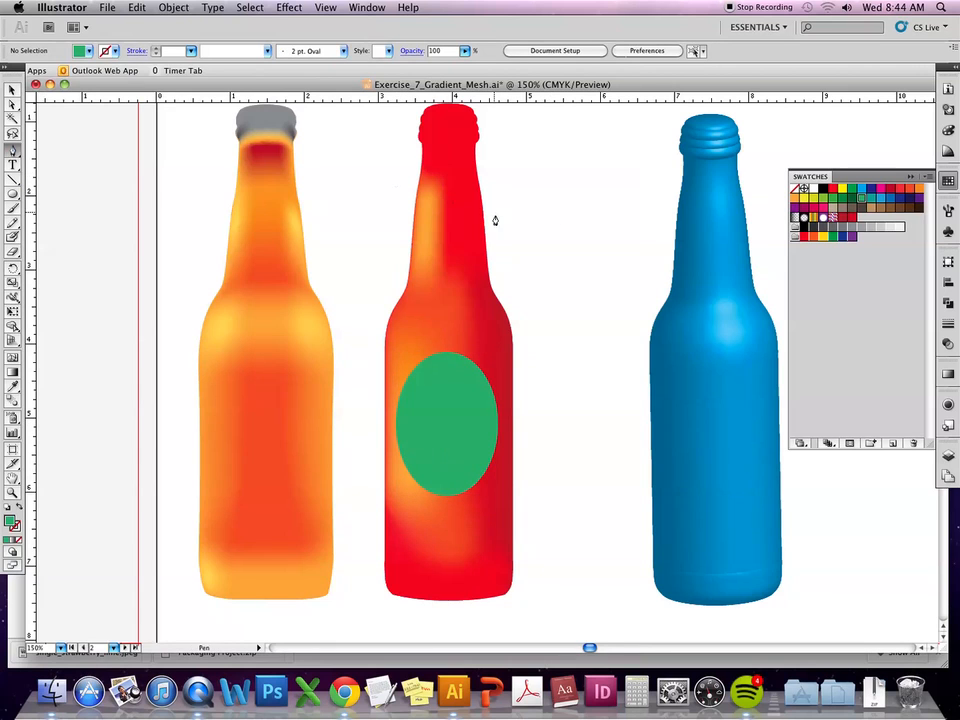
{"action": "left_click", "coordinate": [425, 204]}
{"action": "left_click_drag", "start_coordinate": [470, 206], "coordinate": [393, 238]}
{"action": "left_click", "coordinate": [472, 247]}
{"action": "left_click", "coordinate": [422, 246]}
{"action": "left_click", "coordinate": [422, 247]}
{"action": "left_click", "coordinate": [425, 203]}
{"action": "left_click", "coordinate": [601, 203], "text": "super"}
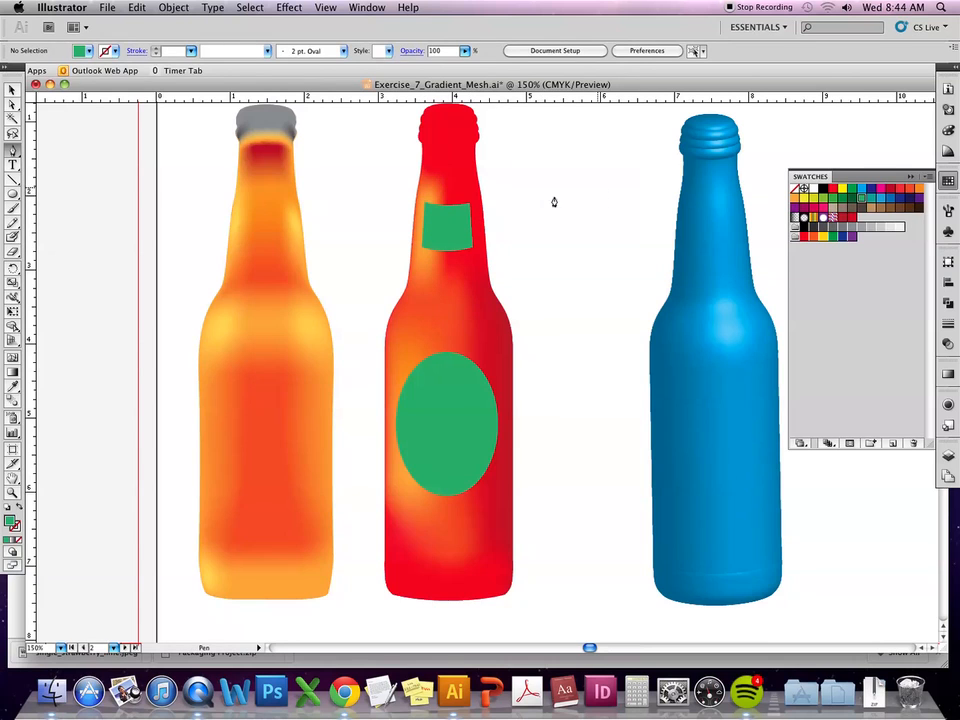
Save the document with the labelled red bottle.
{"action": "left_click_drag", "start_coordinate": [473, 356], "coordinate": [493, 396]}
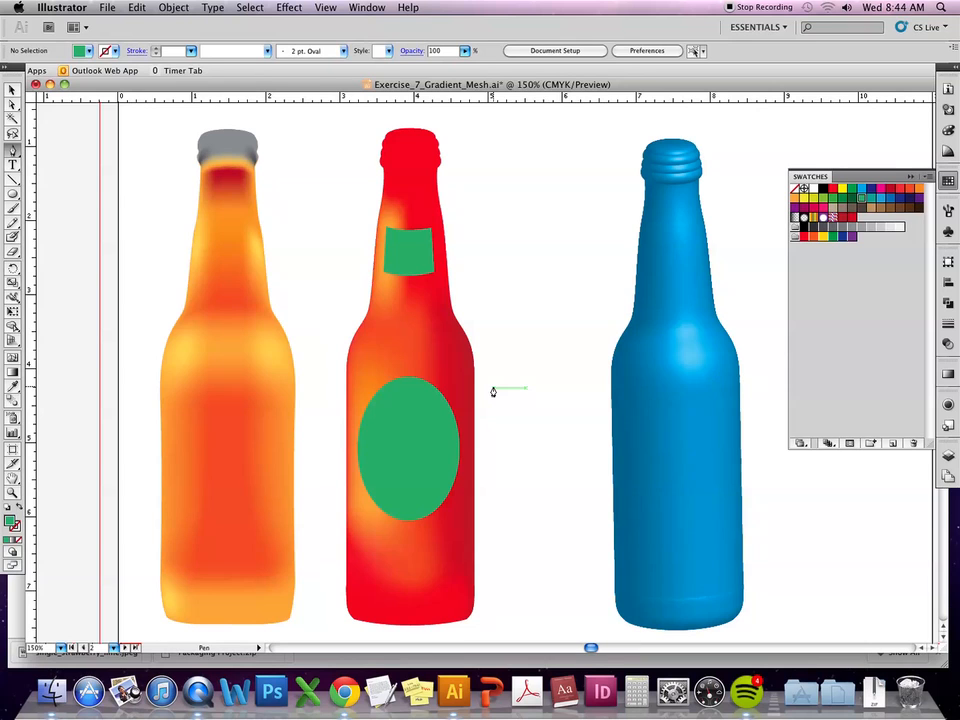
{"action": "left_click", "coordinate": [12, 89]}
{"action": "left_click_drag", "start_coordinate": [566, 259], "coordinate": [494, 257]}
{"action": "key", "text": "super+s"}
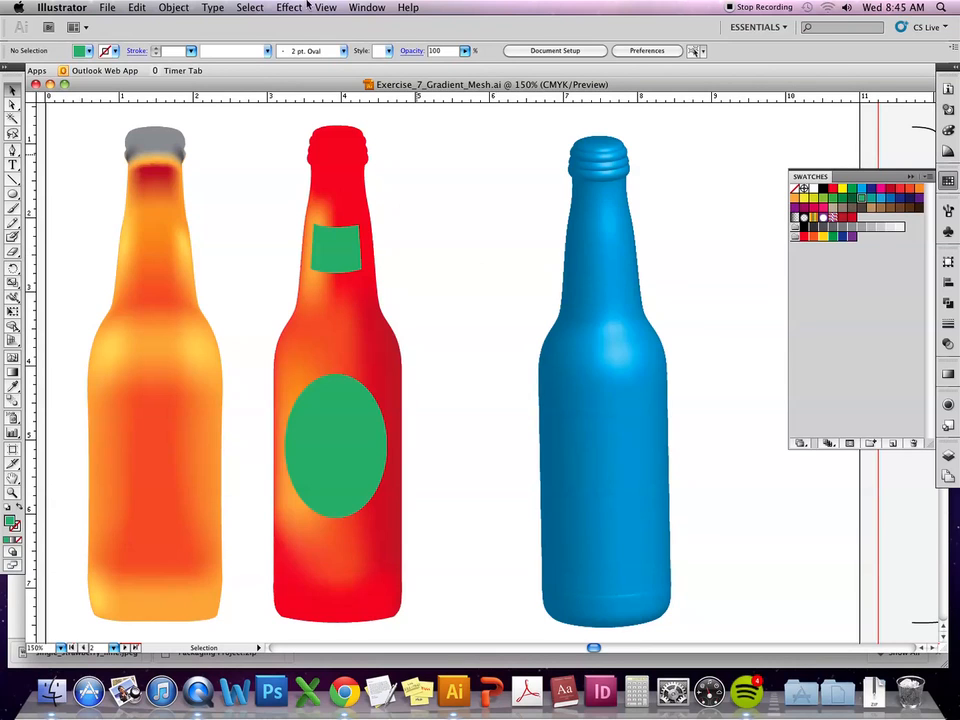
{"action": "left_click", "coordinate": [245, 8]}
{"action": "mouse_move", "coordinate": [305, 100]}
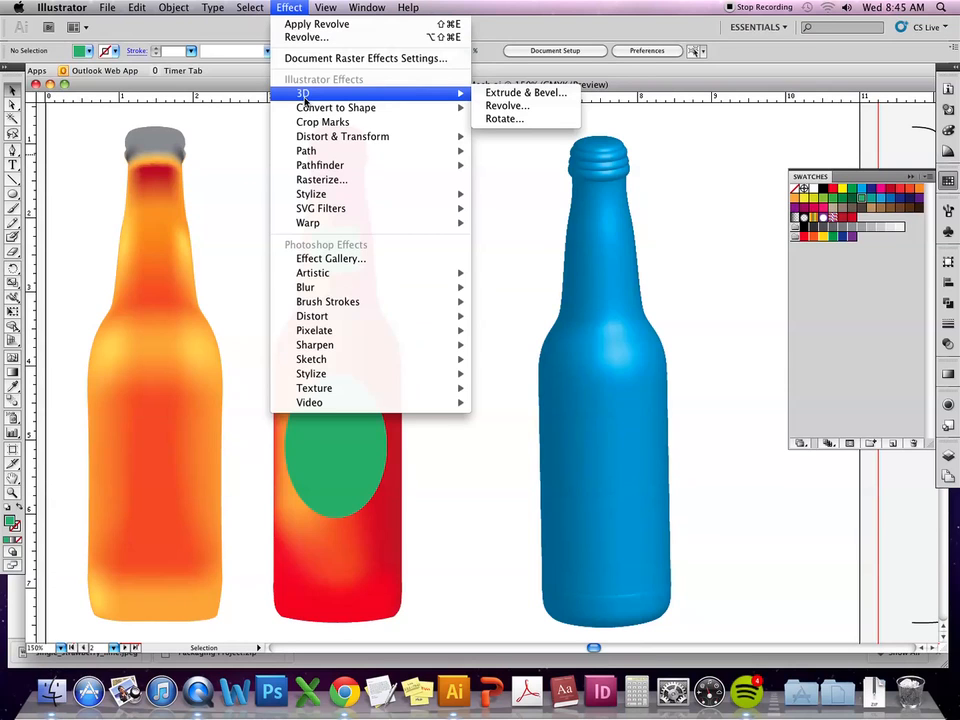
{"action": "left_click", "coordinate": [519, 168]}
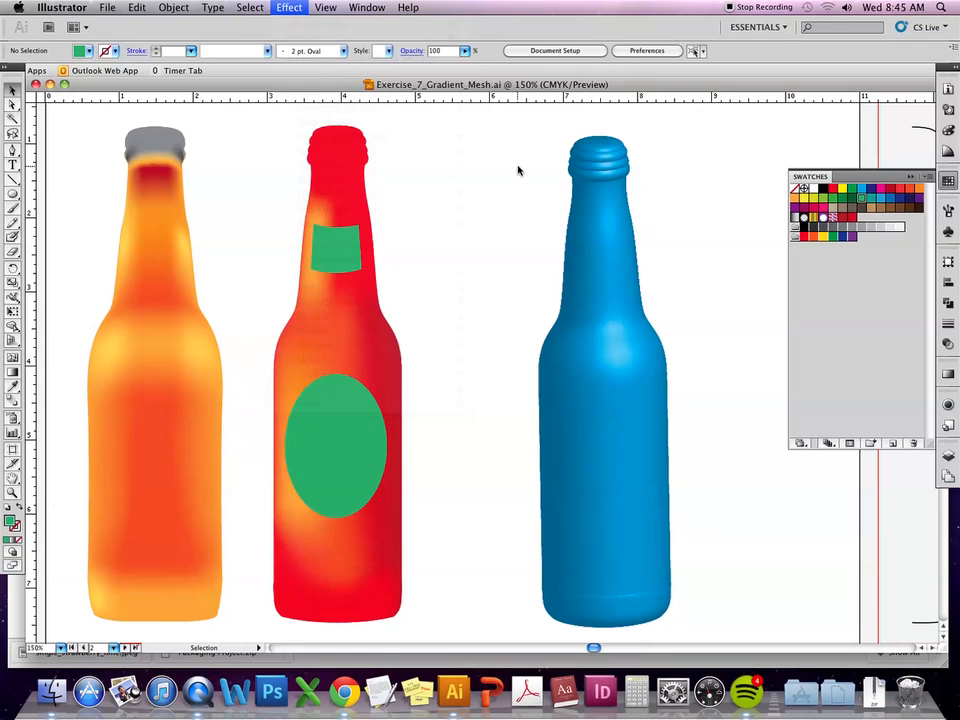
Draw a green square about 0.97 in wide near the upper-left corner of the blank third artboard.
{"action": "left_click_drag", "start_coordinate": [684, 482], "coordinate": [700, 250]}
{"action": "scroll", "coordinate": [668, 363], "scroll_direction": "down", "scroll_amount": 3}
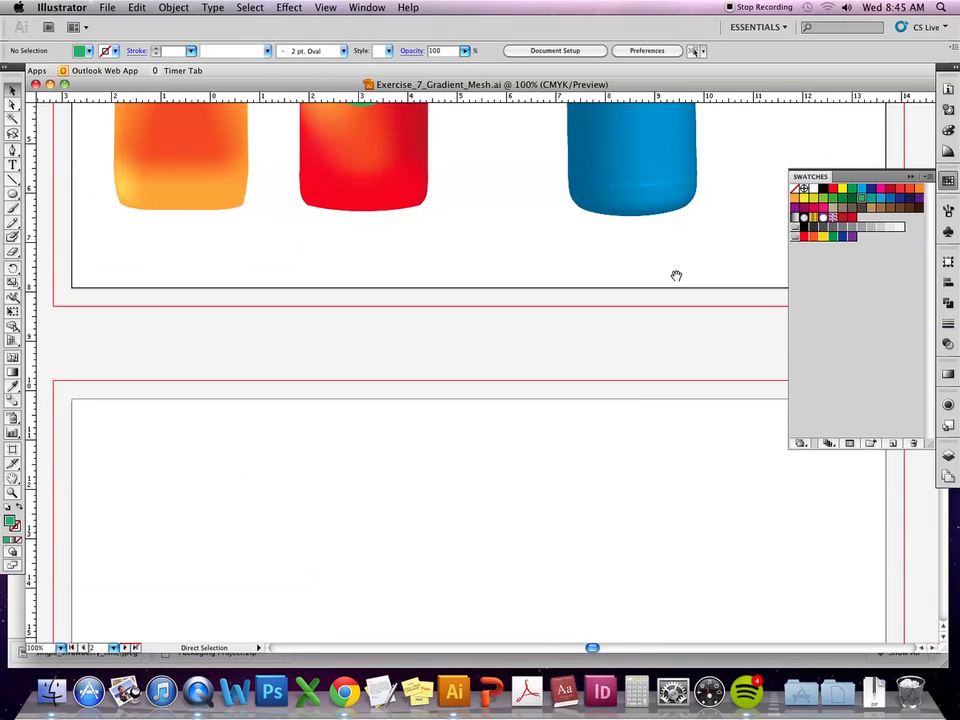
{"action": "key", "text": "super+minus"}
{"action": "key", "text": "super+minus"}
{"action": "scroll", "coordinate": [579, 358], "scroll_direction": "down", "scroll_amount": 3}
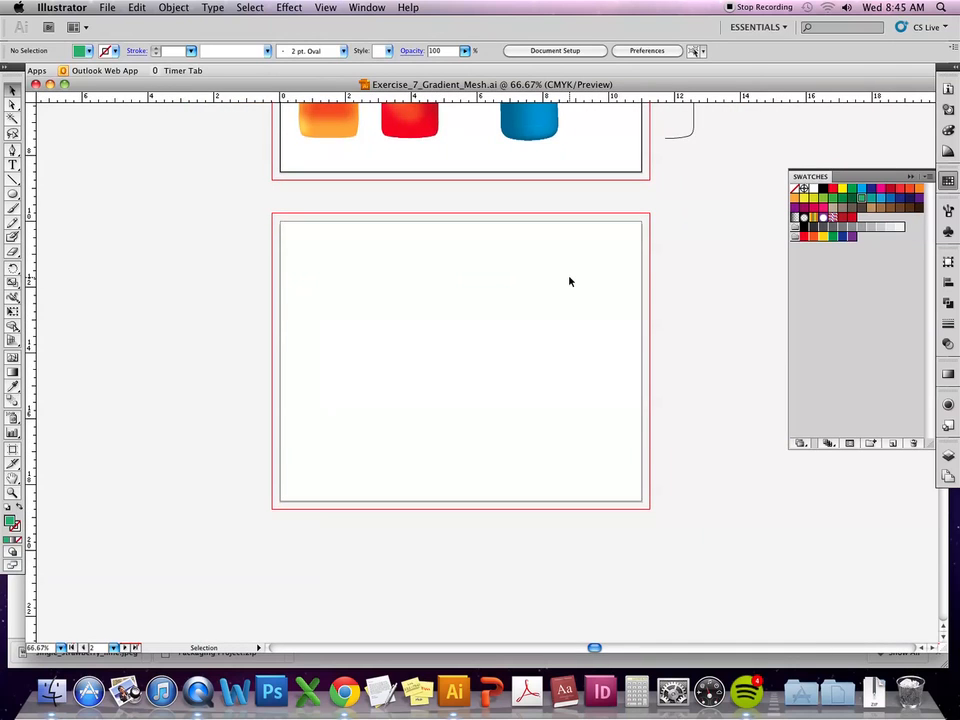
{"action": "key", "text": "super+plus"}
{"action": "key", "text": "super+plus"}
{"action": "key", "text": "super+minus"}
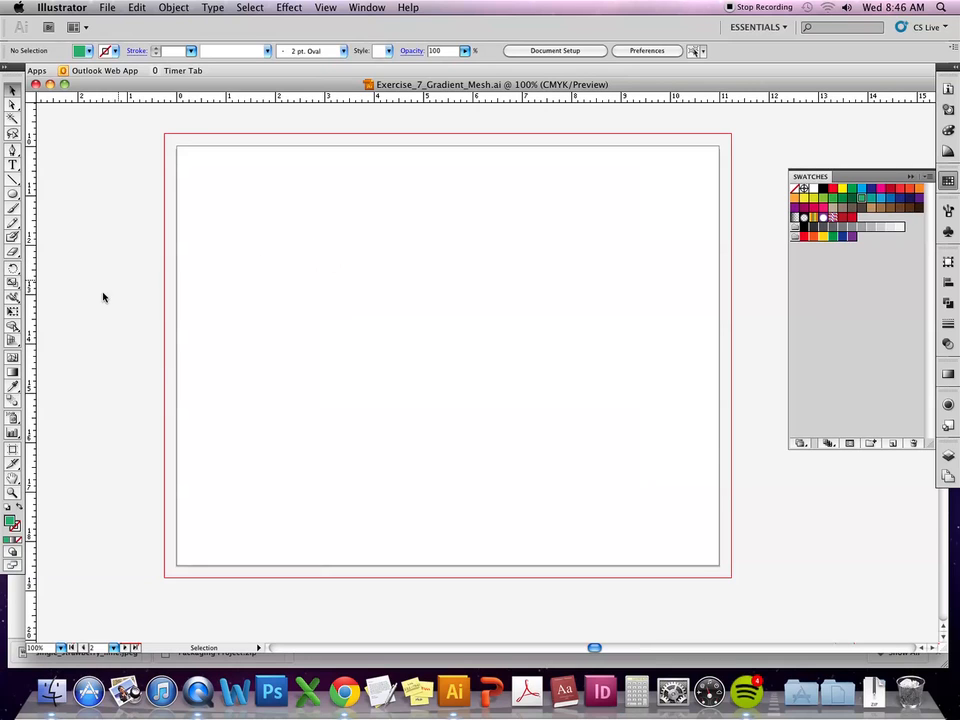
{"action": "left_click", "coordinate": [13, 195]}
{"action": "left_click", "coordinate": [32, 197]}
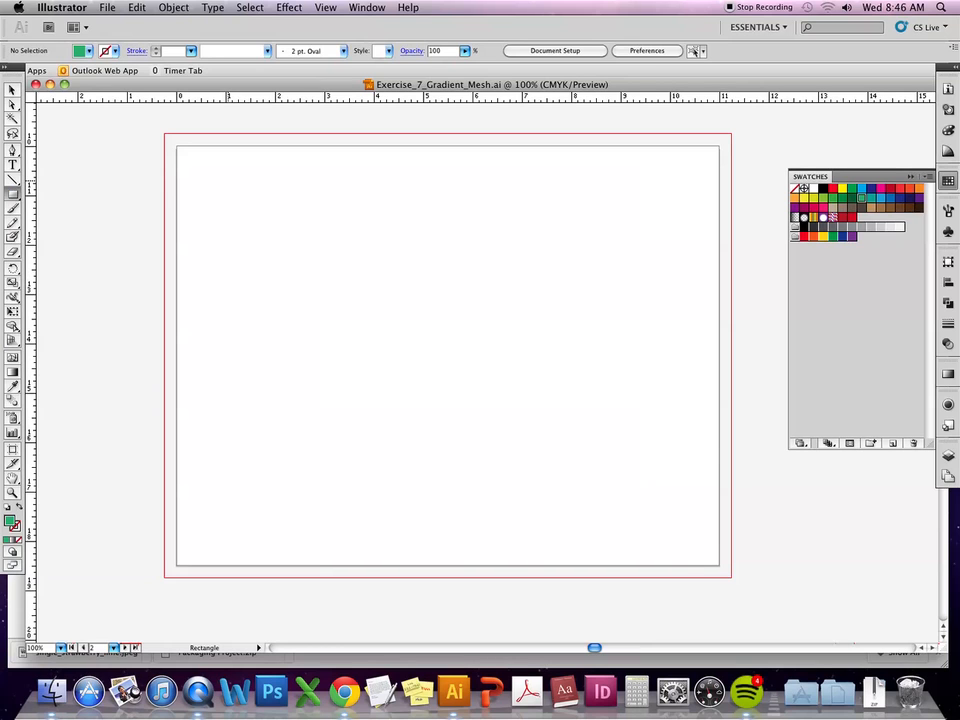
{"action": "left_click_drag", "start_coordinate": [216, 172], "coordinate": [266, 220]}
{"action": "key", "text": "v"}
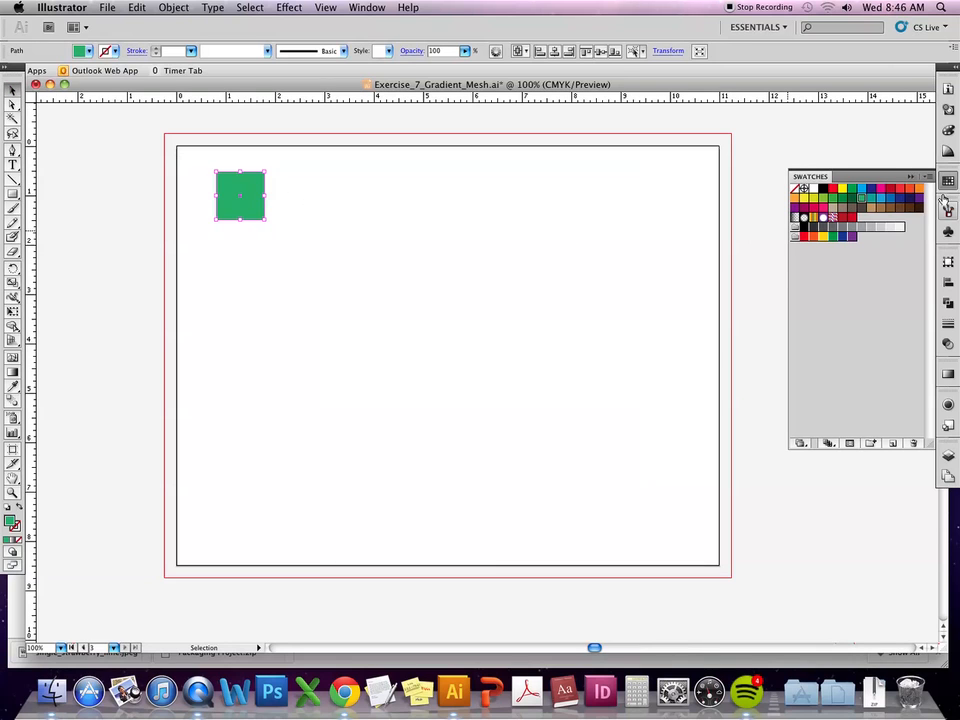
Fill the new square with the dark red swatch.
{"action": "left_click", "coordinate": [890, 188]}
{"action": "left_click", "coordinate": [354, 193]}
{"action": "left_click", "coordinate": [263, 188]}
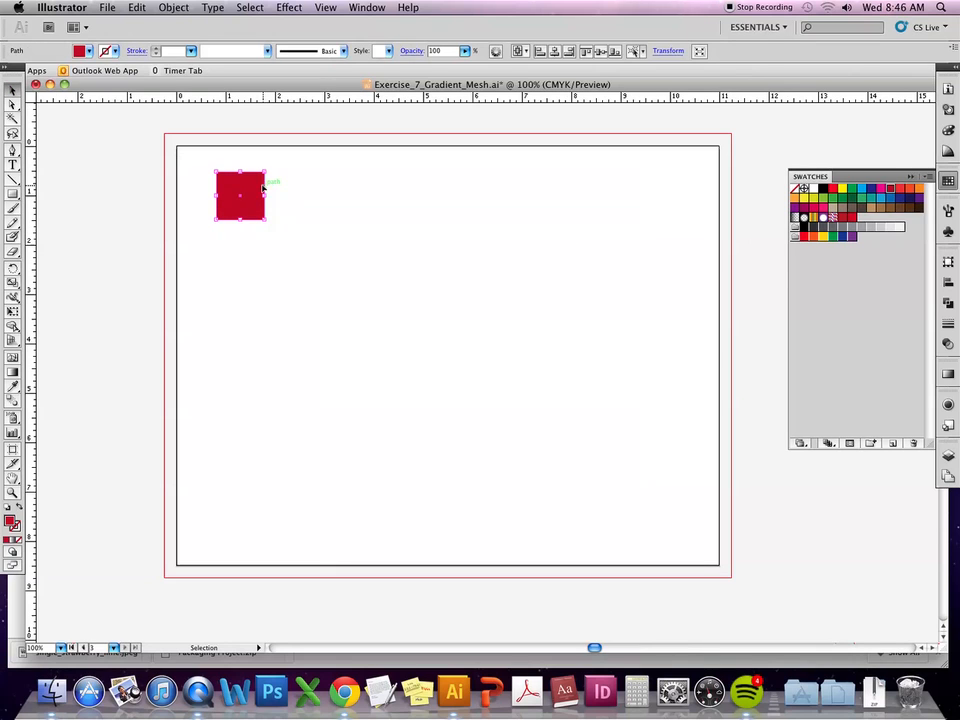
{"action": "right_click", "coordinate": [258, 188]}
{"action": "key", "text": "Escape"}
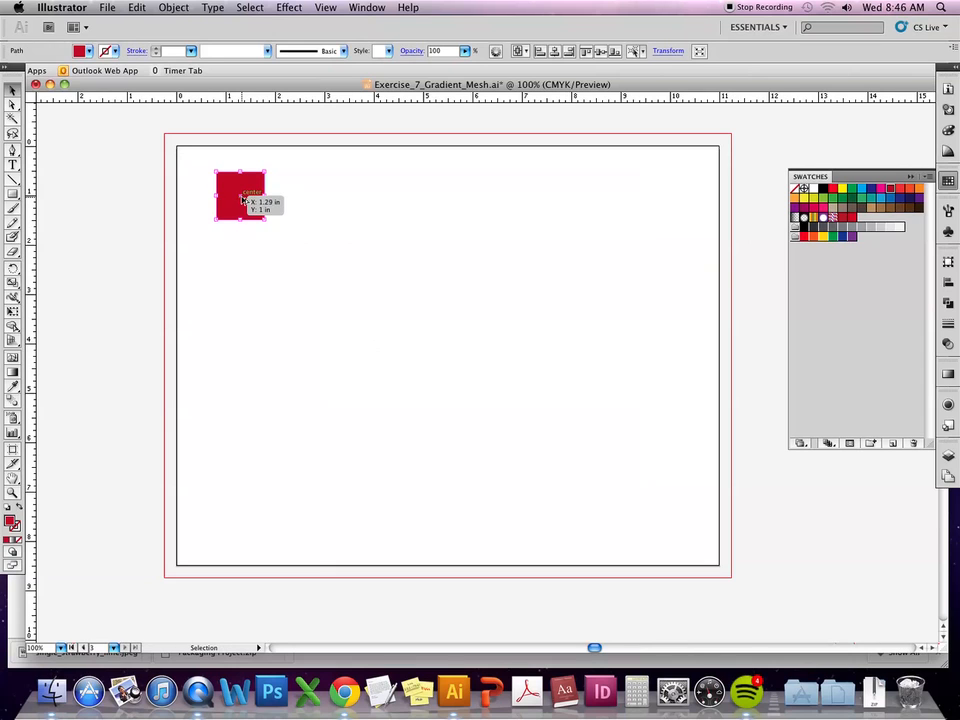
Duplicate the dark red square straight down near the artboard's lower edge, and fill the copy light orange.
{"action": "left_click_drag", "start_coordinate": [242, 200], "coordinate": [231, 504]}
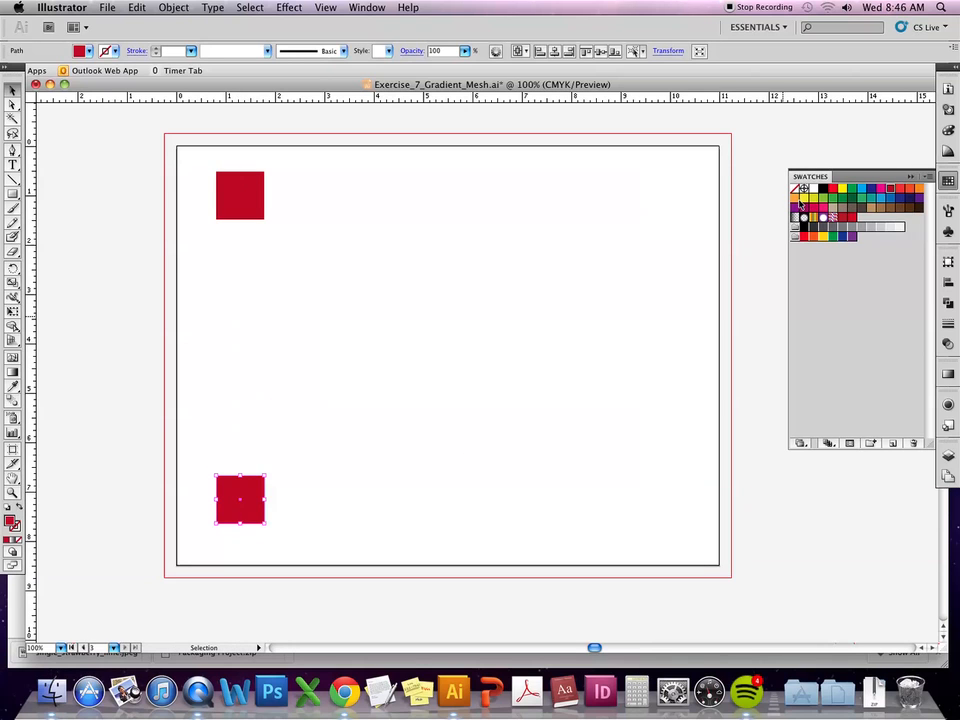
{"action": "left_click", "coordinate": [796, 199]}
{"action": "left_click", "coordinate": [171, 484]}
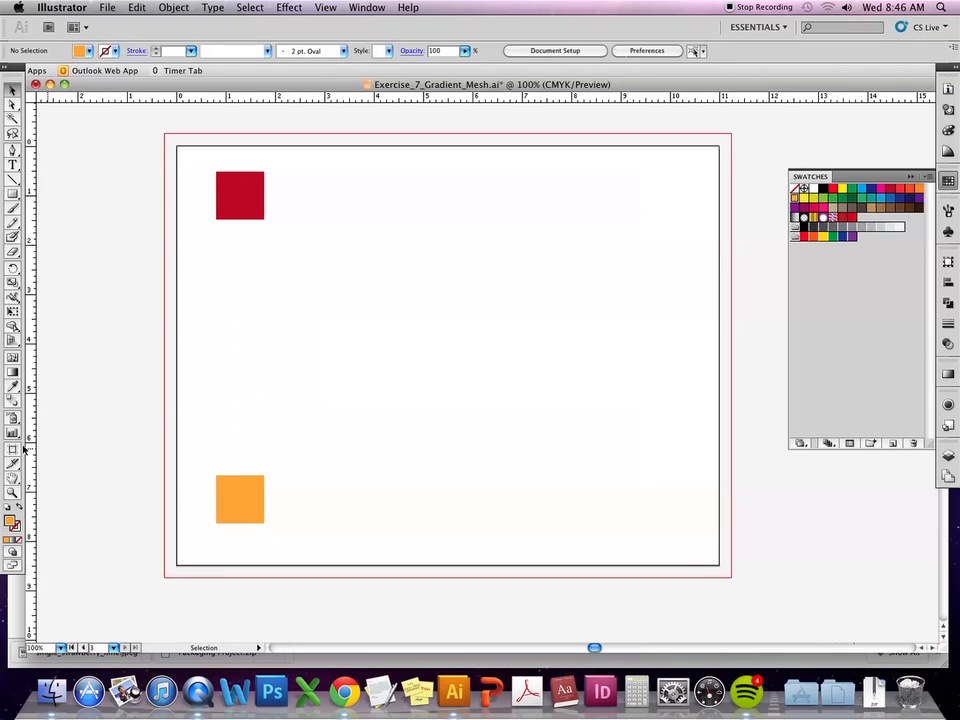
Blend the dark red square and the orange square into a continuous vertical strip with the Blend tool.
{"action": "left_click_drag", "start_coordinate": [165, 152], "coordinate": [291, 543]}
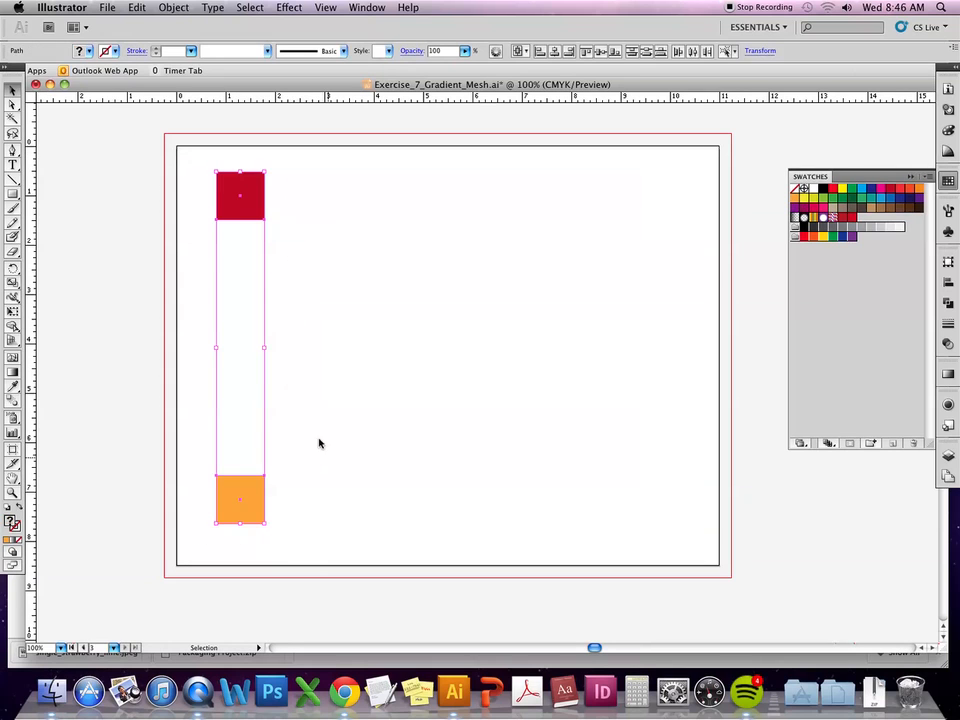
{"action": "left_click", "coordinate": [13, 328]}
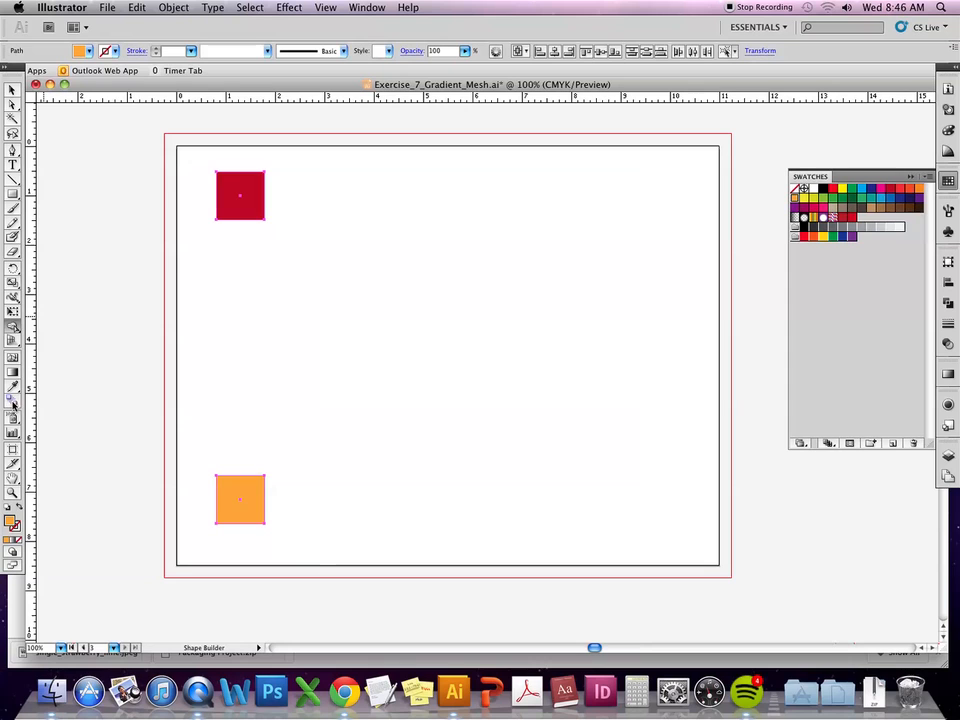
{"action": "left_click", "coordinate": [12, 403]}
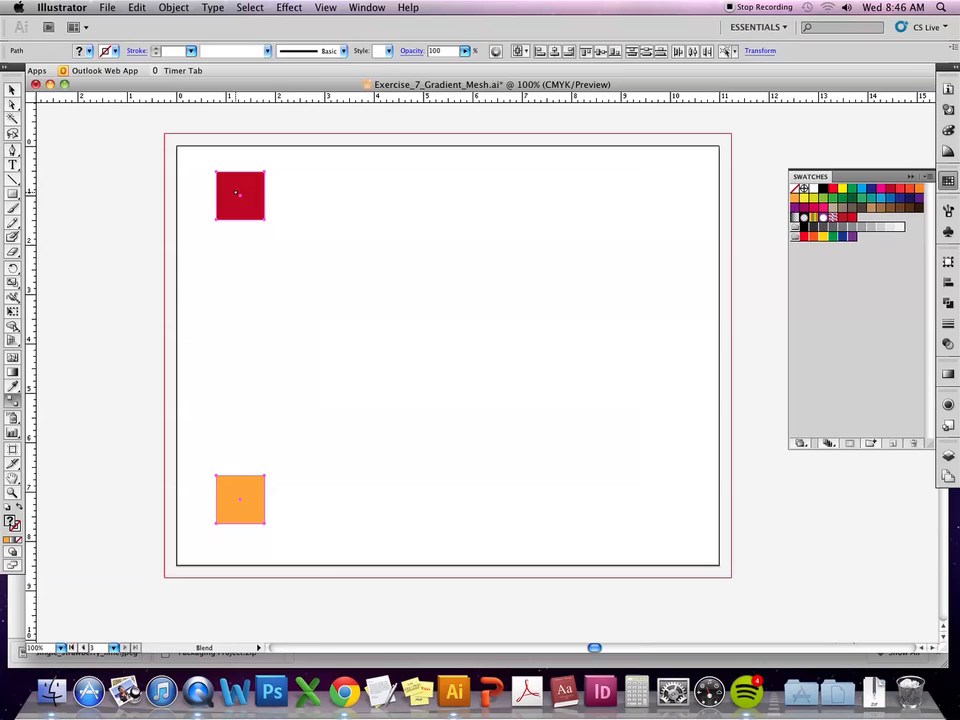
{"action": "left_click", "coordinate": [236, 192]}
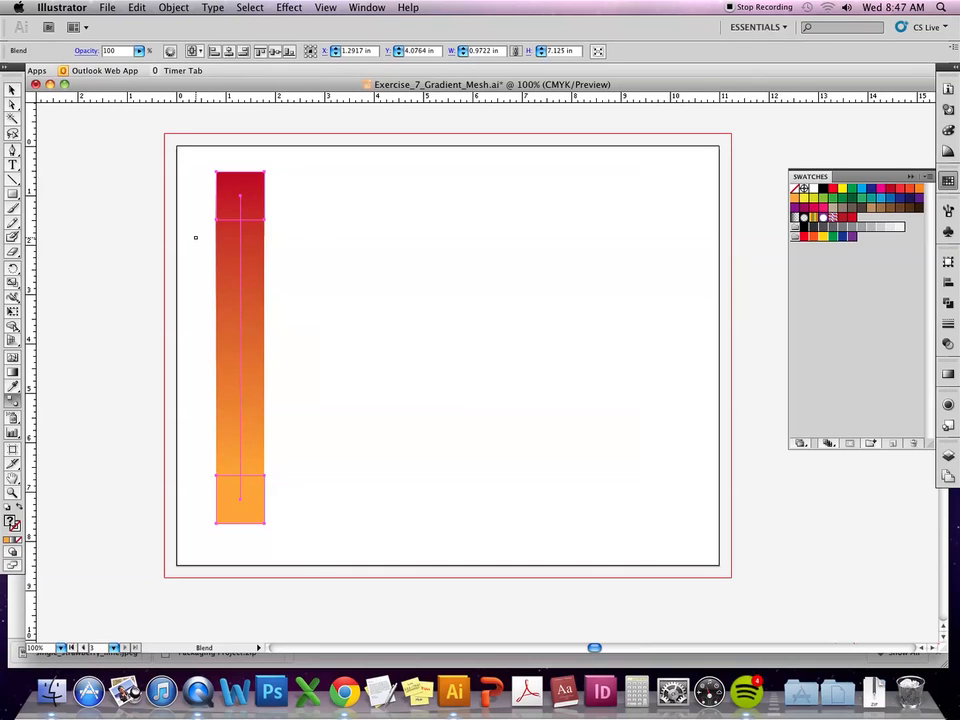
Shift the blended strip slightly so it is centred at X 1.5 in, Y about 4.01 in.
{"action": "key", "text": "v"}
{"action": "left_click", "coordinate": [386, 212]}
{"action": "left_click", "coordinate": [253, 298]}
{"action": "left_click_drag", "start_coordinate": [234, 436], "coordinate": [244, 433]}
{"action": "left_click", "coordinate": [358, 375]}
{"action": "left_click", "coordinate": [240, 247]}
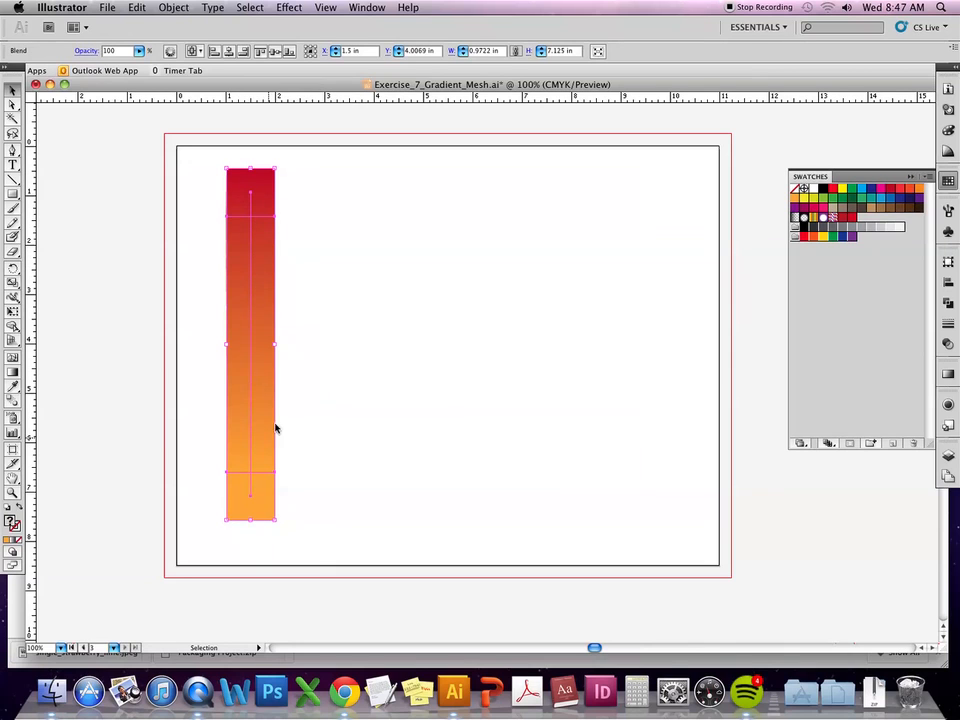
Expand the blend's object and fill, and move the resulting group about 1.4 in to the right.
{"action": "left_click", "coordinate": [173, 7]}
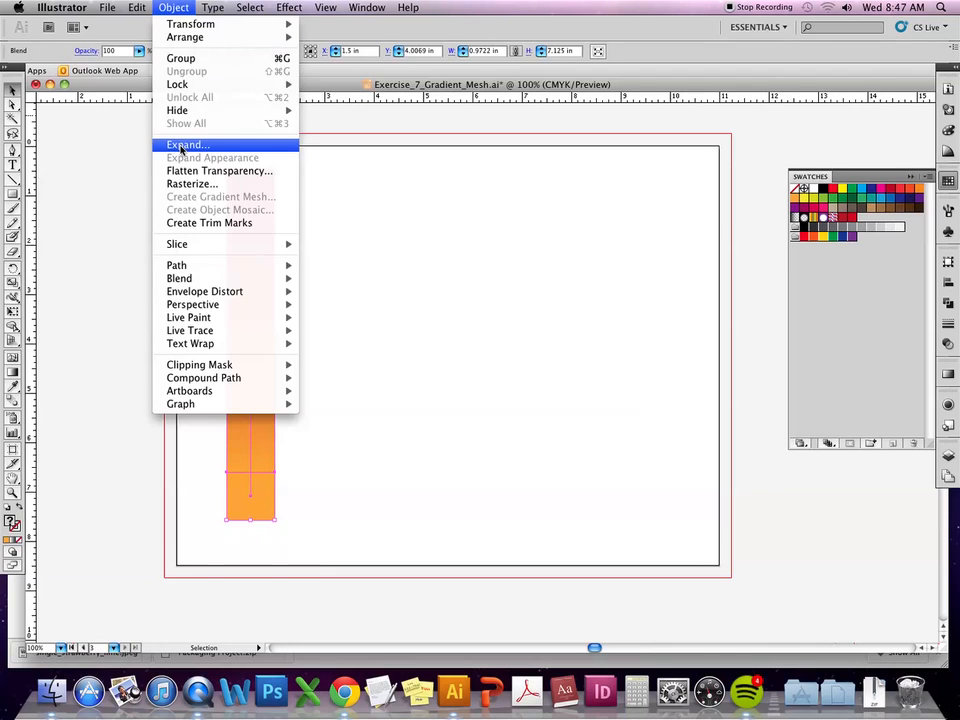
{"action": "left_click", "coordinate": [248, 148]}
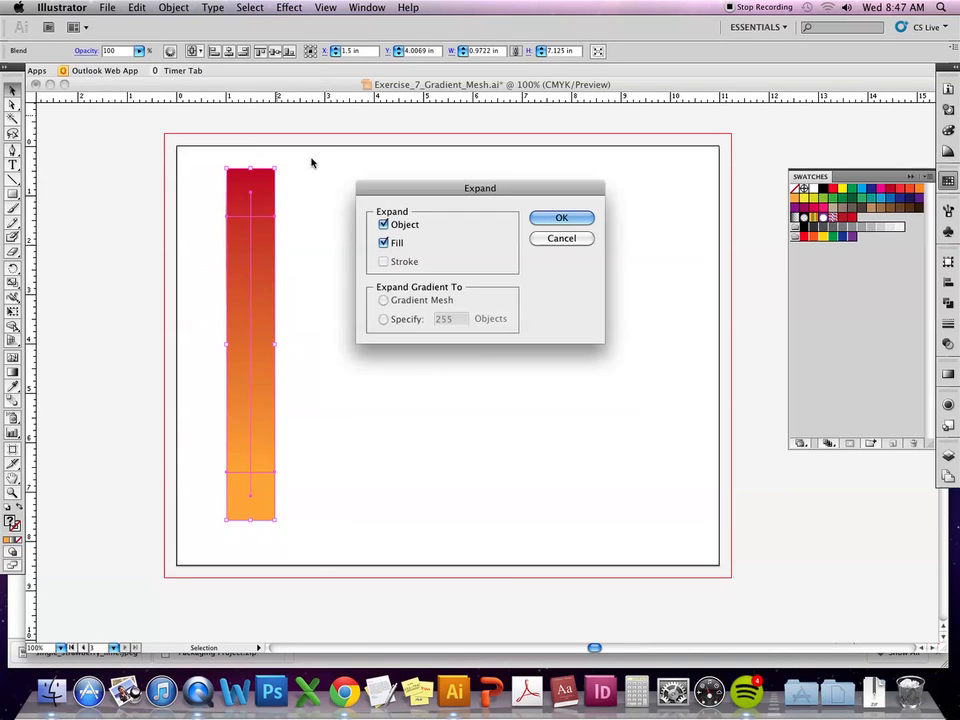
{"action": "left_click", "coordinate": [571, 221]}
{"action": "left_click", "coordinate": [430, 272]}
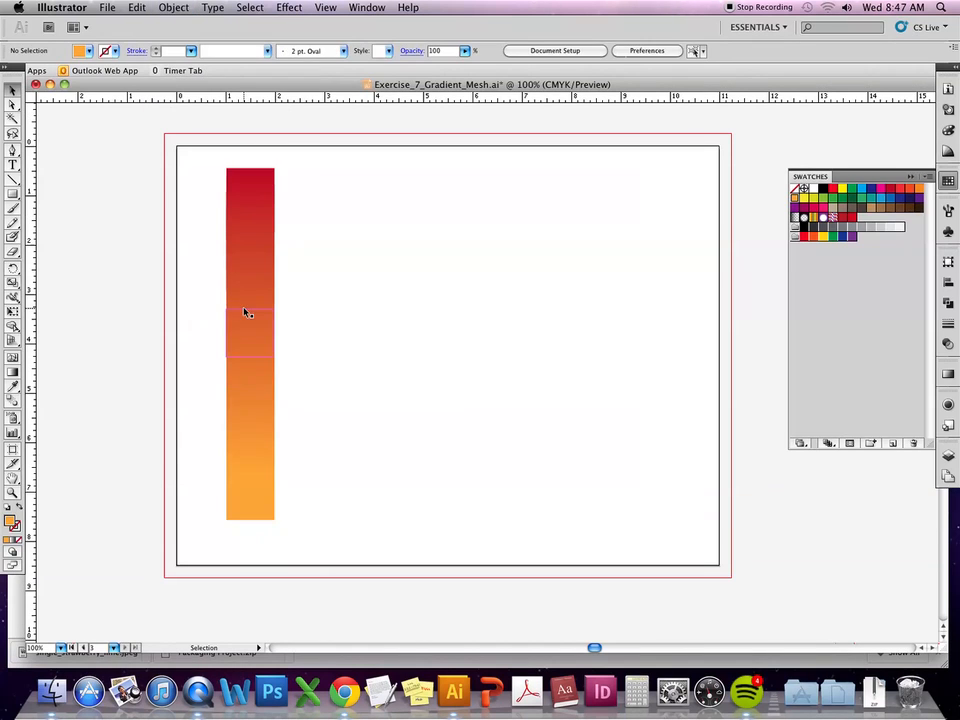
{"action": "left_click_drag", "start_coordinate": [268, 186], "coordinate": [340, 186]}
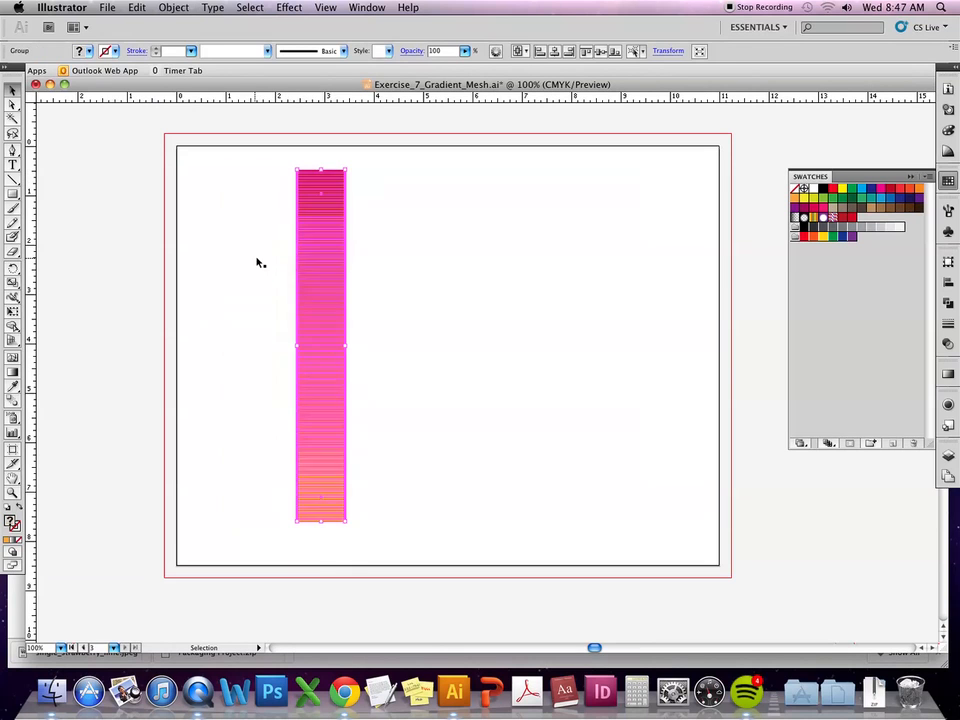
Isolate the expanded group and scatter individual squares to both sides of the strip, and shift the whole group slightly left.
{"action": "double_click", "coordinate": [330, 238]}
{"action": "left_click_drag", "start_coordinate": [324, 299], "coordinate": [251, 352]}
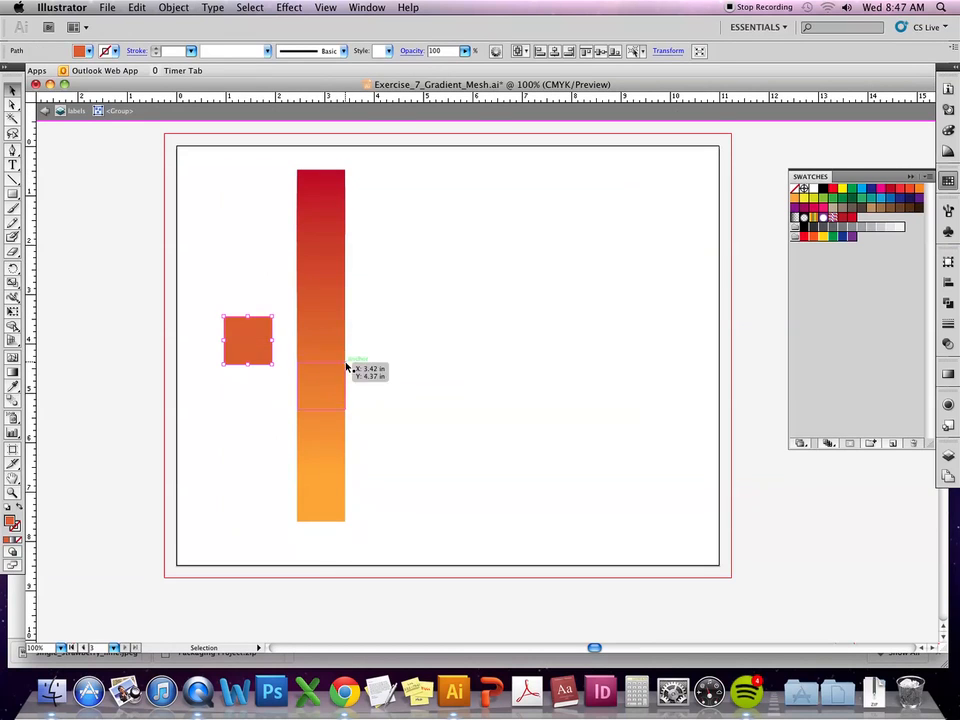
{"action": "left_click_drag", "start_coordinate": [344, 367], "coordinate": [413, 370]}
{"action": "left_click_drag", "start_coordinate": [342, 320], "coordinate": [275, 276]}
{"action": "left_click_drag", "start_coordinate": [334, 262], "coordinate": [388, 262]}
{"action": "left_click_drag", "start_coordinate": [330, 240], "coordinate": [261, 222]}
{"action": "left_click_drag", "start_coordinate": [340, 211], "coordinate": [381, 191]}
{"action": "left_click_drag", "start_coordinate": [306, 431], "coordinate": [269, 432]}
{"action": "left_click_drag", "start_coordinate": [308, 448], "coordinate": [397, 454]}
{"action": "key", "text": "super+z"}
{"action": "left_click", "coordinate": [331, 425]}
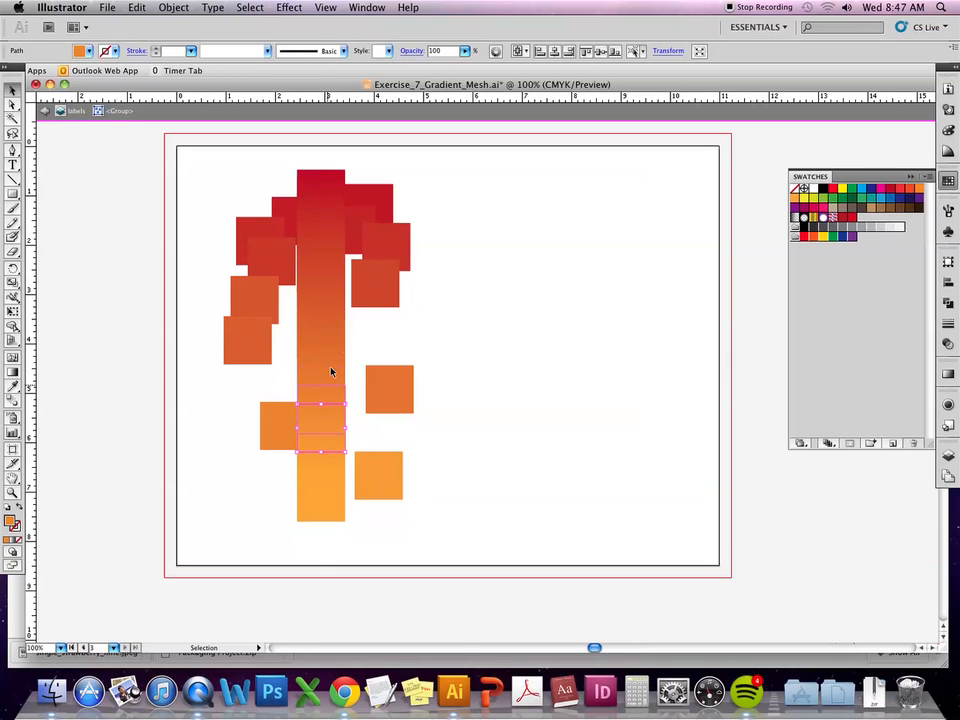
{"action": "left_click", "coordinate": [539, 244]}
{"action": "double_click", "coordinate": [572, 229]}
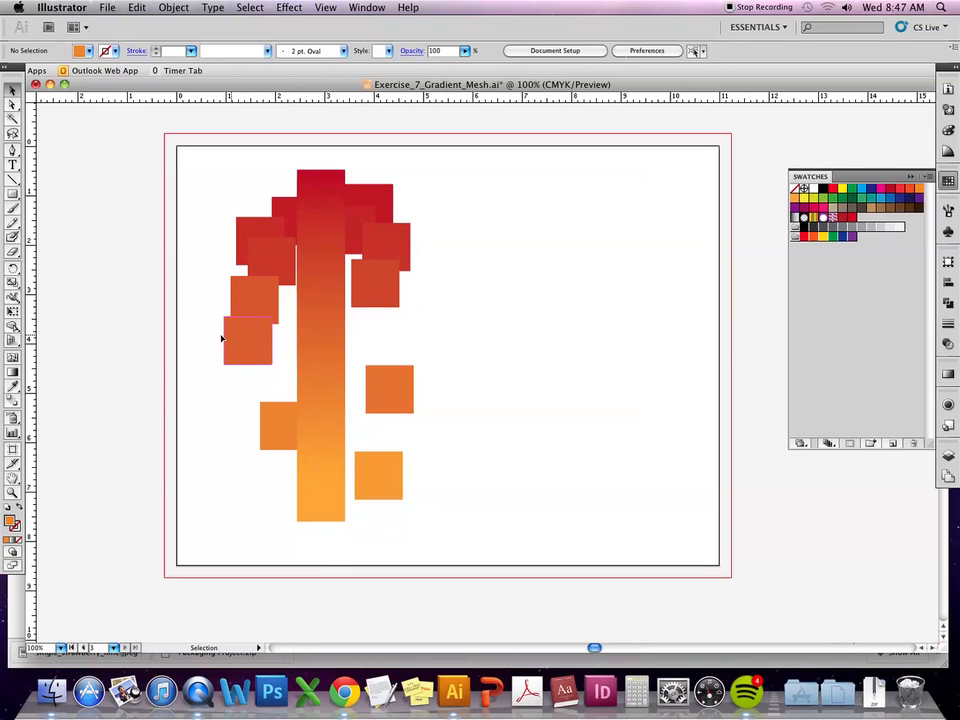
{"action": "left_click", "coordinate": [319, 311]}
{"action": "left_click_drag", "start_coordinate": [316, 310], "coordinate": [283, 310]}
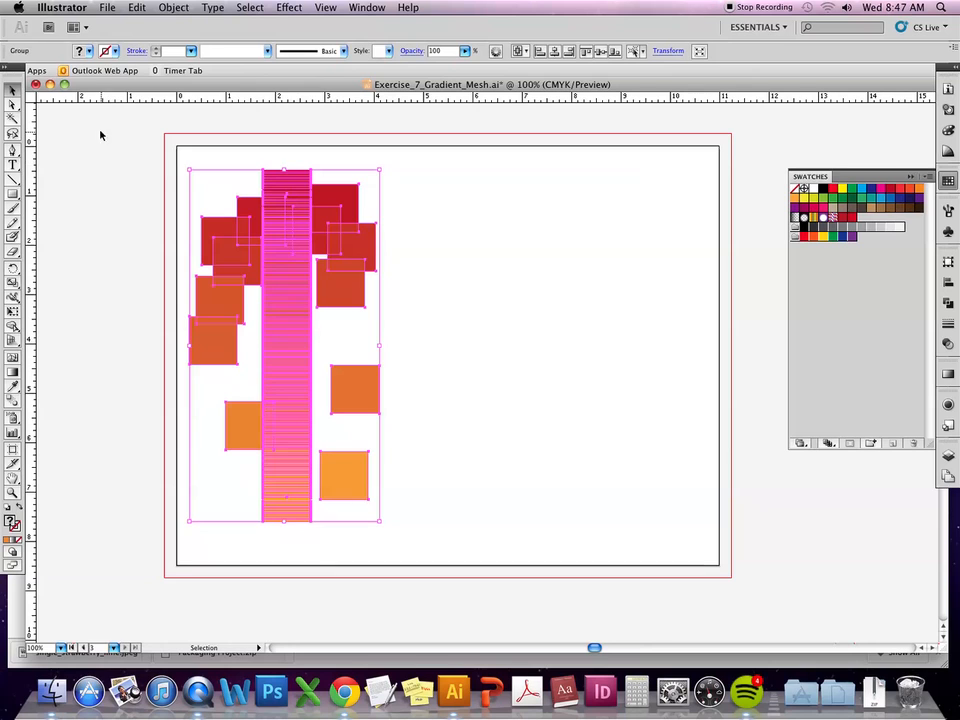
{"action": "key", "text": "m"}
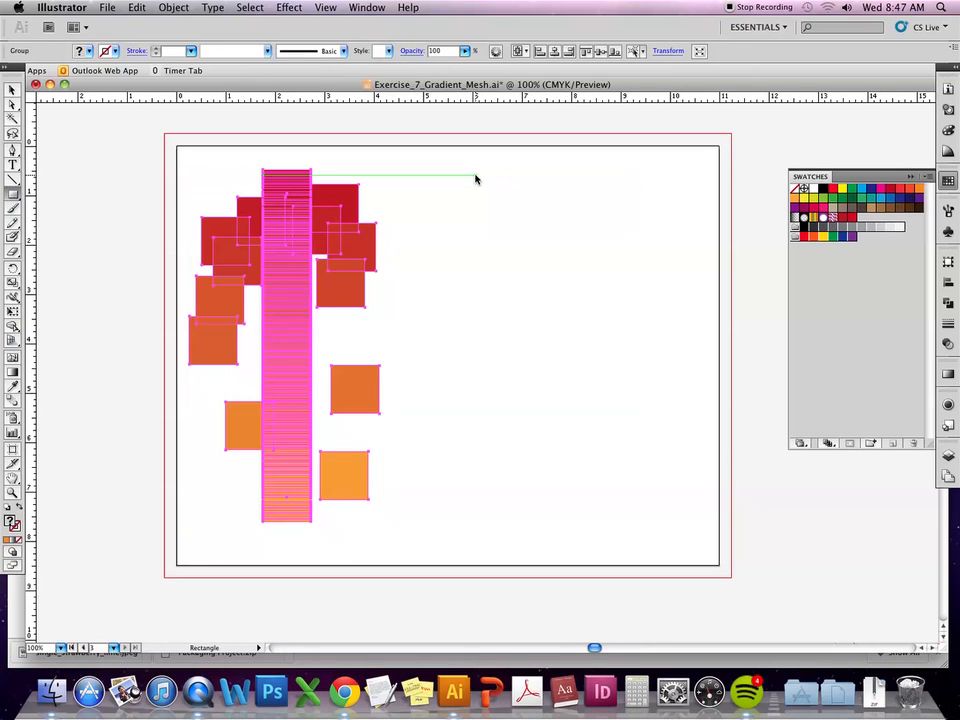
{"action": "left_click_drag", "start_coordinate": [12, 194], "coordinate": [50, 239]}
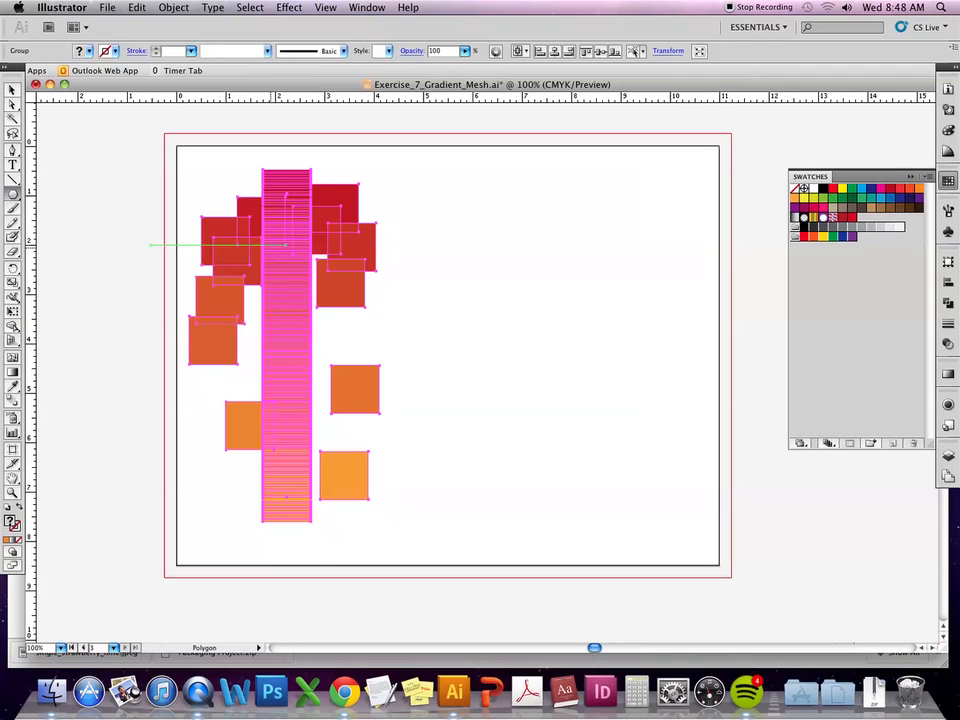
{"action": "left_click_drag", "start_coordinate": [461, 170], "coordinate": [465, 200]}
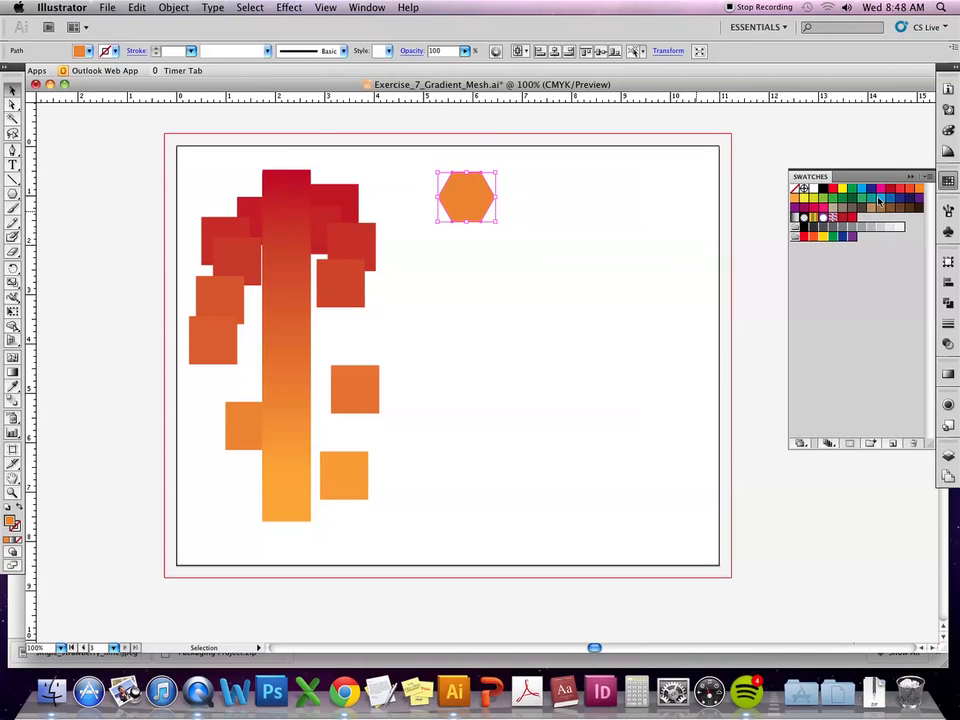
{"action": "left_click", "coordinate": [882, 189]}
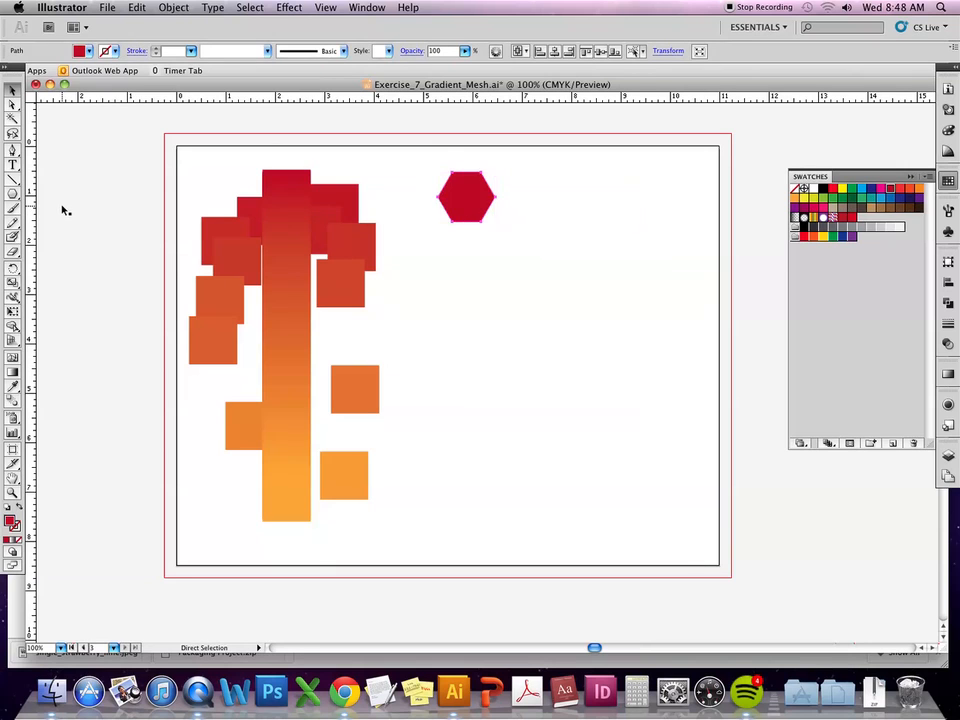
{"action": "key", "text": "super+z"}
{"action": "key", "text": "Delete"}
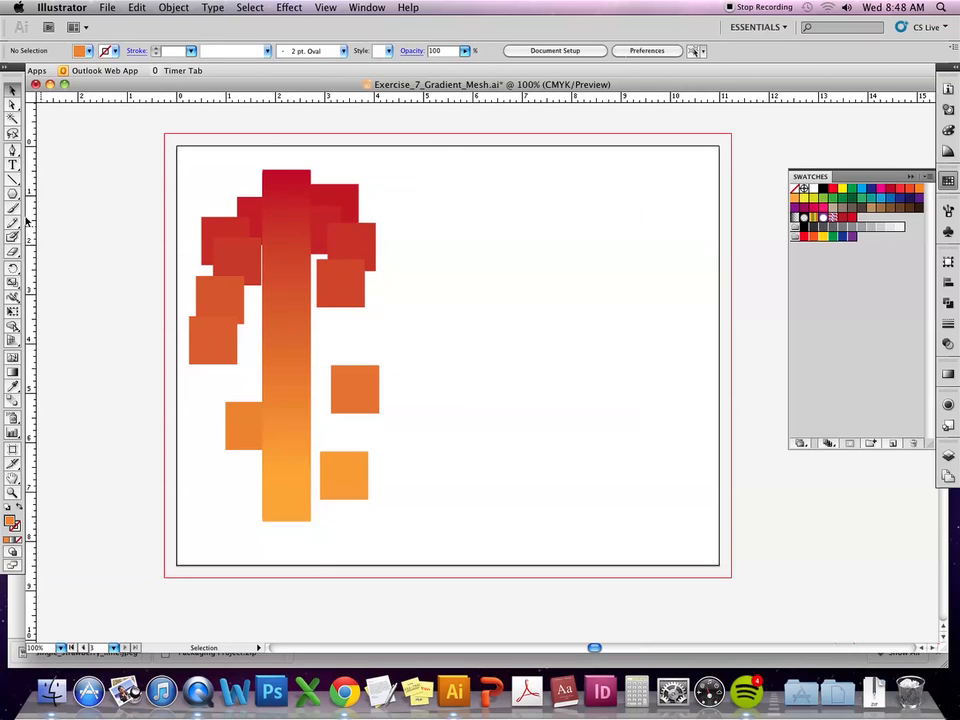
Create a five-sided polygon with a 0.5821 in radius near the artboard's upper edge beside the strip, and fill it dark red.
{"action": "left_click", "coordinate": [12, 194]}
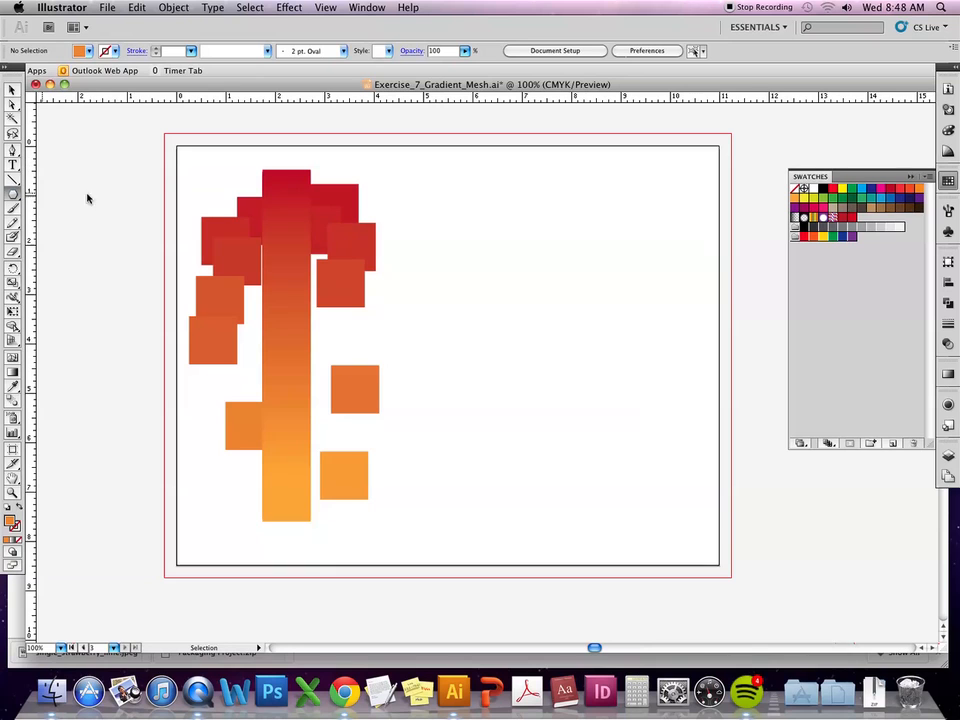
{"action": "left_click", "coordinate": [438, 196]}
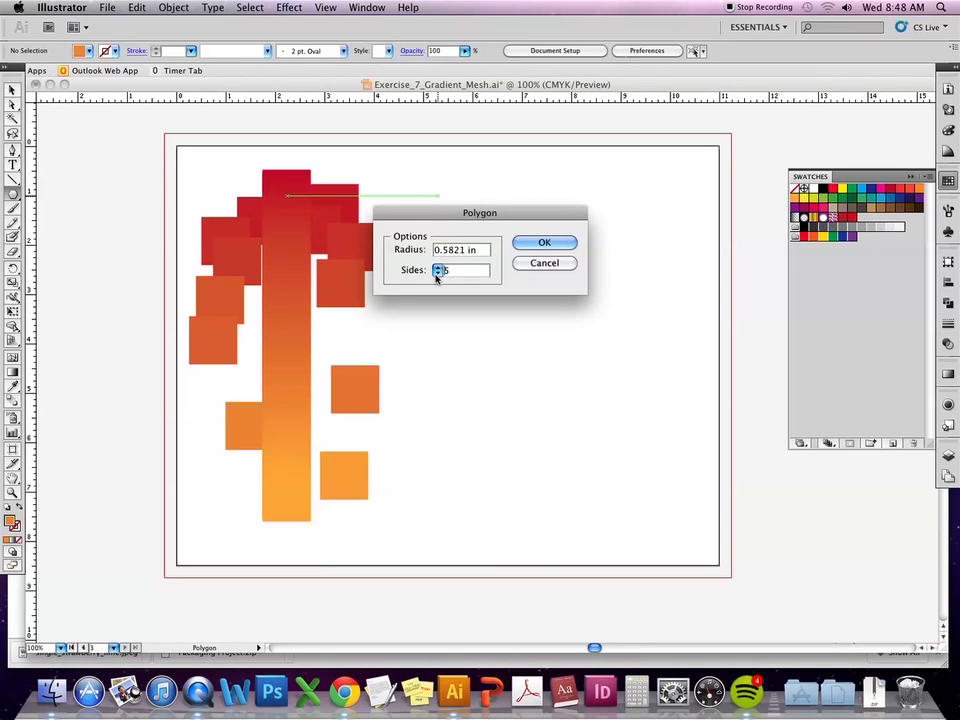
{"action": "left_click", "coordinate": [550, 242]}
{"action": "key", "text": "v"}
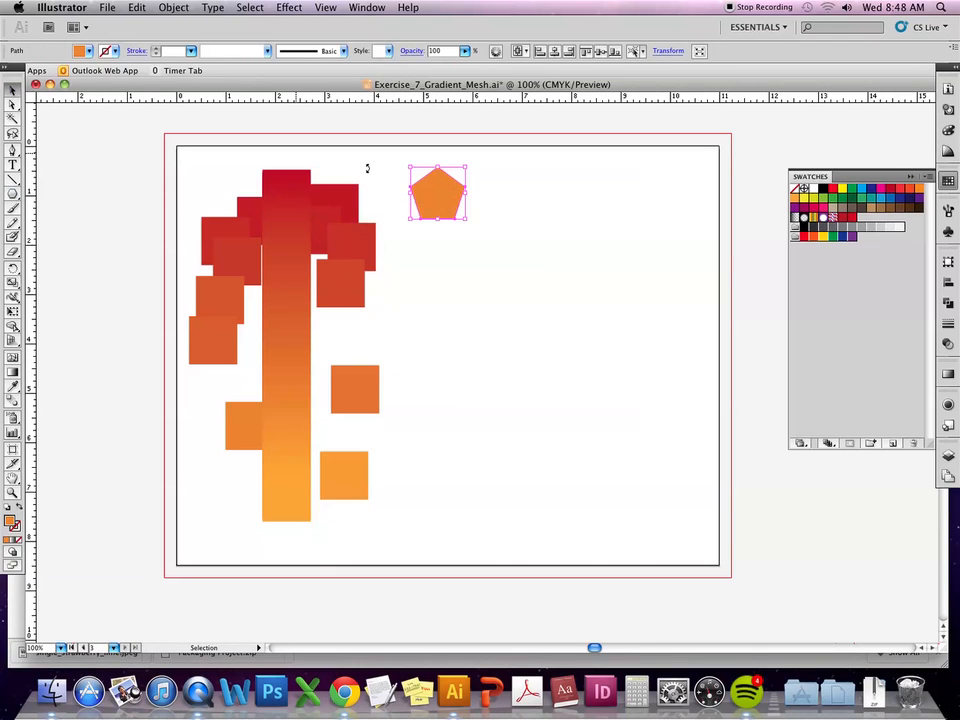
{"action": "left_click_drag", "start_coordinate": [437, 202], "coordinate": [471, 201]}
{"action": "left_click", "coordinate": [591, 201]}
{"action": "left_click", "coordinate": [482, 198]}
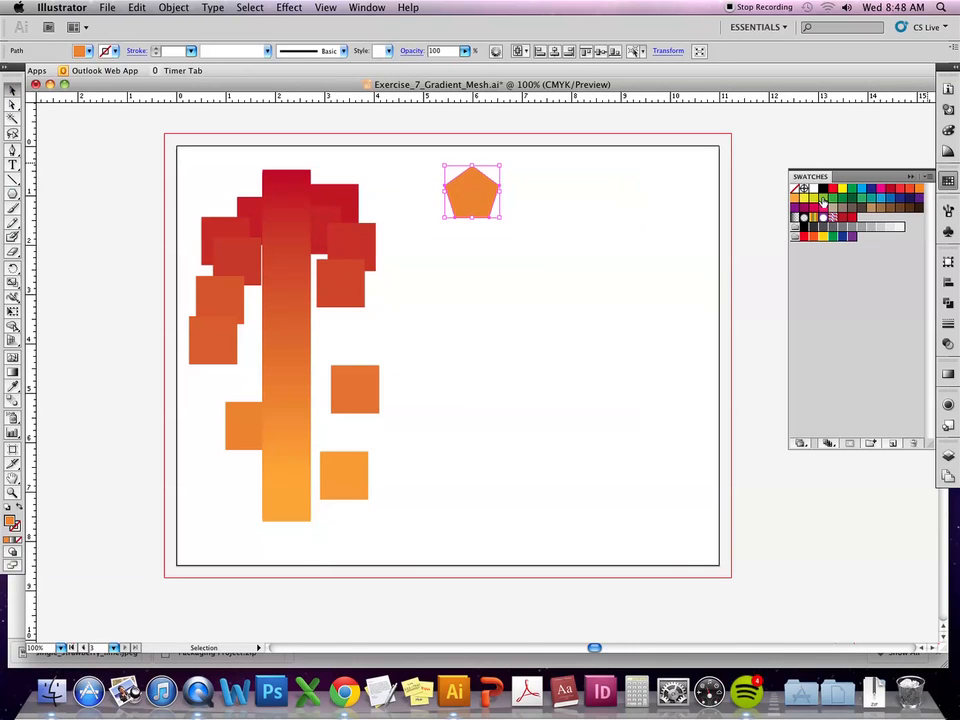
{"action": "left_click", "coordinate": [900, 190]}
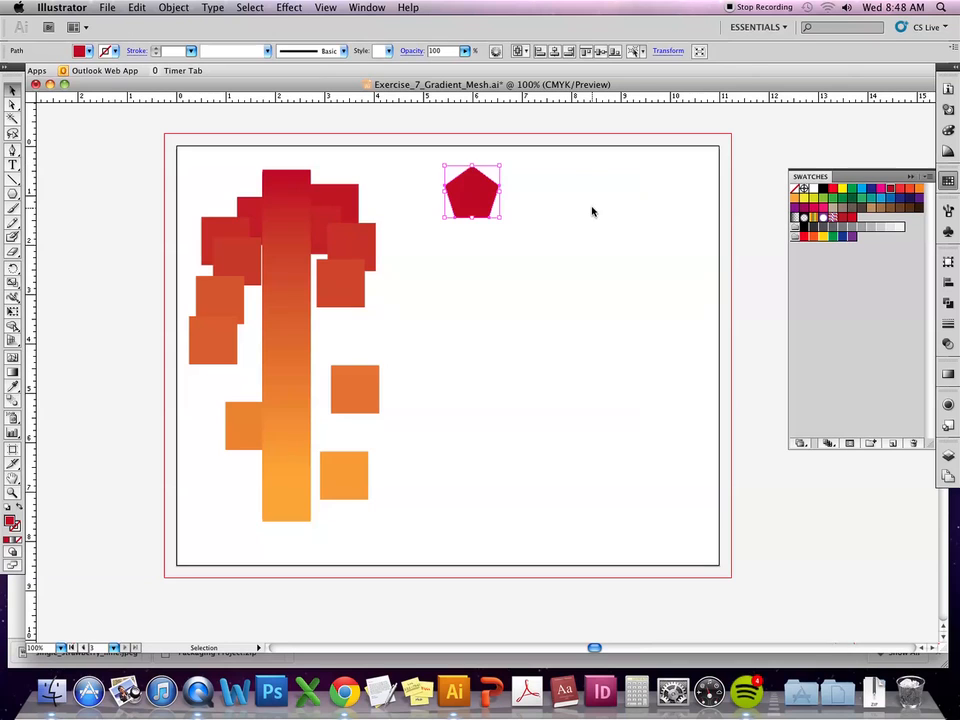
{"action": "left_click", "coordinate": [591, 211]}
Create a dark red five-pointed star with radii 0.3472 in and 0.69 in below the pentagon.
{"action": "left_click_drag", "start_coordinate": [13, 196], "coordinate": [62, 251]}
{"action": "left_click", "coordinate": [511, 386]}
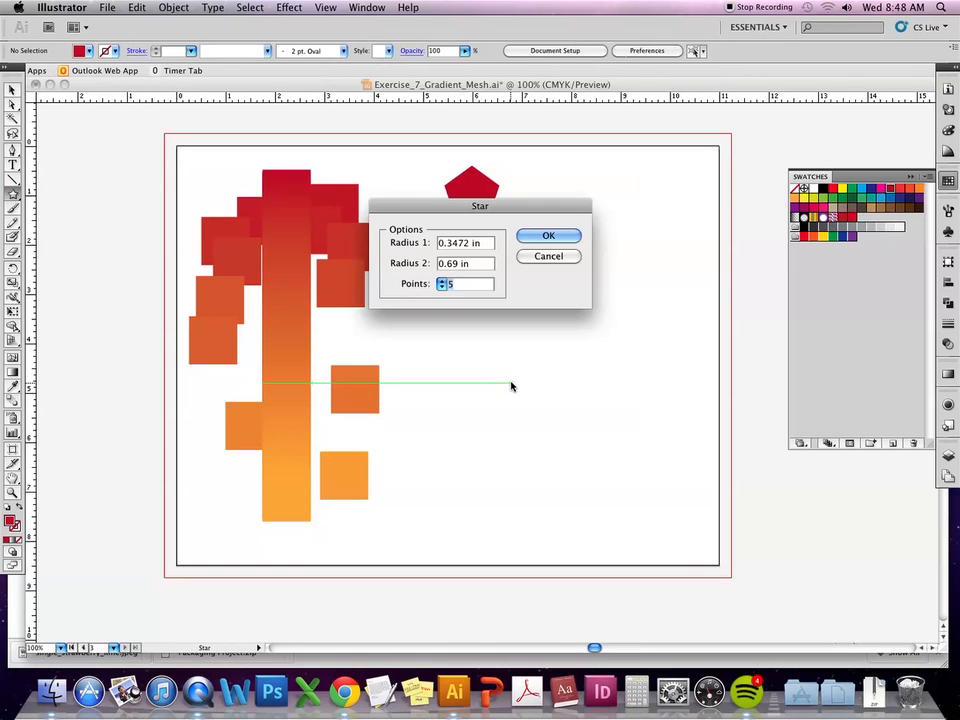
{"action": "left_click", "coordinate": [551, 236]}
{"action": "left_click", "coordinate": [15, 88]}
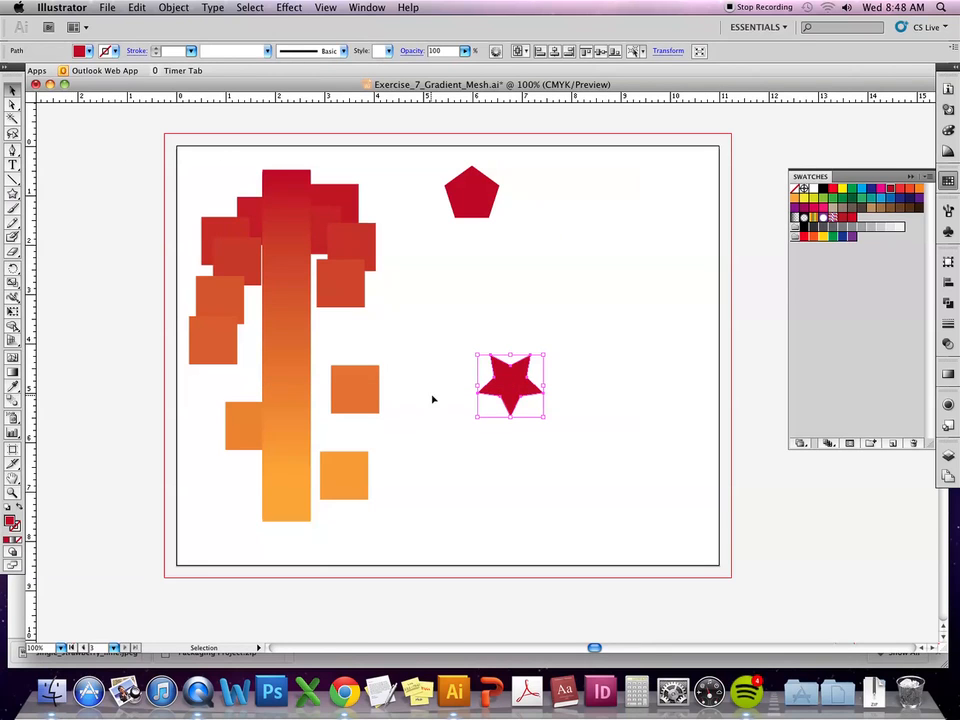
Move the star near the artboard's lower edge, and align the pentagon and star on their horizontal centres.
{"action": "left_click_drag", "start_coordinate": [538, 384], "coordinate": [502, 521]}
{"action": "left_click_drag", "start_coordinate": [534, 205], "coordinate": [478, 505]}
{"action": "left_click", "coordinate": [554, 50]}
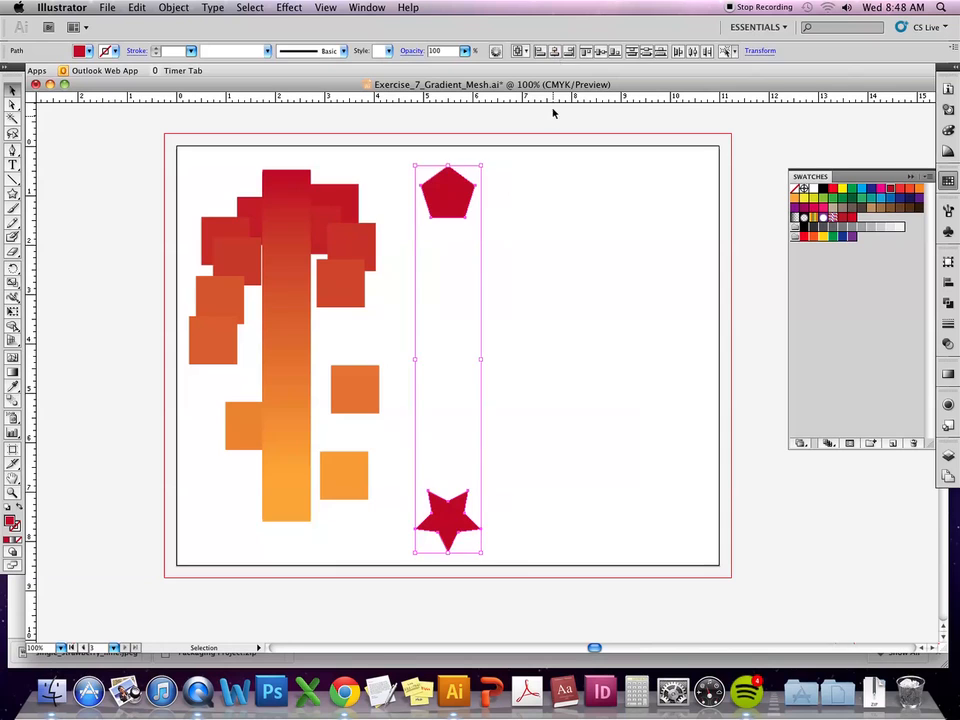
Fill the star near the artboard's lower edge with light orange, and move the pentagon and star together about 1.3 in to the right.
{"action": "left_click", "coordinate": [557, 446]}
{"action": "left_click", "coordinate": [458, 514]}
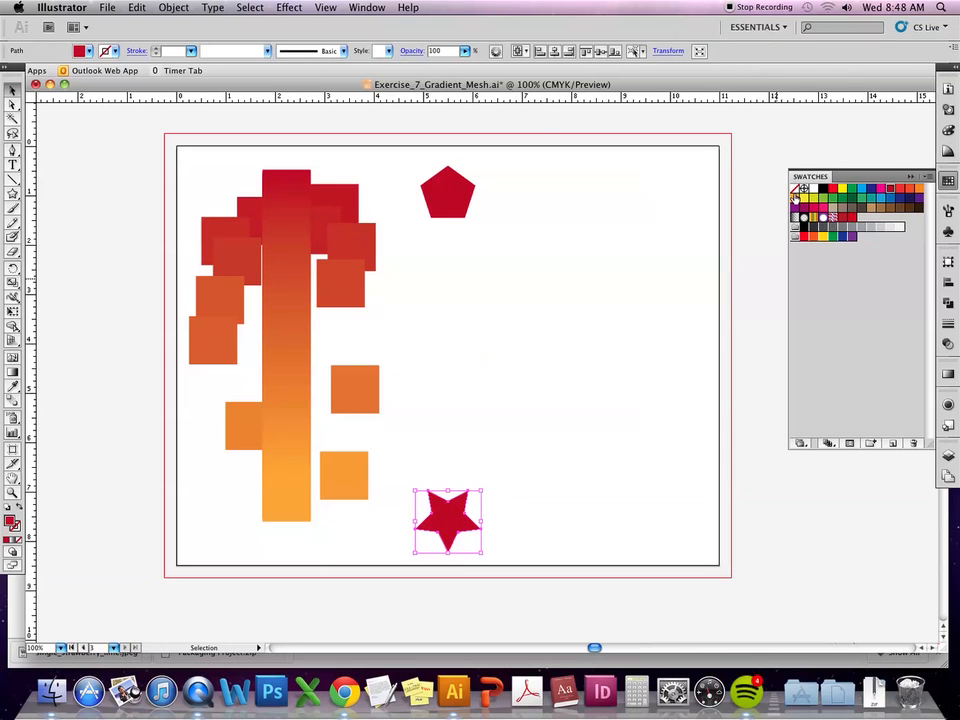
{"action": "left_click", "coordinate": [795, 190]}
{"action": "left_click", "coordinate": [798, 197]}
{"action": "left_click_drag", "start_coordinate": [525, 163], "coordinate": [513, 524]}
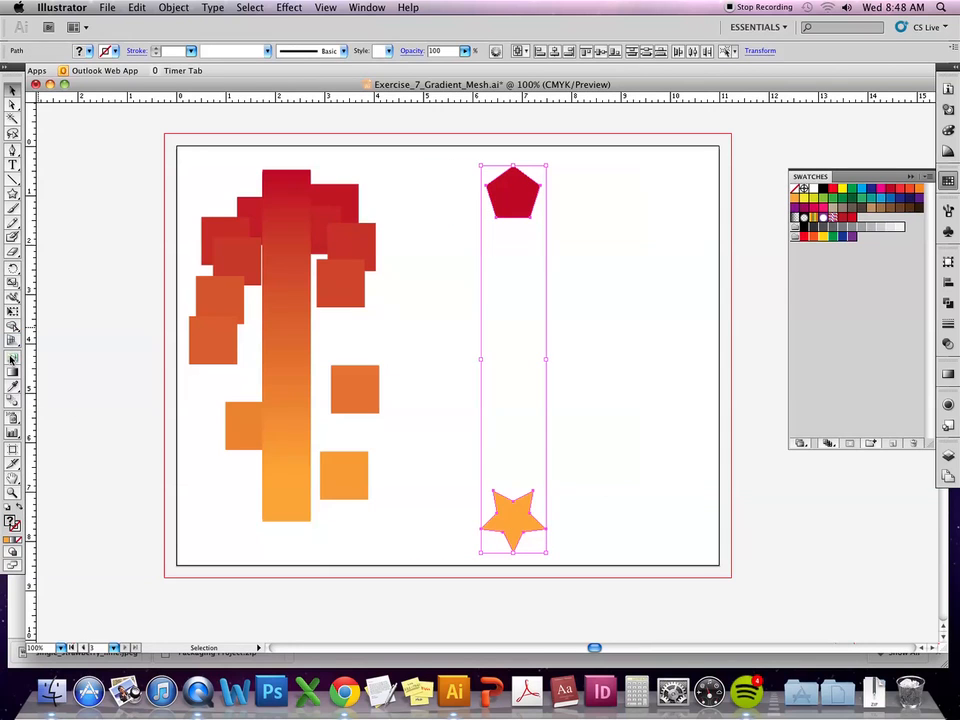
Blend the pentagon into the star using Specified Steps spacing with 5 steps.
{"action": "double_click", "coordinate": [12, 399]}
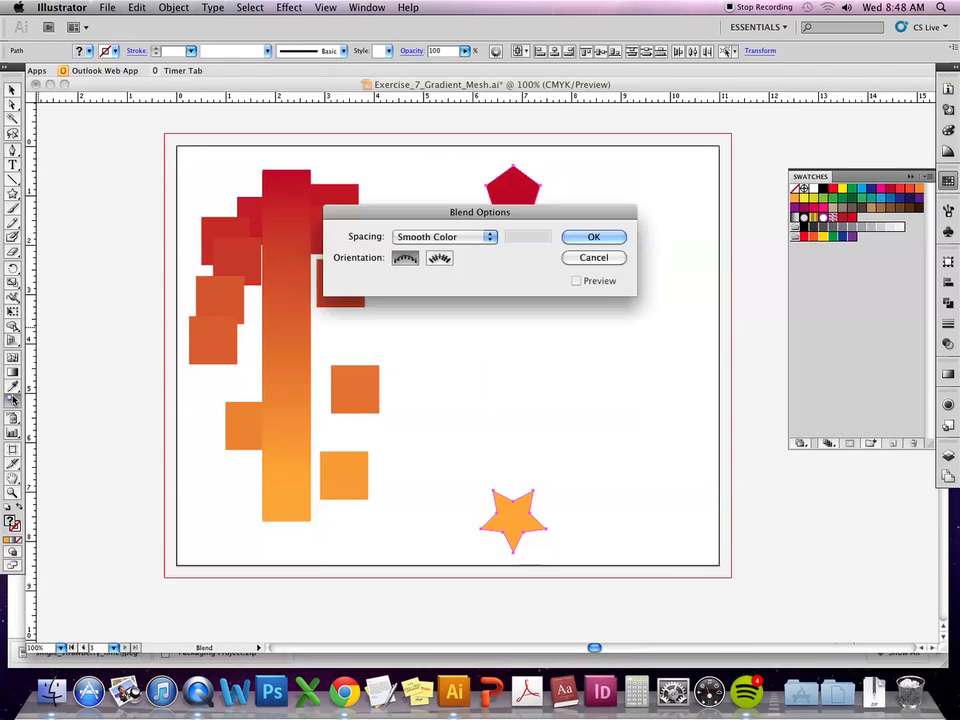
{"action": "left_click_drag", "start_coordinate": [513, 213], "coordinate": [321, 333]}
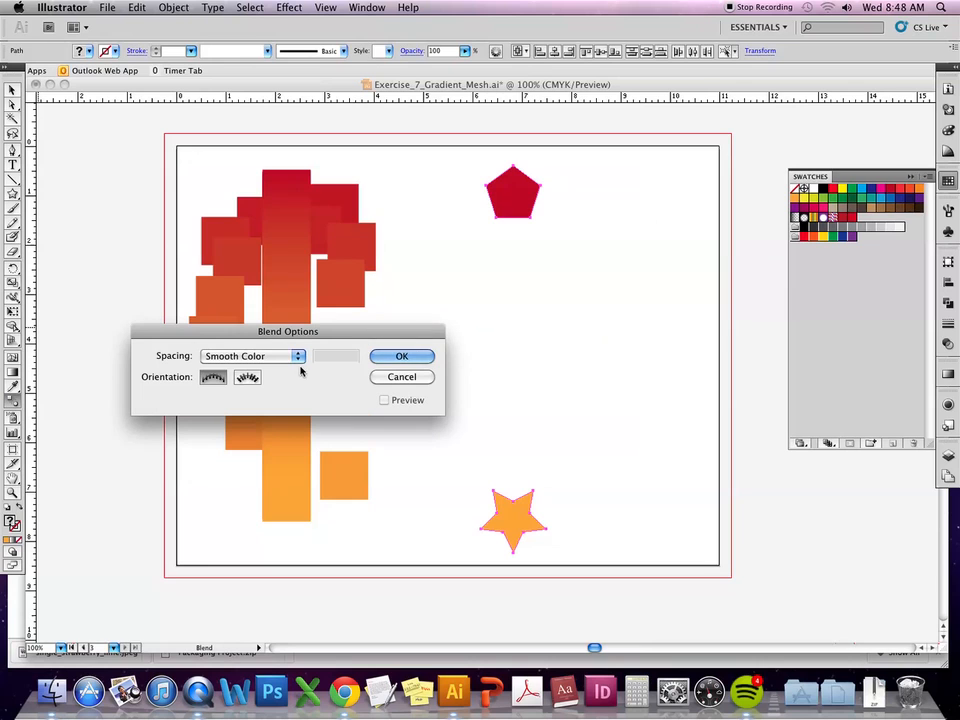
{"action": "left_click", "coordinate": [296, 358]}
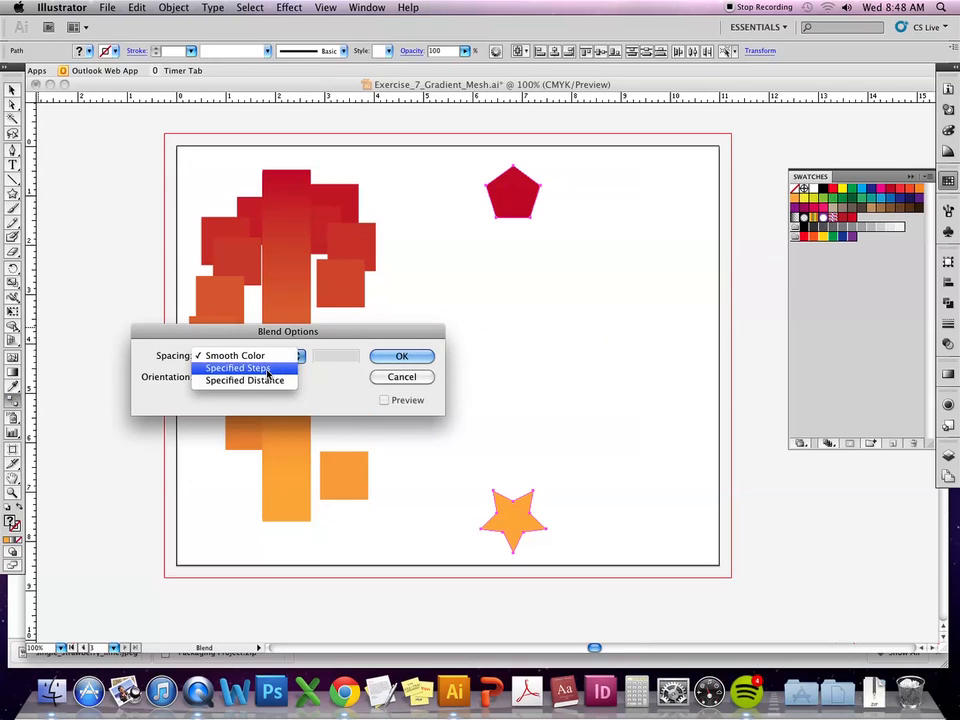
{"action": "left_click", "coordinate": [330, 372]}
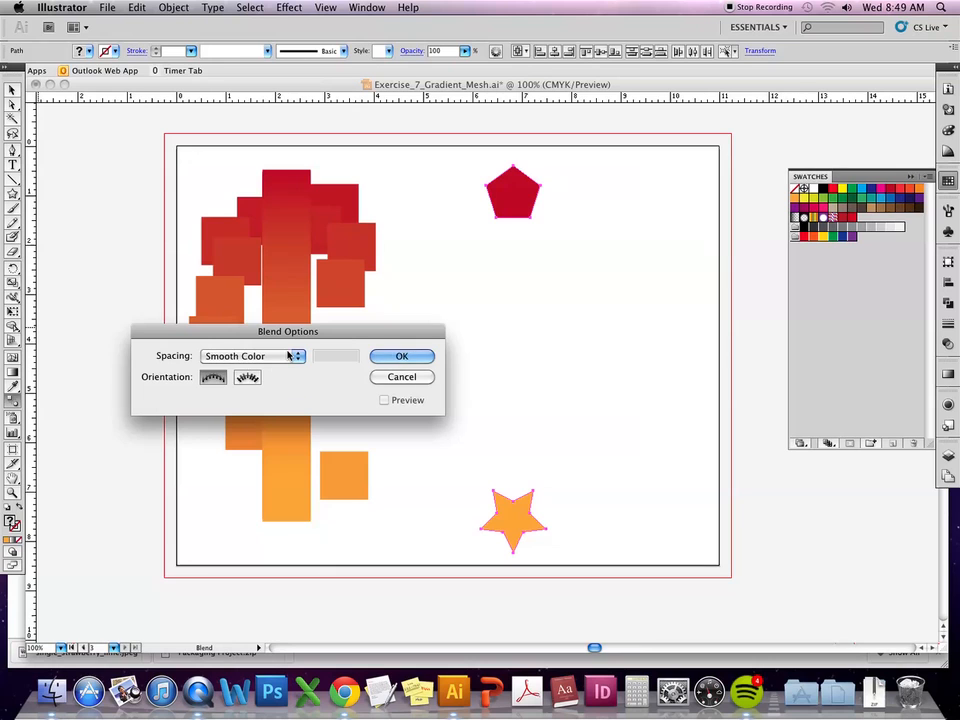
{"action": "left_click", "coordinate": [292, 355]}
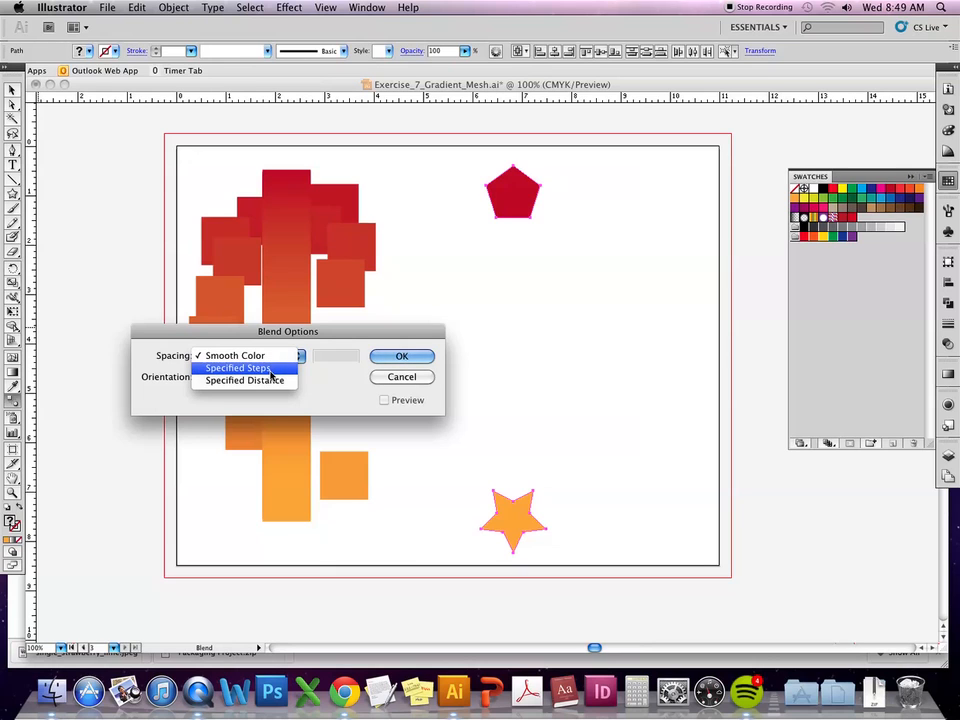
{"action": "left_click", "coordinate": [245, 368]}
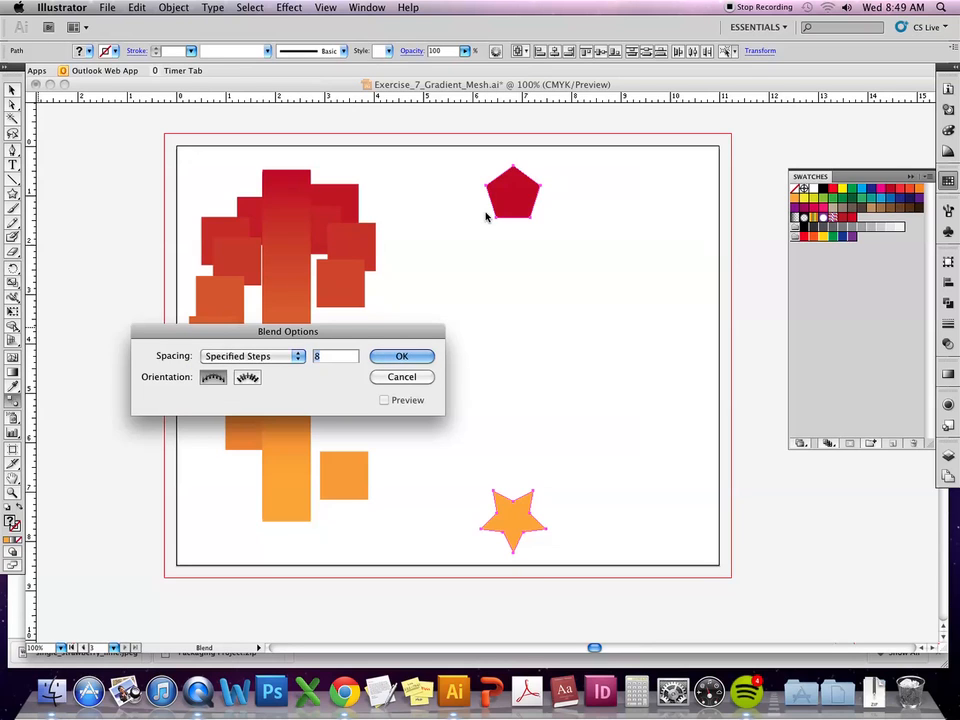
{"action": "type", "text": "5"}
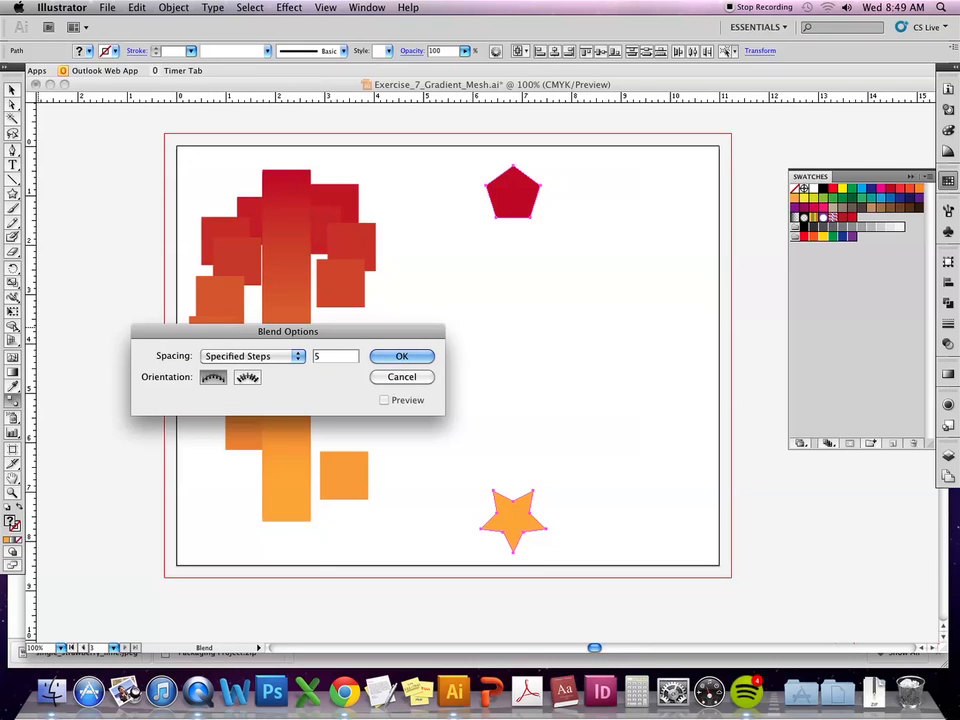
{"action": "left_click", "coordinate": [426, 358]}
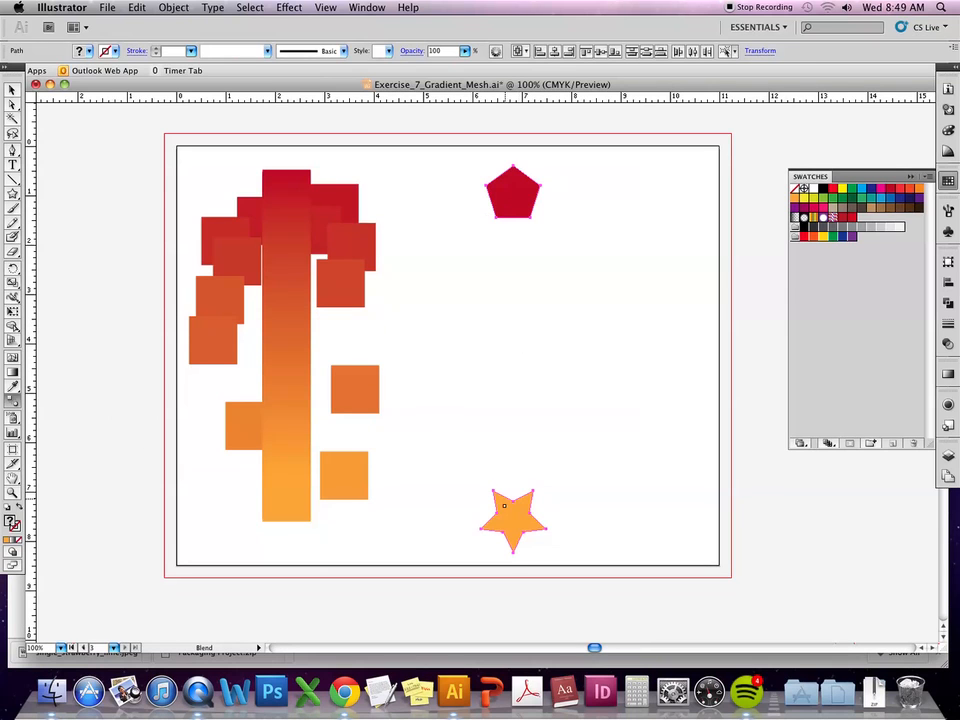
{"action": "left_click", "coordinate": [508, 514]}
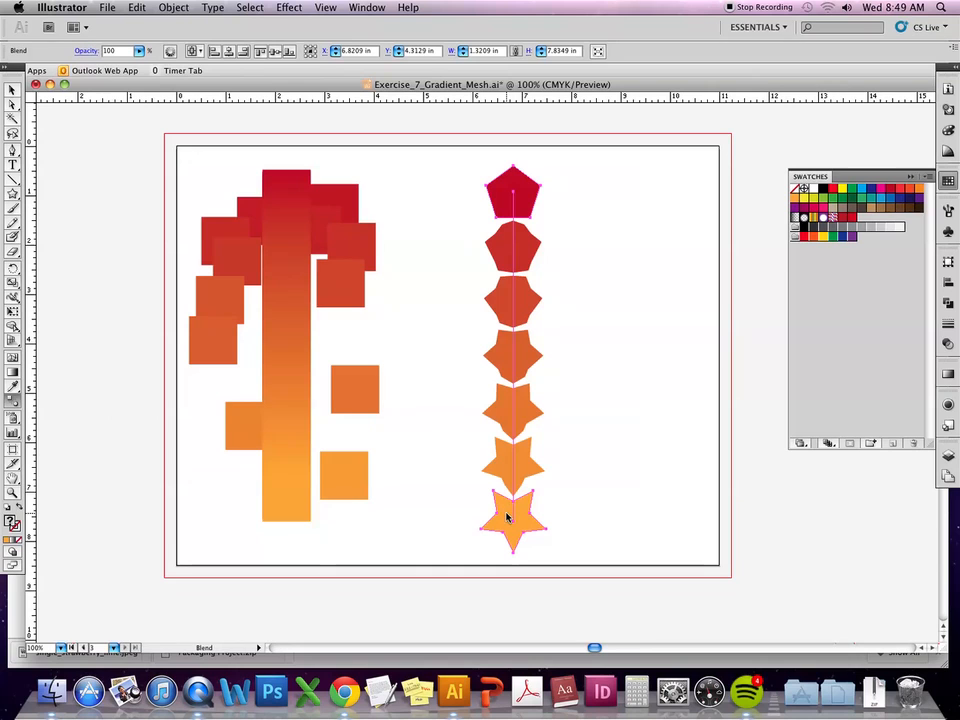
Move the whole pentagon-to-star blend slightly up and to the left, and deselect it.
{"action": "left_click", "coordinate": [11, 91]}
{"action": "left_click", "coordinate": [12, 92]}
{"action": "left_click", "coordinate": [173, 7]}
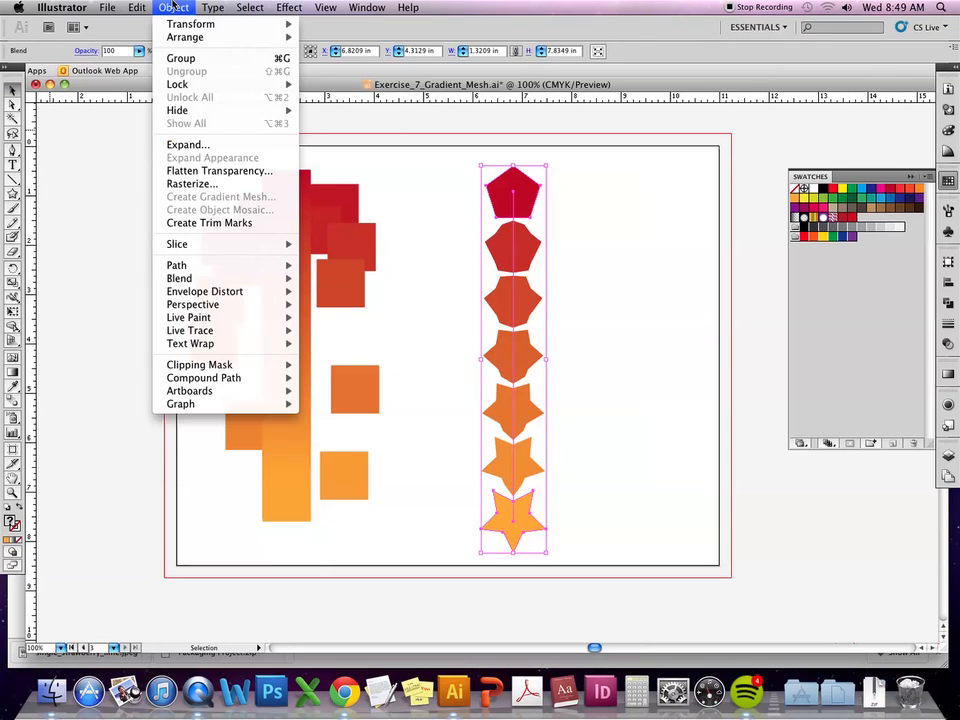
{"action": "left_click", "coordinate": [173, 7]}
{"action": "left_click", "coordinate": [536, 339]}
{"action": "left_click", "coordinate": [512, 349]}
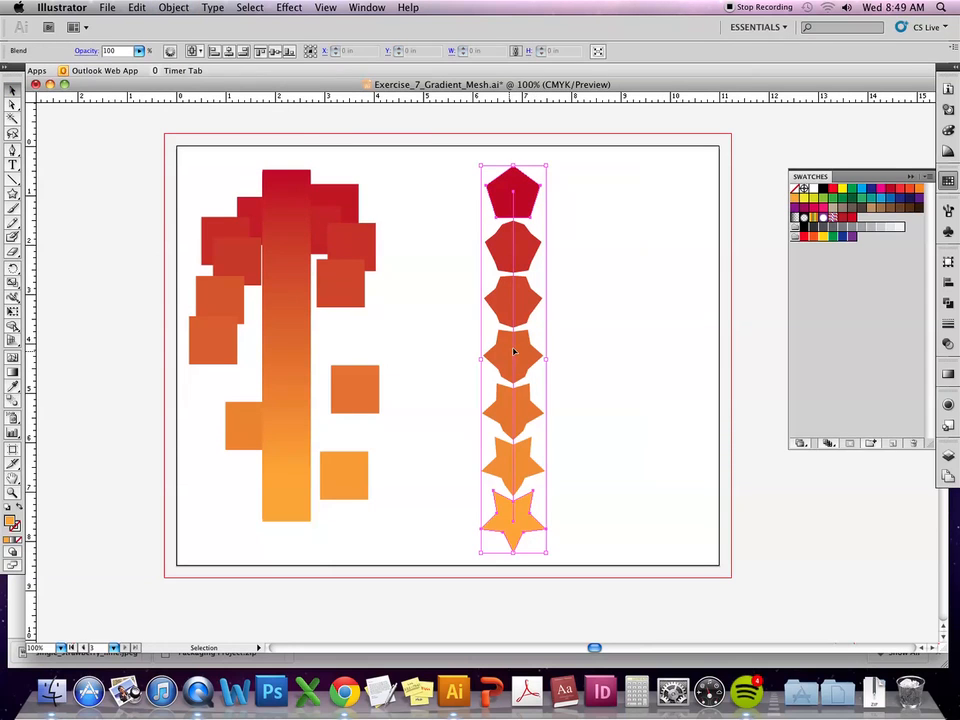
{"action": "mouse_move", "coordinate": [519, 350]}
{"action": "left_mouse_down"}
{"action": "mouse_move", "coordinate": [570, 343]}
{"action": "mouse_move", "coordinate": [496, 338]}
{"action": "mouse_move", "coordinate": [521, 349]}
{"action": "mouse_move", "coordinate": [508, 348]}
{"action": "left_mouse_up"}
{"action": "left_click", "coordinate": [615, 332]}
{"action": "left_click", "coordinate": [573, 335]}
{"action": "left_click", "coordinate": [547, 272]}
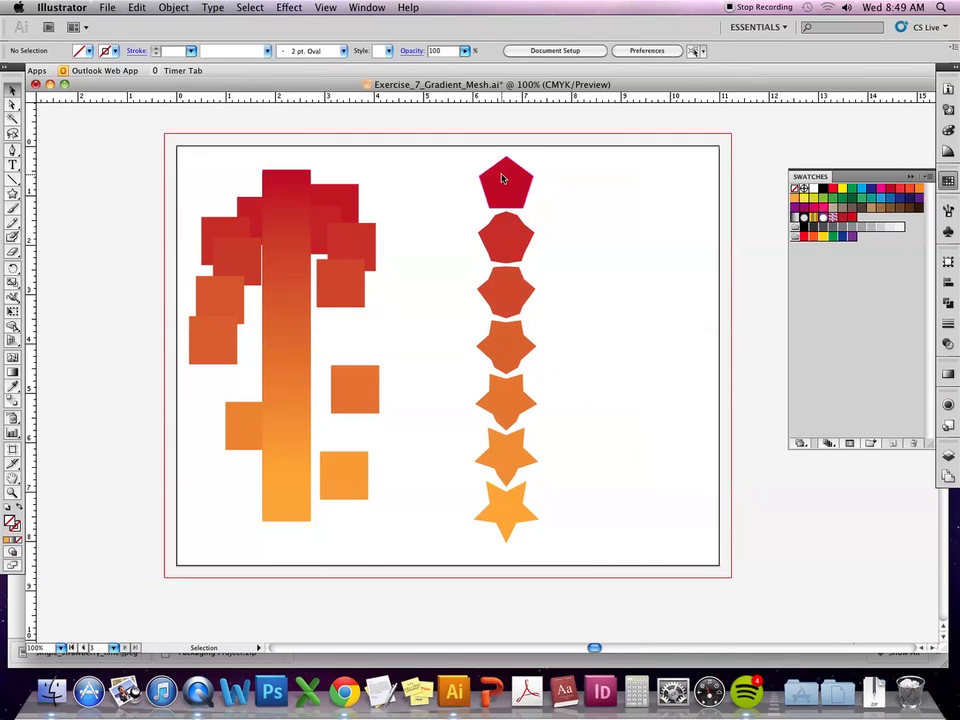
Expand the blend's object and fill, and ungroup the resulting shapes.
{"action": "left_click", "coordinate": [503, 180]}
{"action": "left_click", "coordinate": [171, 7]}
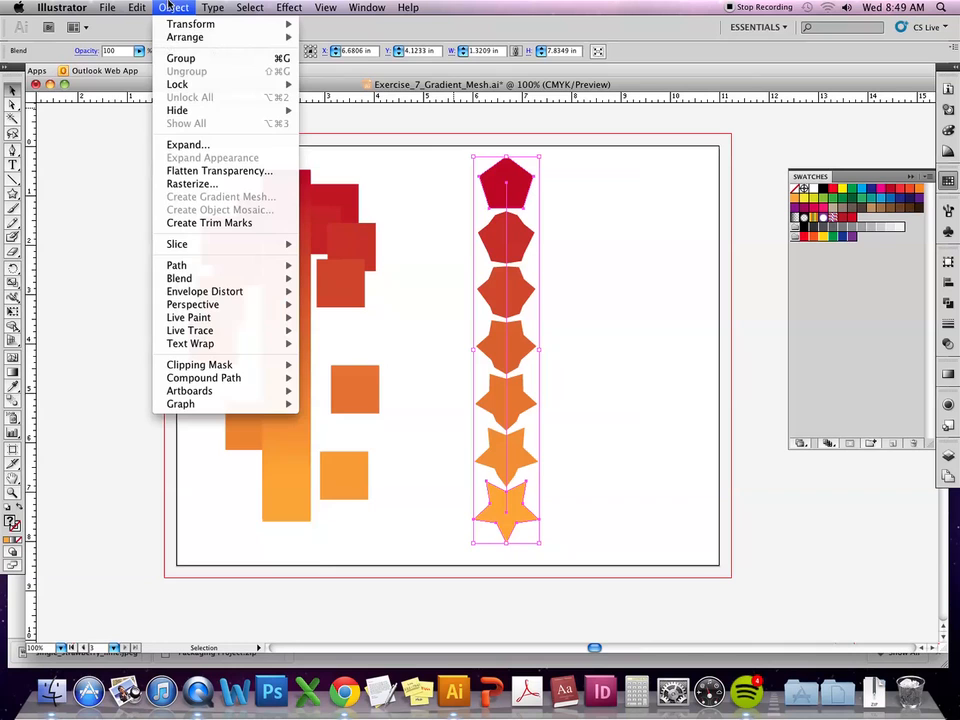
{"action": "left_click", "coordinate": [188, 144]}
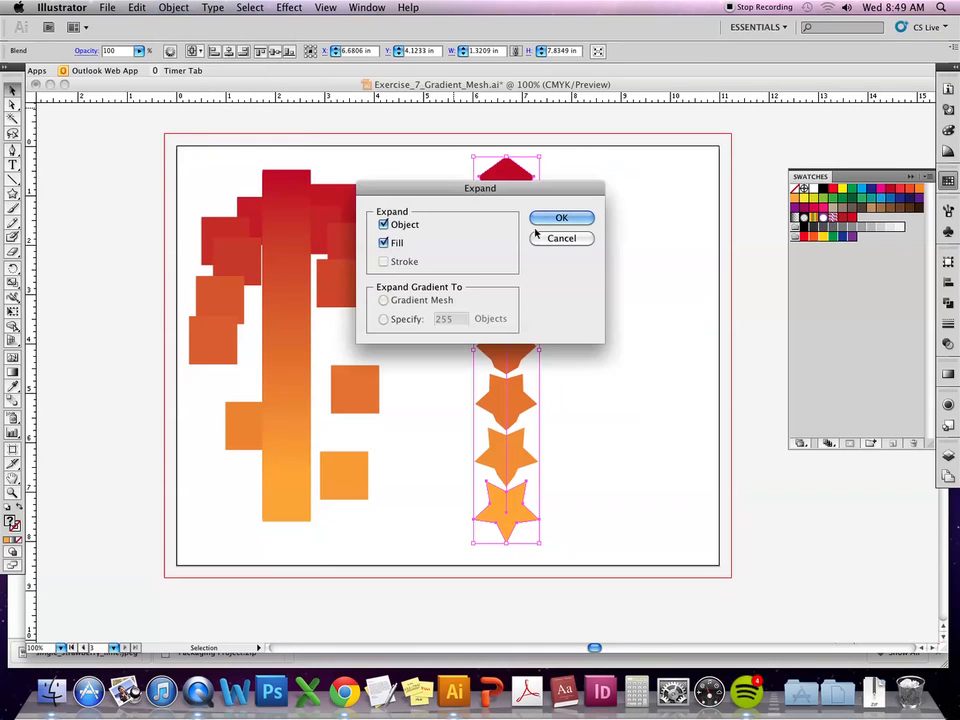
{"action": "left_click", "coordinate": [540, 222]}
{"action": "left_click", "coordinate": [574, 212]}
{"action": "left_click", "coordinate": [518, 233]}
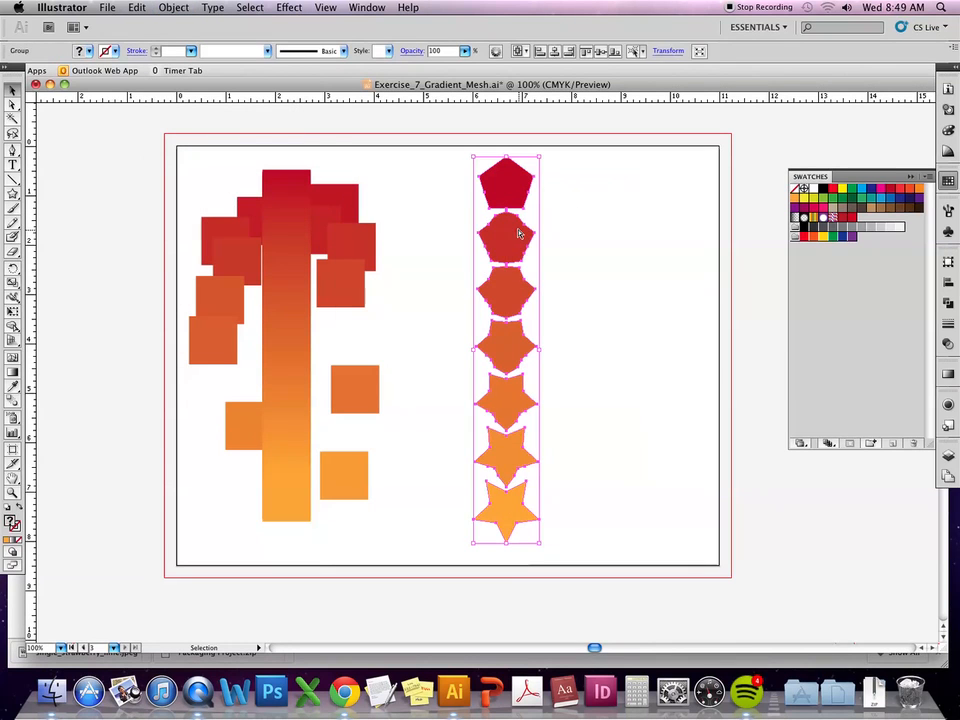
{"action": "key", "text": "shift+super+g"}
{"action": "left_click", "coordinate": [559, 240]}
Scatter the six shapes below the pentagon alternately right and left of the original column.
{"action": "left_click", "coordinate": [514, 240]}
{"action": "left_click_drag", "start_coordinate": [514, 240], "coordinate": [574, 238]}
{"action": "left_click_drag", "start_coordinate": [516, 289], "coordinate": [471, 288]}
{"action": "left_click_drag", "start_coordinate": [523, 347], "coordinate": [584, 354]}
{"action": "left_click_drag", "start_coordinate": [508, 403], "coordinate": [471, 401]}
{"action": "left_click_drag", "start_coordinate": [495, 476], "coordinate": [577, 473]}
{"action": "left_click_drag", "start_coordinate": [497, 516], "coordinate": [424, 510]}
{"action": "left_click", "coordinate": [524, 614]}
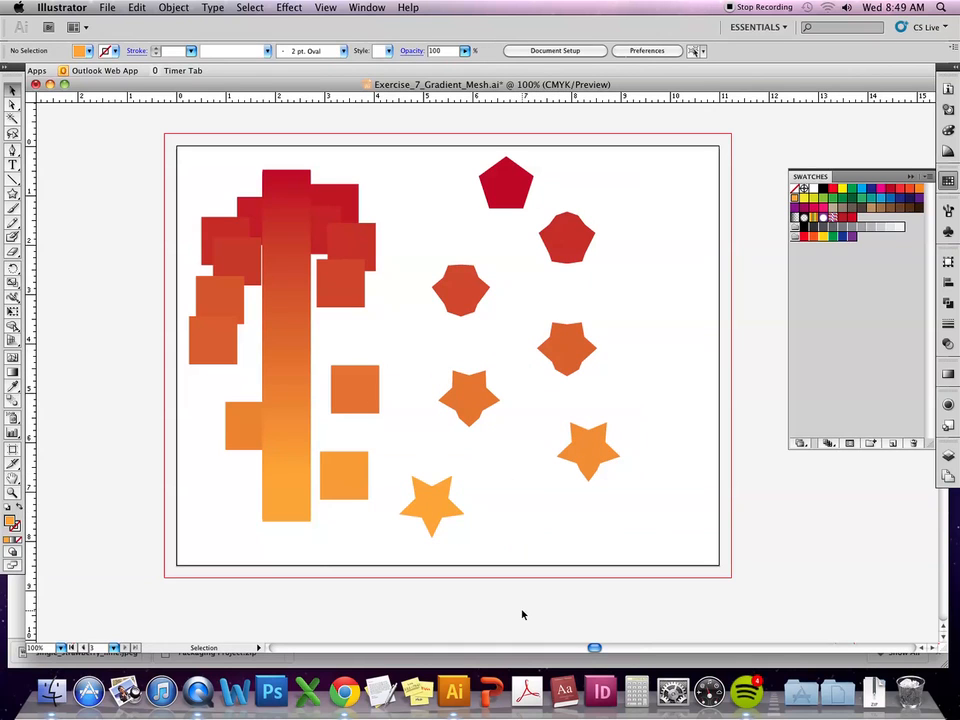
Move the lowest orange star right so it sits beneath the pentagon.
{"action": "left_click_drag", "start_coordinate": [622, 531], "coordinate": [571, 527]}
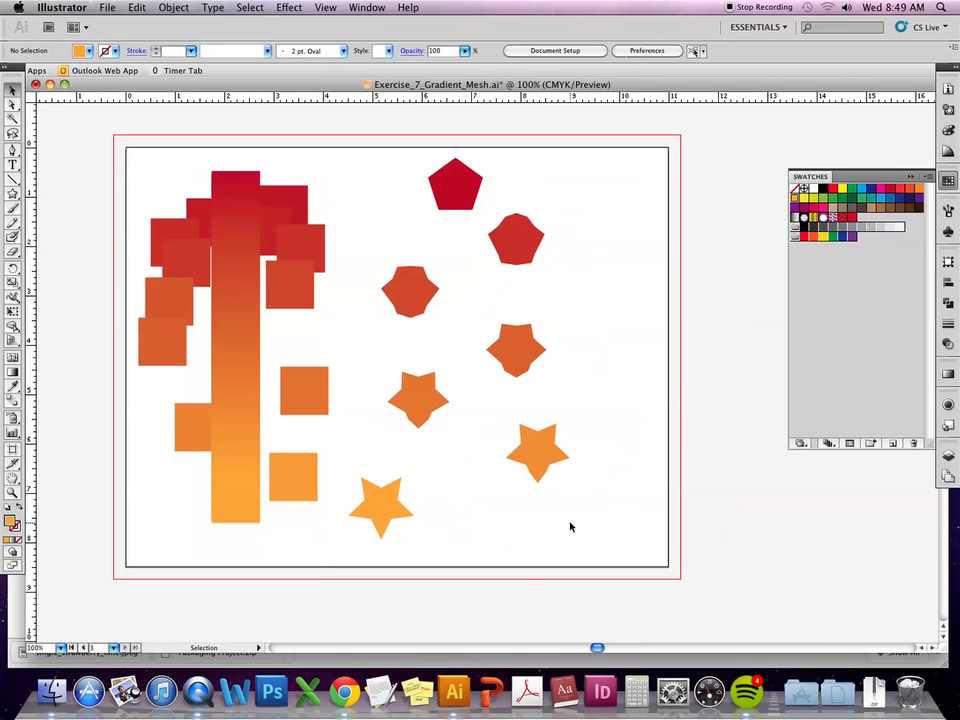
{"action": "left_click_drag", "start_coordinate": [386, 512], "coordinate": [452, 510]}
{"action": "key", "text": "h"}
{"action": "key", "text": "v"}
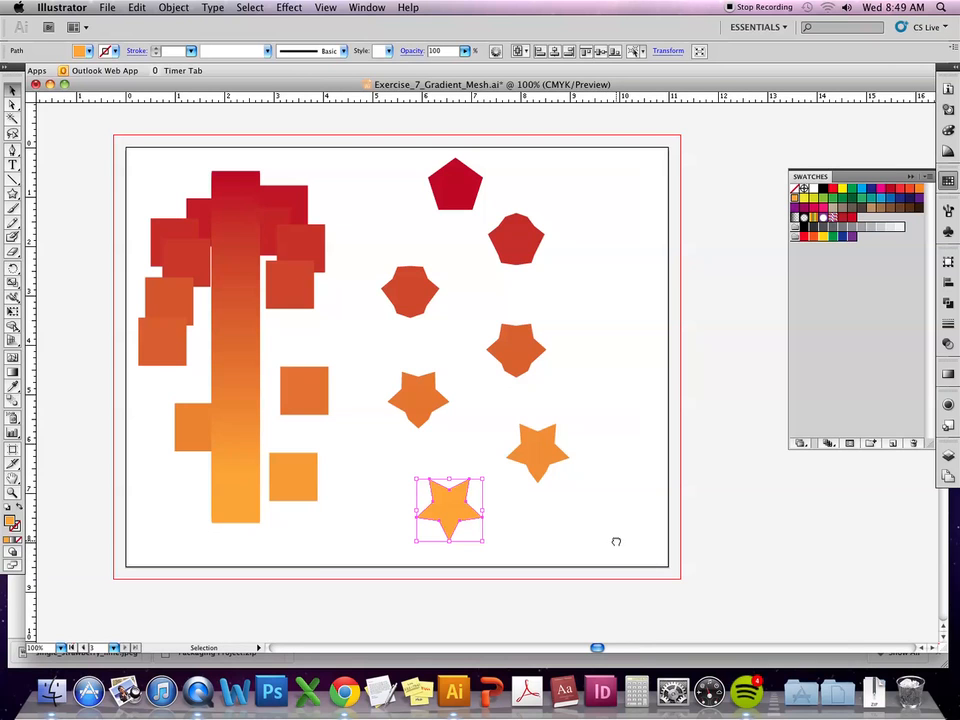
{"action": "key", "text": "space"}
{"action": "left_click_drag", "start_coordinate": [600, 348], "coordinate": [570, 423]}
{"action": "left_click", "coordinate": [585, 259]}
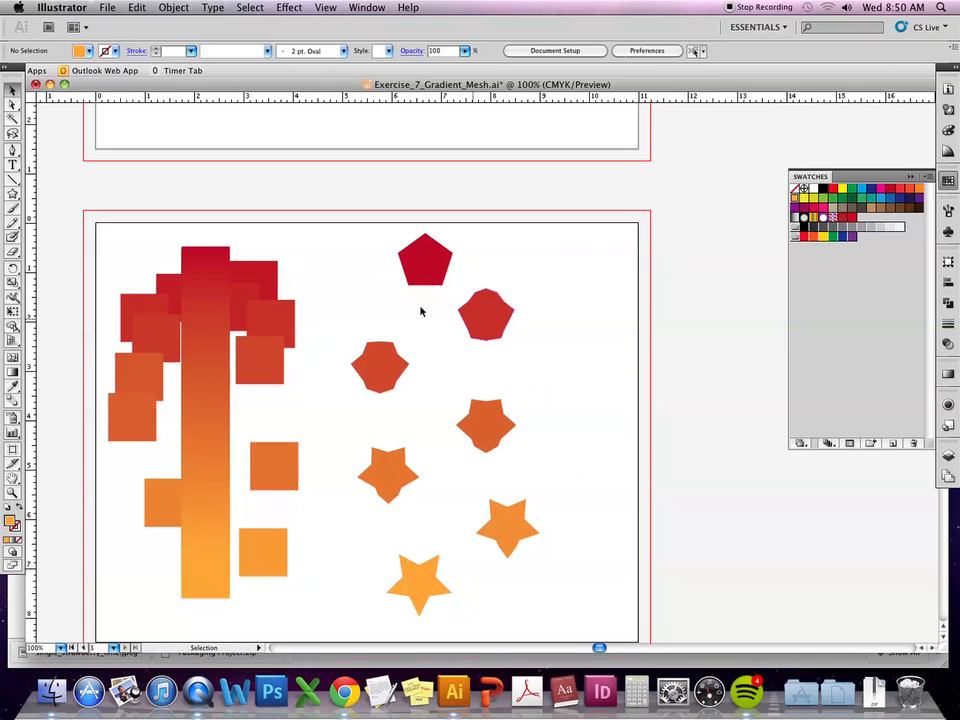
Gather the five intermediate blend shapes in a loose column beside the scattered squares, leaving the pentagon and lowest star apart.
{"action": "left_click", "coordinate": [435, 240]}
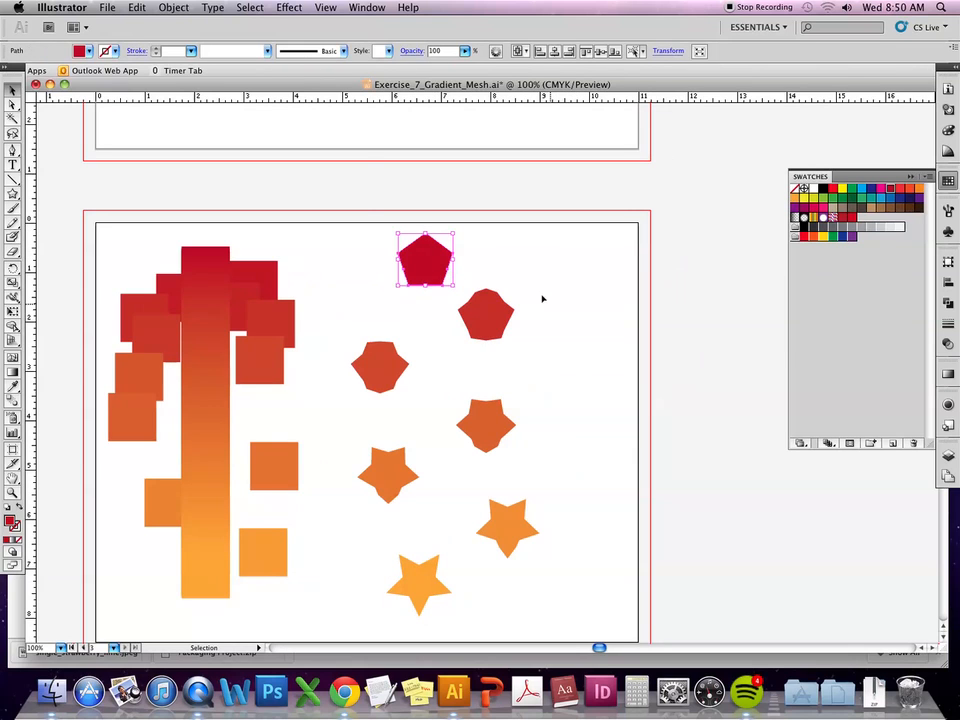
{"action": "left_click_drag", "start_coordinate": [487, 318], "coordinate": [395, 317]}
{"action": "mouse_move", "coordinate": [377, 366]}
{"action": "left_mouse_down"}
{"action": "mouse_move", "coordinate": [400, 374]}
{"action": "mouse_move", "coordinate": [365, 382]}
{"action": "left_mouse_up"}
{"action": "left_click_drag", "start_coordinate": [408, 333], "coordinate": [339, 331]}
{"action": "left_click_drag", "start_coordinate": [393, 490], "coordinate": [343, 495]}
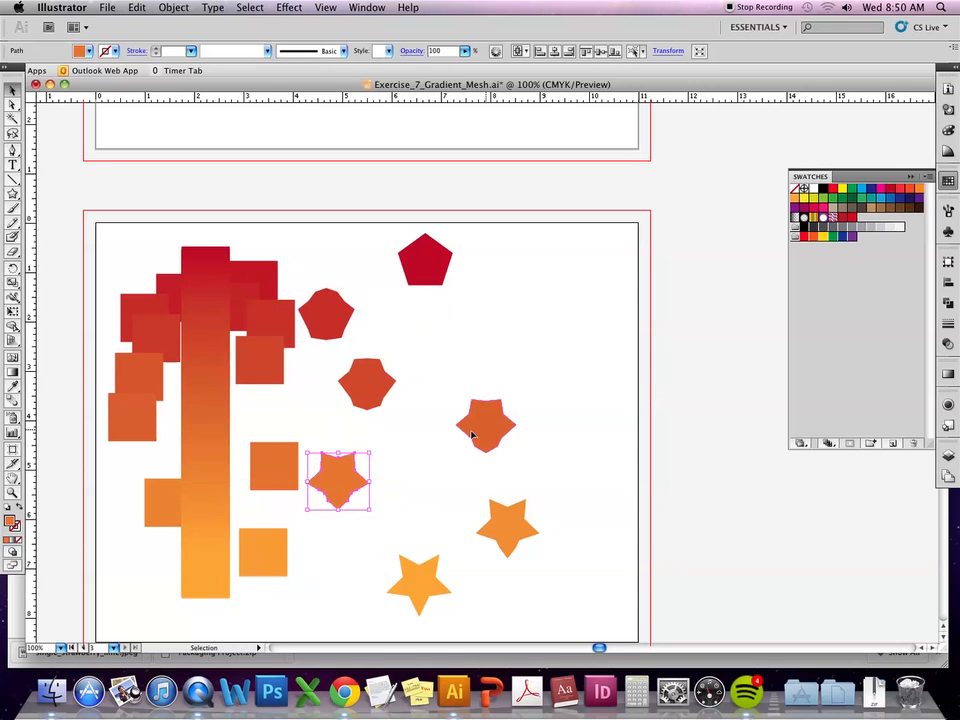
{"action": "left_click_drag", "start_coordinate": [474, 431], "coordinate": [357, 434]}
{"action": "left_click_drag", "start_coordinate": [497, 517], "coordinate": [315, 512]}
Enlarge the pentagon to about 2.5 in wide and the star to about 3 in wide, arranging them diagonally in the artboard's right half.
{"action": "left_click_drag", "start_coordinate": [423, 598], "coordinate": [595, 458]}
{"action": "left_click", "coordinate": [425, 262]}
{"action": "left_click_drag", "start_coordinate": [453, 287], "coordinate": [524, 358]}
{"action": "left_click", "coordinate": [590, 445]}
{"action": "left_click_drag", "start_coordinate": [559, 476], "coordinate": [476, 553]}
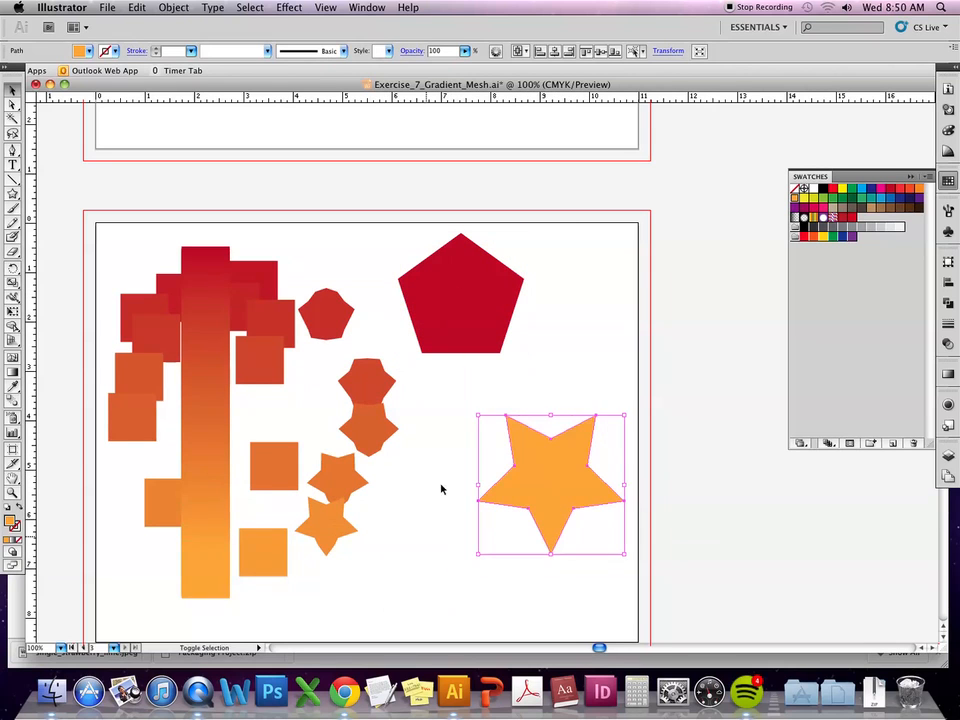
{"action": "left_click", "coordinate": [469, 317]}
{"action": "left_click_drag", "start_coordinate": [473, 337], "coordinate": [484, 369]}
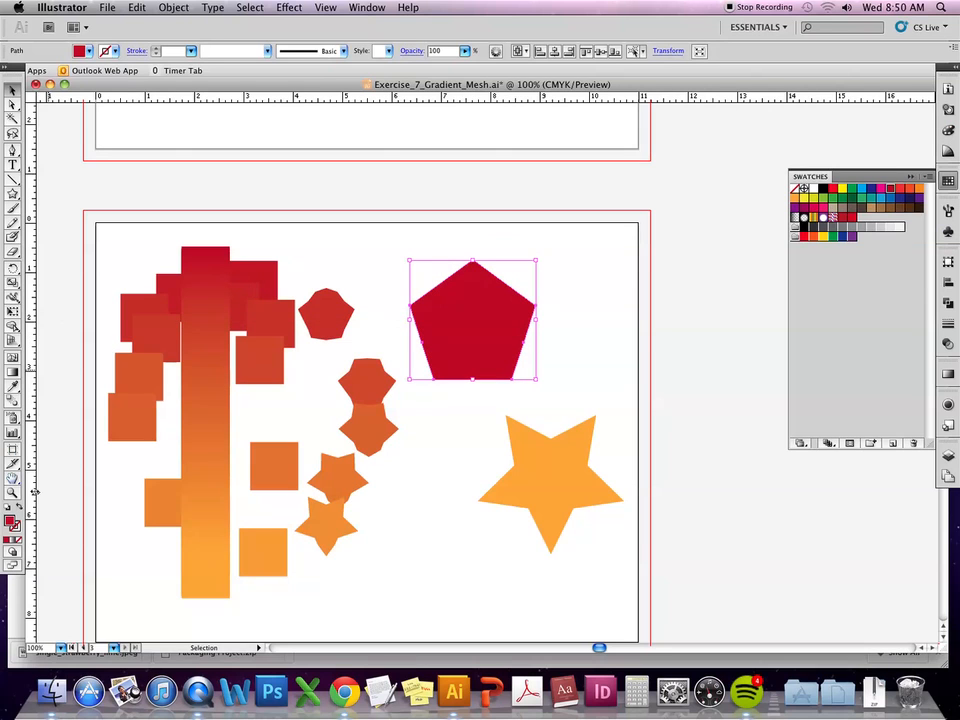
Give the large red pentagon a blue stroke.
{"action": "left_click", "coordinate": [17, 526]}
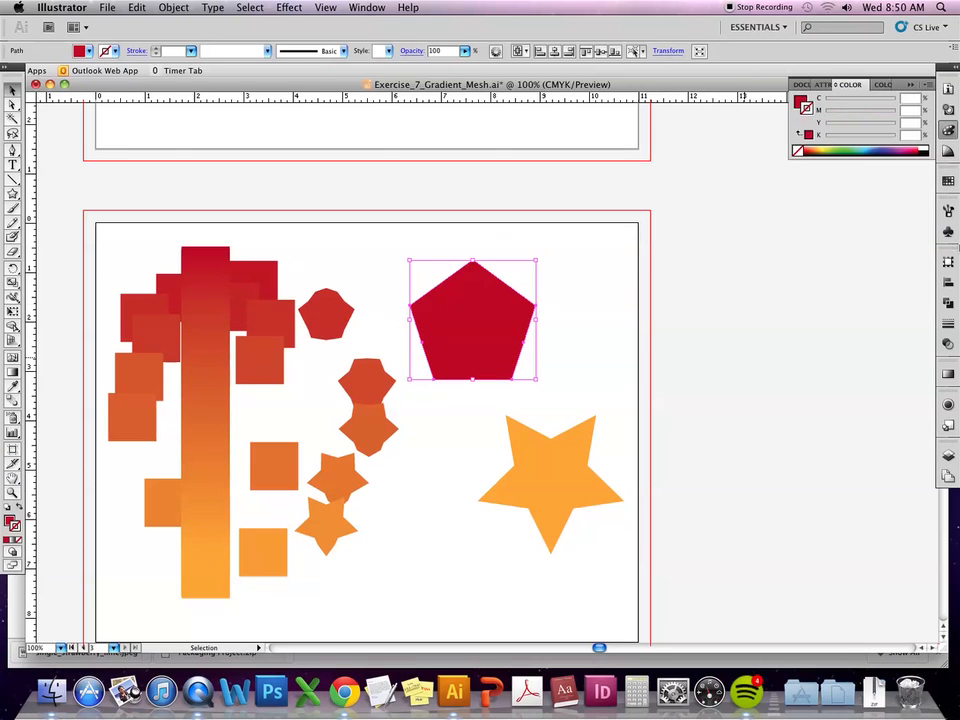
{"action": "left_click", "coordinate": [948, 182]}
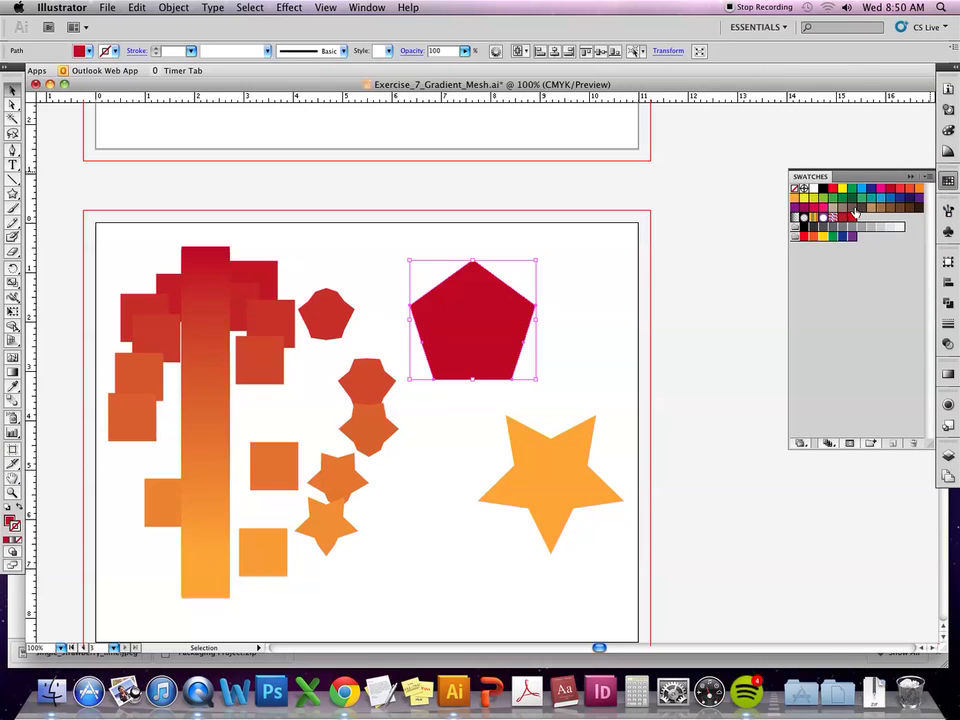
{"action": "left_click", "coordinate": [891, 199]}
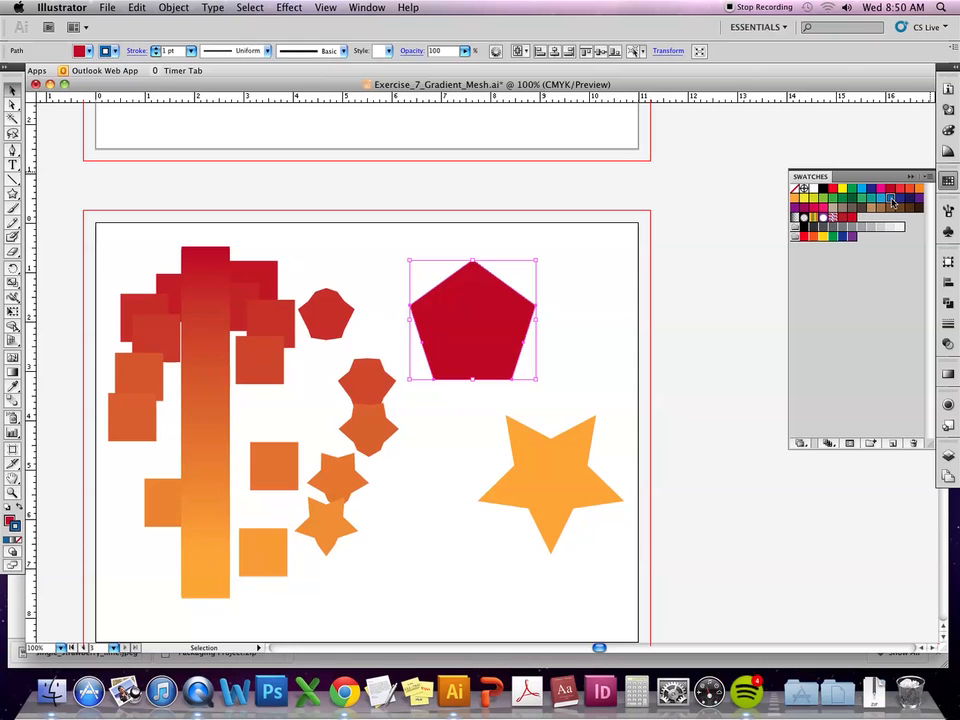
Set the pentagon's stroke weight to 8 pt with round caps and round corners.
{"action": "left_click", "coordinate": [948, 323]}
{"action": "left_click", "coordinate": [838, 271]}
{"action": "left_click", "coordinate": [838, 271]}
{"action": "left_click", "coordinate": [838, 271]}
{"action": "left_click", "coordinate": [838, 271]}
{"action": "left_click", "coordinate": [838, 271]}
{"action": "left_click", "coordinate": [838, 271]}
{"action": "left_click", "coordinate": [838, 271]}
{"action": "left_click", "coordinate": [850, 291]}
{"action": "left_click", "coordinate": [851, 309]}
{"action": "left_click", "coordinate": [644, 294]}
{"action": "left_click", "coordinate": [508, 312]}
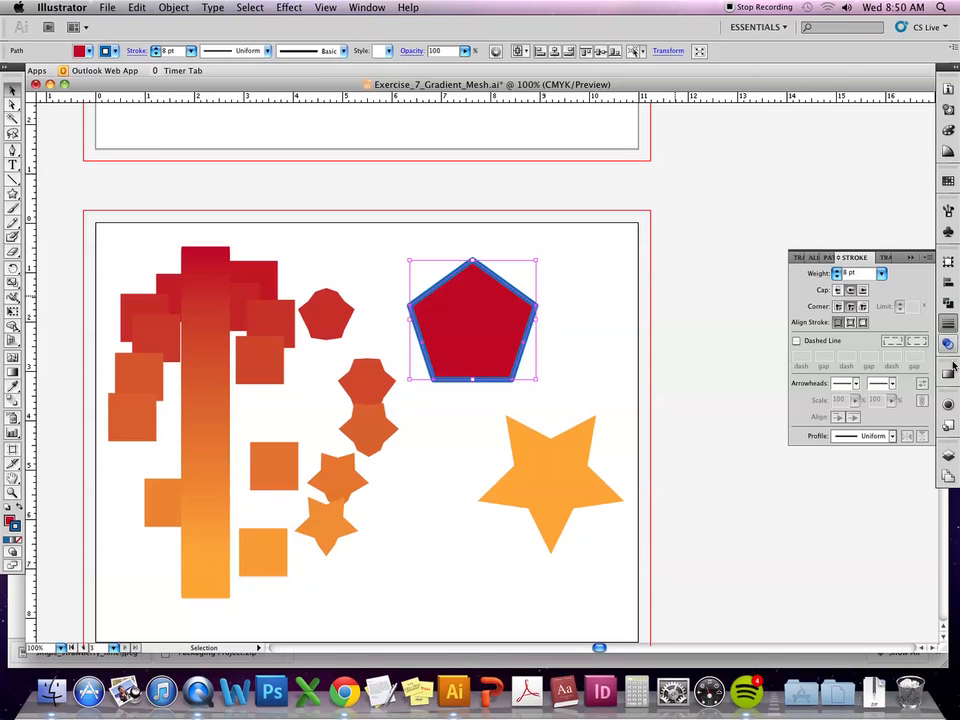
{"action": "left_click", "coordinate": [910, 259]}
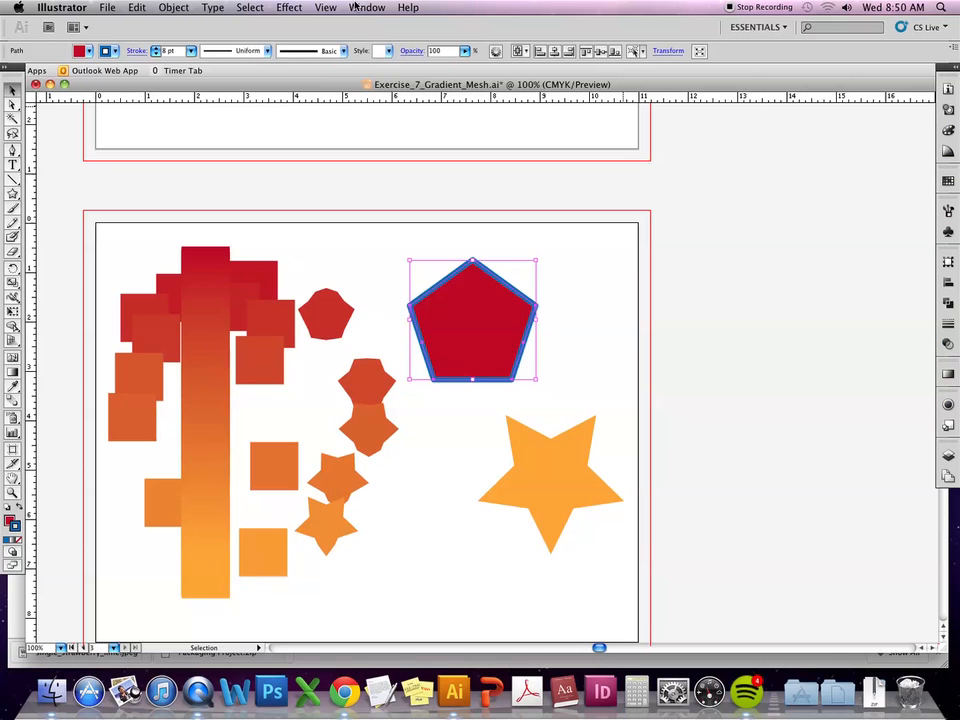
Fill the blue-stroked pentagon with a linear gradient running from yellow to orange.
{"action": "left_click", "coordinate": [408, 7]}
{"action": "mouse_move", "coordinate": [367, 7]}
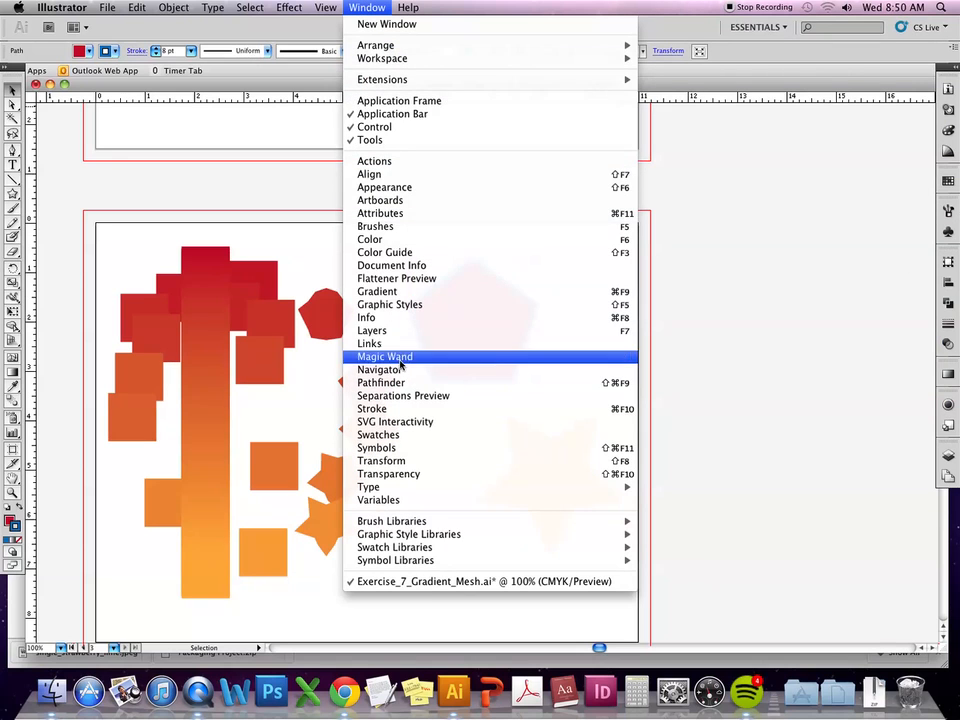
{"action": "left_click", "coordinate": [375, 292]}
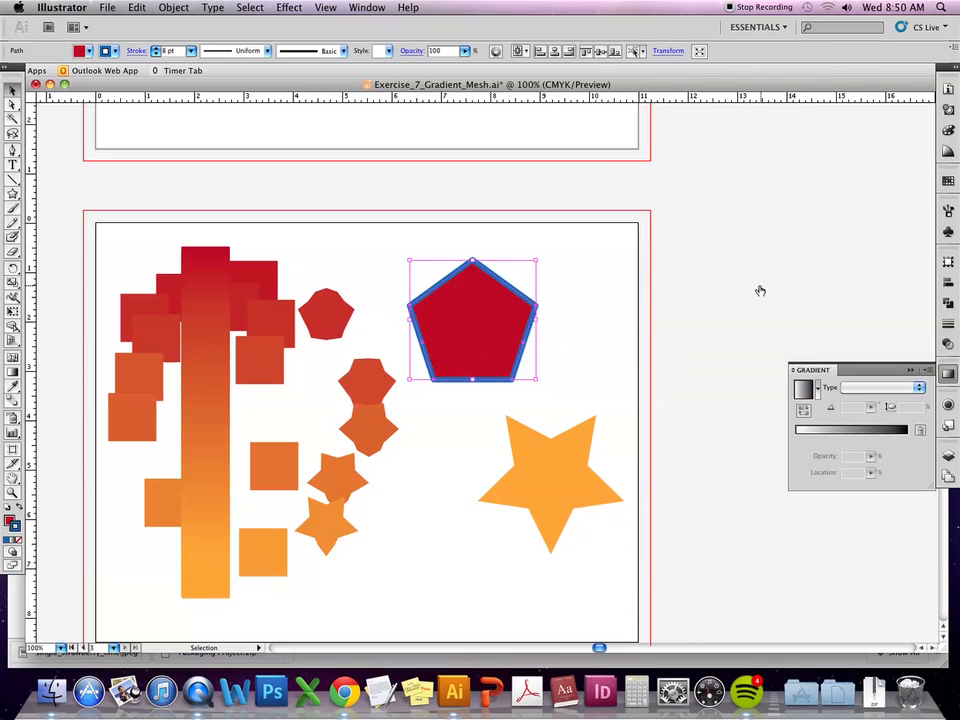
{"action": "left_click", "coordinate": [803, 391]}
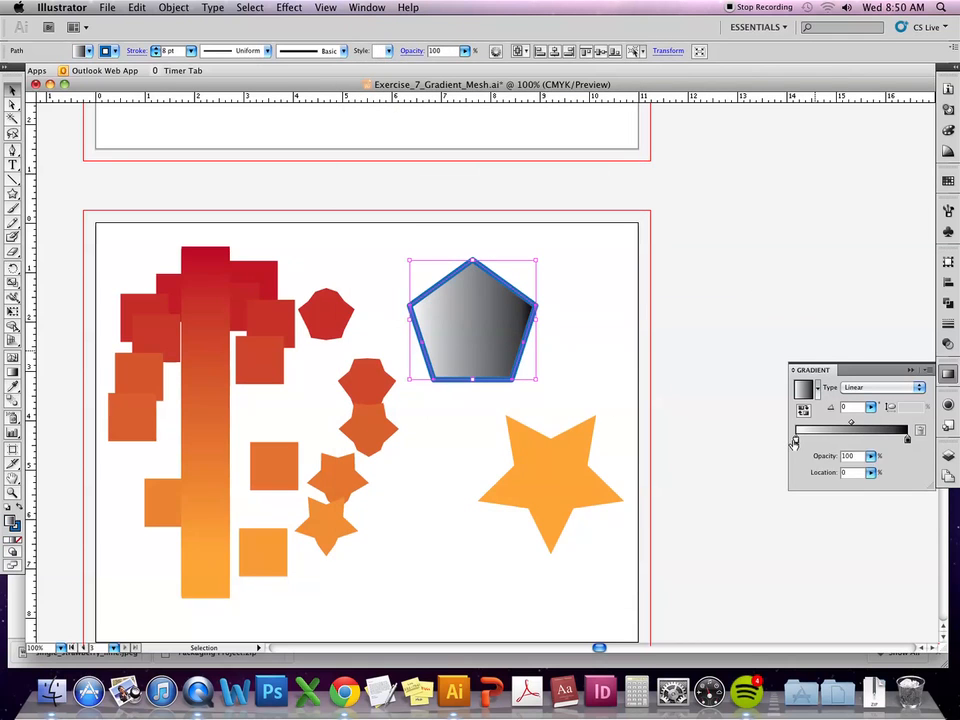
{"action": "double_click", "coordinate": [796, 440]}
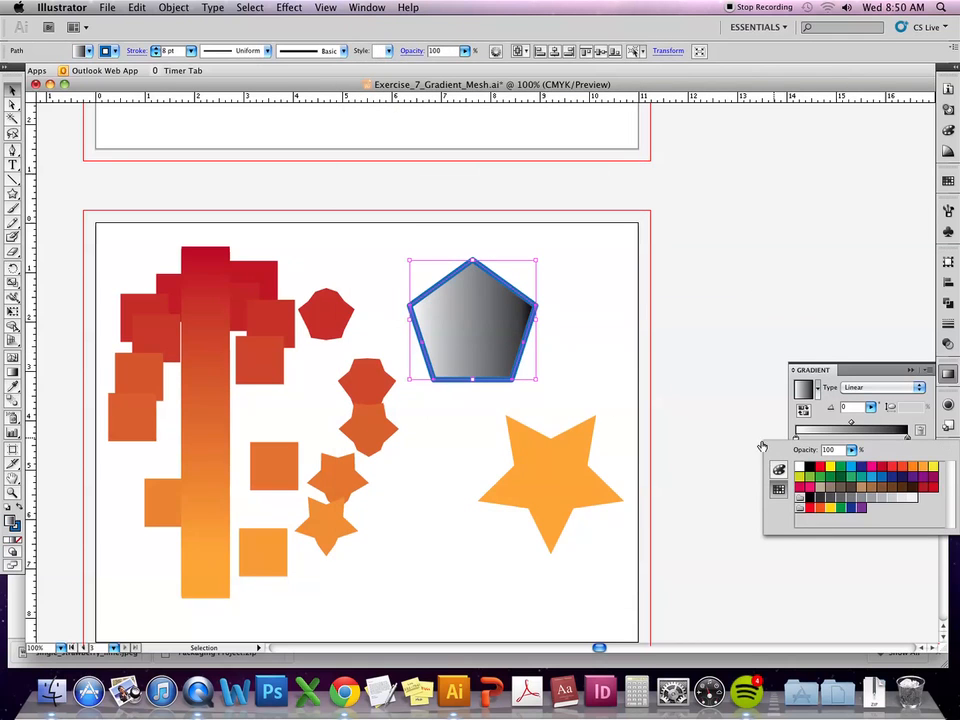
{"action": "left_click", "coordinate": [933, 468]}
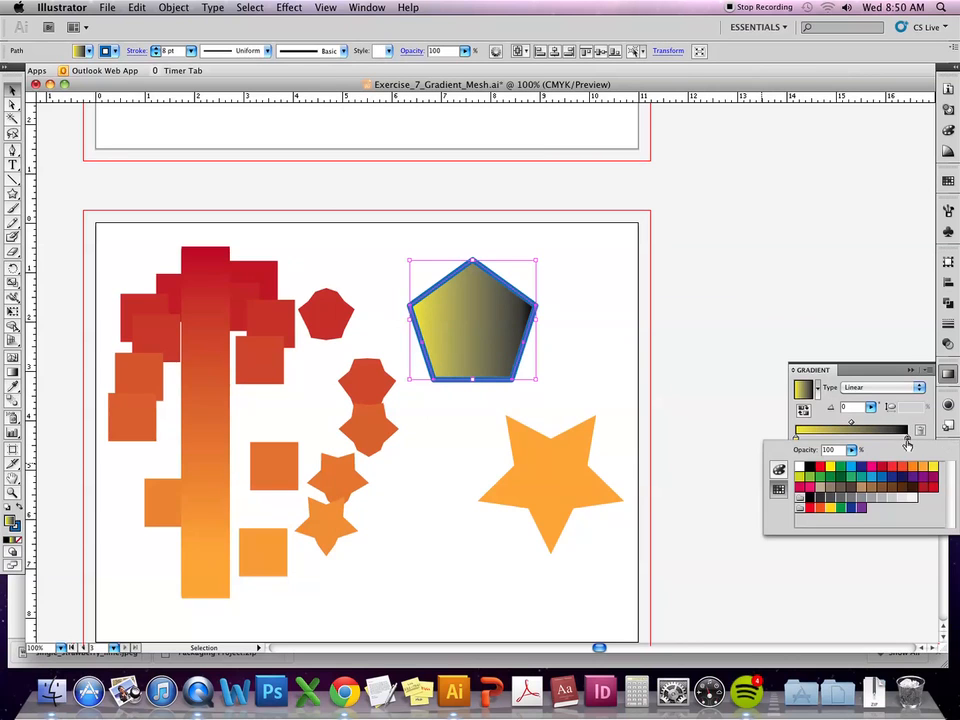
{"action": "left_click", "coordinate": [914, 468]}
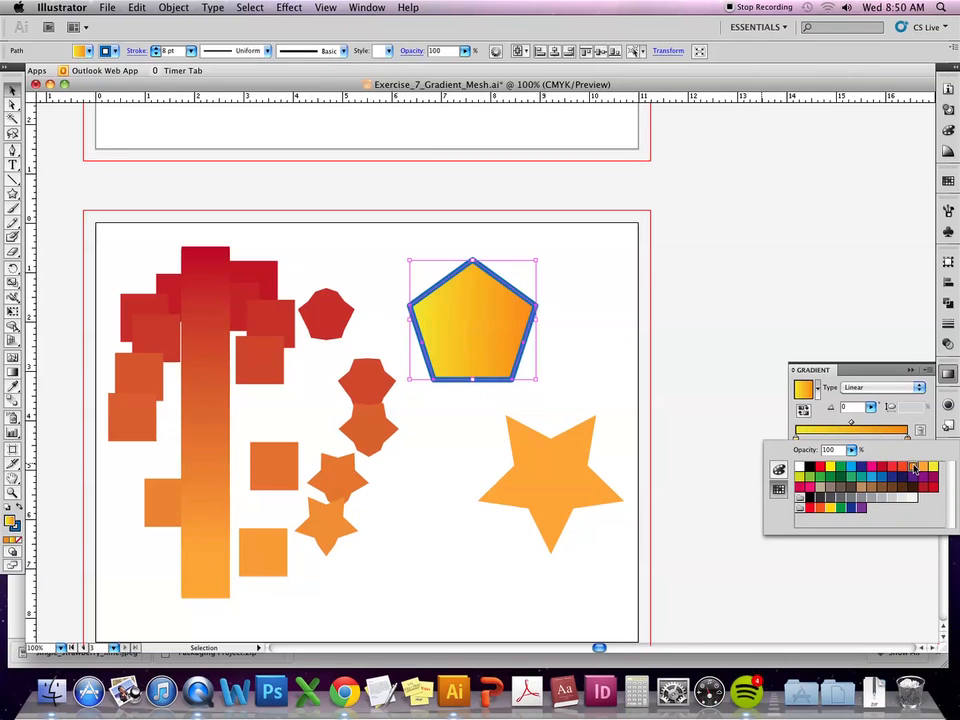
Change the pentagon's gradient type to Radial.
{"action": "left_click", "coordinate": [848, 391]}
{"action": "left_click", "coordinate": [870, 387]}
{"action": "left_click", "coordinate": [860, 398]}
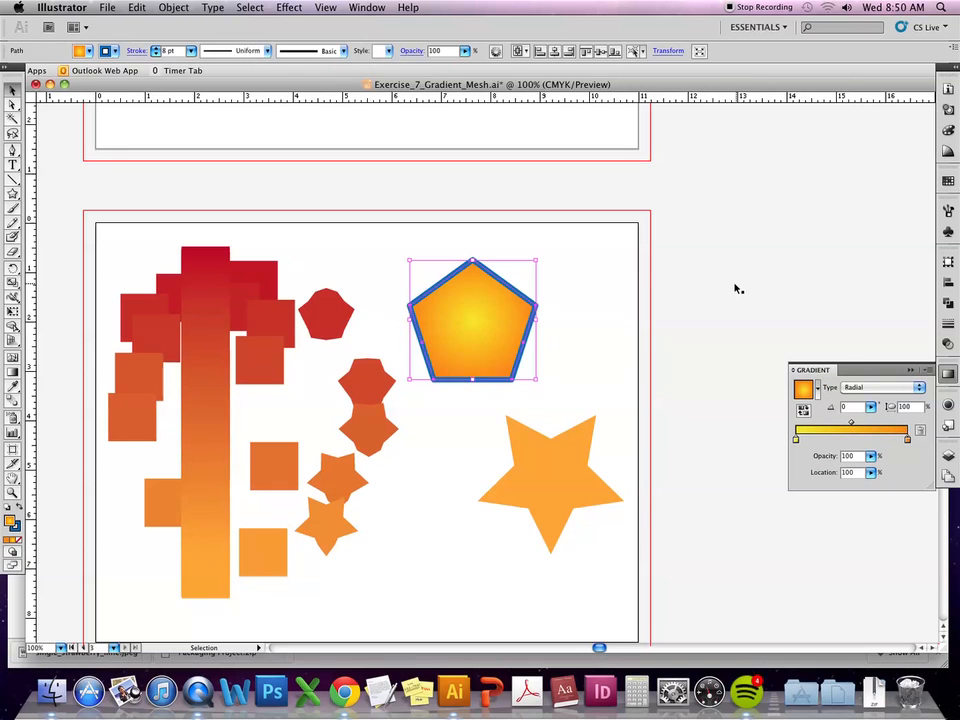
{"action": "left_click", "coordinate": [735, 290]}
Copy the pentagon's radial gradient fill and blue 8 pt stroke onto the large star with the Eyedropper tool.
{"action": "left_click", "coordinate": [568, 471]}
{"action": "left_click", "coordinate": [836, 317]}
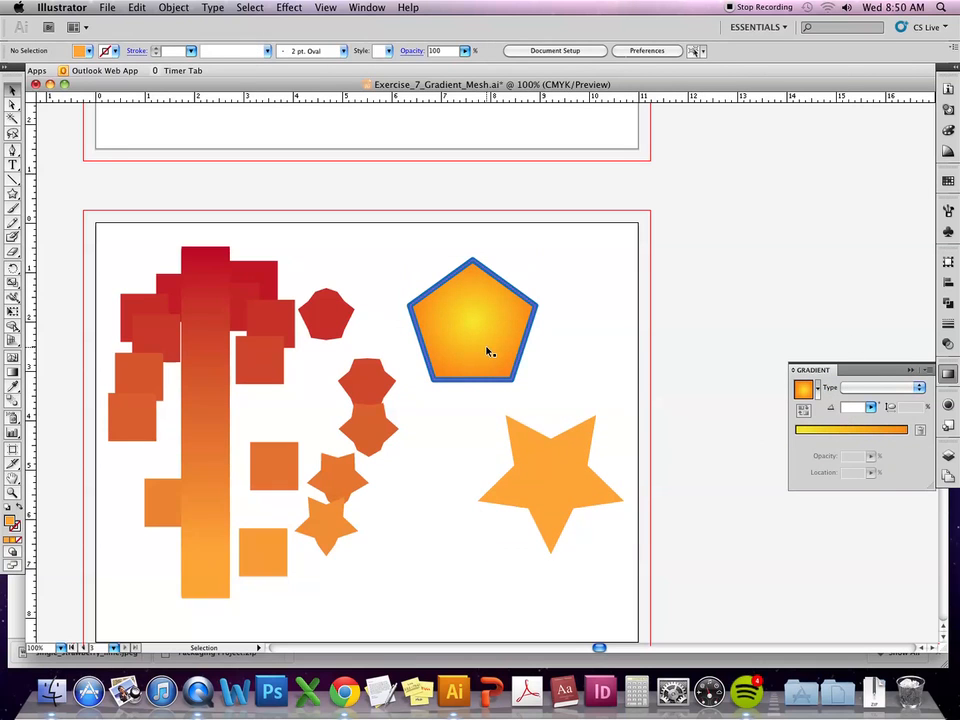
{"action": "left_click", "coordinate": [575, 468]}
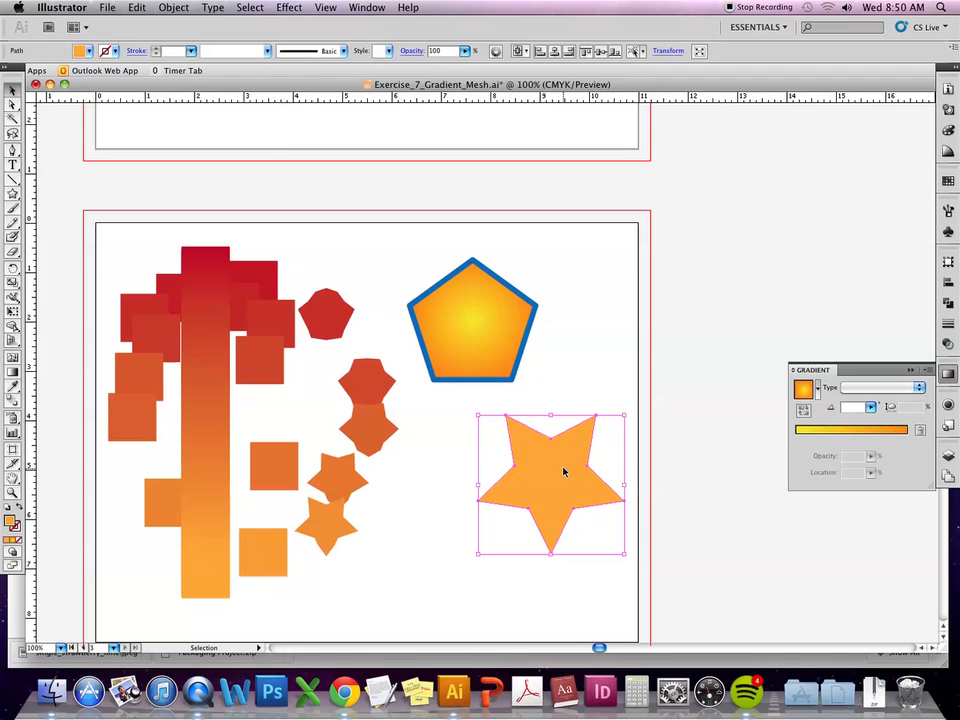
{"action": "left_click", "coordinate": [14, 388]}
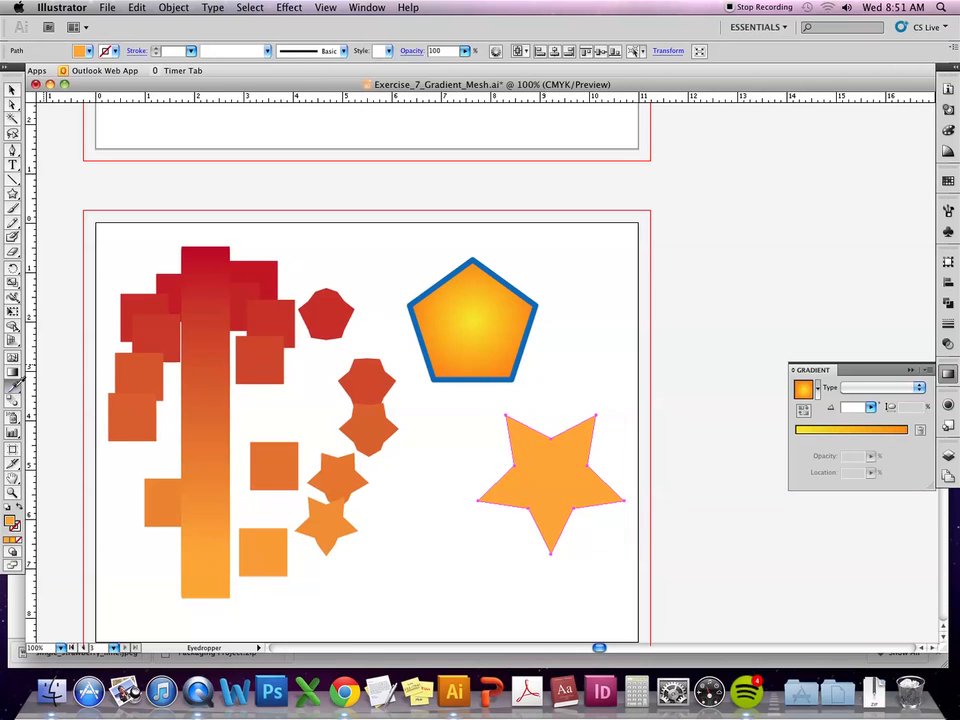
{"action": "left_click", "coordinate": [490, 321]}
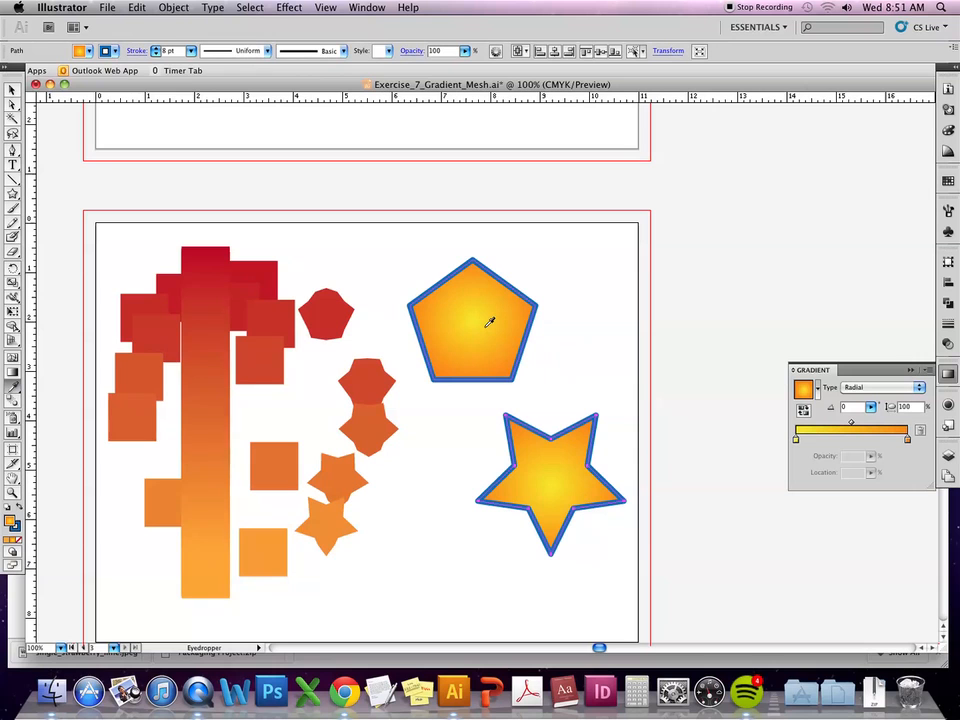
{"action": "left_click", "coordinate": [12, 91]}
Move the lowest small blend star onto the pasteboard beside the artboard and duplicate it into five scattered stars.
{"action": "left_click", "coordinate": [238, 229]}
{"action": "left_click", "coordinate": [258, 280]}
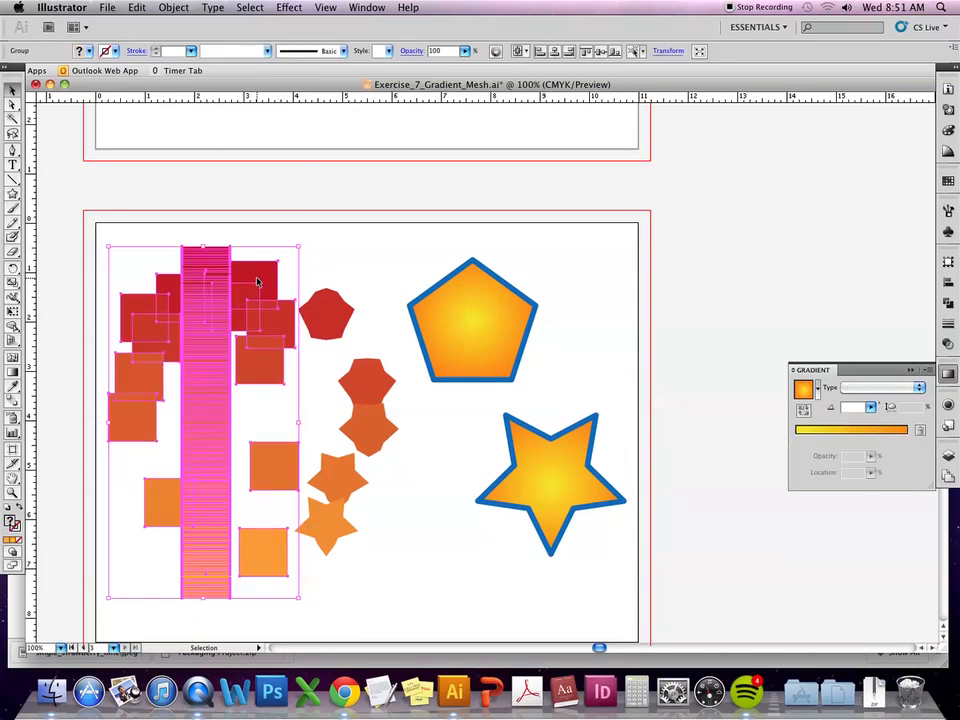
{"action": "left_click", "coordinate": [371, 261]}
{"action": "left_click_drag", "start_coordinate": [323, 545], "coordinate": [714, 332]}
{"action": "left_click", "coordinate": [660, 424]}
{"action": "left_click_drag", "start_coordinate": [784, 199], "coordinate": [808, 308]}
{"action": "double_click", "coordinate": [716, 348]}
{"action": "left_click_drag", "start_coordinate": [806, 306], "coordinate": [758, 381]}
{"action": "left_click_drag", "start_coordinate": [734, 507], "coordinate": [658, 497]}
Apply the pentagon's gradient and stroke to all five pasteboard stars with the Eyedropper tool, and undo it.
{"action": "left_click_drag", "start_coordinate": [831, 191], "coordinate": [606, 452]}
{"action": "left_click", "coordinate": [13, 385]}
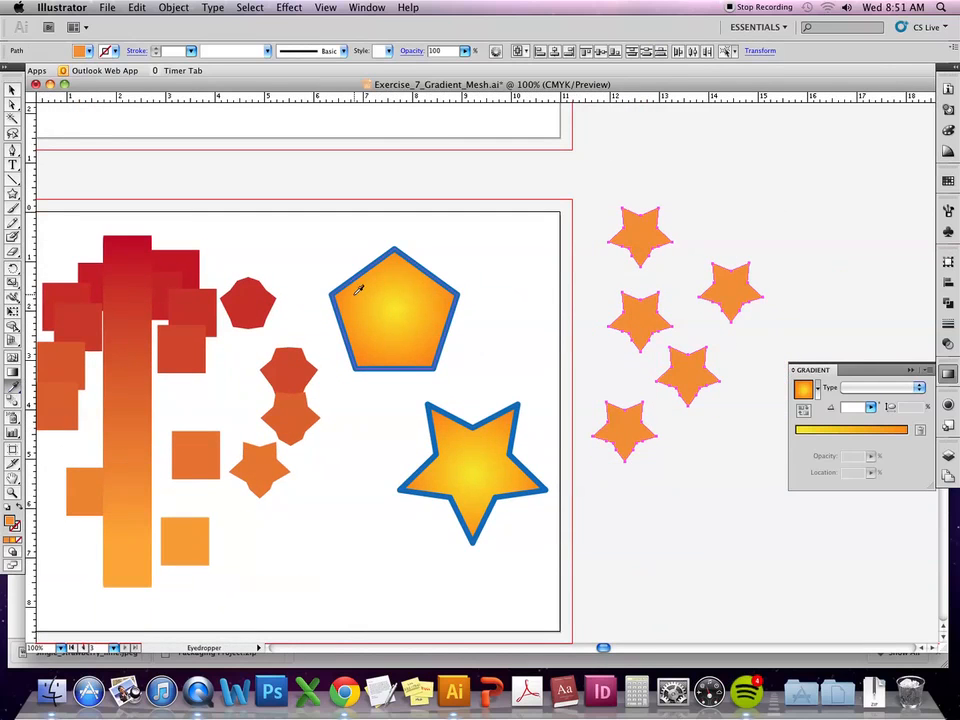
{"action": "left_click", "coordinate": [373, 300]}
{"action": "left_click", "coordinate": [12, 92]}
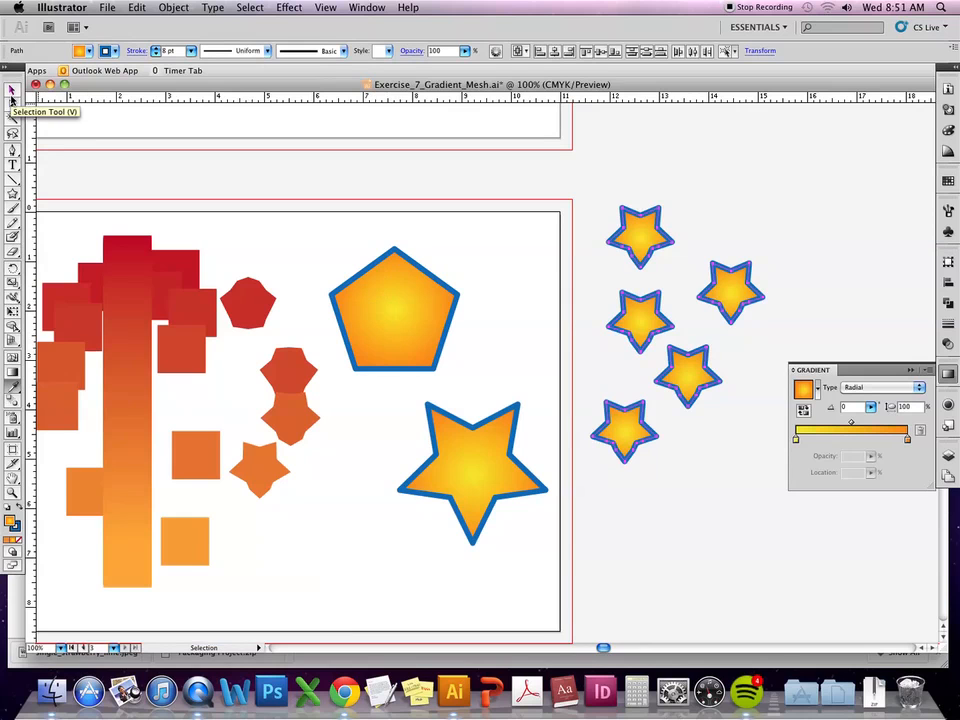
{"action": "key", "text": "i"}
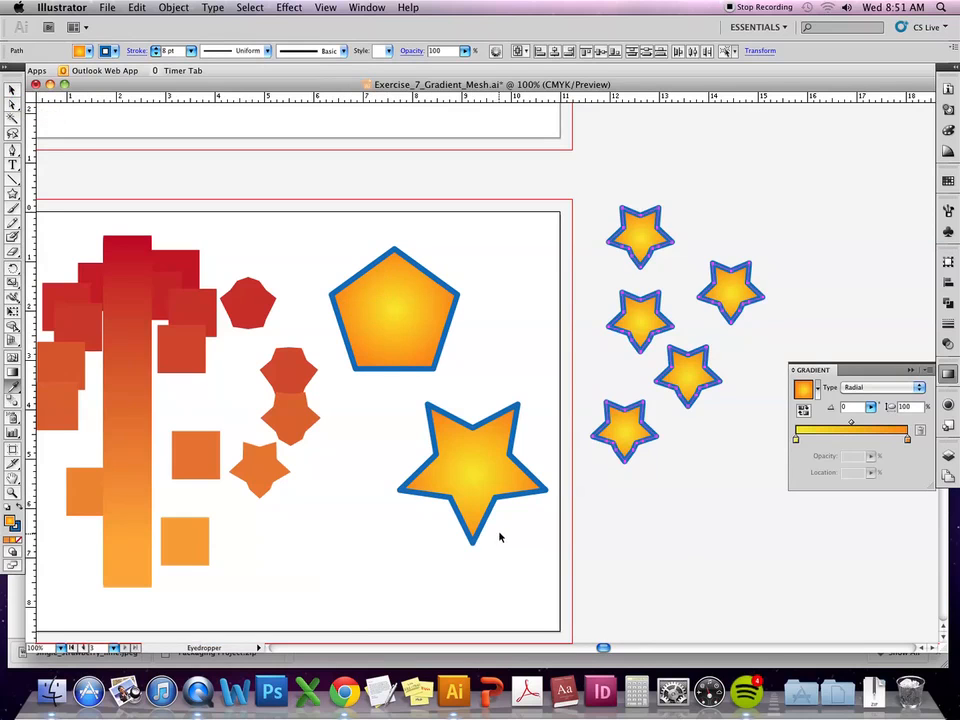
{"action": "left_click", "coordinate": [529, 517]}
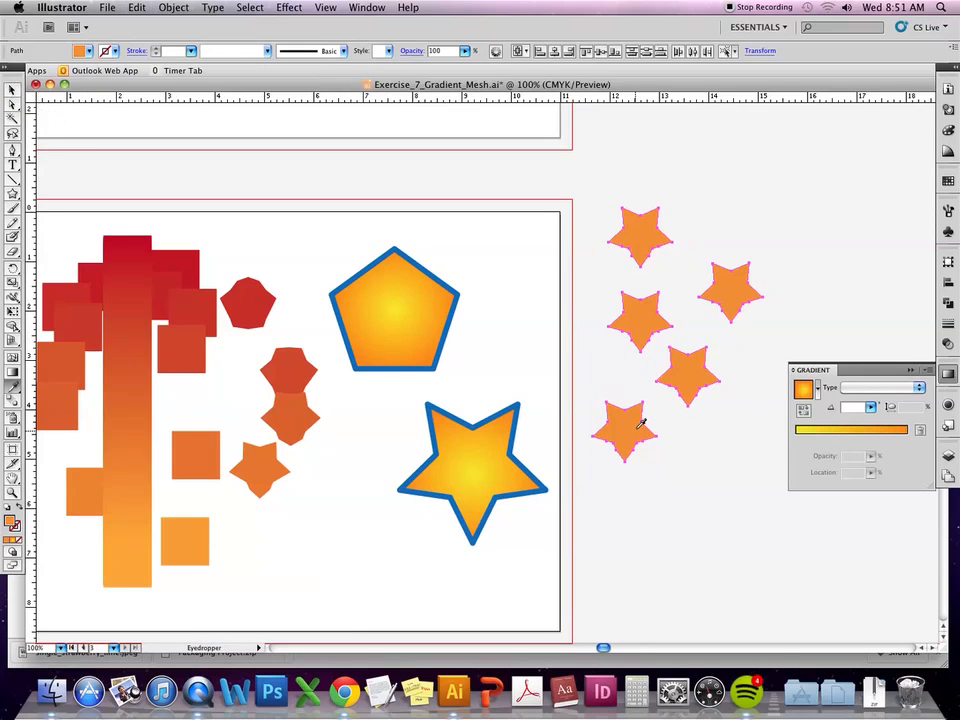
Apply the small stars' plain orange fill without a stroke to the large pentagon using the Eyedropper in reverse.
{"action": "left_click", "coordinate": [407, 315]}
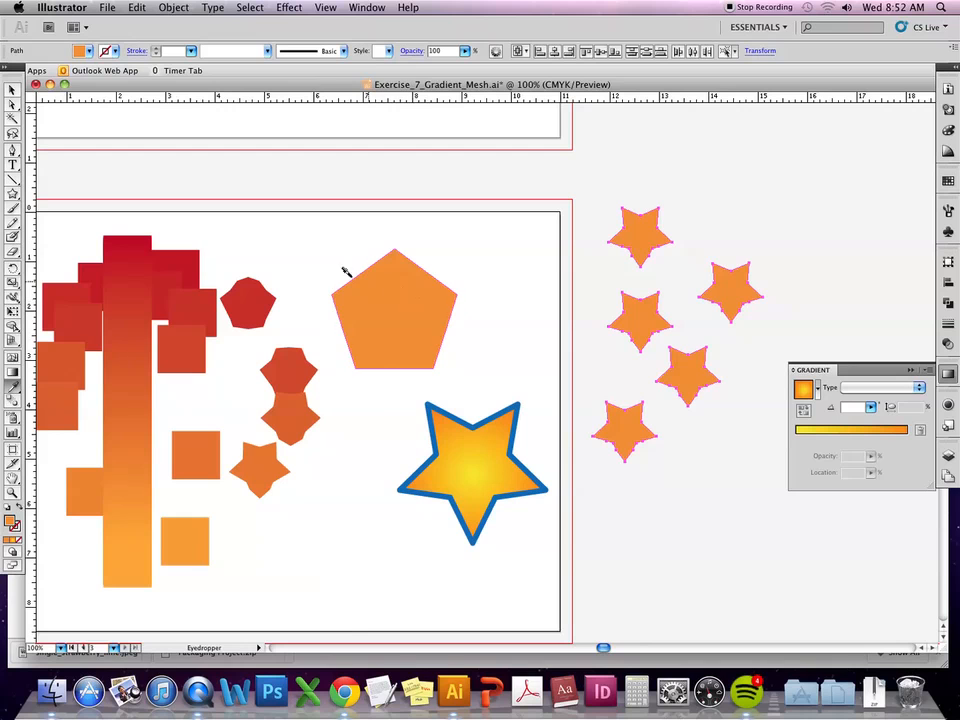
{"action": "left_click", "coordinate": [13, 90]}
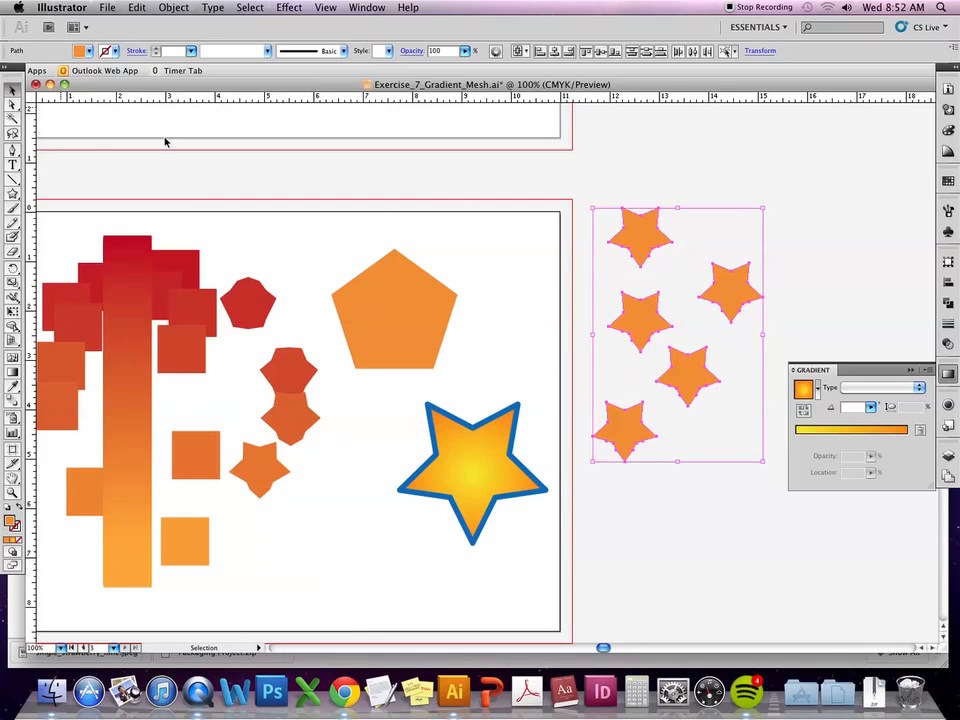
{"action": "left_click", "coordinate": [536, 272]}
Duplicate the lowest pasteboard star to add a sixth star below and beside it.
{"action": "left_click_drag", "start_coordinate": [92, 583], "coordinate": [544, 583]}
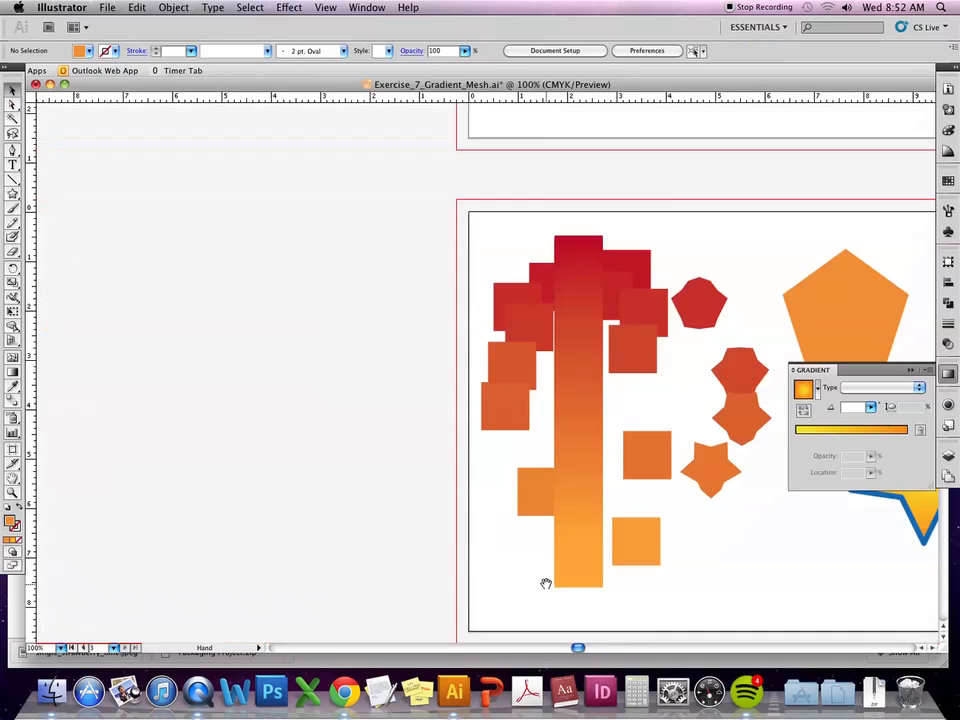
{"action": "left_click_drag", "start_coordinate": [667, 587], "coordinate": [380, 561]}
{"action": "left_click_drag", "start_coordinate": [478, 557], "coordinate": [356, 558]}
{"action": "left_click_drag", "start_coordinate": [709, 553], "coordinate": [653, 537]}
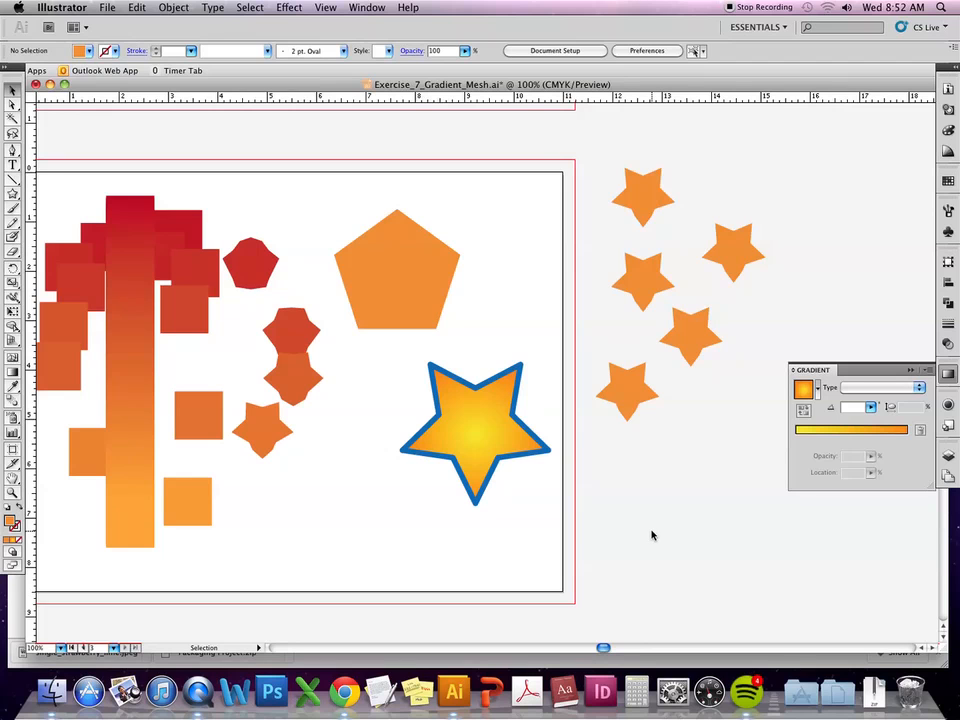
{"action": "left_click", "coordinate": [627, 396]}
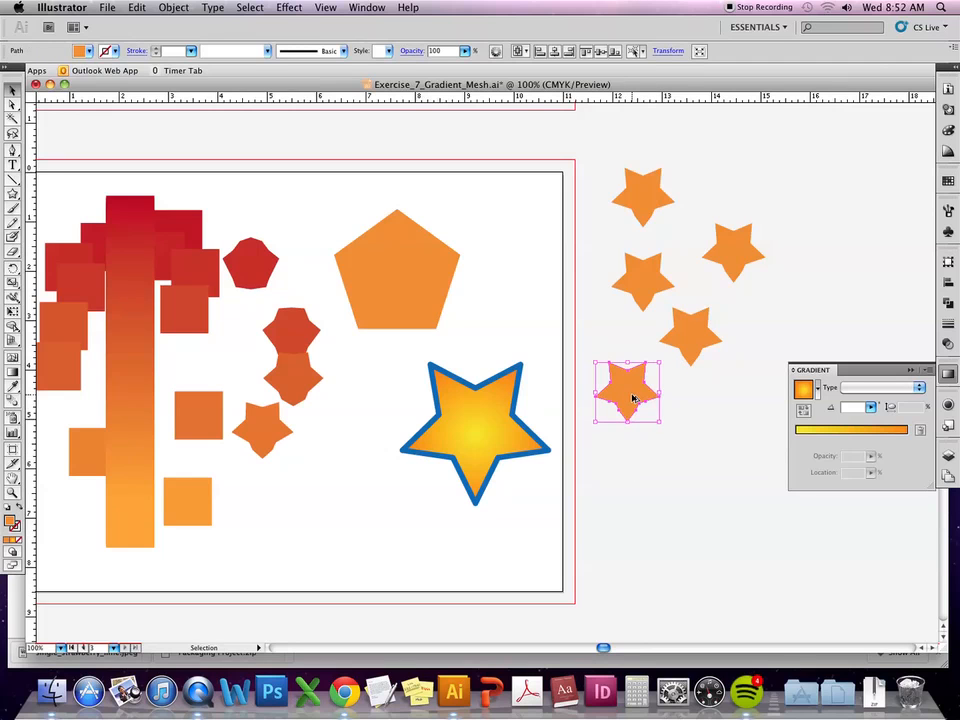
{"action": "left_click_drag", "start_coordinate": [636, 398], "coordinate": [712, 478]}
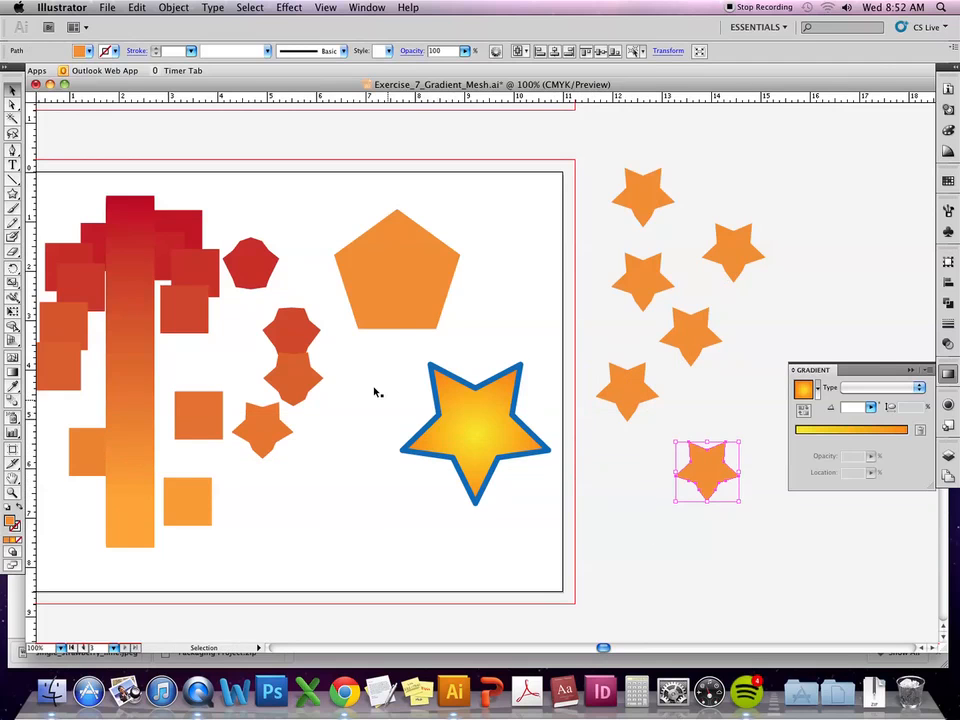
Select the orange pentagon and all six pasteboard stars one by one, and clear the selection.
{"action": "left_click", "coordinate": [403, 318]}
{"action": "left_click", "coordinate": [651, 187], "text": "shift"}
{"action": "left_click", "coordinate": [653, 272], "text": "shift"}
{"action": "left_click", "coordinate": [725, 263], "text": "shift"}
{"action": "left_click", "coordinate": [699, 346], "text": "shift"}
{"action": "left_click", "coordinate": [637, 400], "text": "shift"}
{"action": "left_click", "coordinate": [690, 461], "text": "shift"}
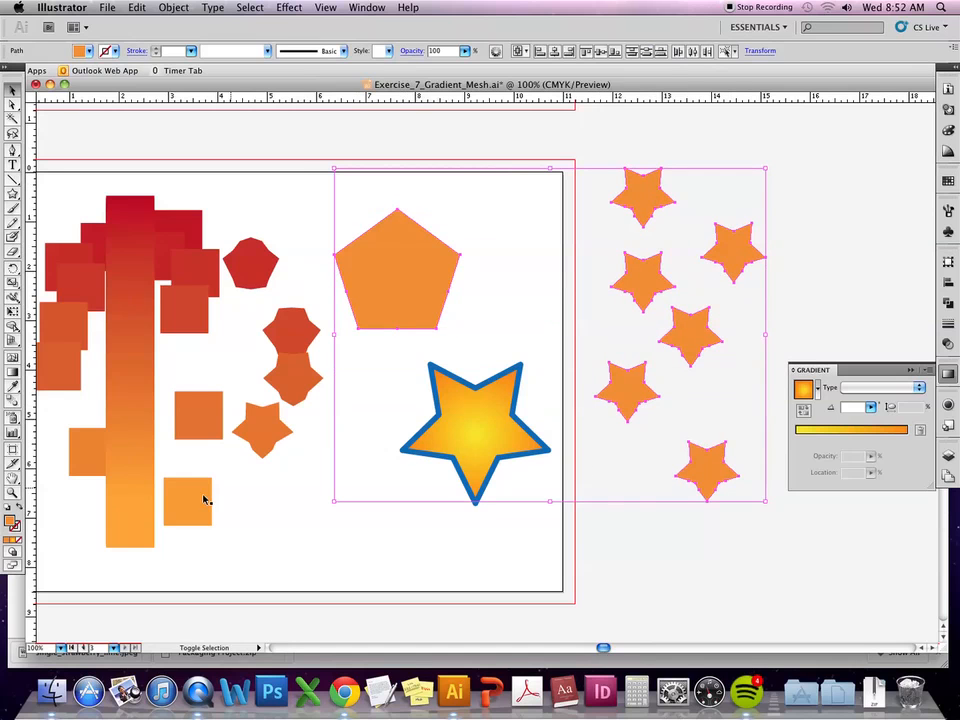
{"action": "left_click", "coordinate": [611, 480]}
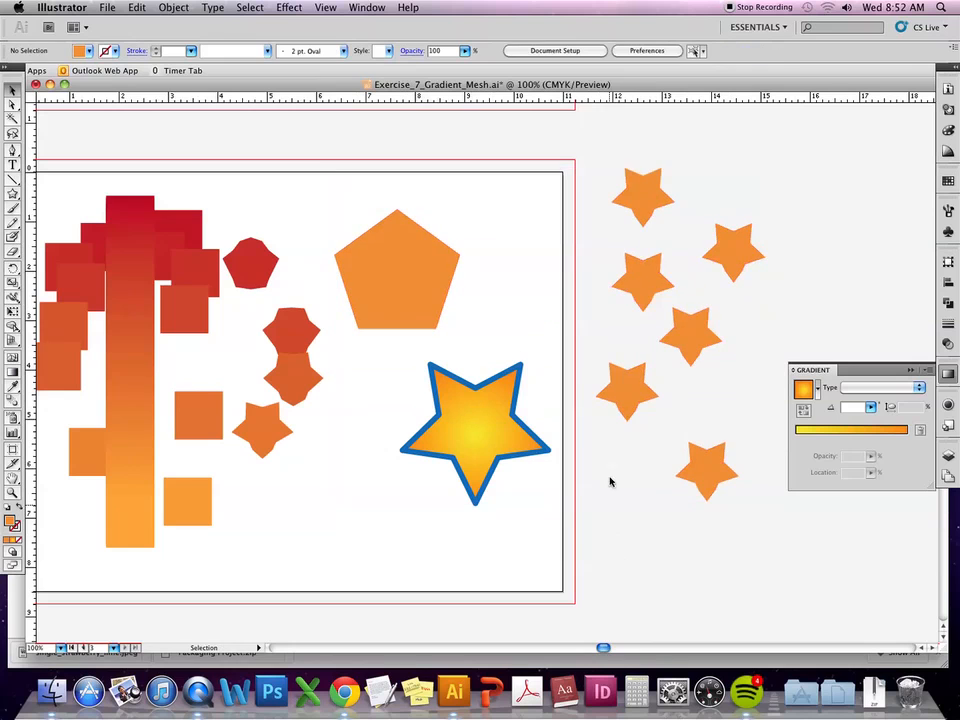
Keep the current orange fill without a stroke and select every object with the same appearance.
{"action": "double_click", "coordinate": [9, 521]}
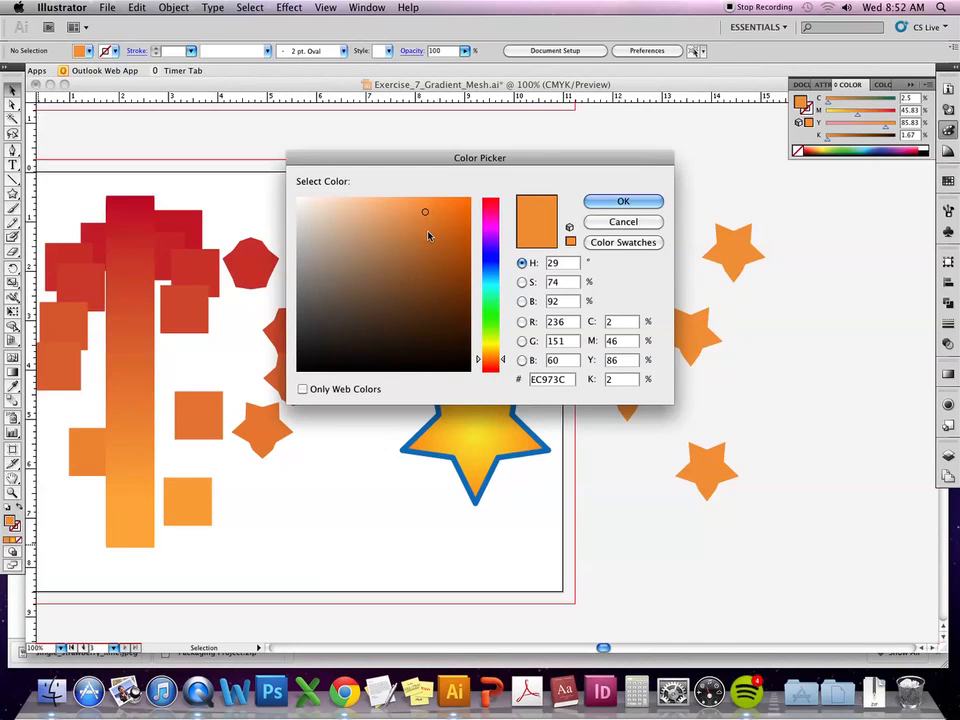
{"action": "left_click", "coordinate": [608, 203]}
{"action": "left_click", "coordinate": [9, 390]}
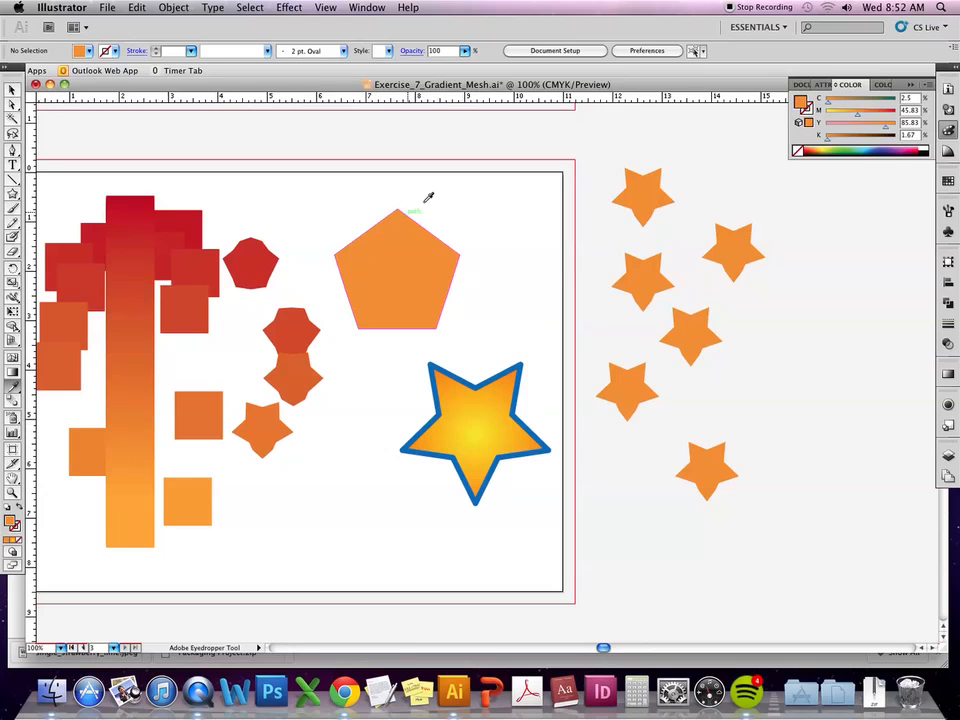
{"action": "left_click", "coordinate": [12, 90]}
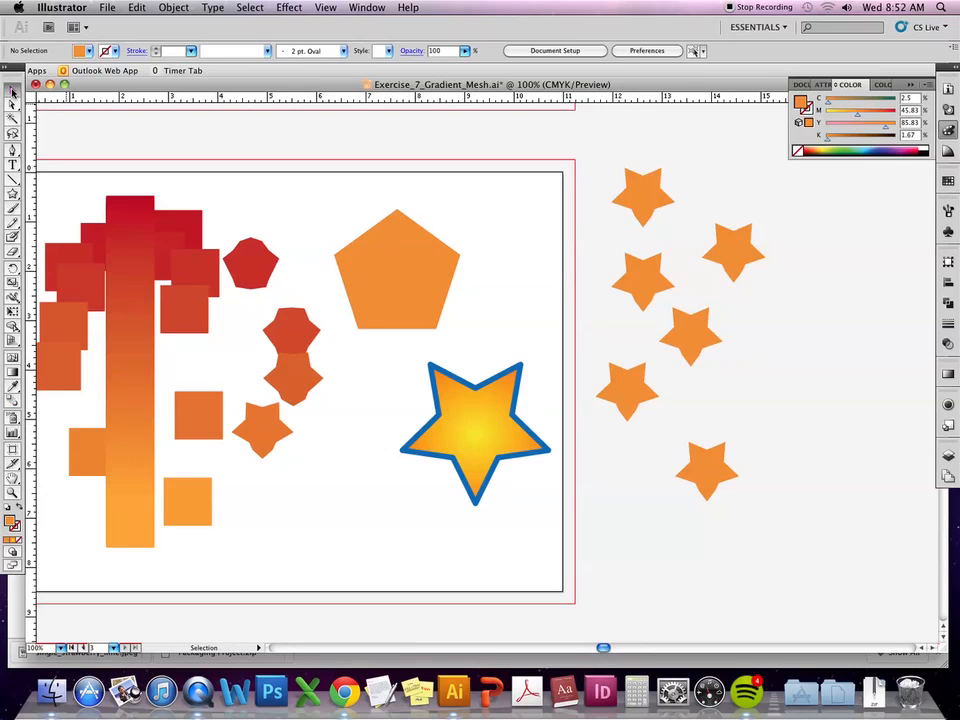
{"action": "left_click", "coordinate": [251, 6]}
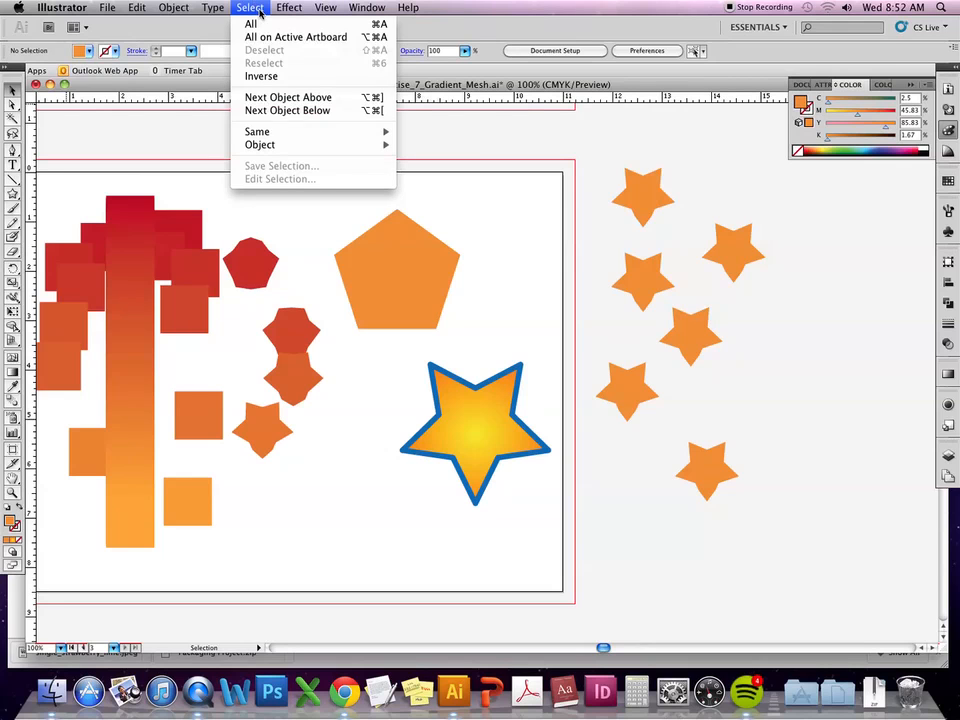
{"action": "mouse_move", "coordinate": [285, 134]}
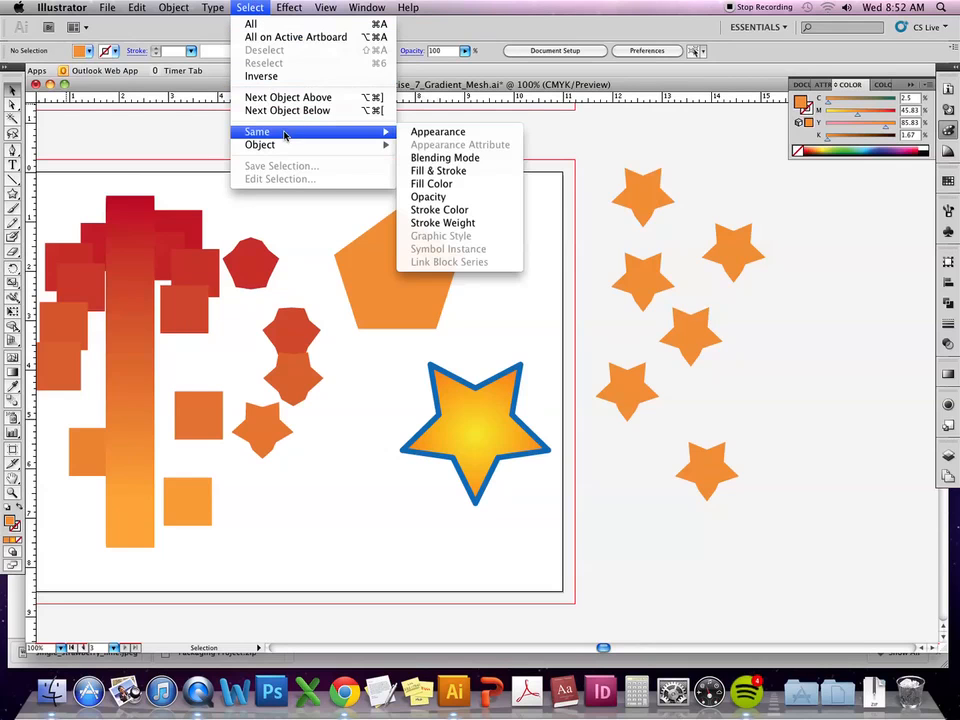
{"action": "left_click", "coordinate": [439, 137]}
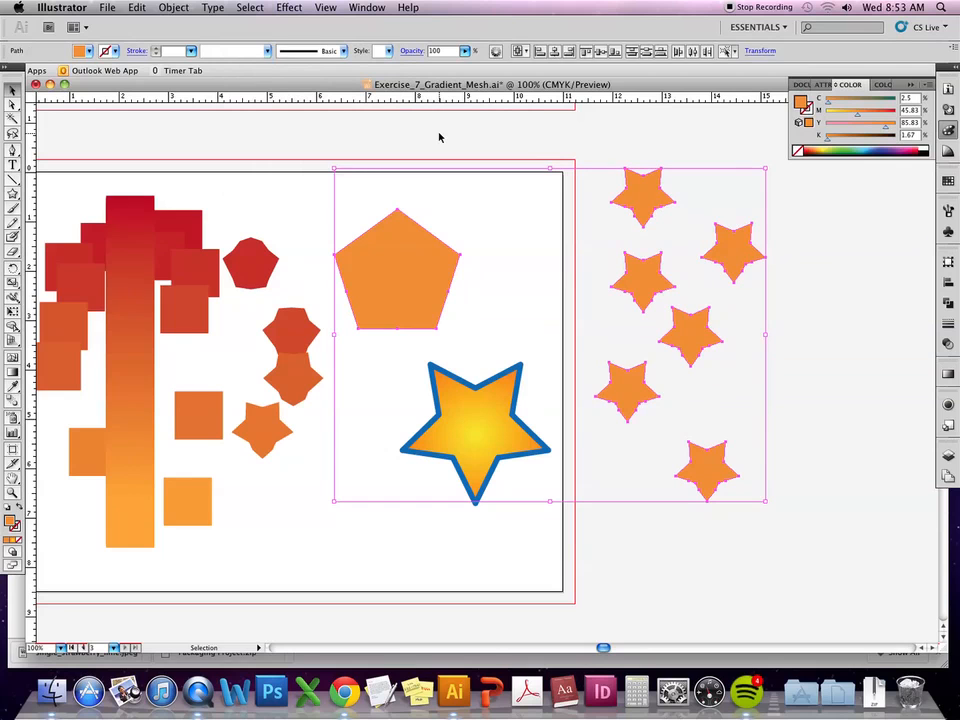
Give the six pasteboard stars, without the pentagon, a 1 pt purple stroke.
{"action": "left_click", "coordinate": [463, 153]}
{"action": "left_click_drag", "start_coordinate": [812, 196], "coordinate": [617, 523]}
{"action": "left_click", "coordinate": [807, 113]}
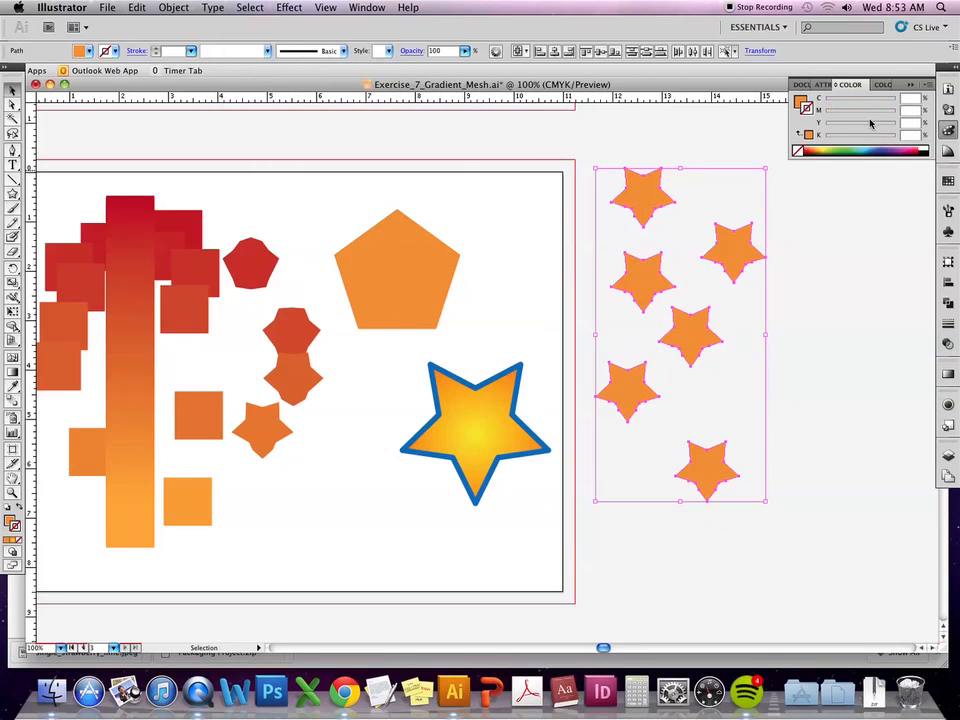
{"action": "left_click", "coordinate": [833, 147]}
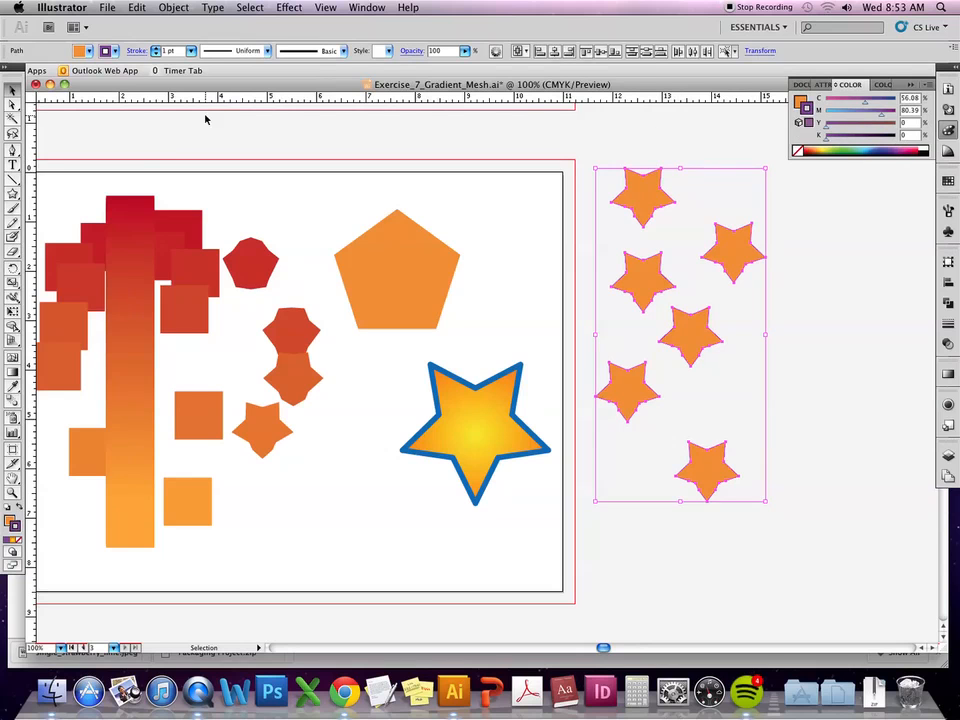
{"action": "left_click", "coordinate": [174, 146]}
Select every object with the same appearance as the orange pentagon, and clear the selection.
{"action": "left_click", "coordinate": [381, 253]}
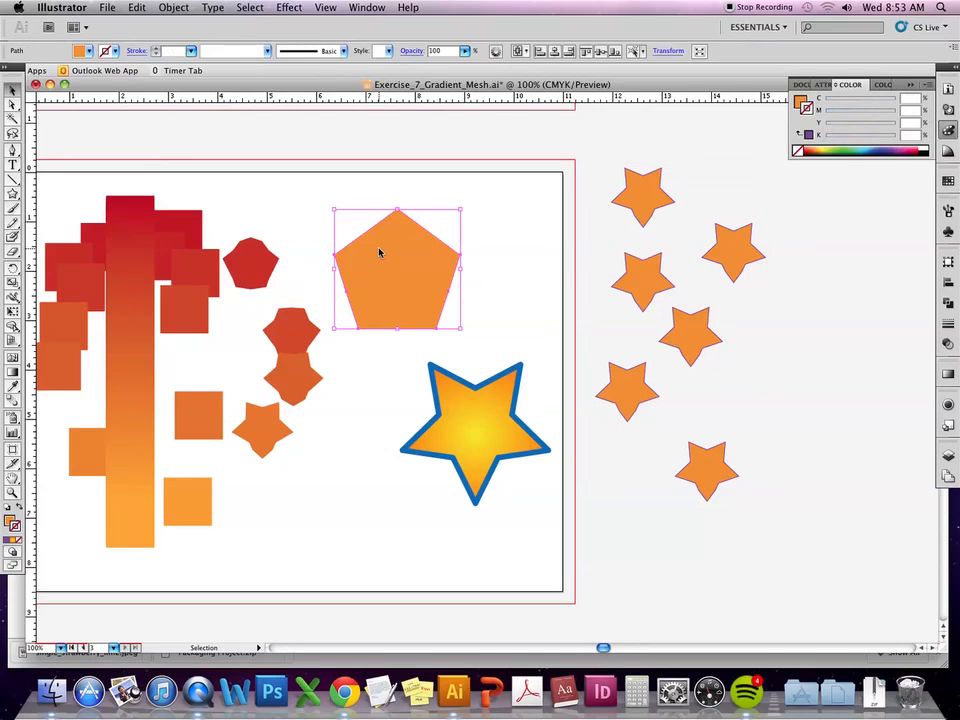
{"action": "left_click", "coordinate": [286, 7]}
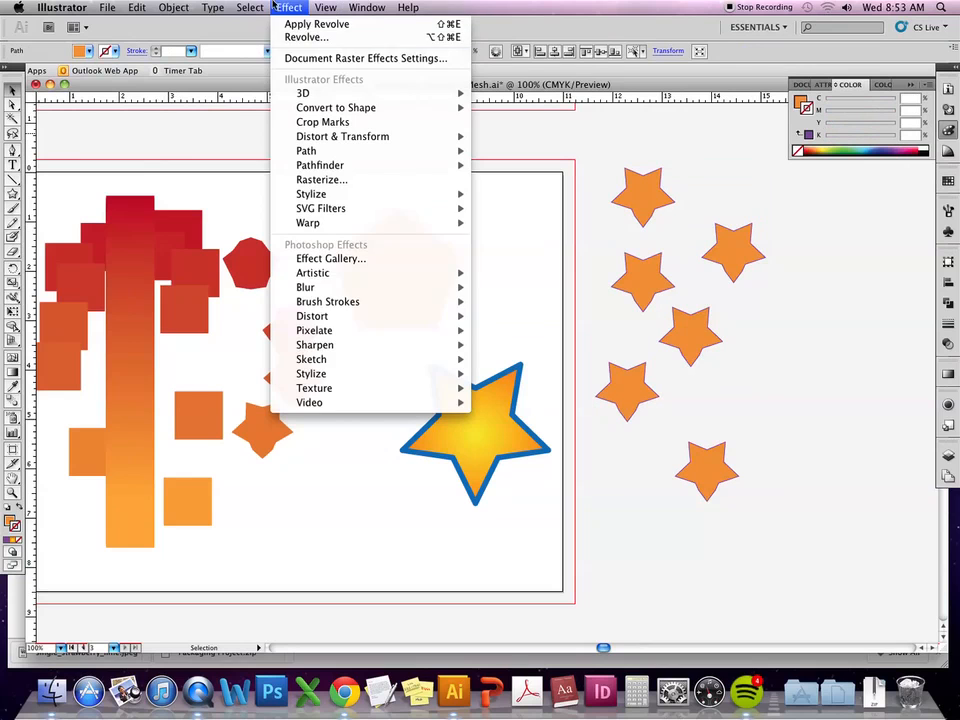
{"action": "left_click", "coordinate": [260, 5]}
{"action": "left_click", "coordinate": [281, 188]}
{"action": "left_click", "coordinate": [289, 7]}
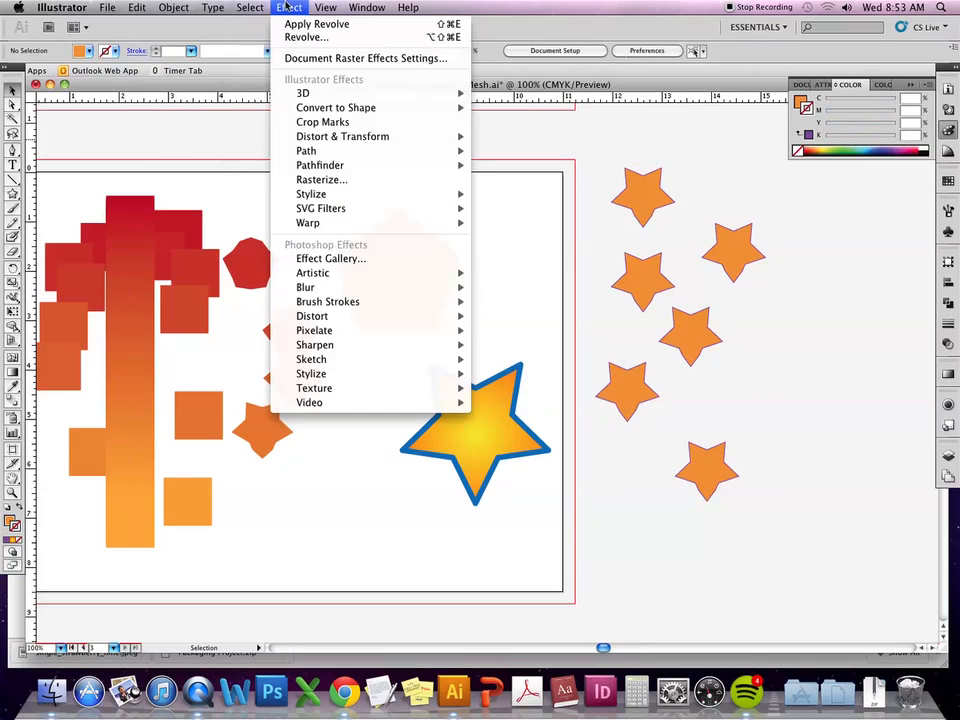
{"action": "mouse_move", "coordinate": [392, 133]}
{"action": "left_click", "coordinate": [432, 133]}
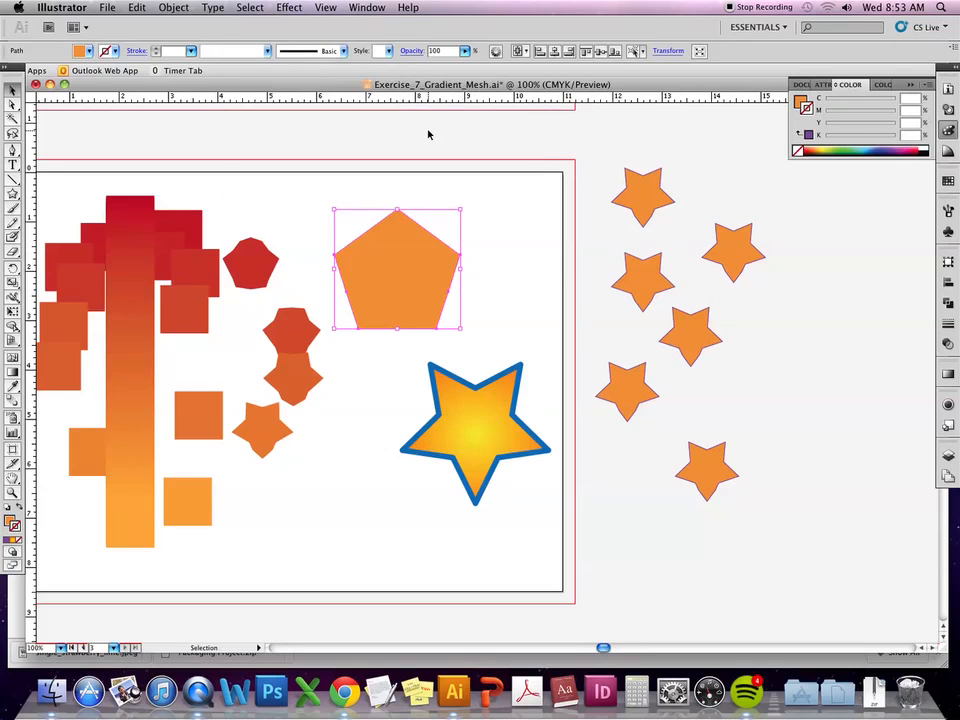
{"action": "left_click", "coordinate": [463, 195]}
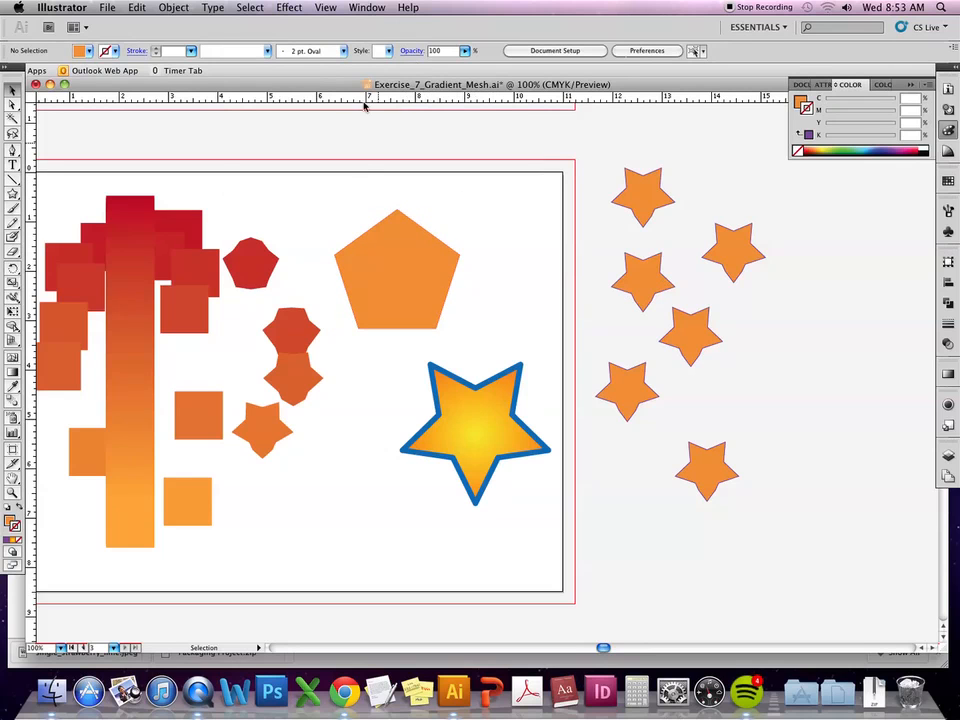
Select every object with the pentagon's fill color, regardless of stroke, and clear the selection.
{"action": "left_click", "coordinate": [287, 7]}
{"action": "mouse_move", "coordinate": [250, 7]}
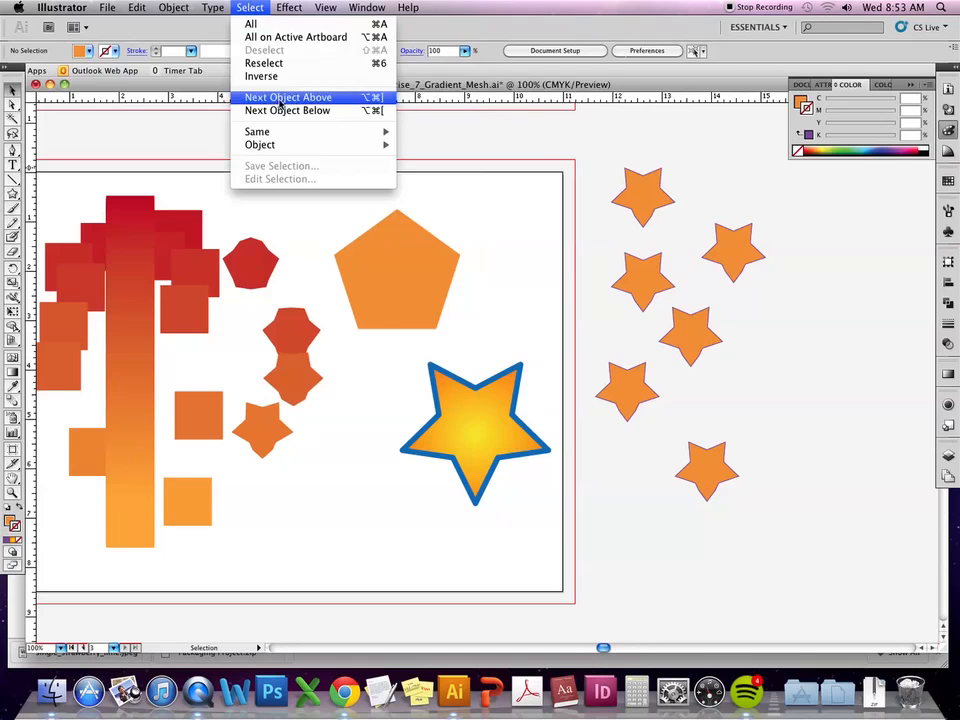
{"action": "left_click", "coordinate": [434, 184]}
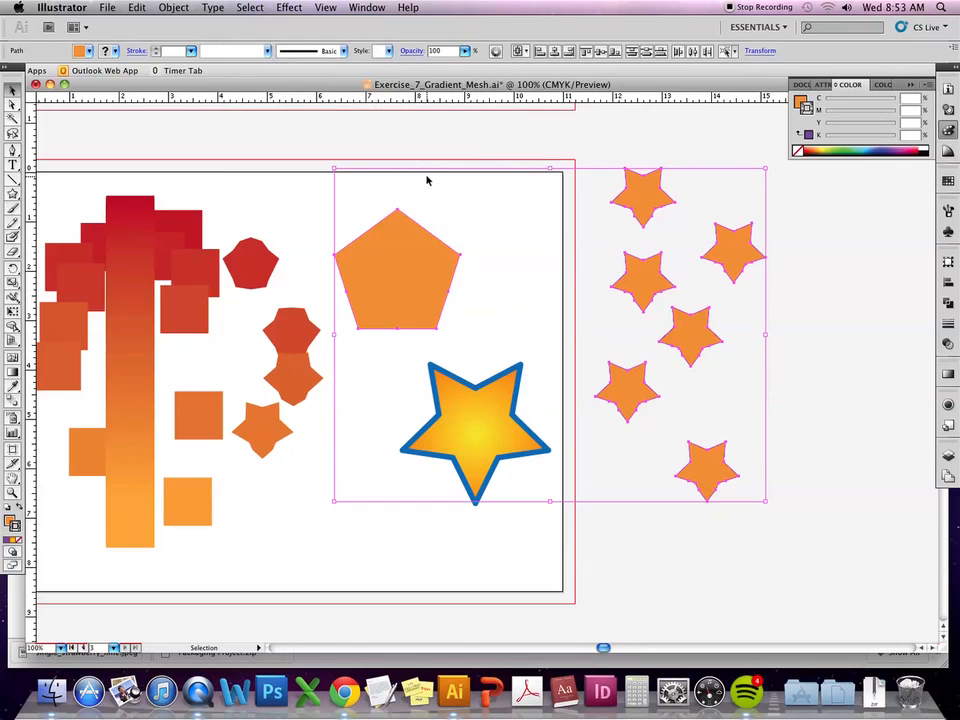
{"action": "left_click", "coordinate": [477, 209]}
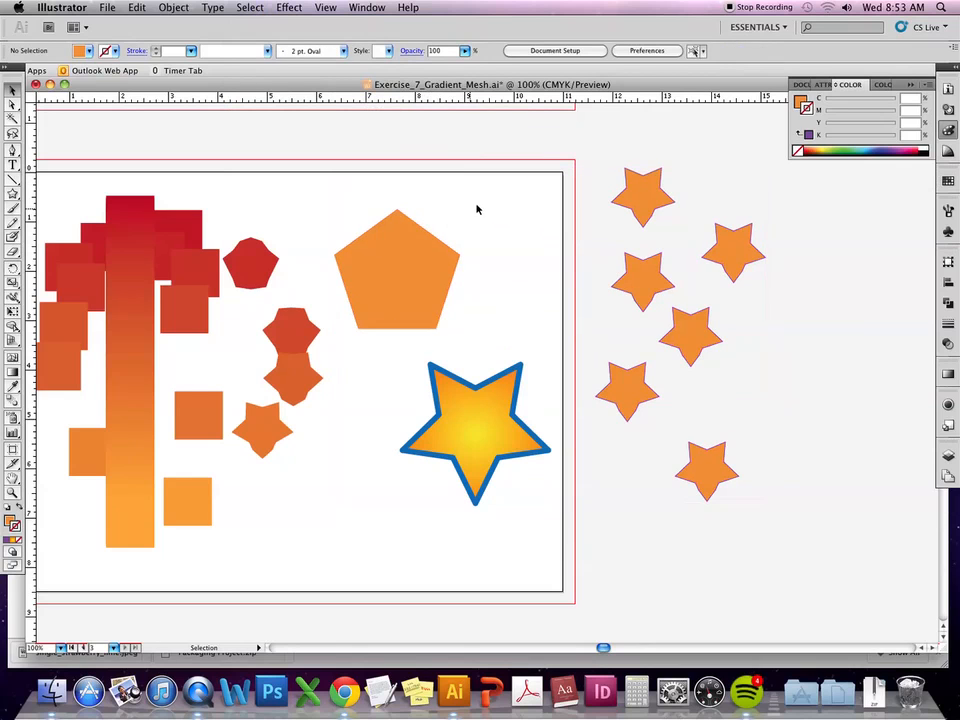
{"action": "left_click", "coordinate": [297, 7]}
{"action": "mouse_move", "coordinate": [262, 8]}
{"action": "mouse_move", "coordinate": [298, 137]}
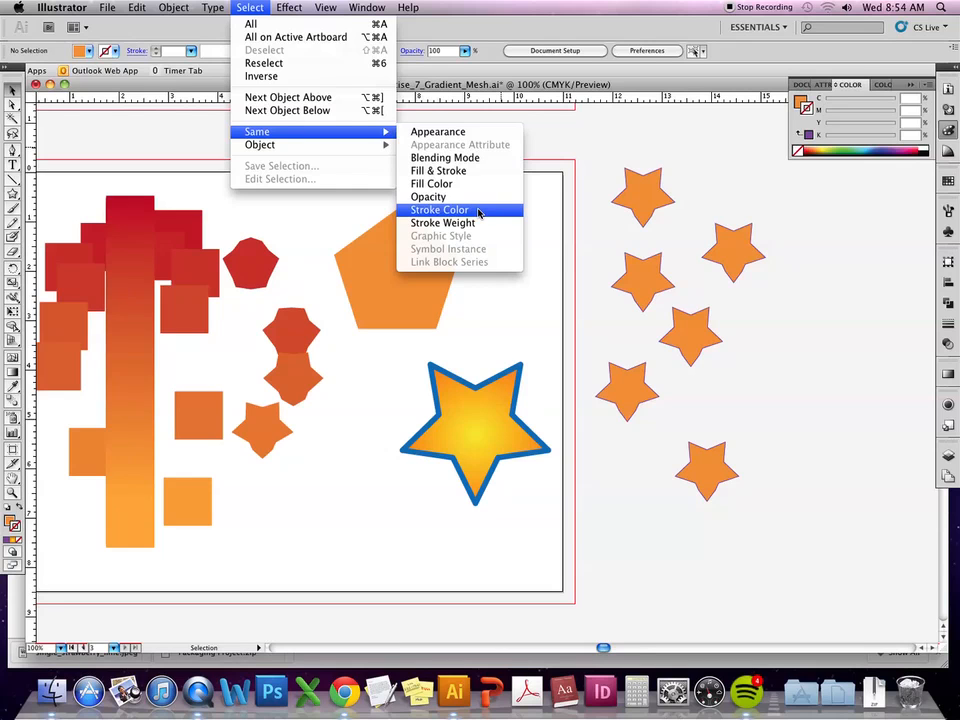
{"action": "left_click", "coordinate": [249, 7]}
{"action": "key", "text": "space"}
{"action": "left_click_drag", "start_coordinate": [338, 538], "coordinate": [465, 531]}
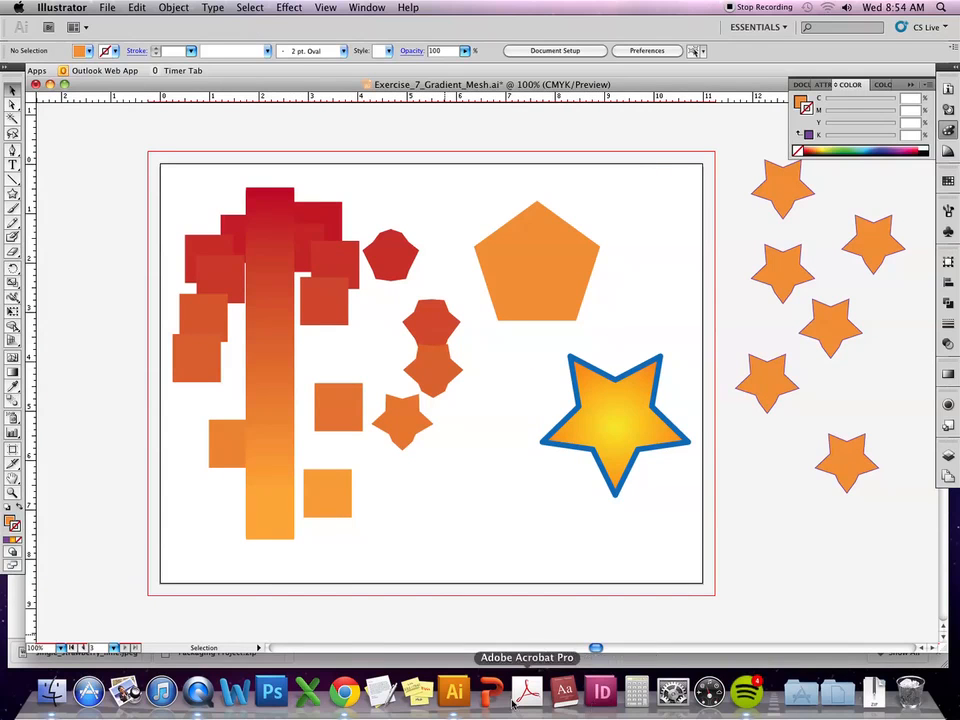
{"action": "left_click", "coordinate": [197, 690]}
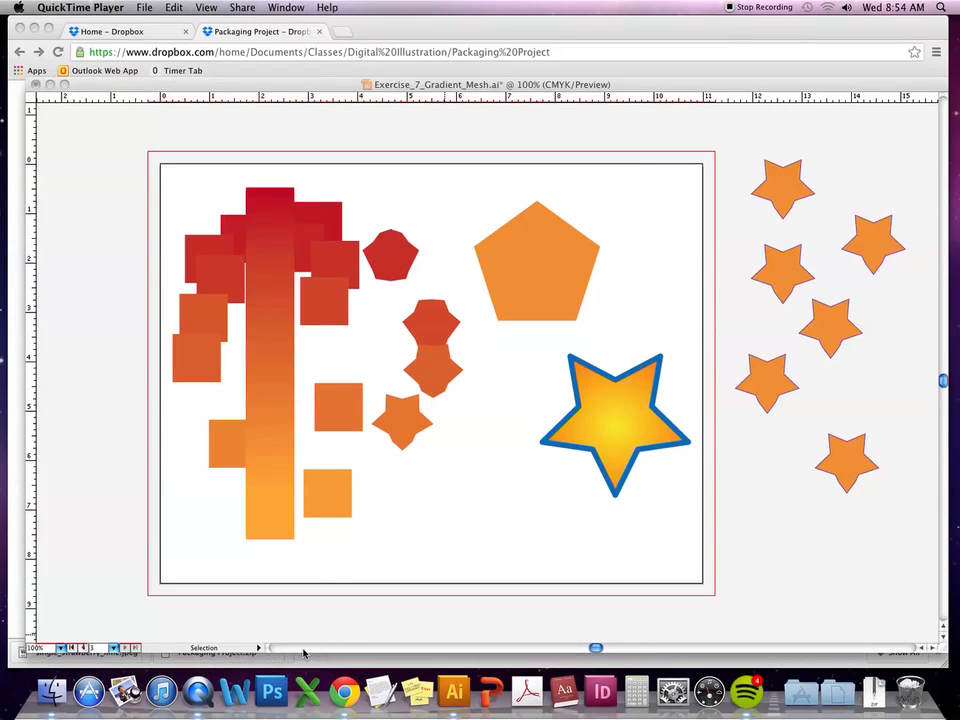